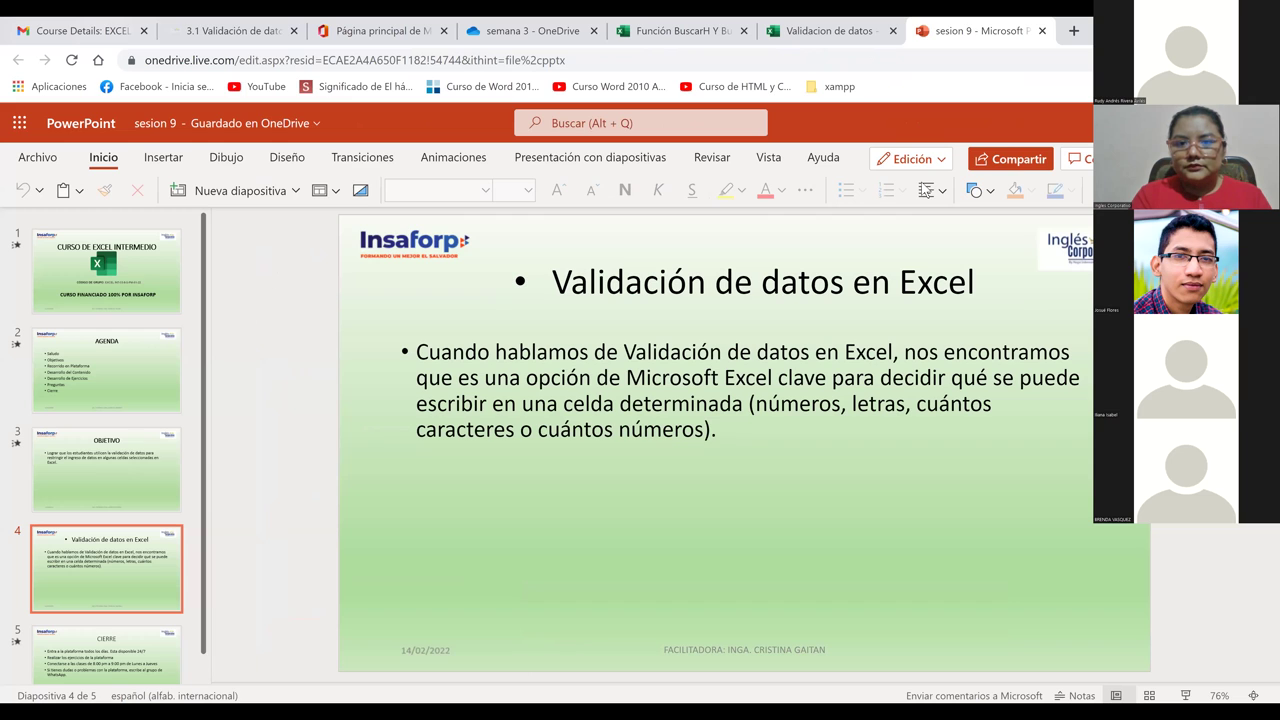
Switch to OneDrive and open the Función Indice - copia workbook from the sesión 4 clase 8 folder.
{"action": "key", "text": "ctrl+5"}
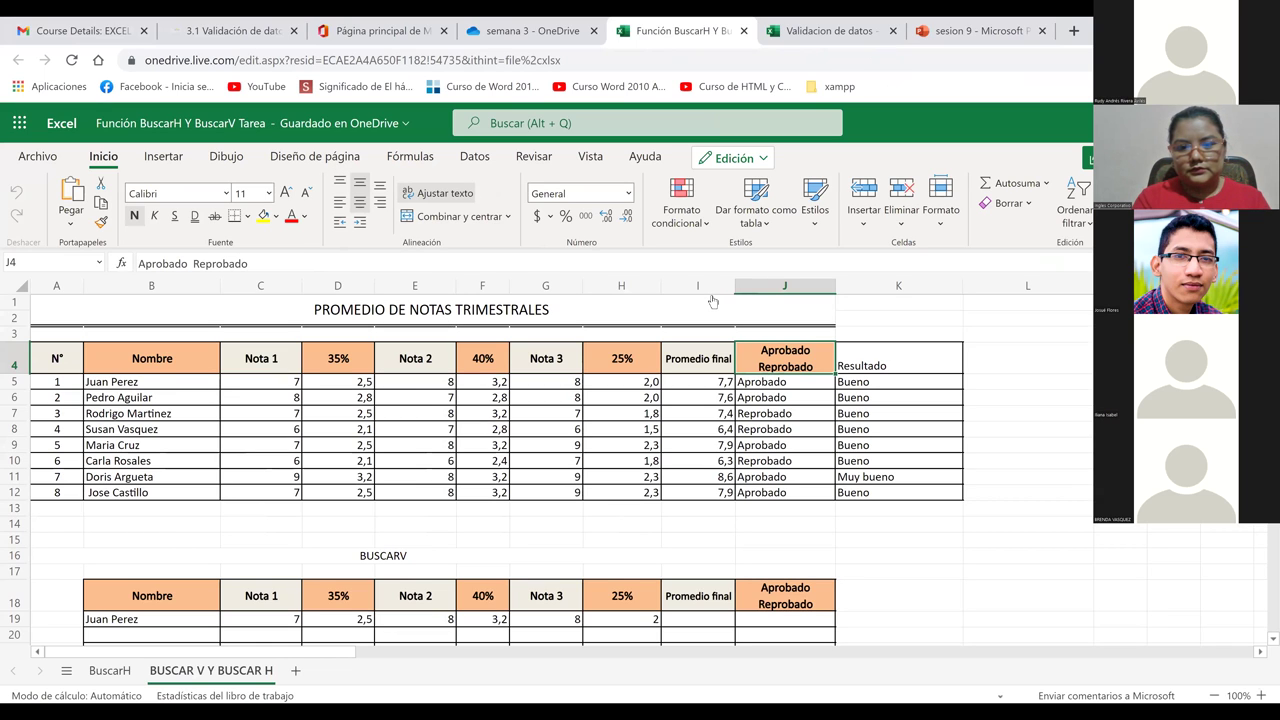
{"action": "key", "text": "ctrl+shift+Tab"}
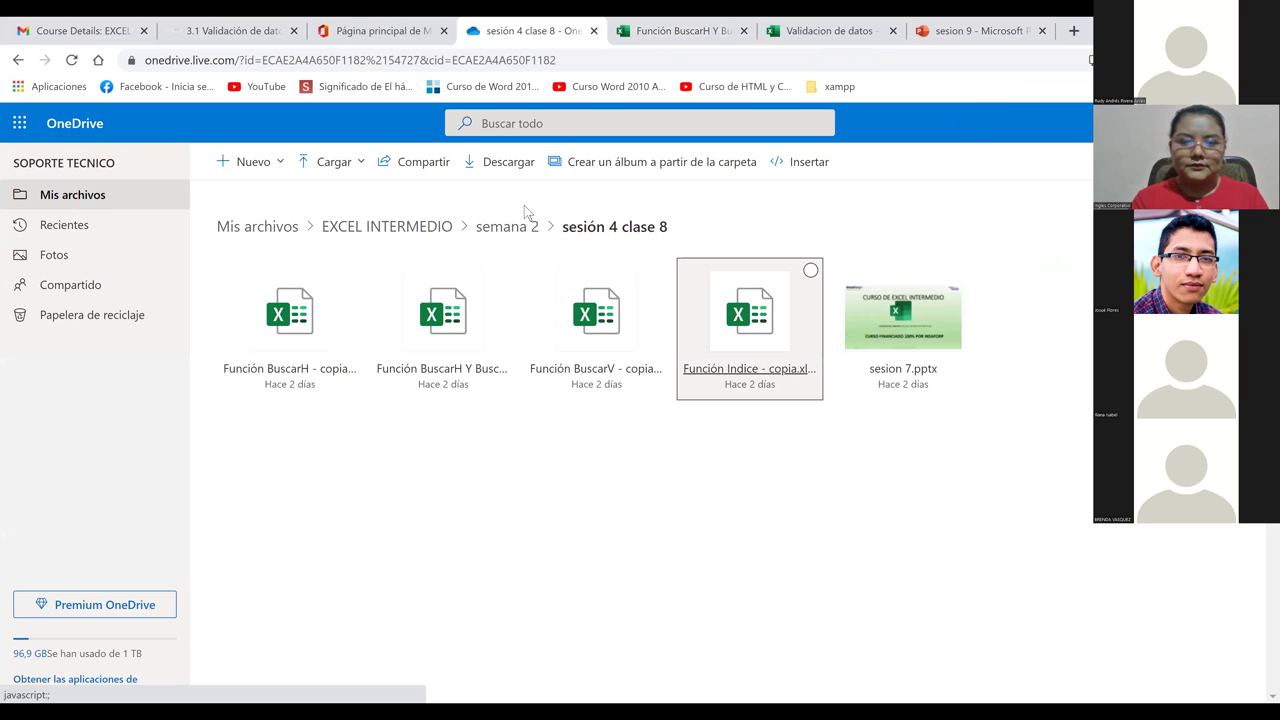
{"action": "key", "text": "Return"}
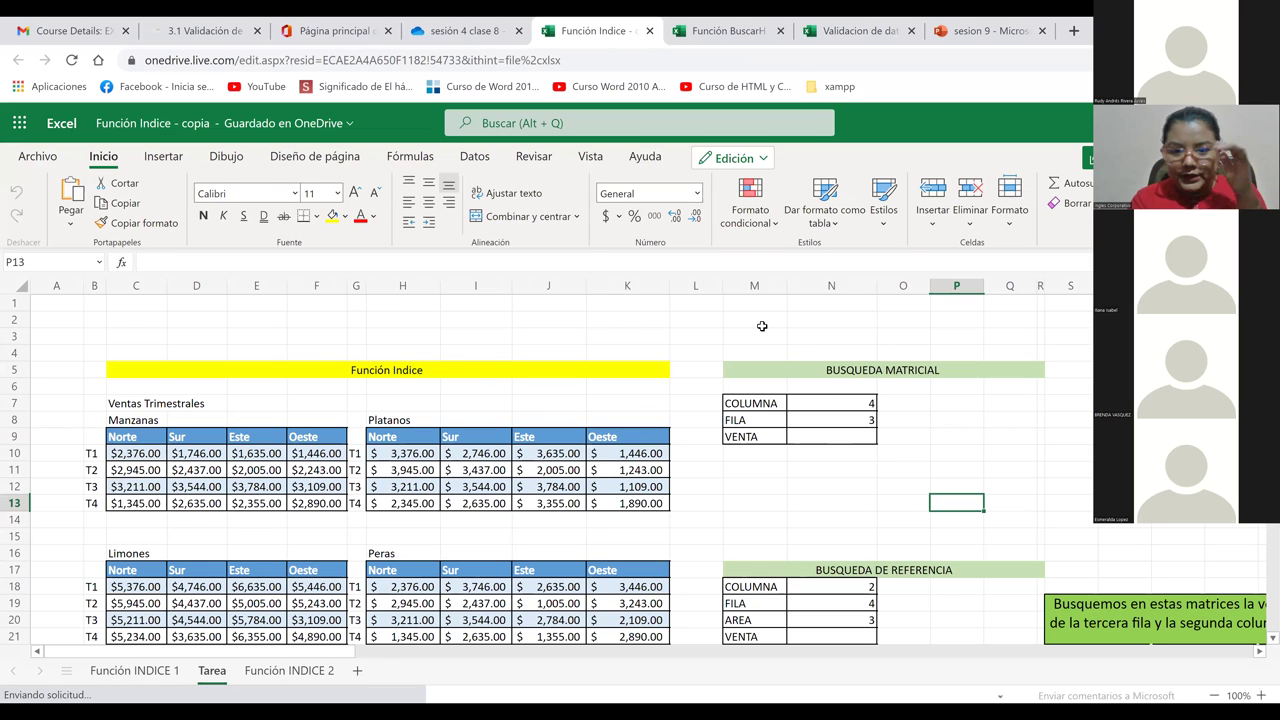
Start an INDICE formula in the VENTA cell N9 of BUSQUEDA MATRICIAL, using the Limones values C18:F21 as the array.
{"action": "scroll", "coordinate": [761, 332], "scroll_direction": "down", "scroll_amount": 2}
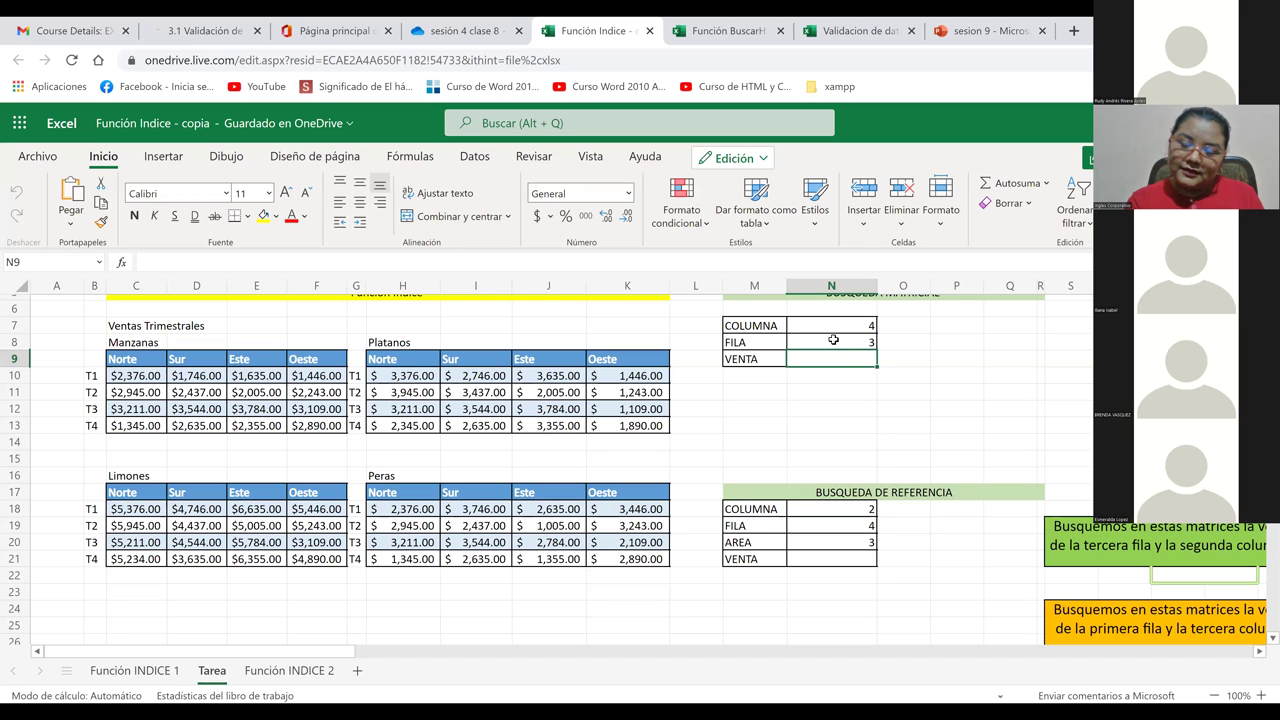
{"action": "key", "text": "Up"}
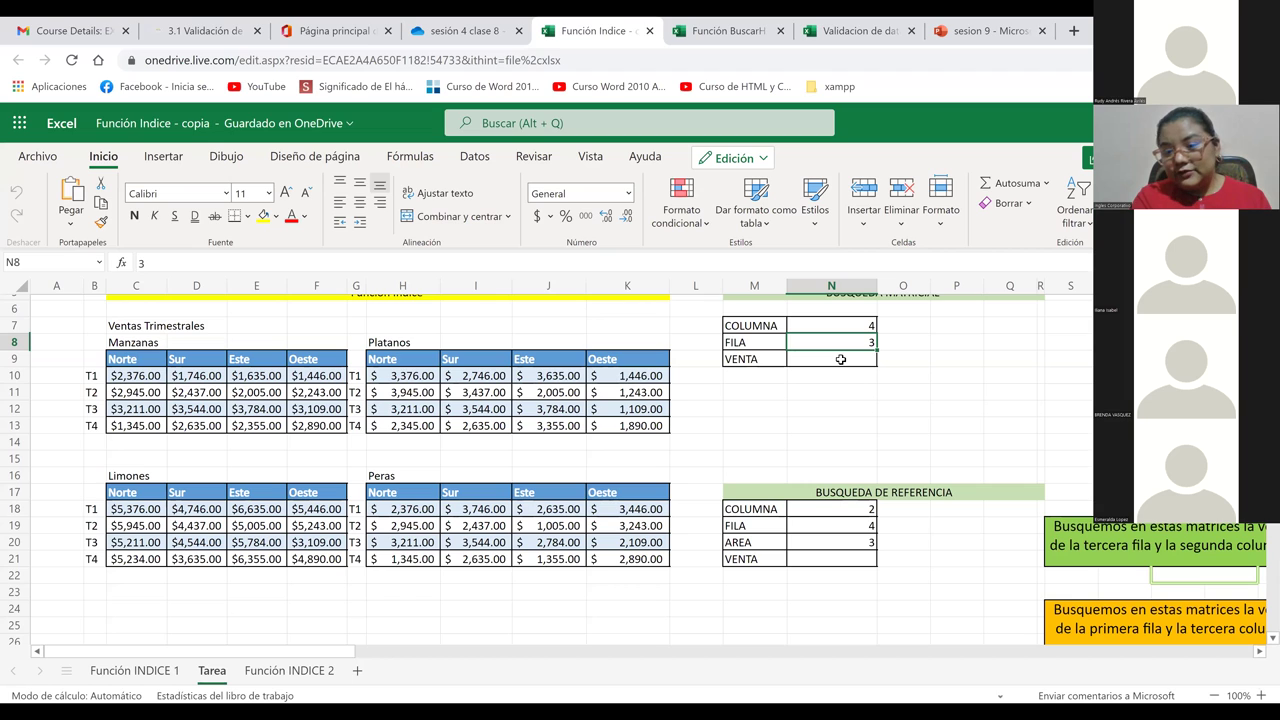
{"action": "left_click", "coordinate": [841, 359]}
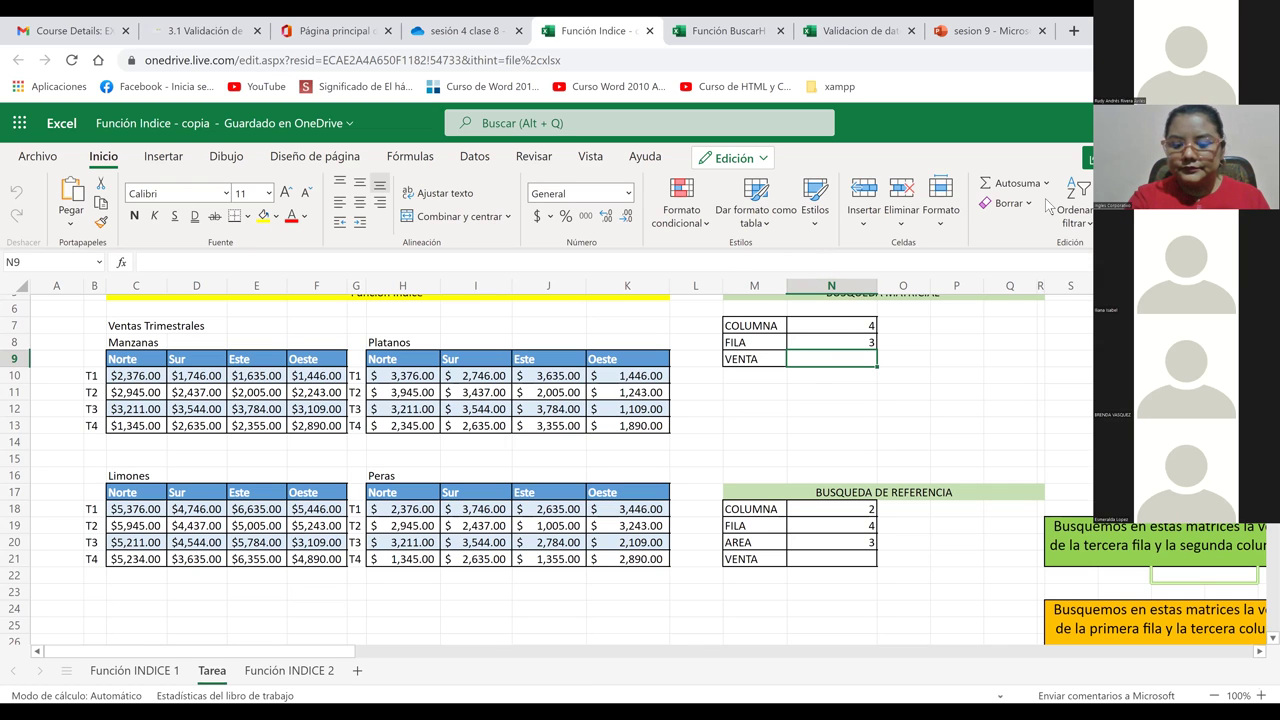
{"action": "type", "text": "="}
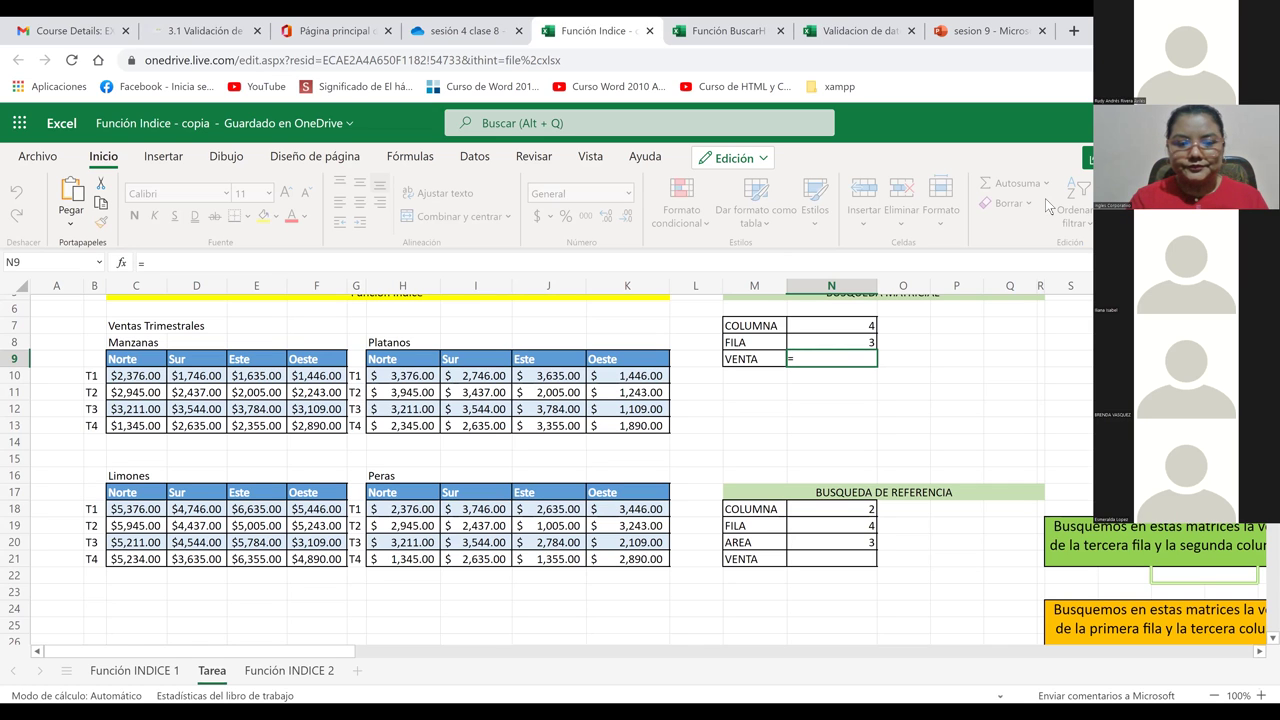
{"action": "type", "text": "in"}
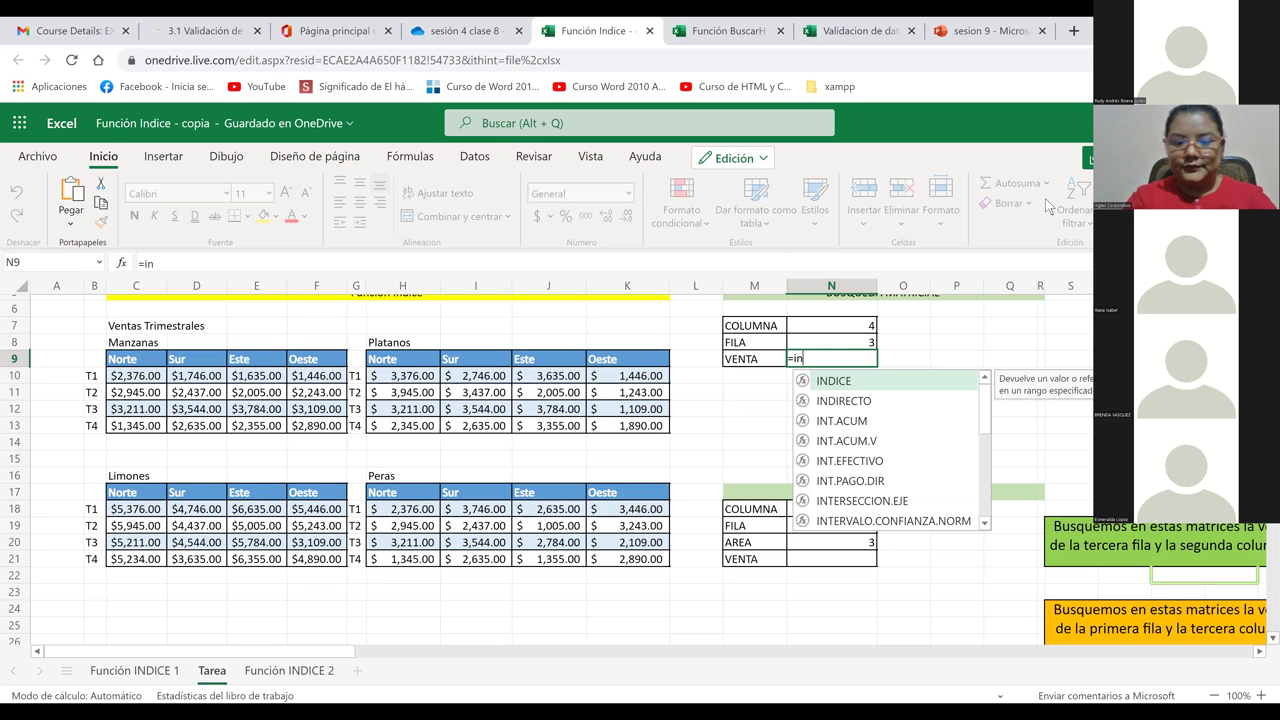
{"action": "left_click", "coordinate": [830, 381]}
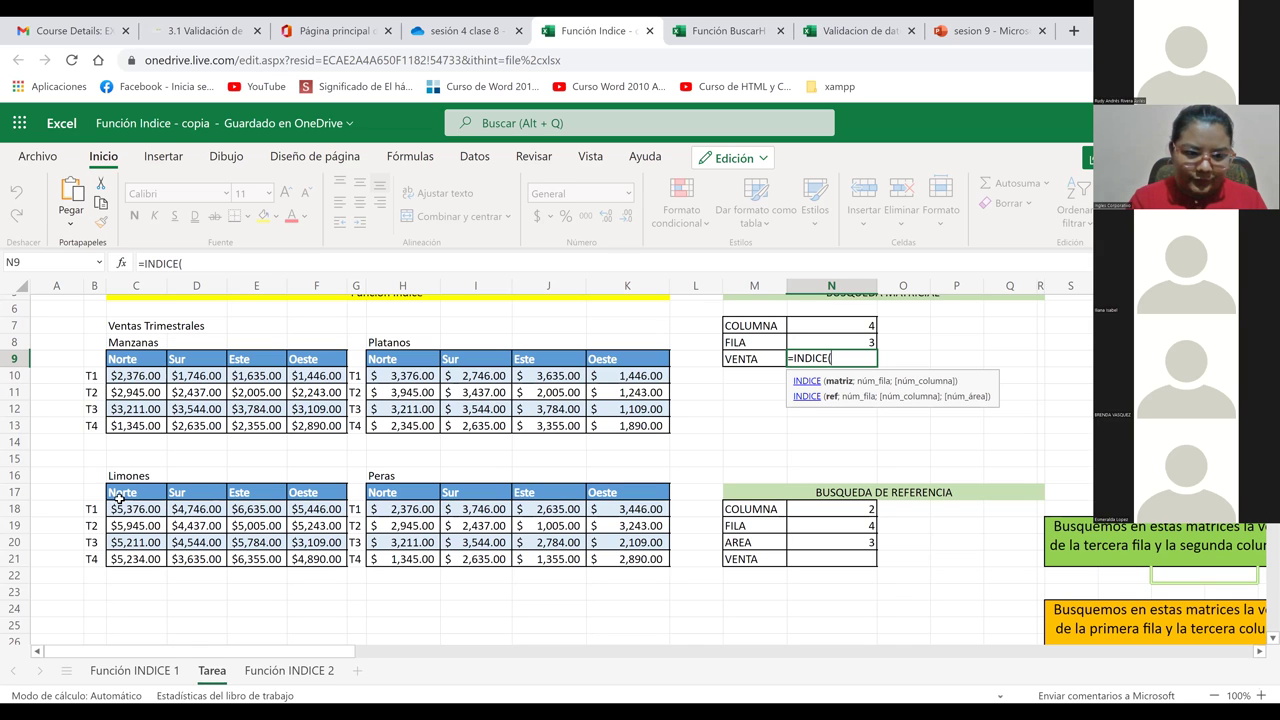
{"action": "left_click_drag", "start_coordinate": [124, 508], "coordinate": [331, 553]}
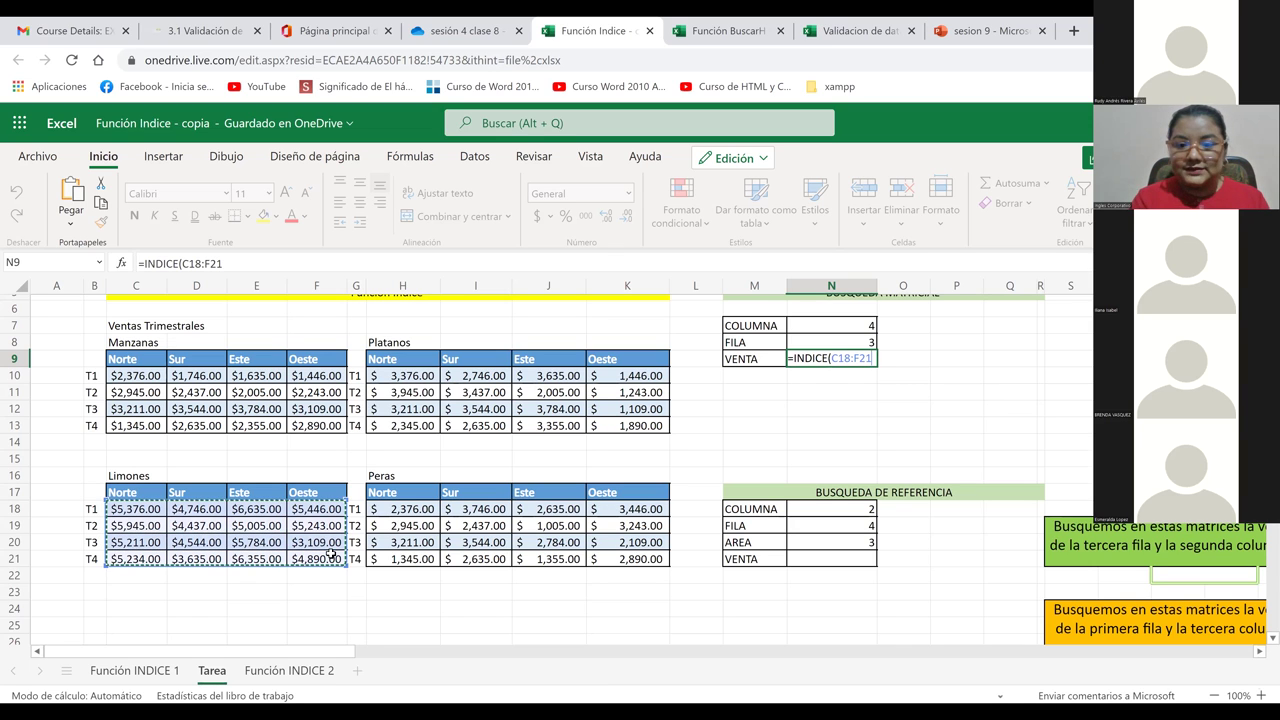
Complete the N9 formula as =INDICE(C18:F21;3;N7), and clear the cell again.
{"action": "type", "text": ";"}
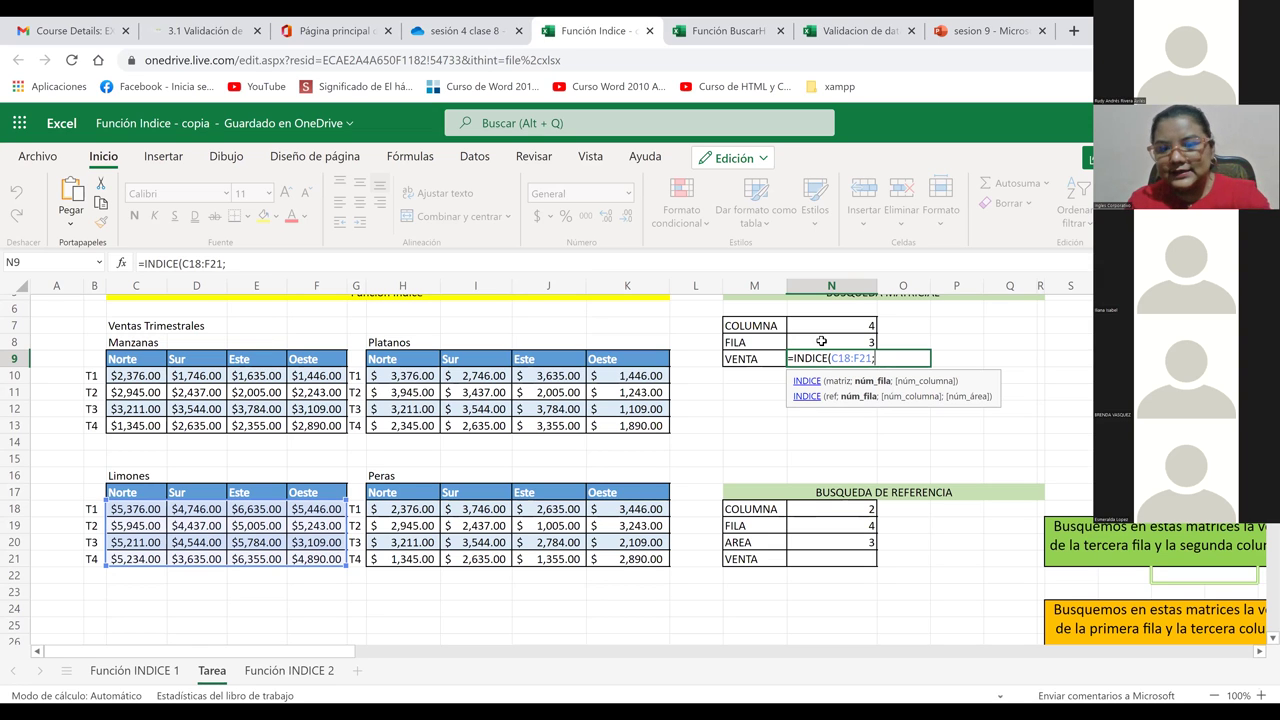
{"action": "type", "text": "3"}
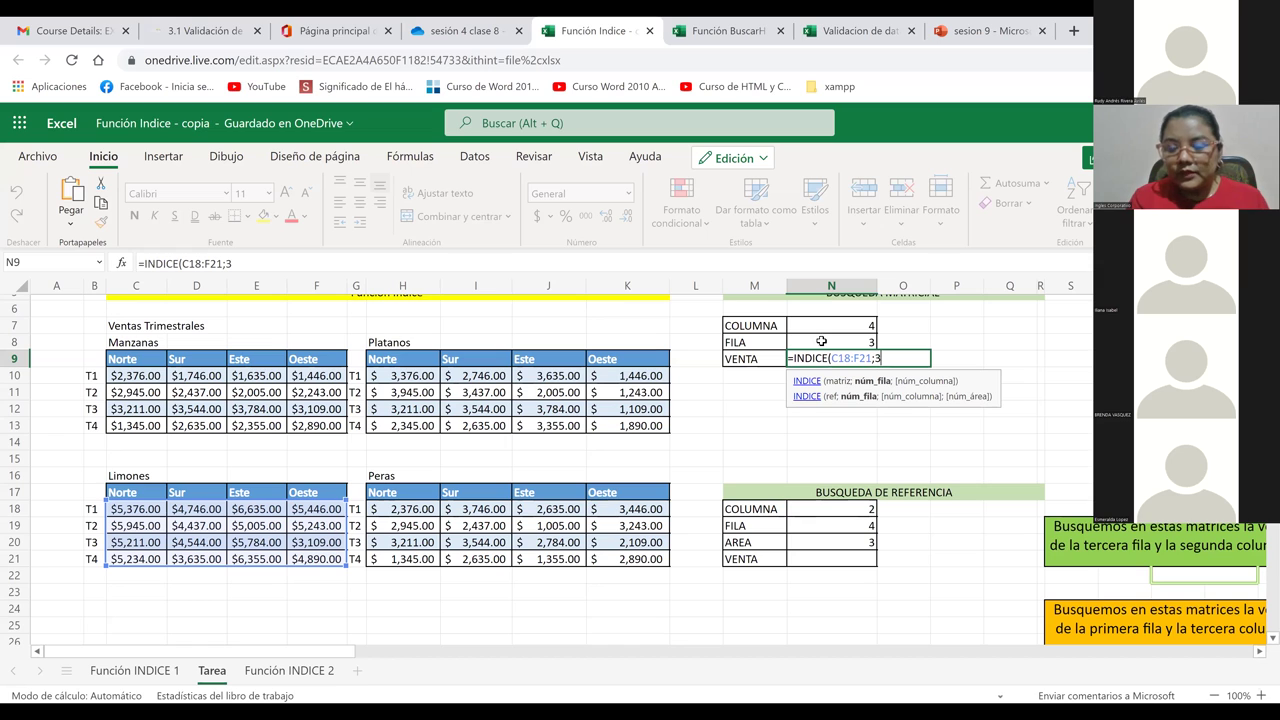
{"action": "type", "text": ";"}
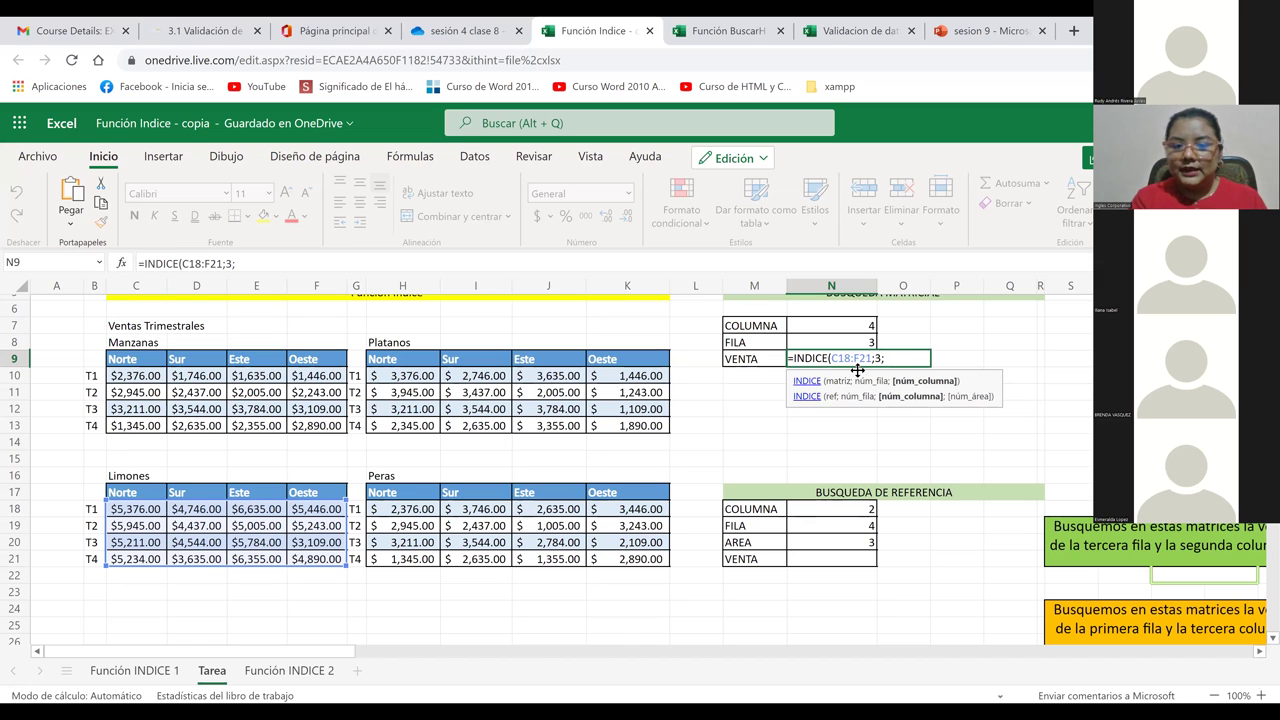
{"action": "left_click", "coordinate": [809, 327]}
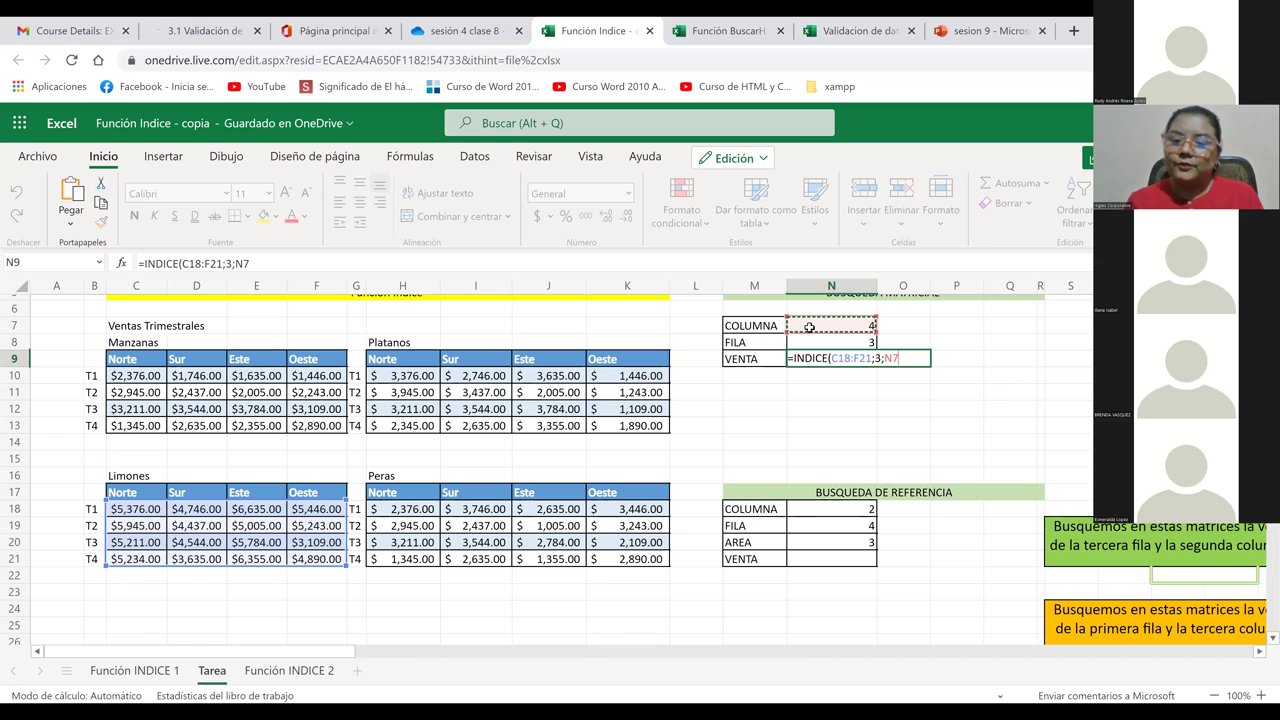
{"action": "type", "text": "("}
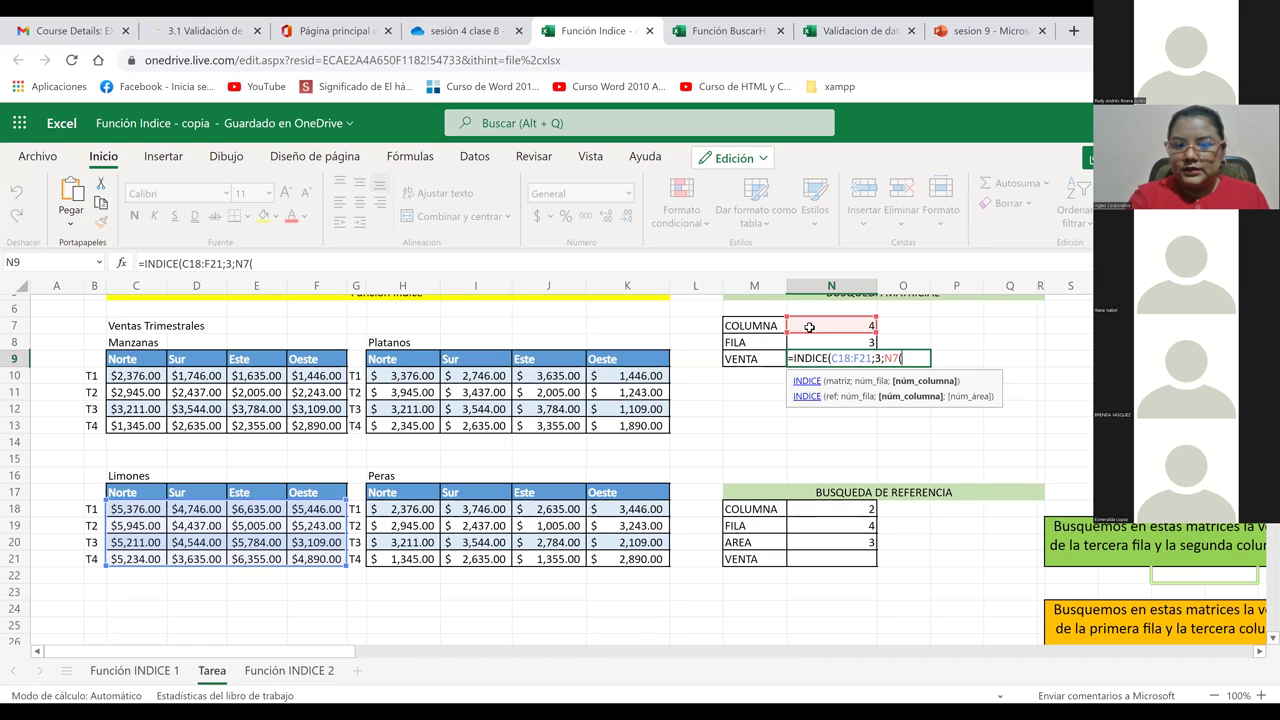
{"action": "key", "text": "BackSpace"}
{"action": "type", "text": ")"}
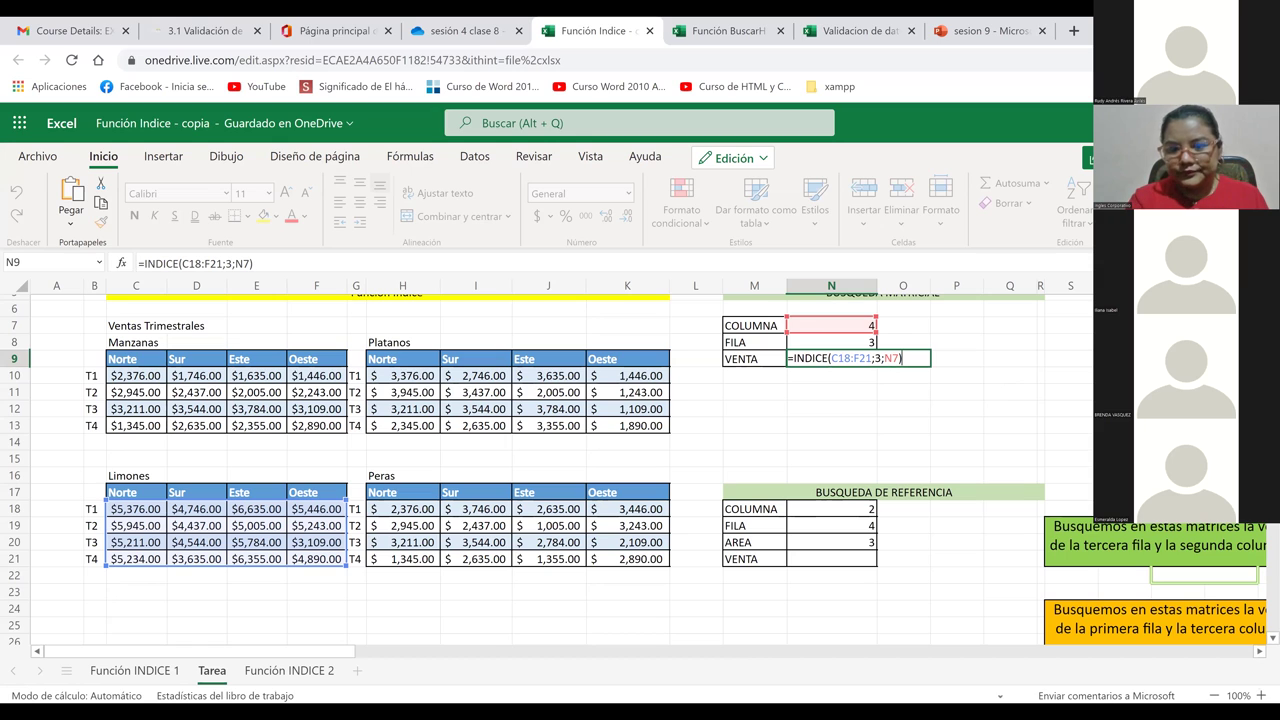
{"action": "key", "text": "Return"}
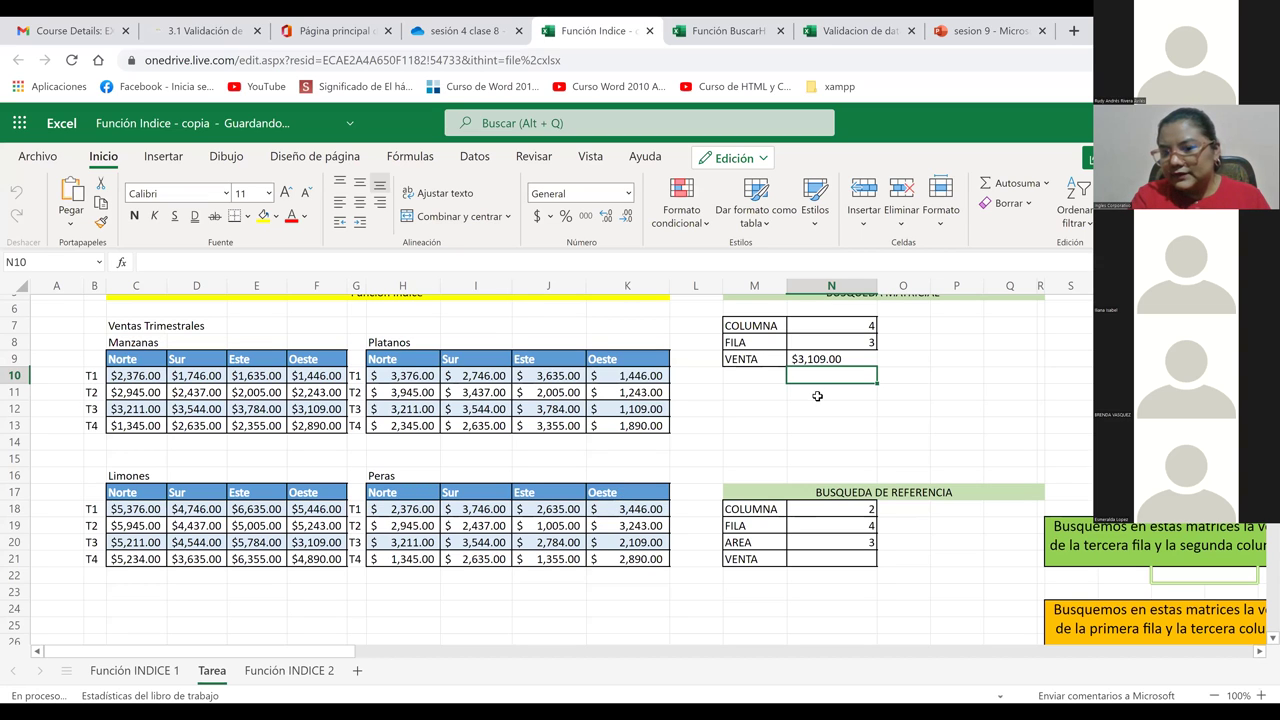
{"action": "left_click", "coordinate": [820, 362]}
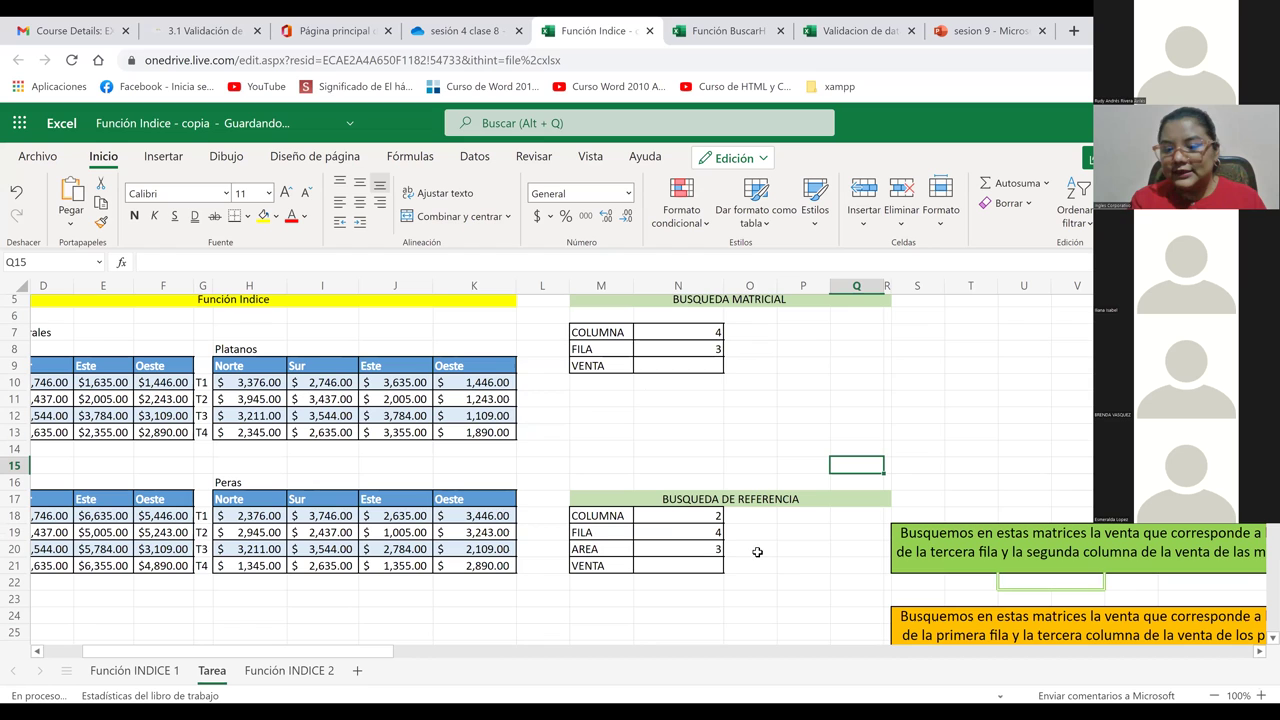
Review the green and orange exercise prompts alongside the Manzanas, Platanos and Peras sales tables.
{"action": "scroll", "coordinate": [374, 648], "scroll_direction": "right", "scroll_amount": 4}
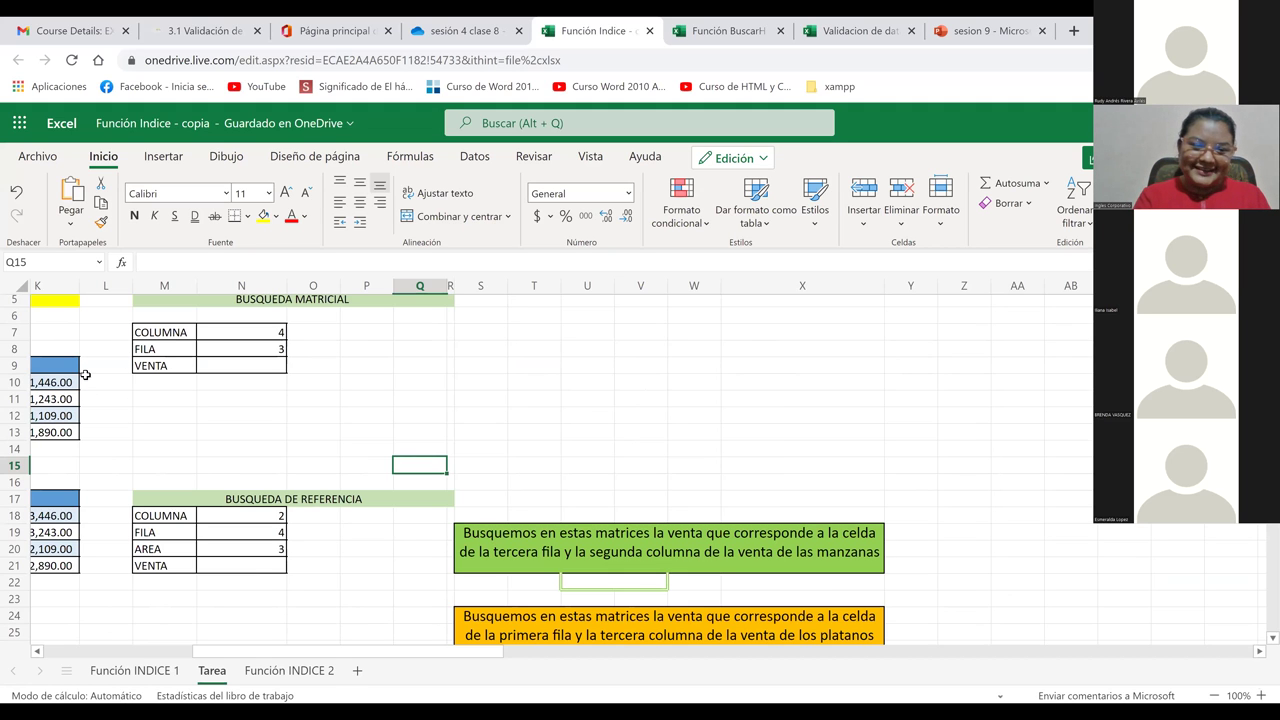
{"action": "scroll", "coordinate": [366, 474], "scroll_direction": "left", "scroll_amount": 5}
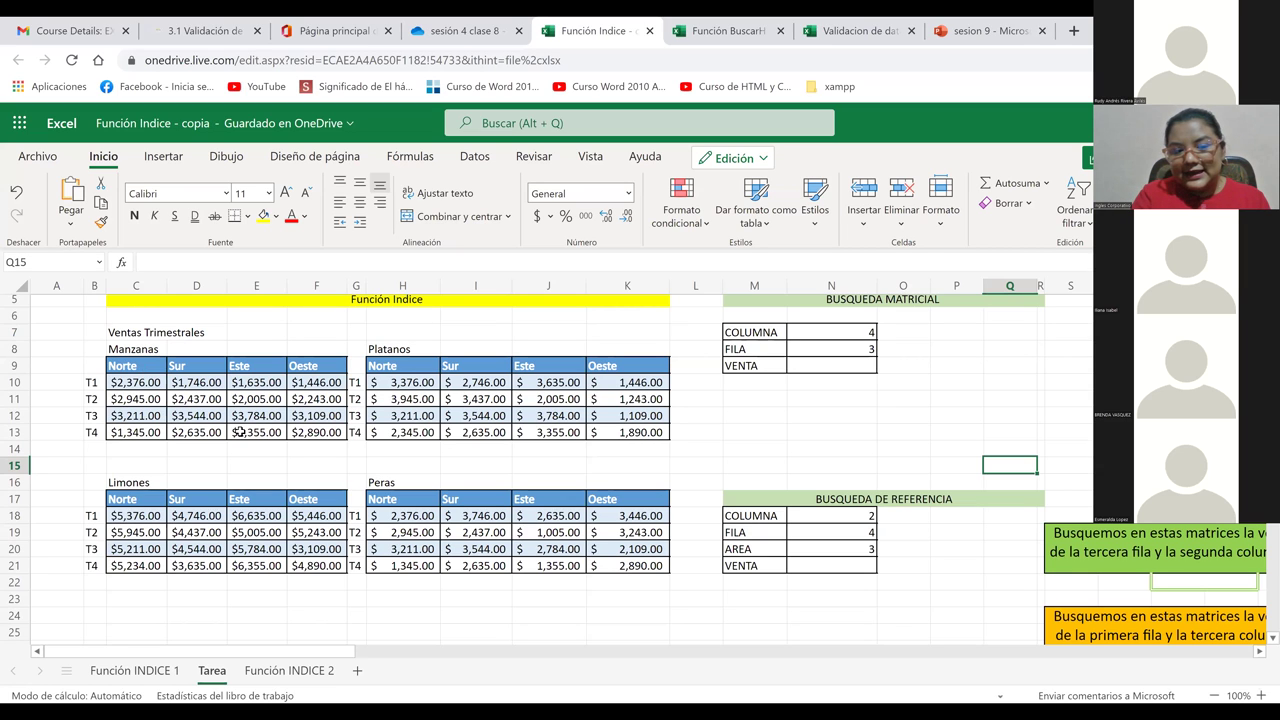
{"action": "left_click_drag", "start_coordinate": [372, 378], "coordinate": [596, 446]}
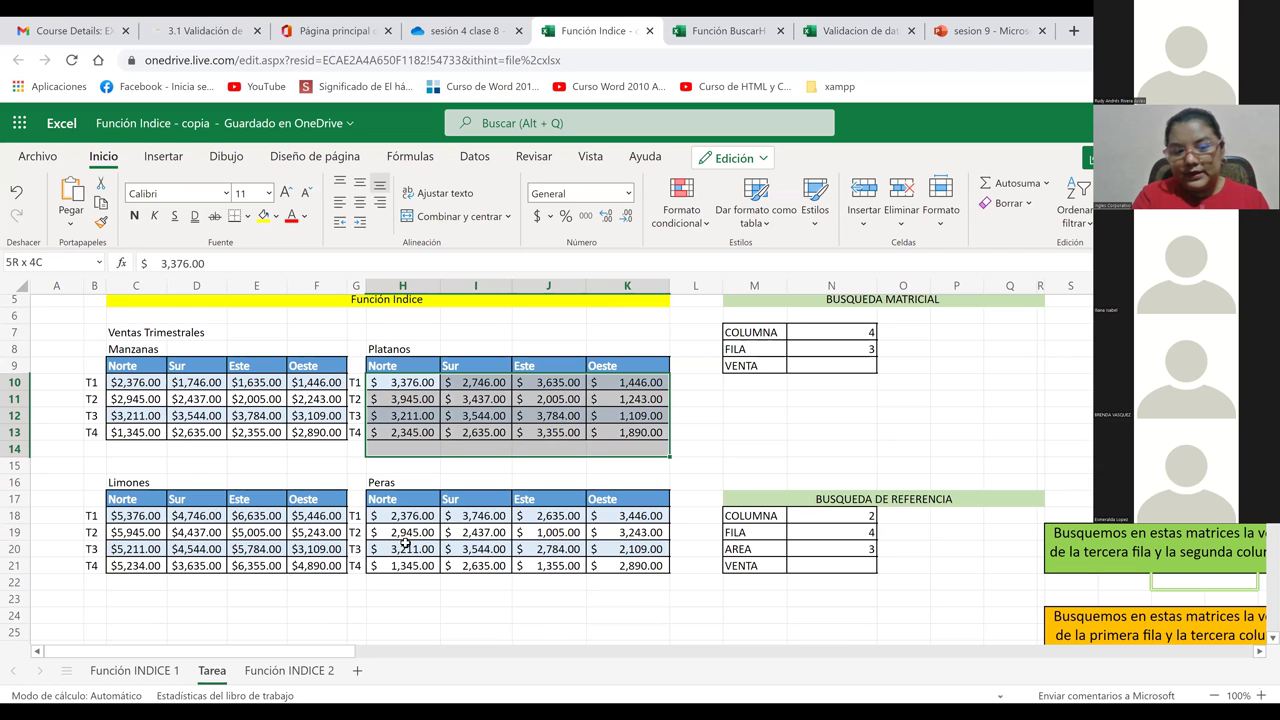
{"action": "left_click_drag", "start_coordinate": [128, 381], "coordinate": [212, 425]}
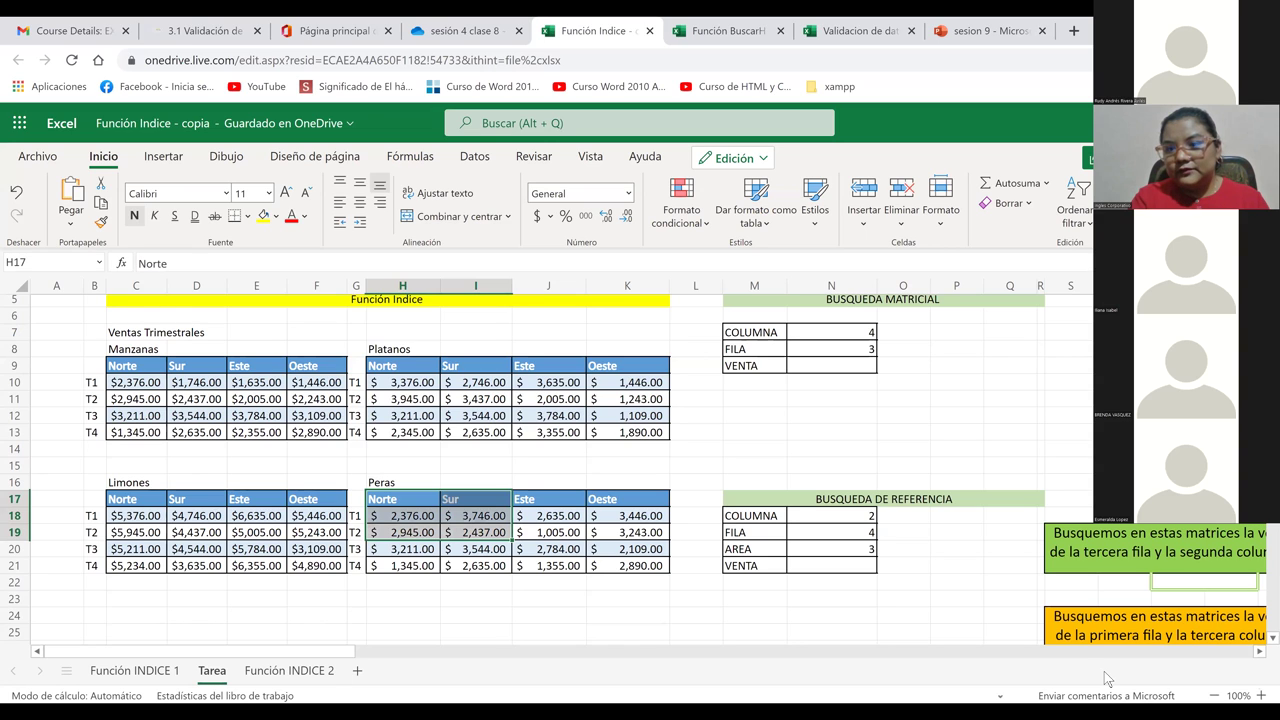
{"action": "left_click", "coordinate": [1205, 568]}
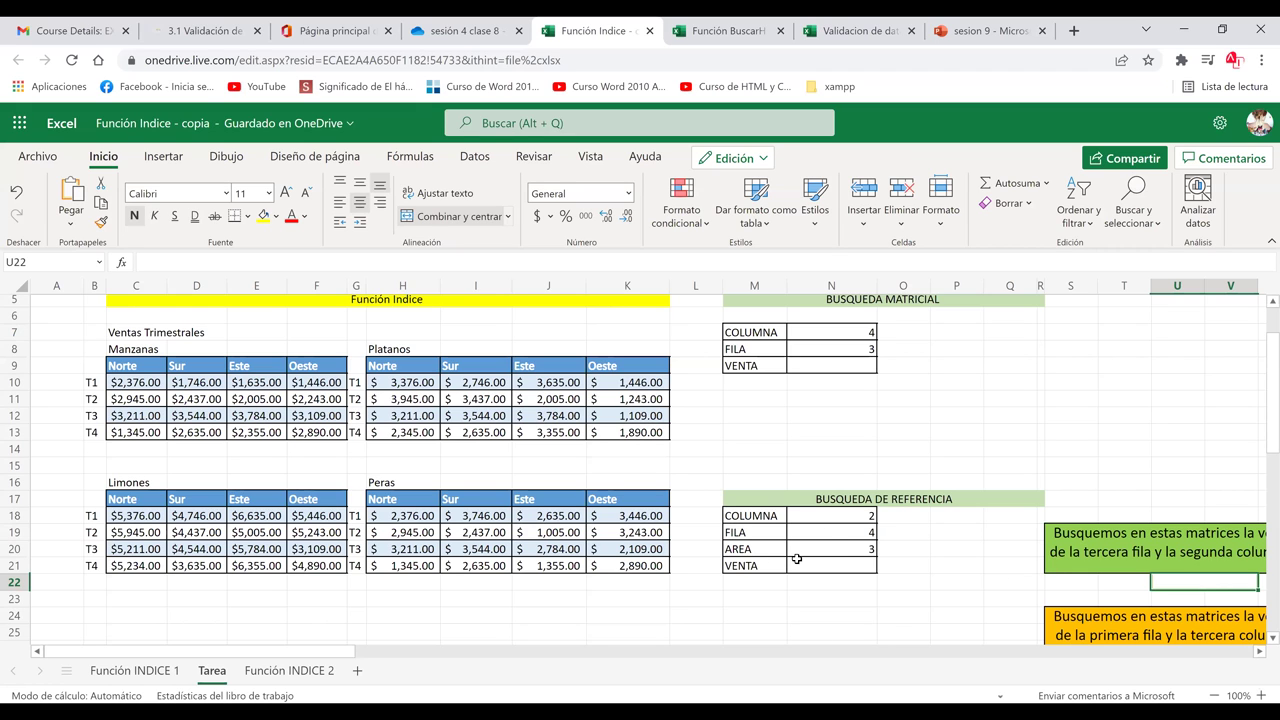
{"action": "key", "text": "Down"}
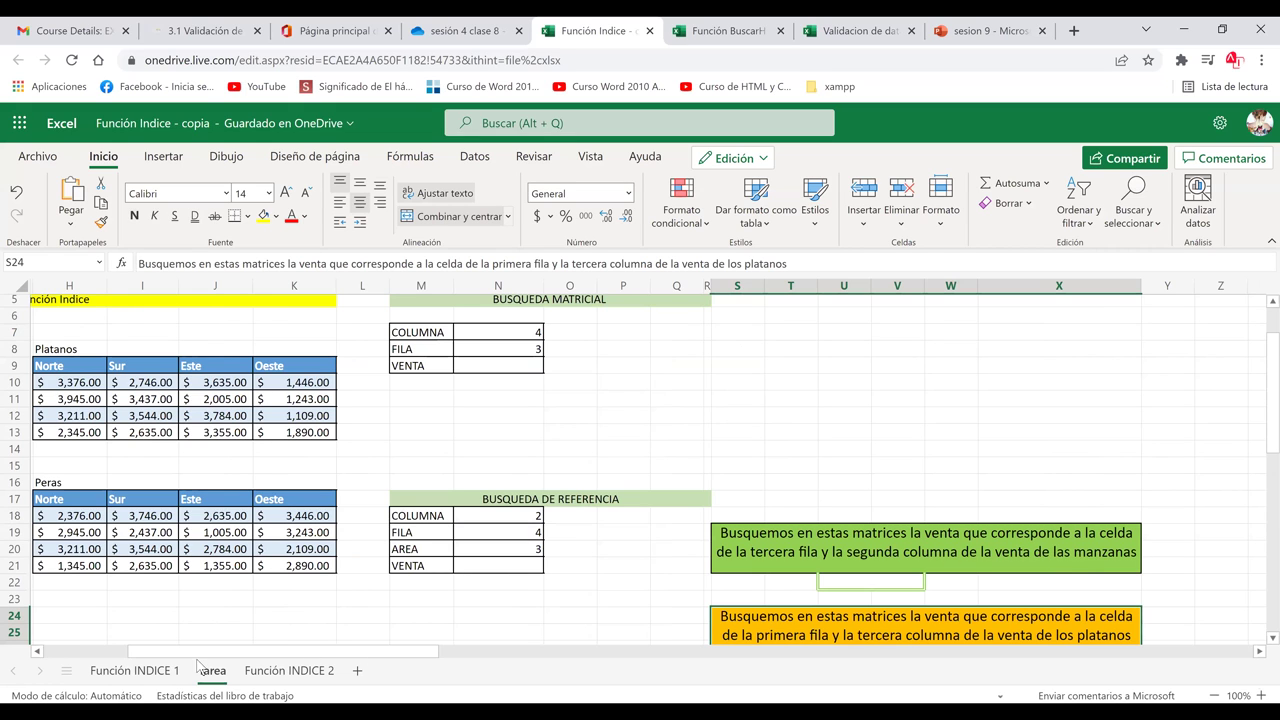
{"action": "left_click_drag", "start_coordinate": [130, 370], "coordinate": [329, 432]}
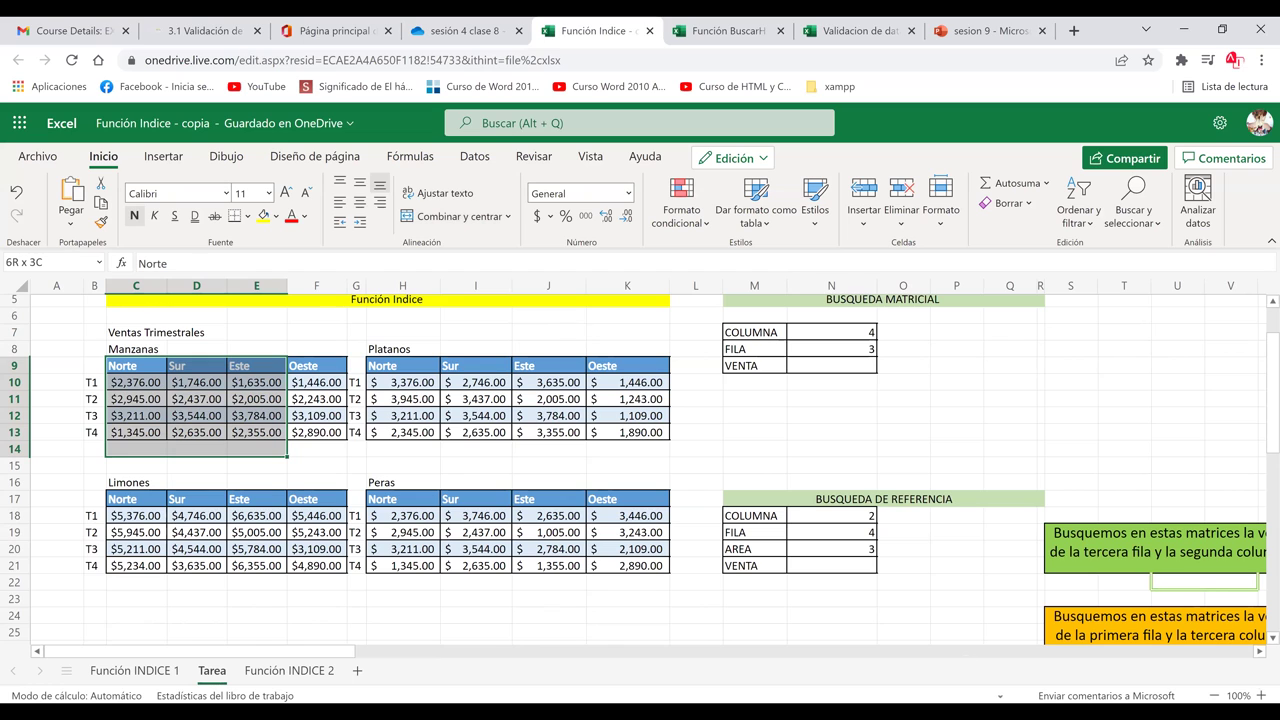
Begin a reference-form formula with =INDICE(( in cell U22, under the green manzanas prompt.
{"action": "left_click_drag", "start_coordinate": [338, 655], "coordinate": [470, 658]}
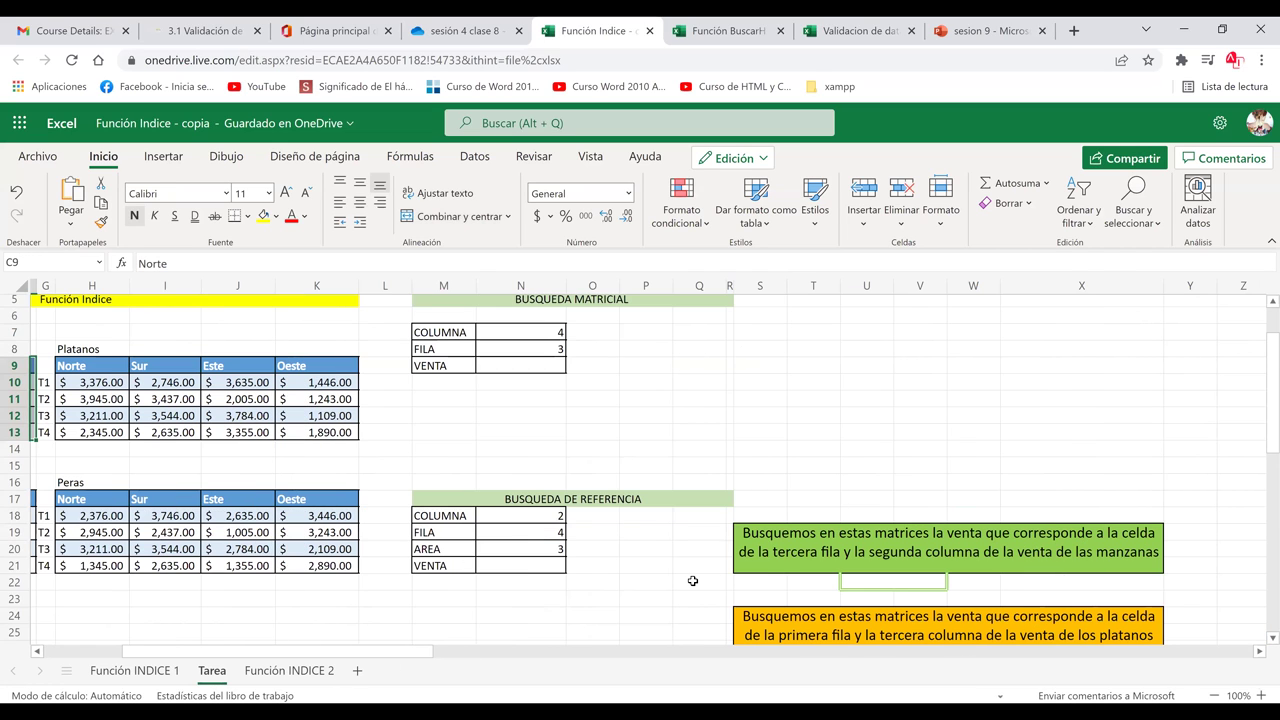
{"action": "type", "text": "=i"}
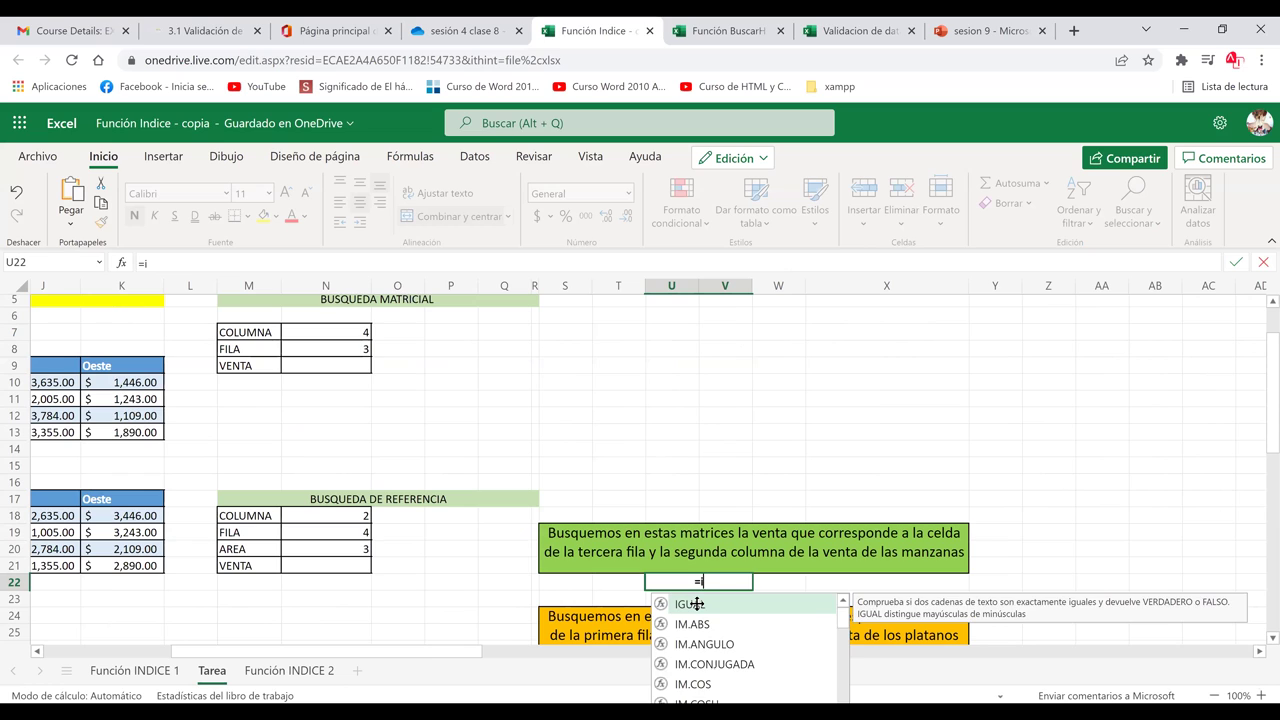
{"action": "type", "text": "NDICE("}
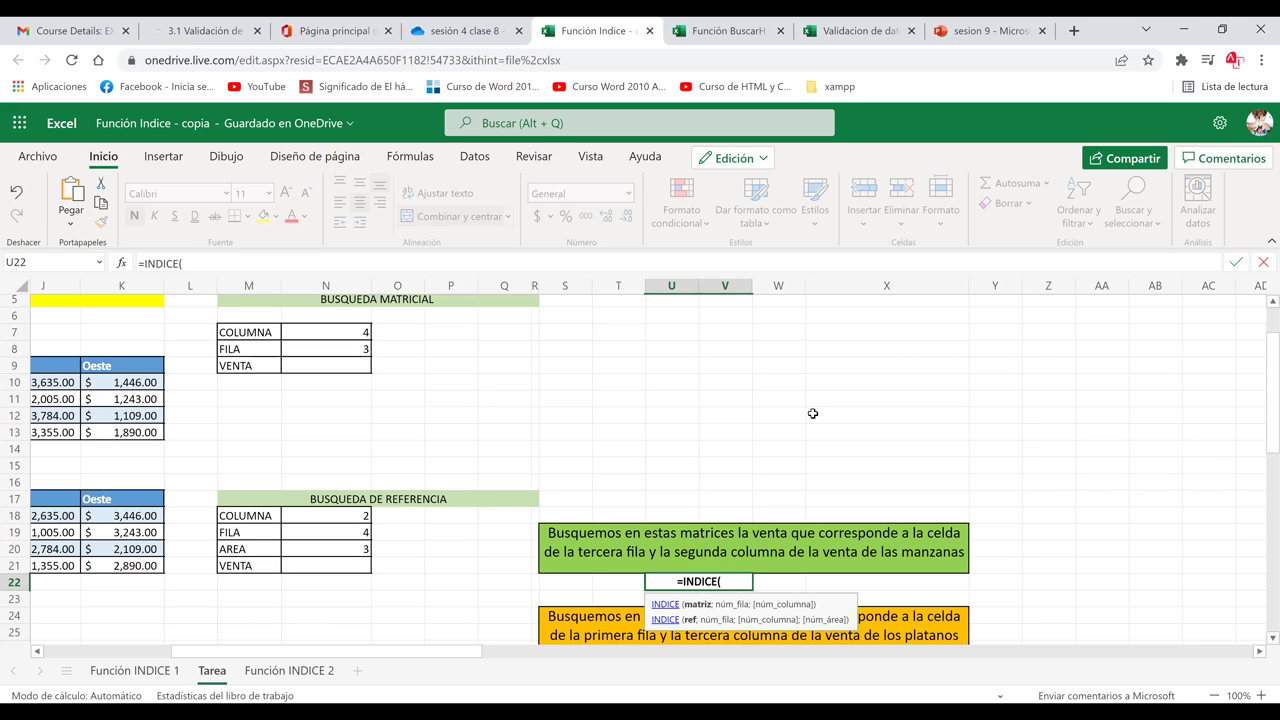
{"action": "key", "text": "Return"}
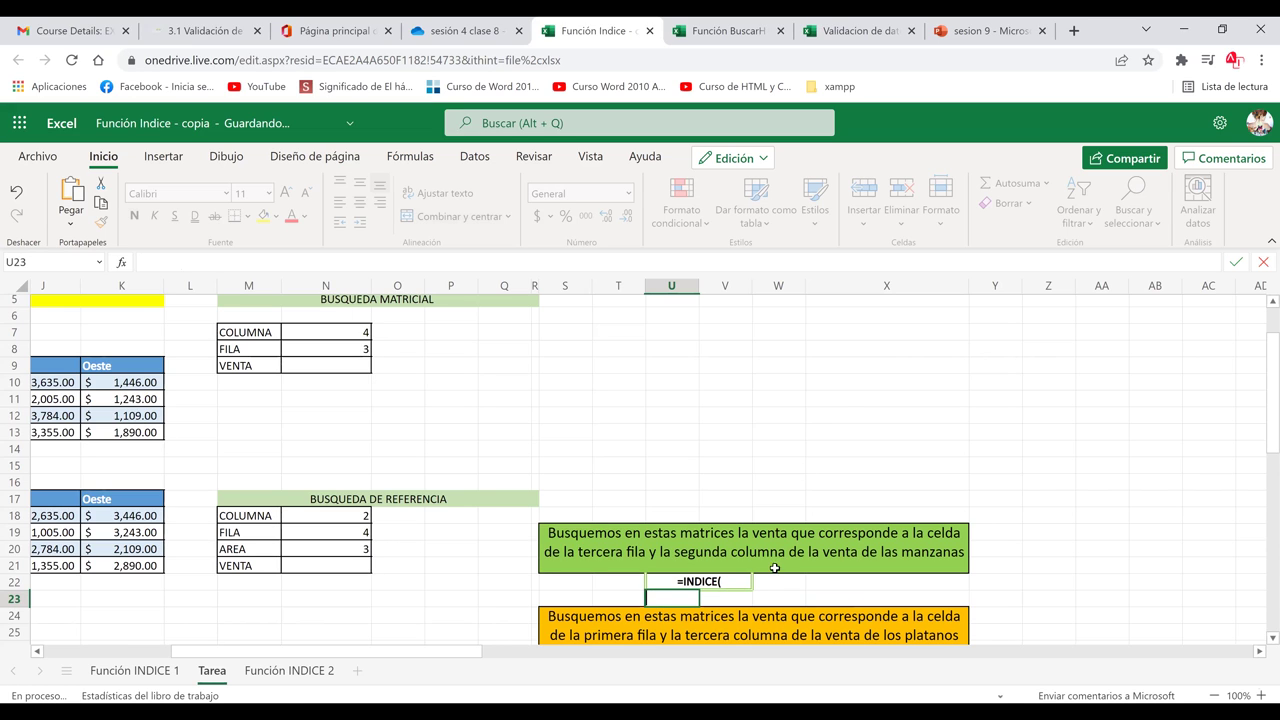
{"action": "left_click", "coordinate": [740, 582]}
{"action": "triple_click", "coordinate": [738, 583]}
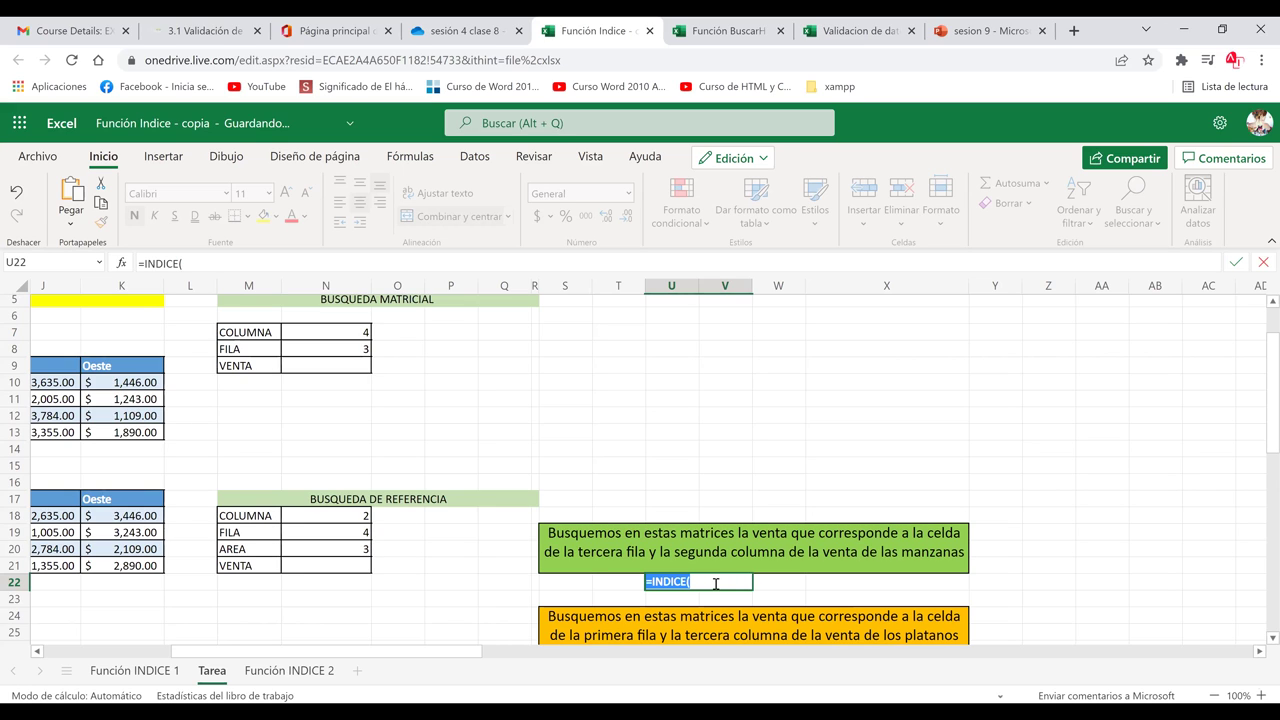
{"action": "type", "text": "("}
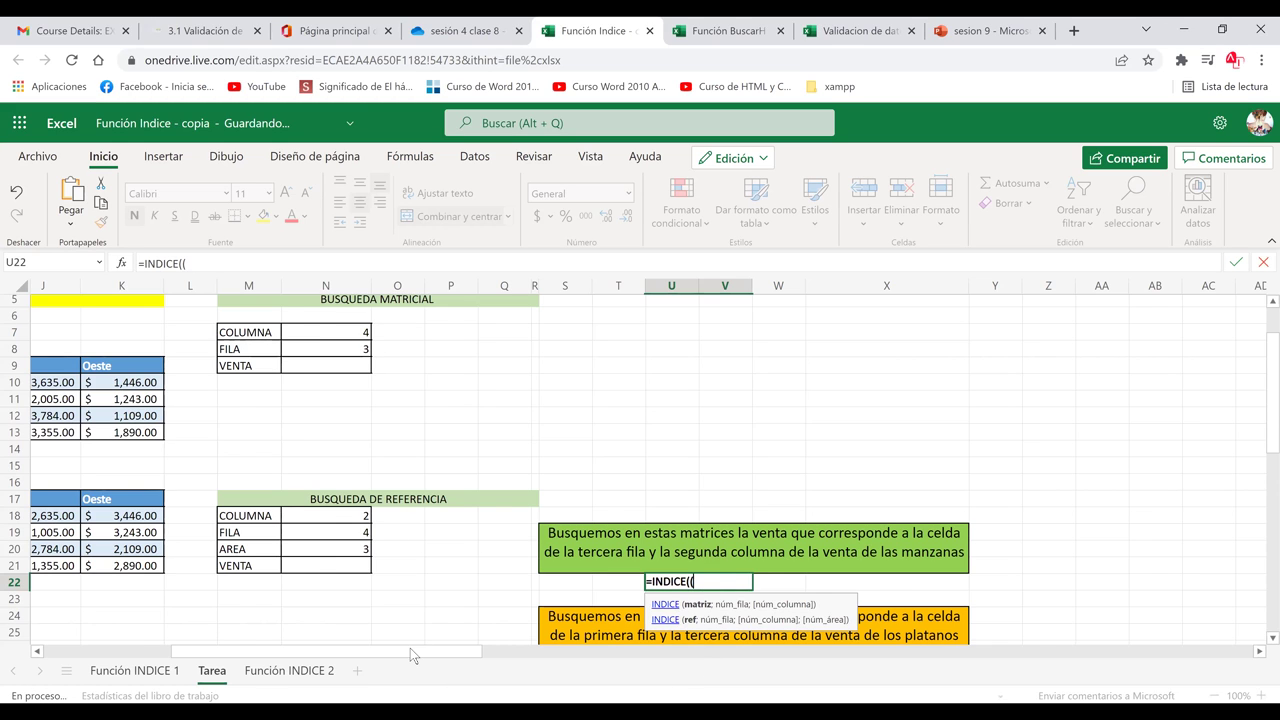
Add the Manzanas values C10:F13 and the Platanos values H10:K13 as the first two areas of the U22 INDICE formula.
{"action": "scroll", "coordinate": [410, 648], "scroll_direction": "left", "scroll_amount": 1}
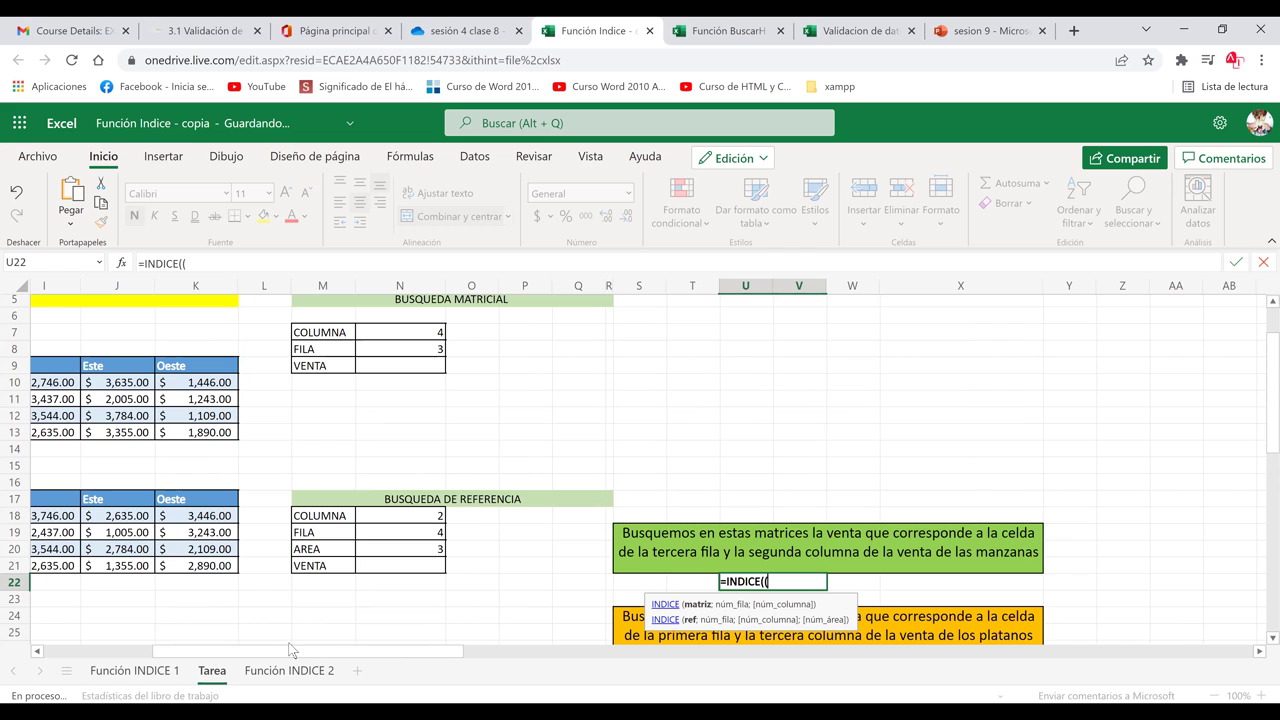
{"action": "scroll", "coordinate": [118, 388], "scroll_direction": "left", "scroll_amount": 3}
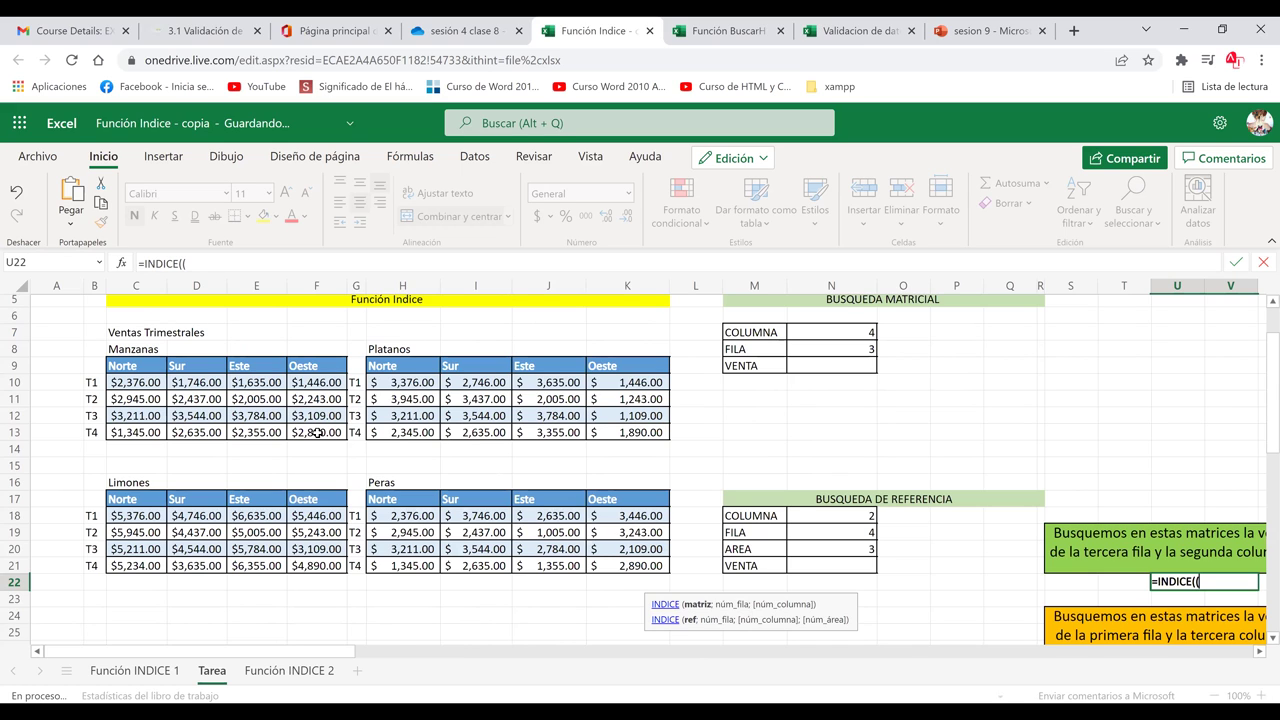
{"action": "left_click_drag", "start_coordinate": [135, 382], "coordinate": [316, 432]}
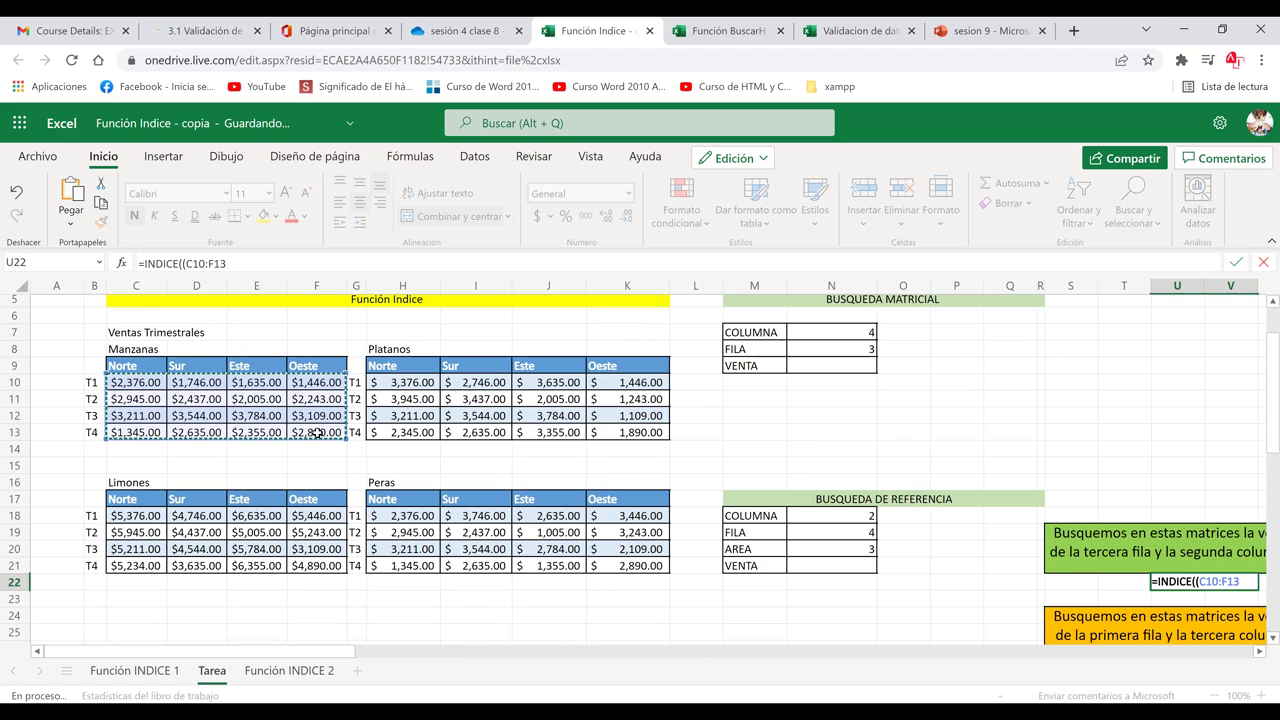
{"action": "type", "text": ";"}
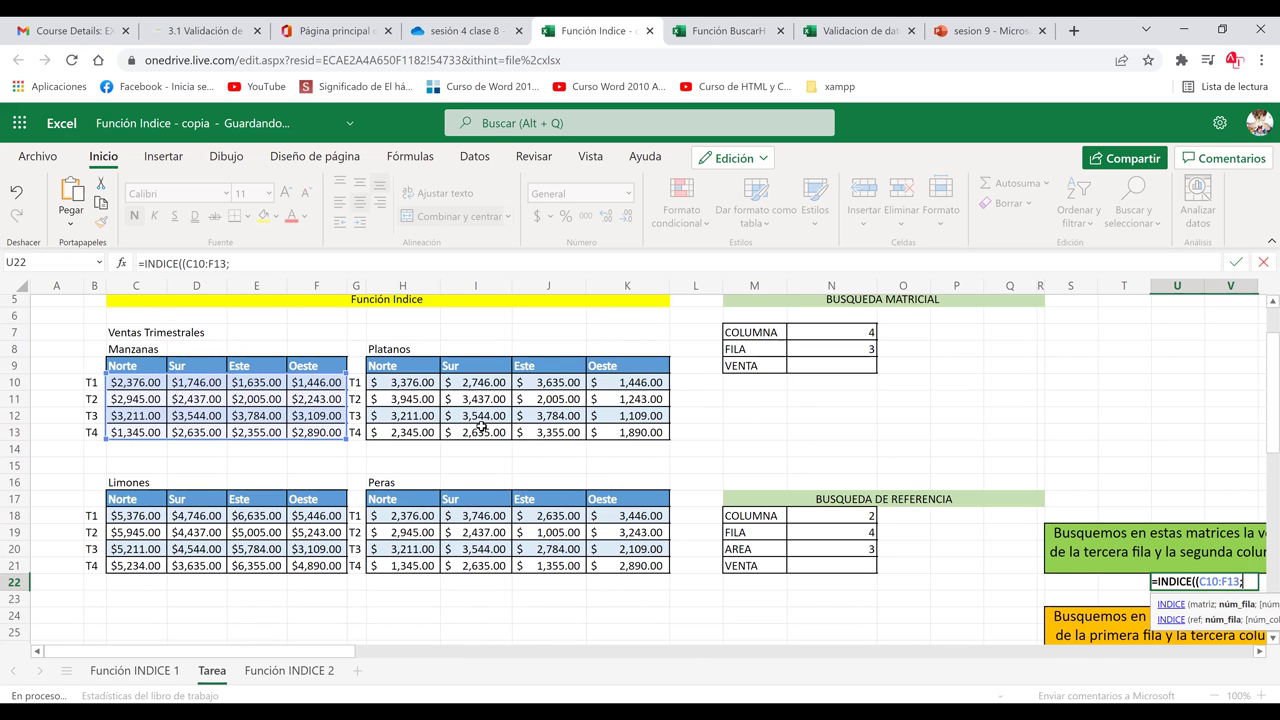
{"action": "left_click_drag", "start_coordinate": [382, 384], "coordinate": [410, 400]}
{"action": "left_click_drag", "start_coordinate": [608, 426], "coordinate": [618, 426]}
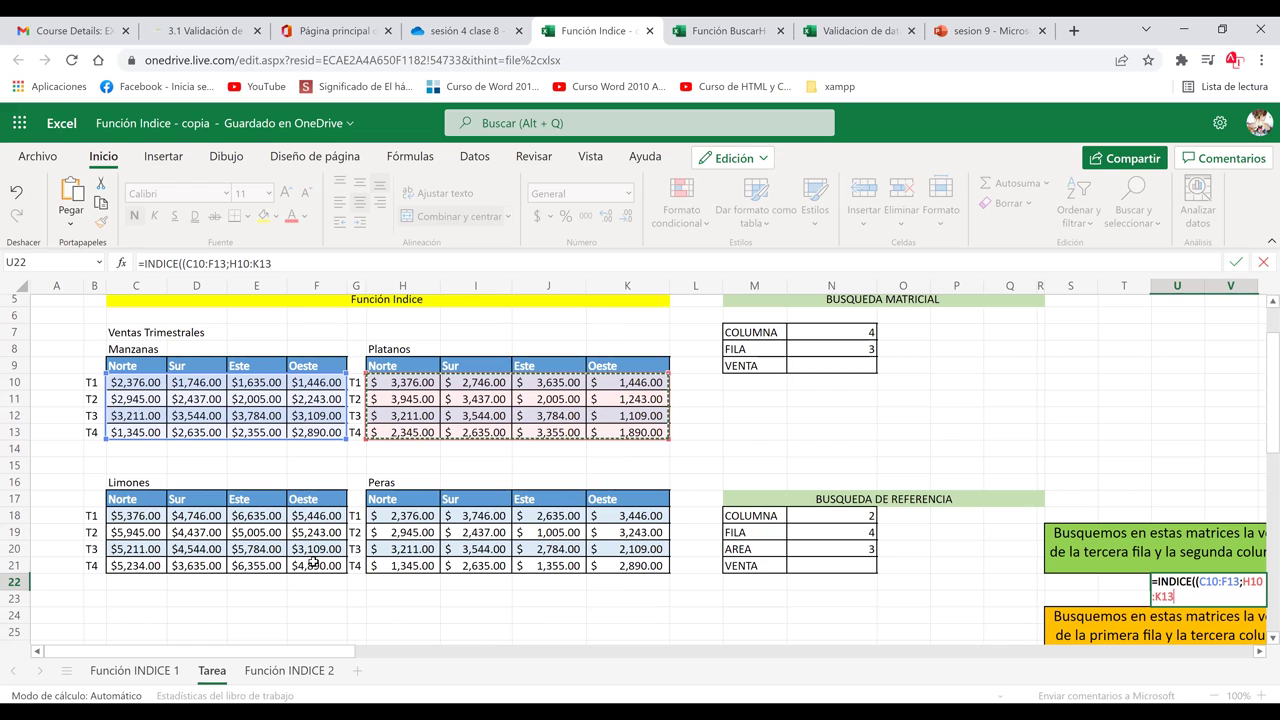
Add the Limones range C18:F21 and the Peras range H18:K21 to the U22 formula, and close the reference group.
{"action": "type", "text": ";"}
{"action": "left_click_drag", "start_coordinate": [376, 516], "coordinate": [562, 557]}
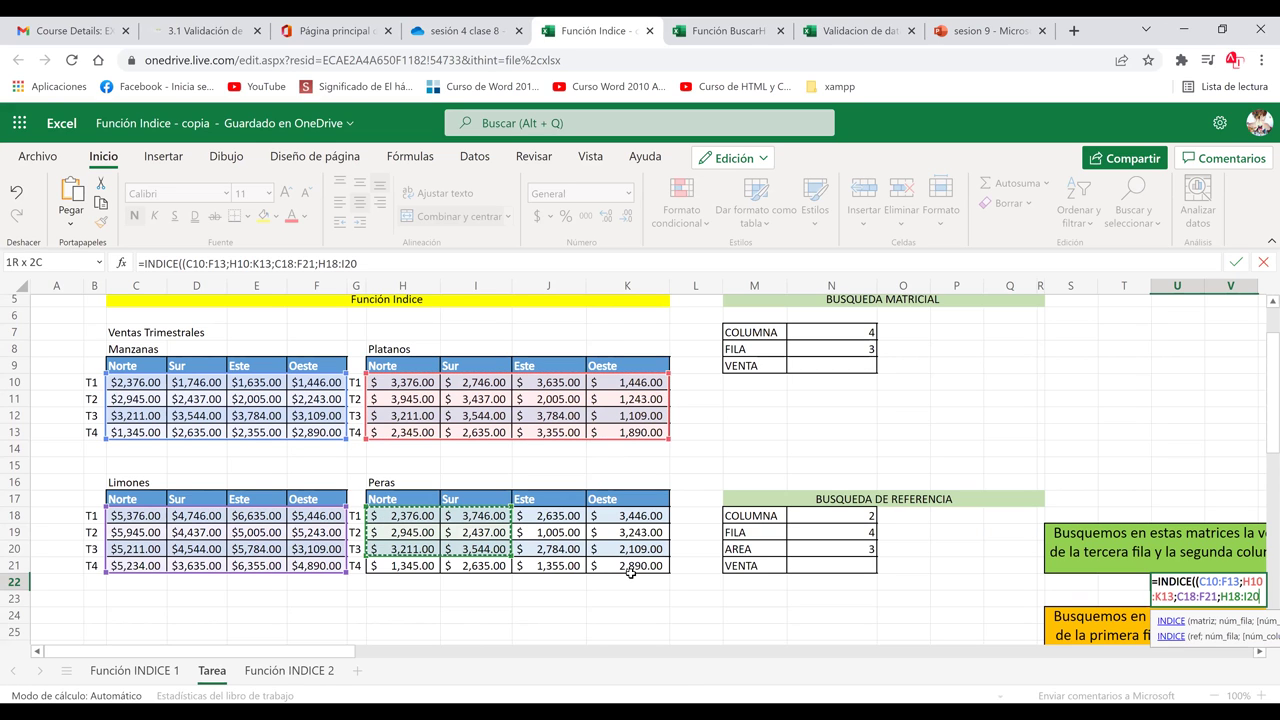
{"action": "left_click_drag", "start_coordinate": [630, 572], "coordinate": [631, 573]}
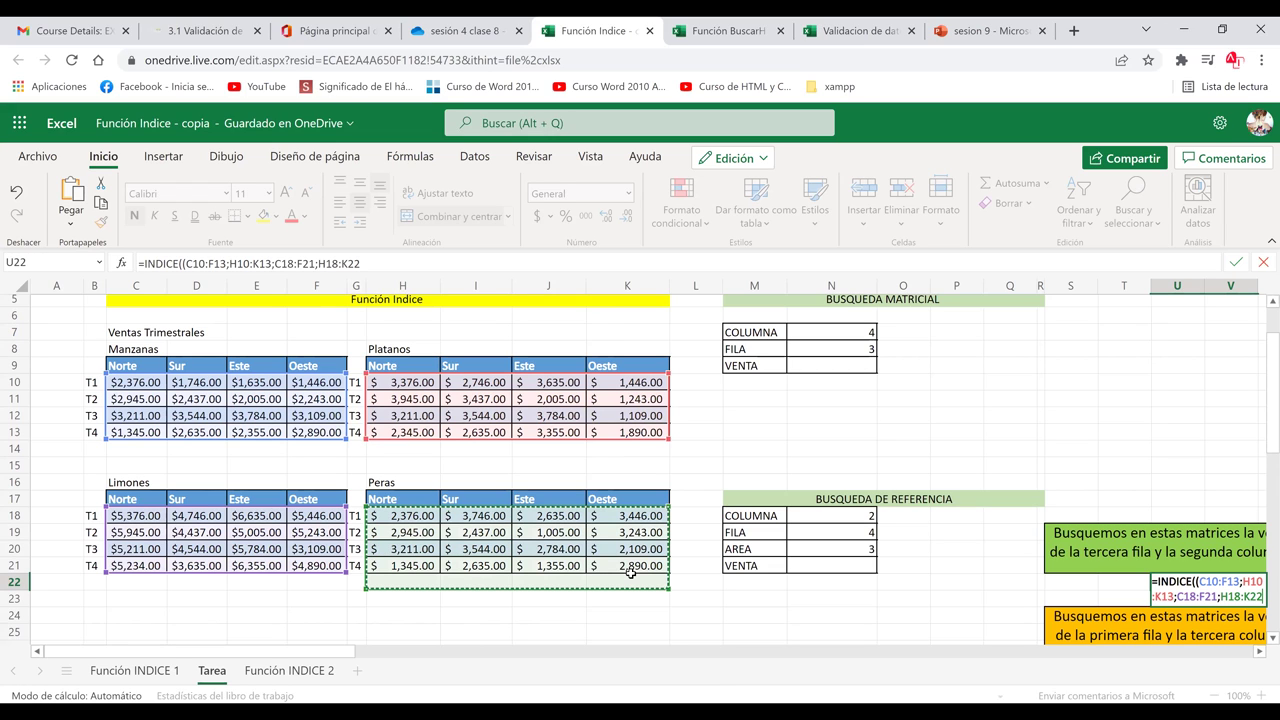
{"action": "left_click_drag", "start_coordinate": [631, 573], "coordinate": [631, 571]}
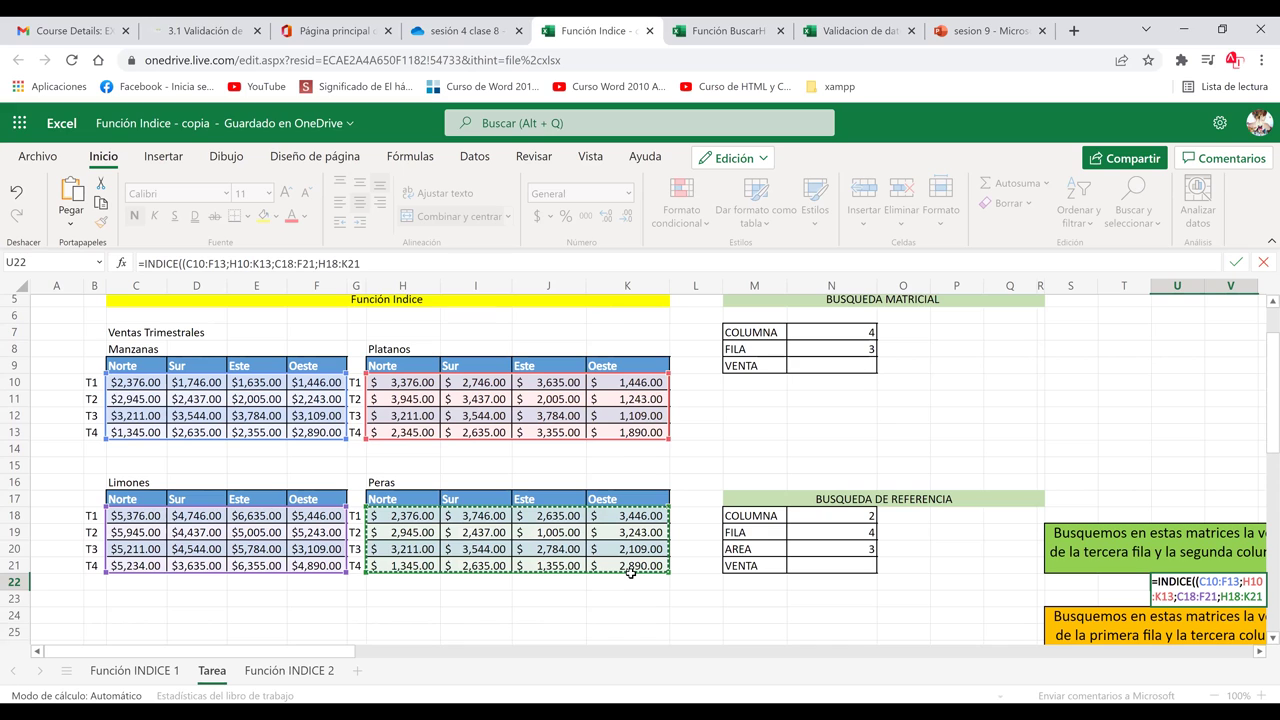
{"action": "type", "text": ")"}
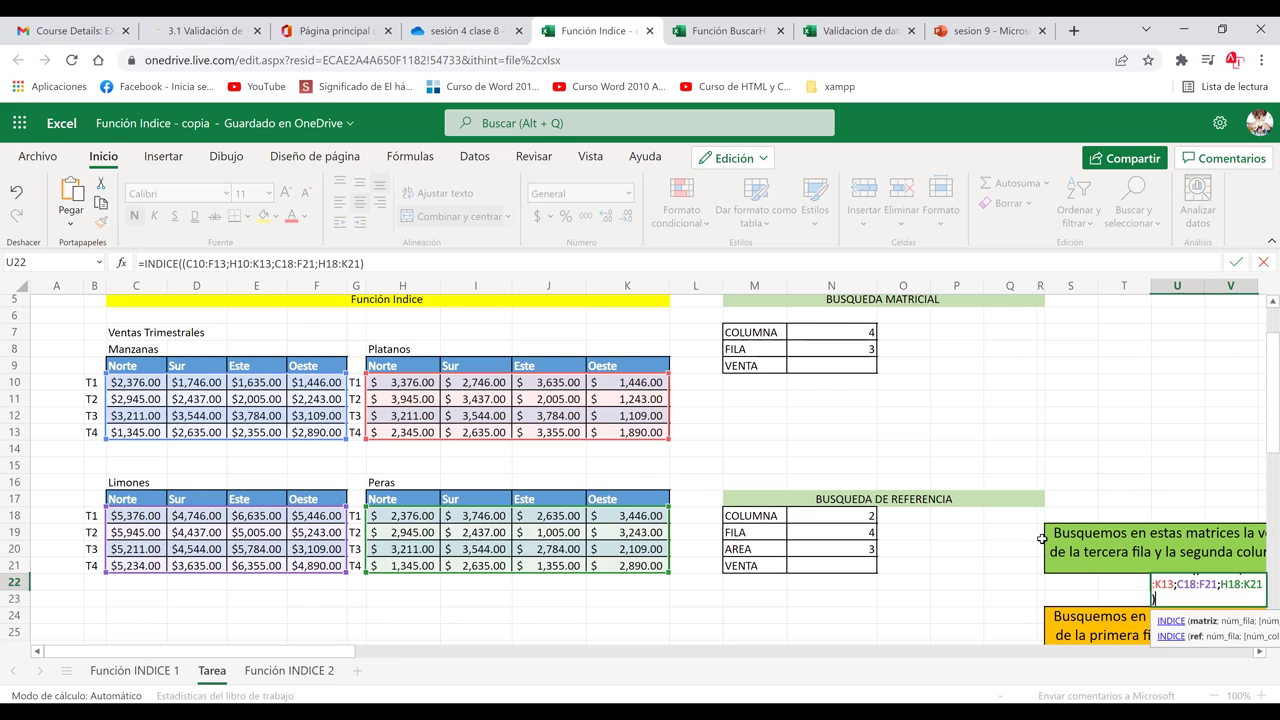
Complete the U22 formula with row 3, column 2 and area 1, as =INDICE((C10:F13;H10:K13;C18:F21;H18:K21);3;2;1).
{"action": "key", "text": "ctrl+Return"}
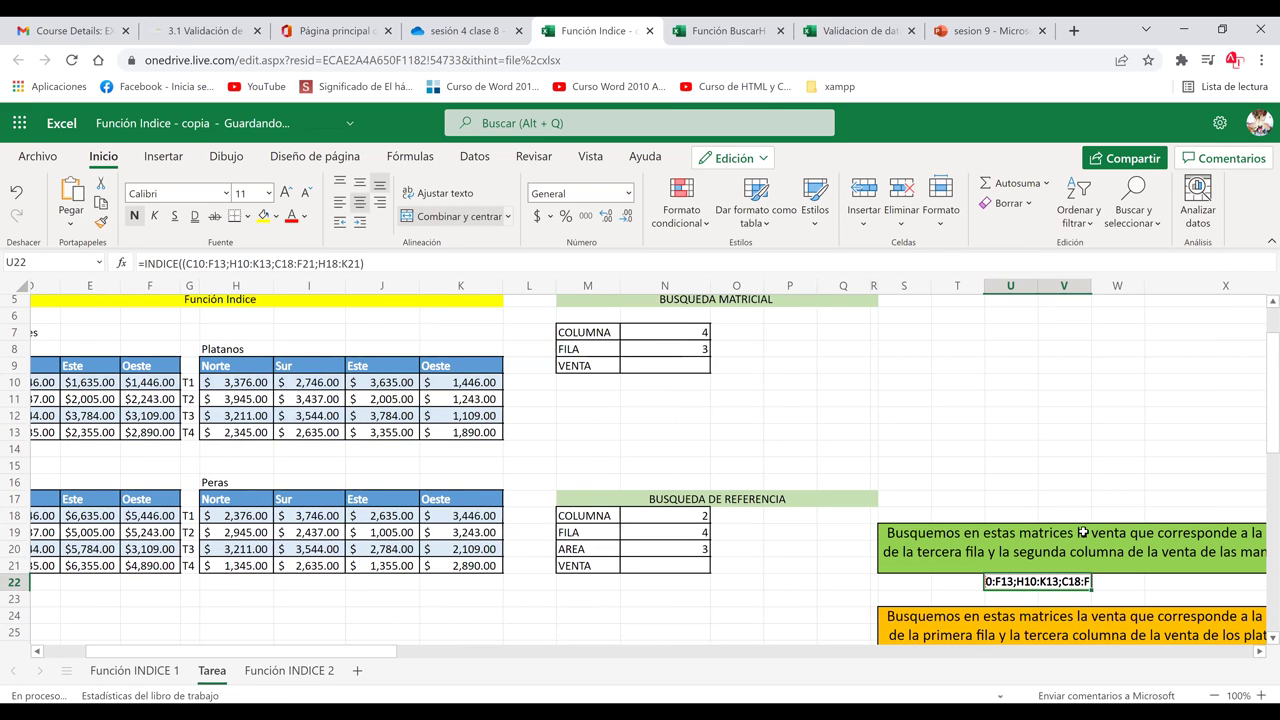
{"action": "key", "text": "F2"}
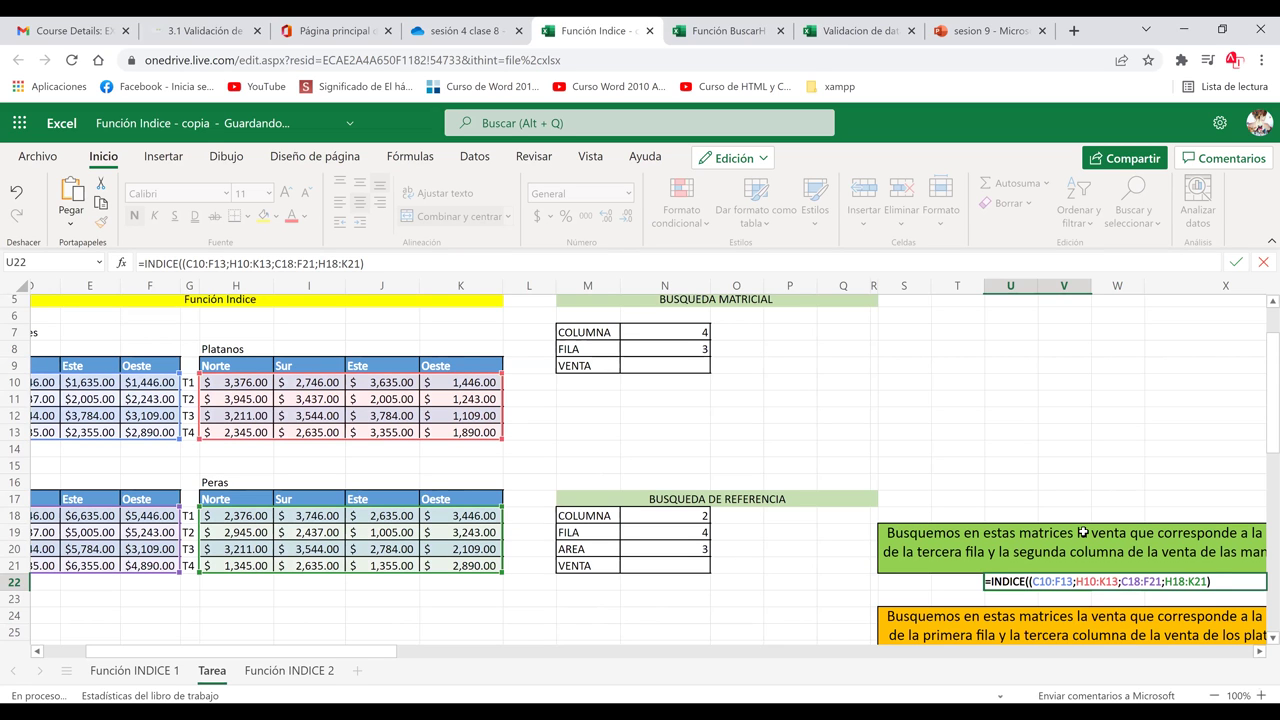
{"action": "type", "text": ";"}
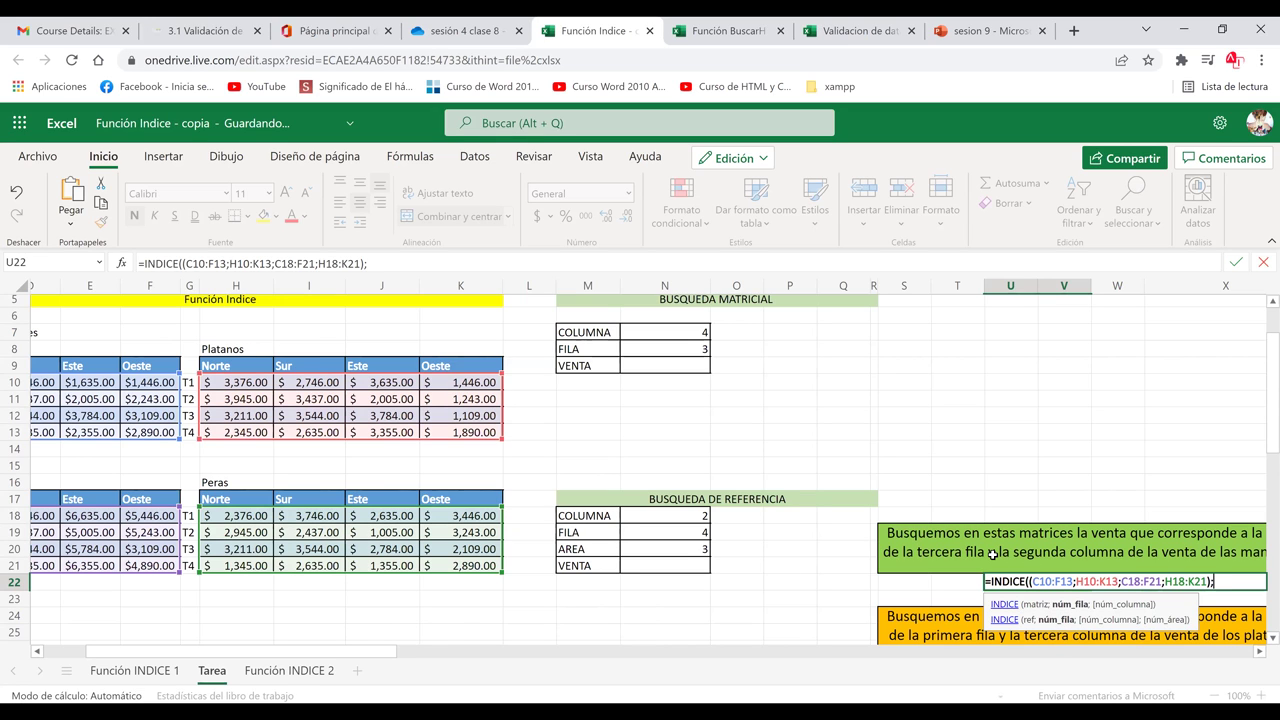
{"action": "type", "text": "3;"}
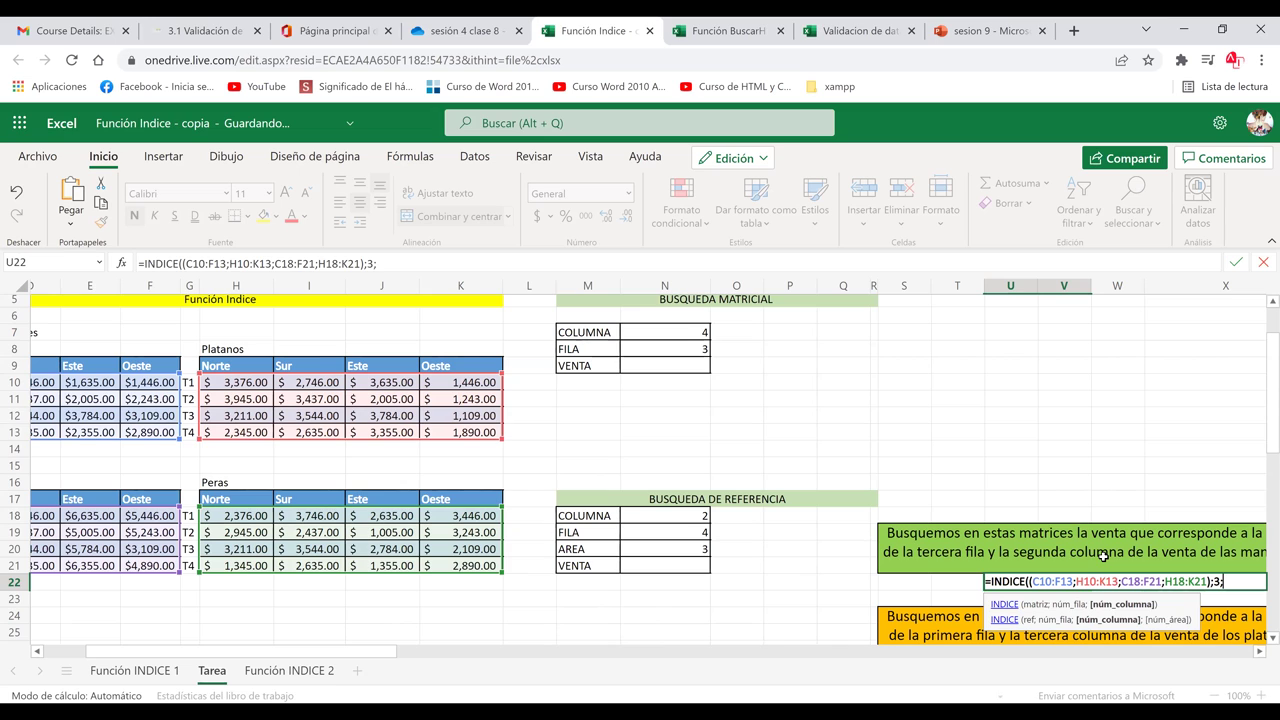
{"action": "type", "text": "2;"}
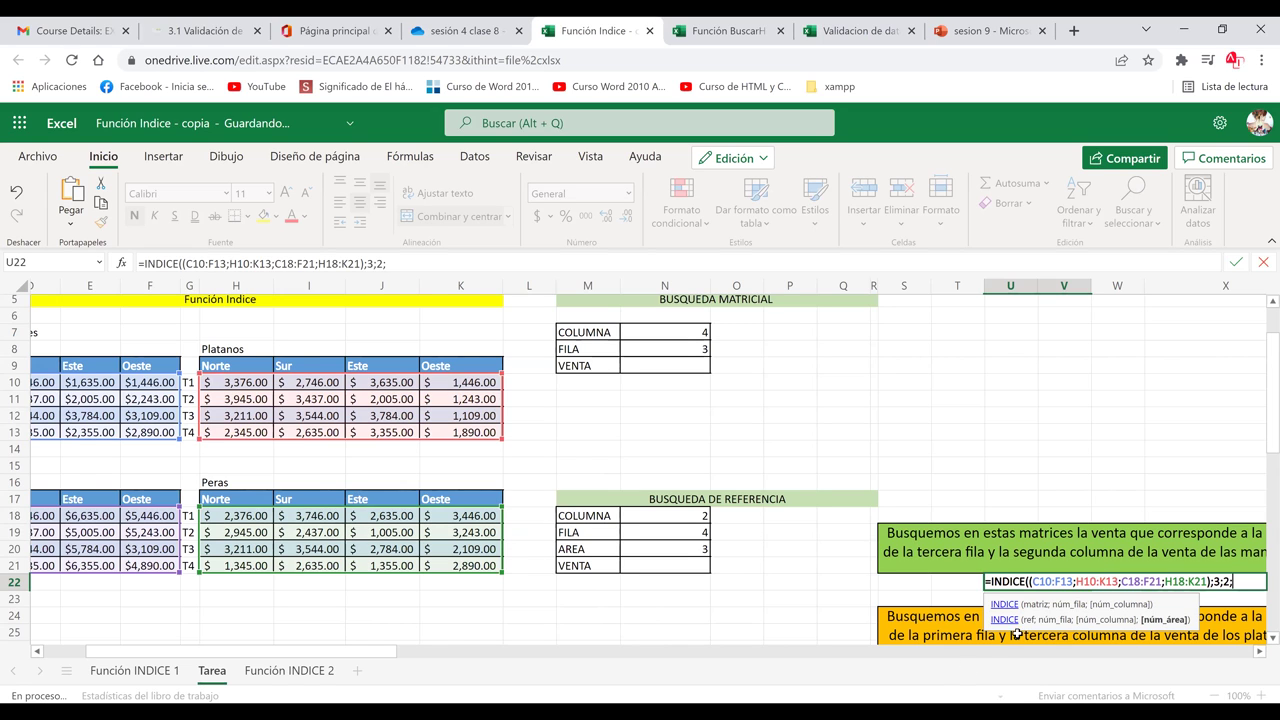
{"action": "type", "text": "1)"}
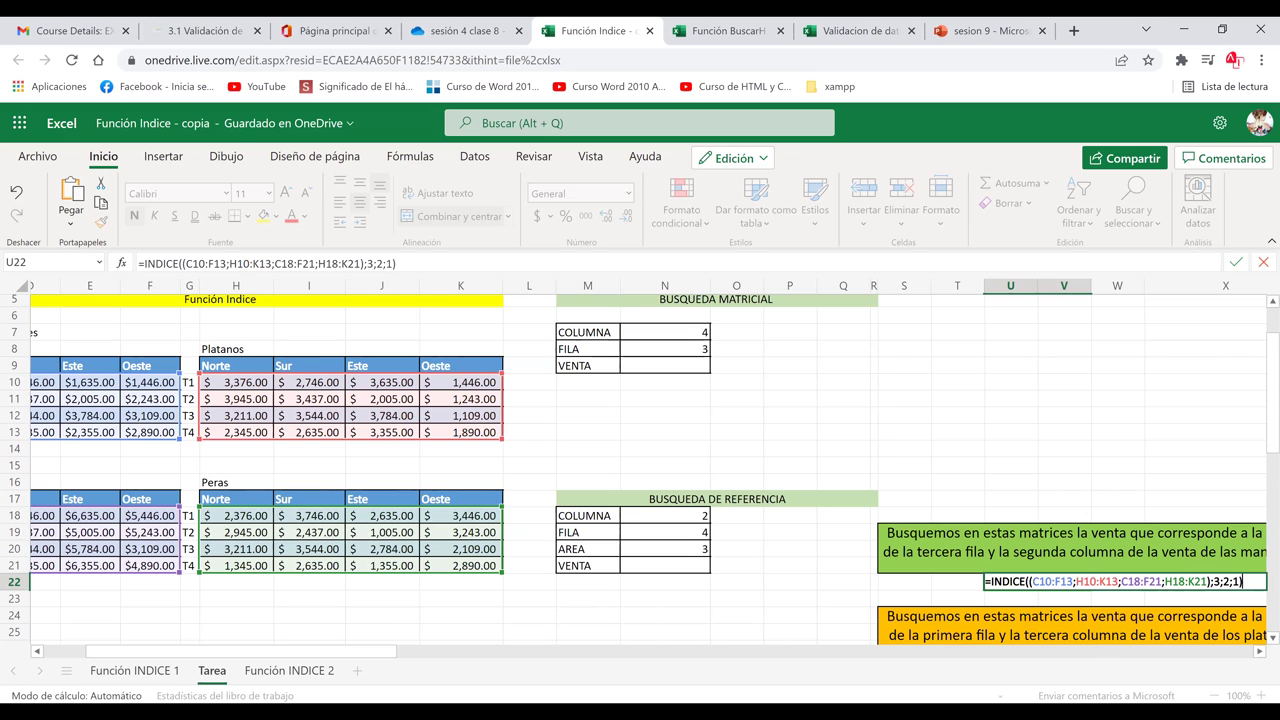
{"action": "key", "text": "Return"}
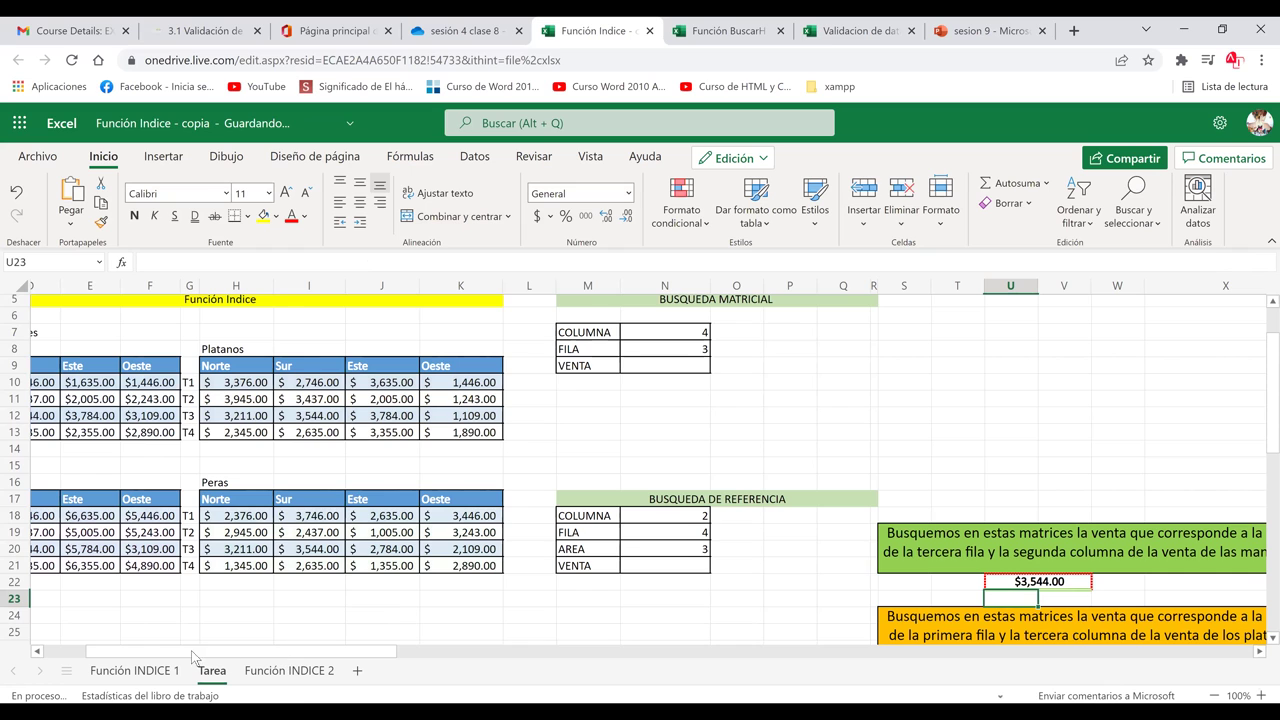
Check the U22 result against the T3 Sur value of Manzanas, and review the remaining platanos and limones prompts.
{"action": "scroll", "coordinate": [148, 369], "scroll_direction": "left", "scroll_amount": 3}
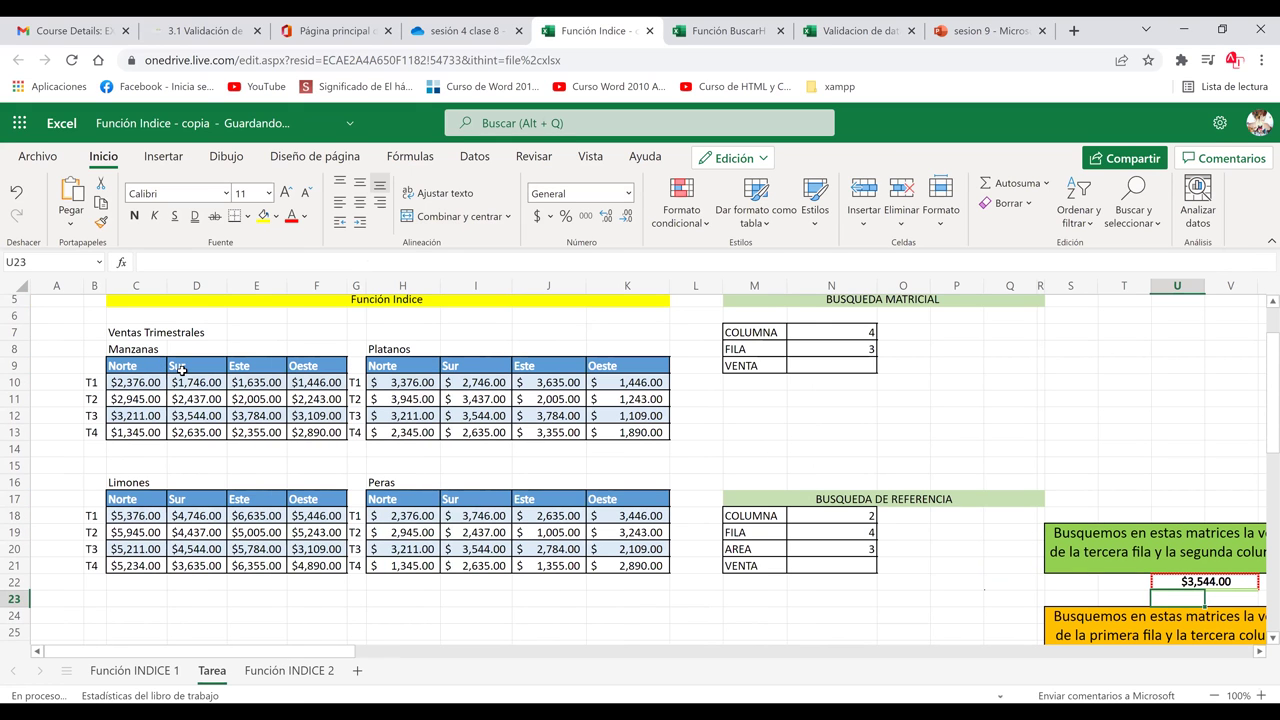
{"action": "left_click", "coordinate": [213, 426]}
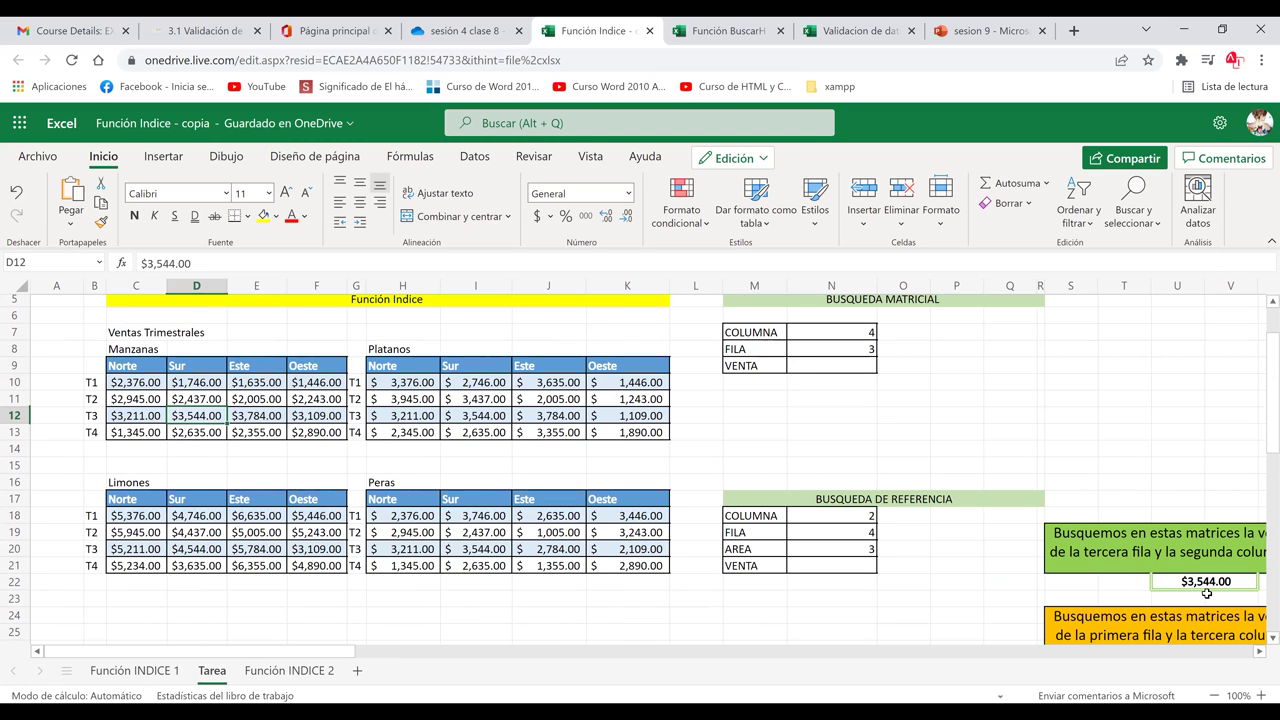
{"action": "left_click", "coordinate": [1207, 585]}
{"action": "left_click_drag", "start_coordinate": [336, 655], "coordinate": [386, 655]}
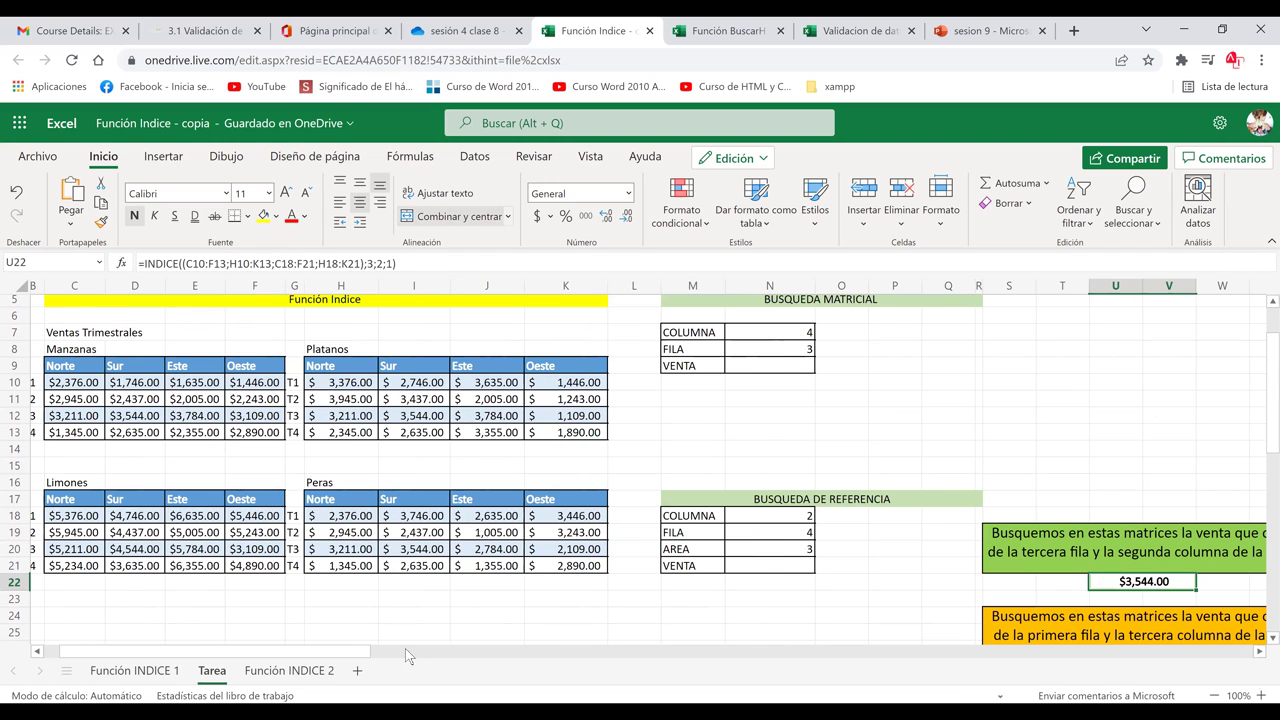
{"action": "scroll", "coordinate": [1270, 415], "scroll_direction": "right", "scroll_amount": 5}
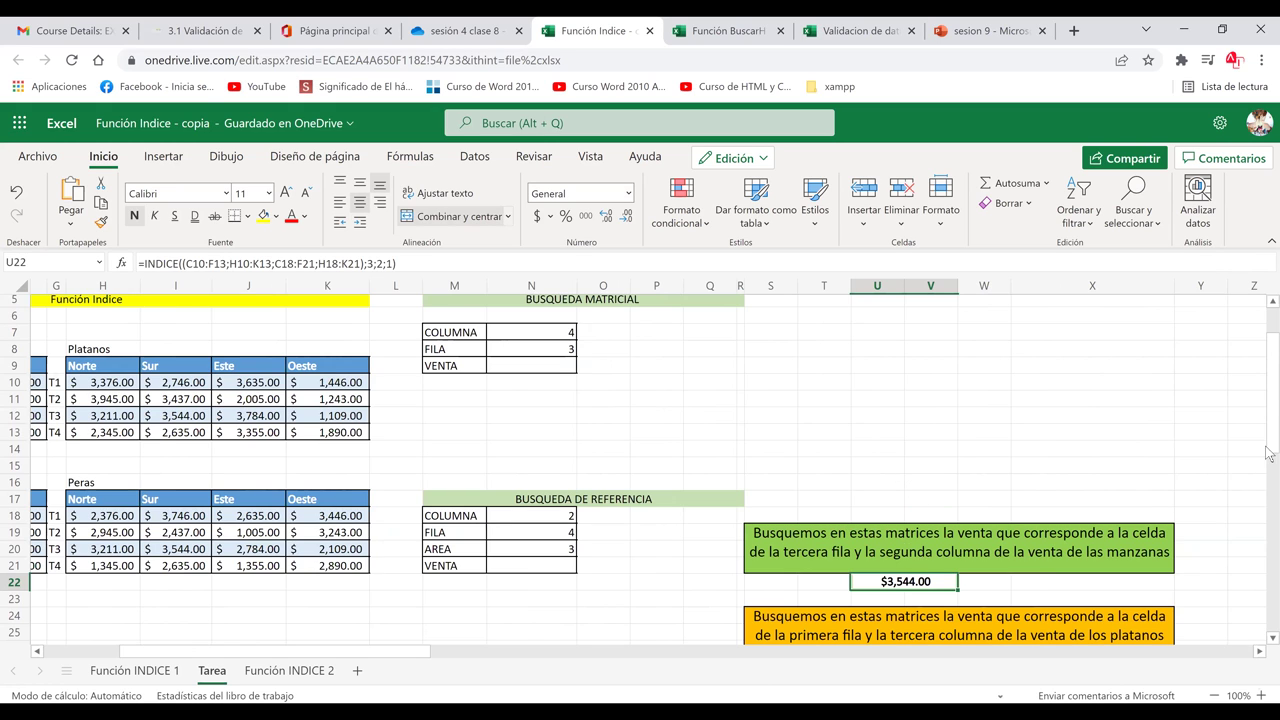
{"action": "scroll", "coordinate": [1270, 453], "scroll_direction": "down", "scroll_amount": 4}
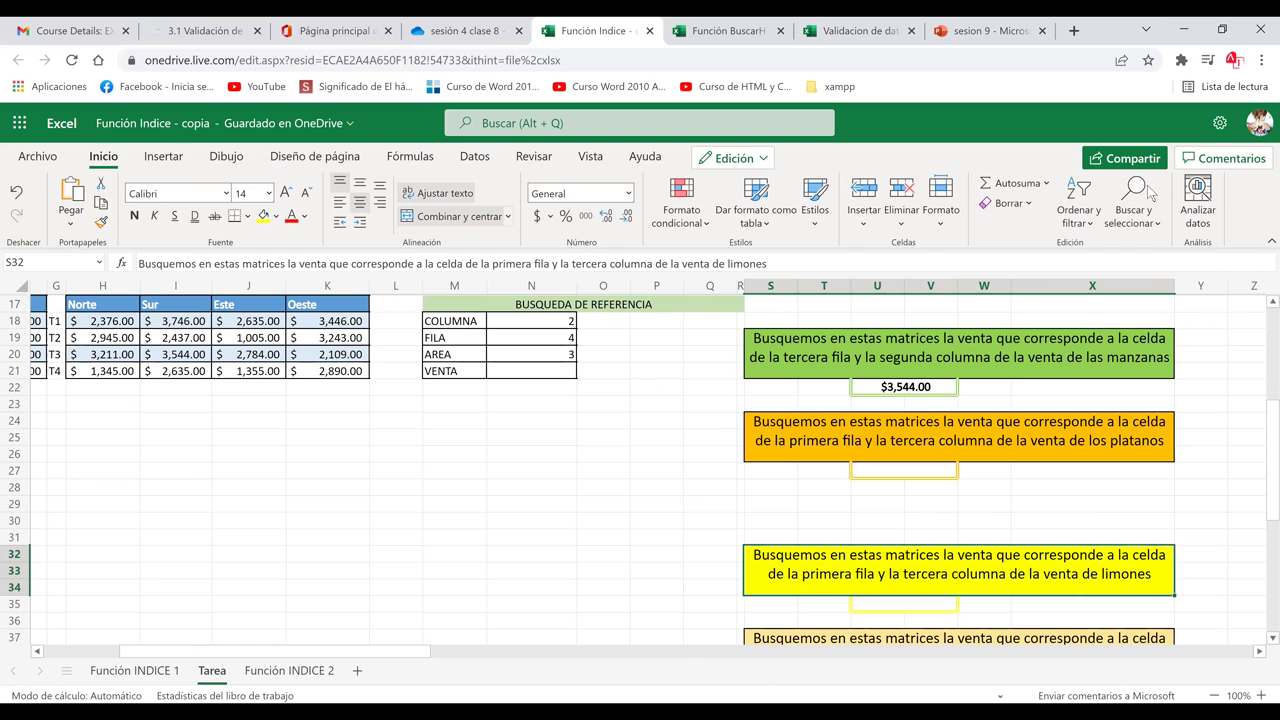
{"action": "scroll", "coordinate": [1150, 192], "scroll_direction": "up", "scroll_amount": 2}
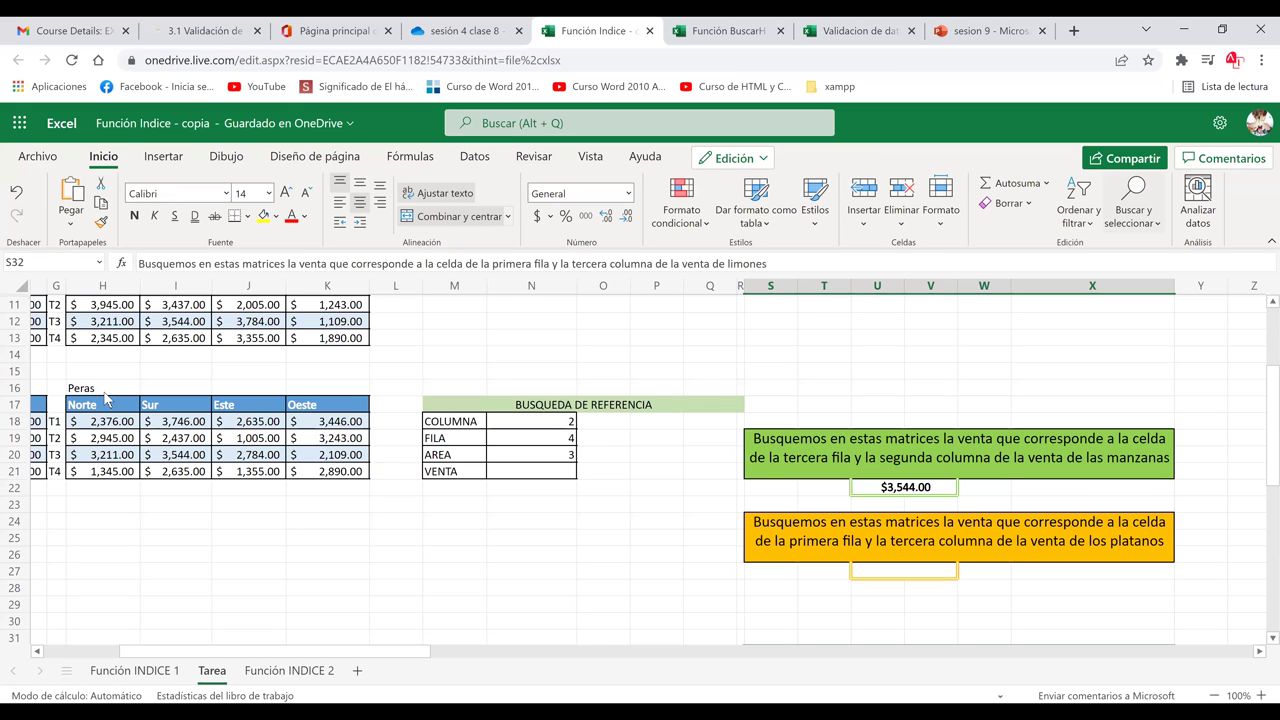
Switch to the Validacion de datos workbook and open the data validation settings for F5 on the Validación de datos 1 sheet.
{"action": "left_click", "coordinate": [895, 36]}
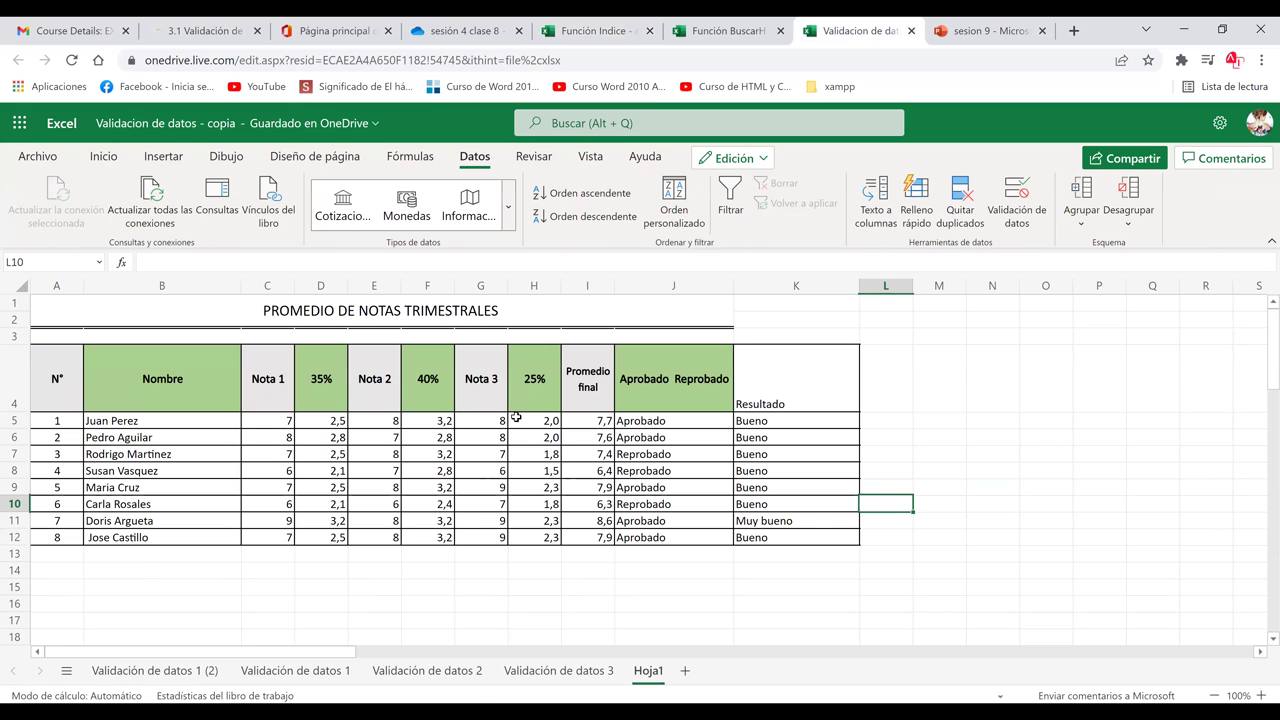
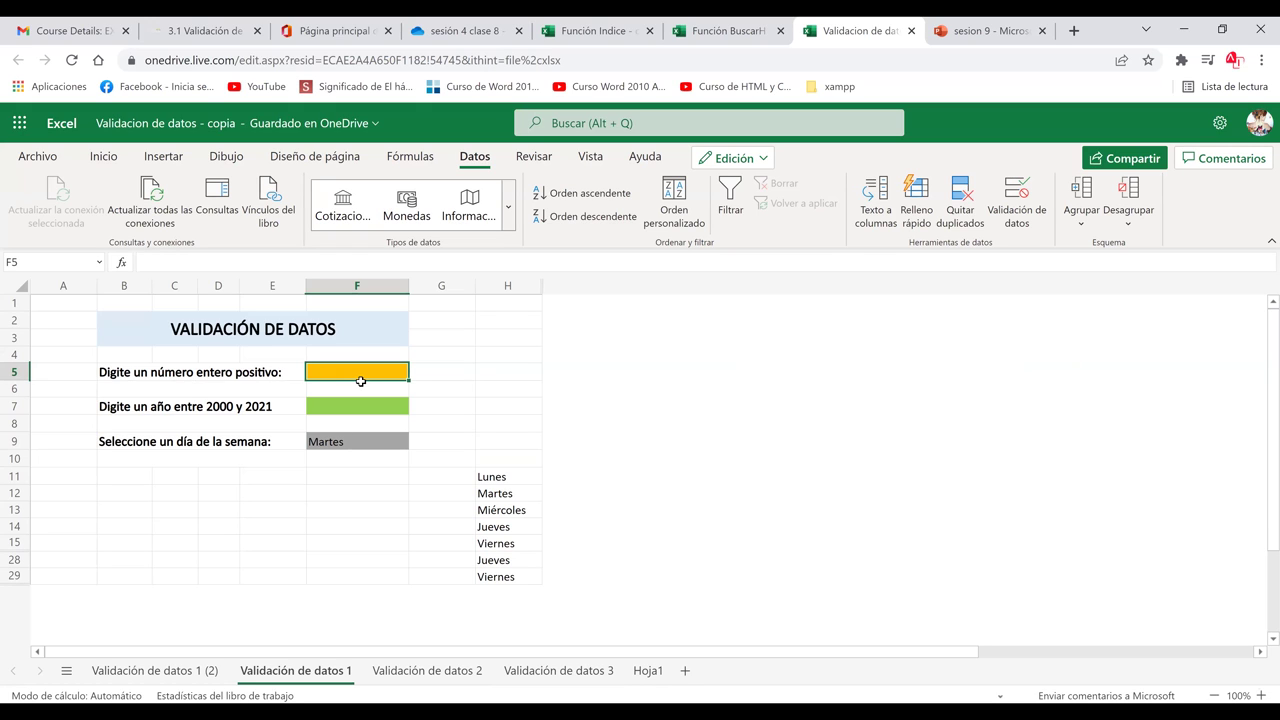
{"action": "left_click", "coordinate": [501, 361]}
{"action": "left_click", "coordinate": [373, 374]}
{"action": "left_click", "coordinate": [474, 165]}
{"action": "left_click", "coordinate": [1025, 226]}
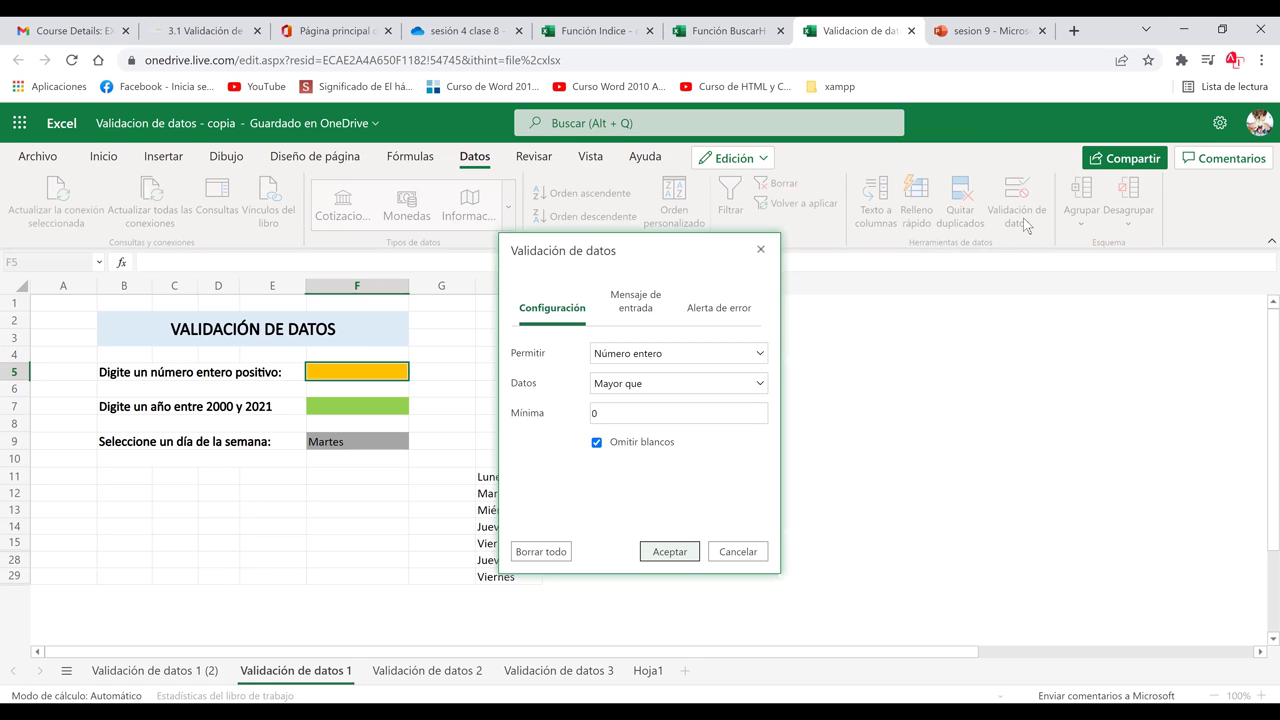
{"action": "left_click_drag", "start_coordinate": [766, 176], "coordinate": [760, 160]}
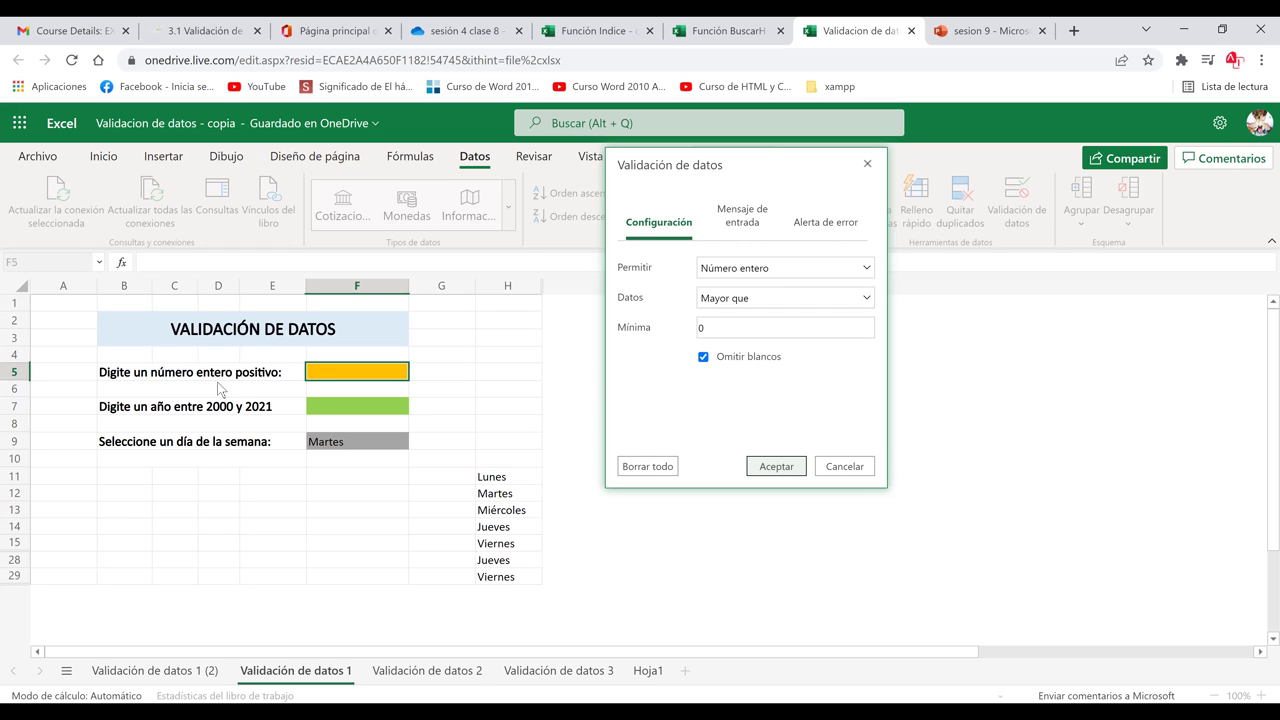
Set the F5 validation rule to allow Número entero, Mayor que, with a minimum of 0, and apply it.
{"action": "left_click", "coordinate": [743, 274]}
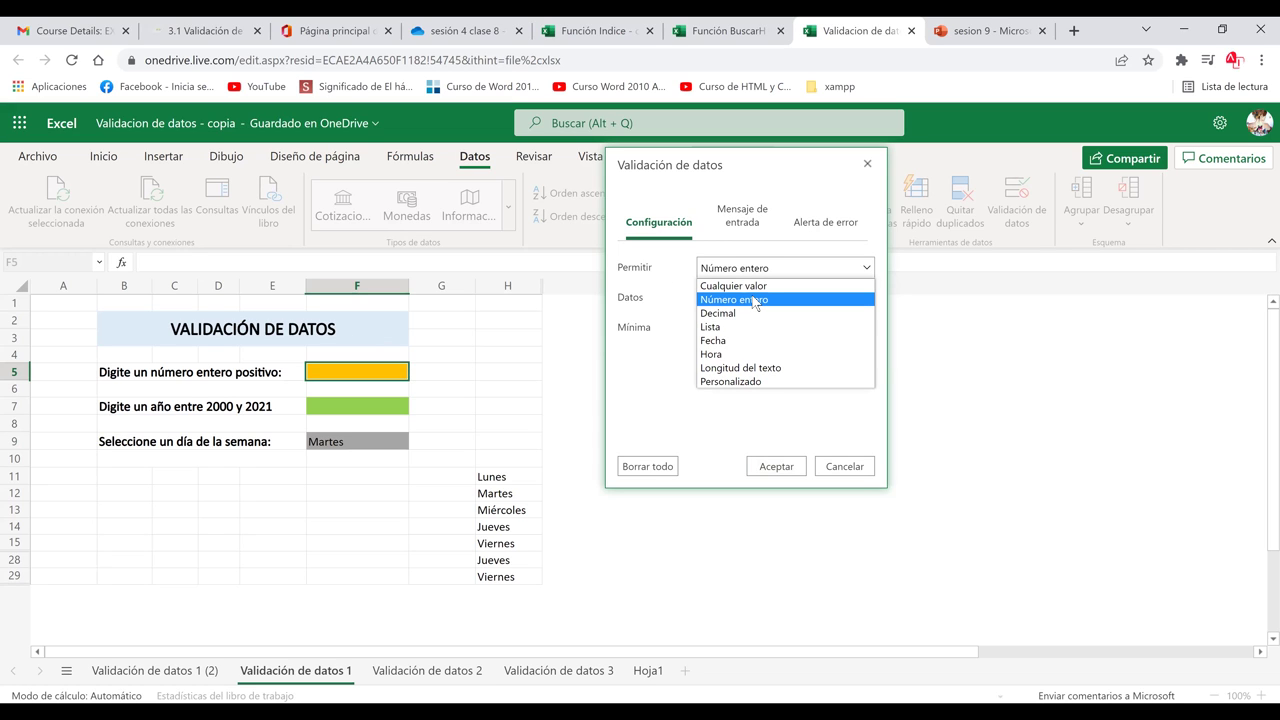
{"action": "left_click", "coordinate": [753, 300]}
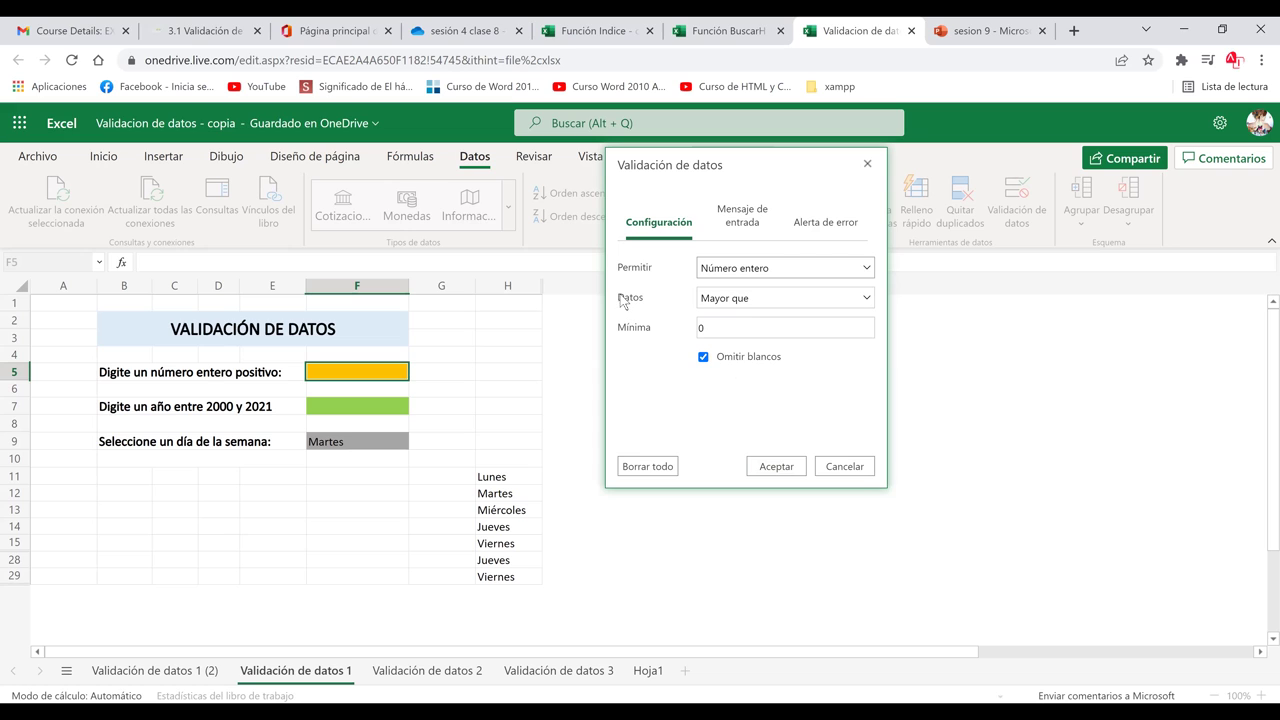
{"action": "left_click", "coordinate": [728, 306]}
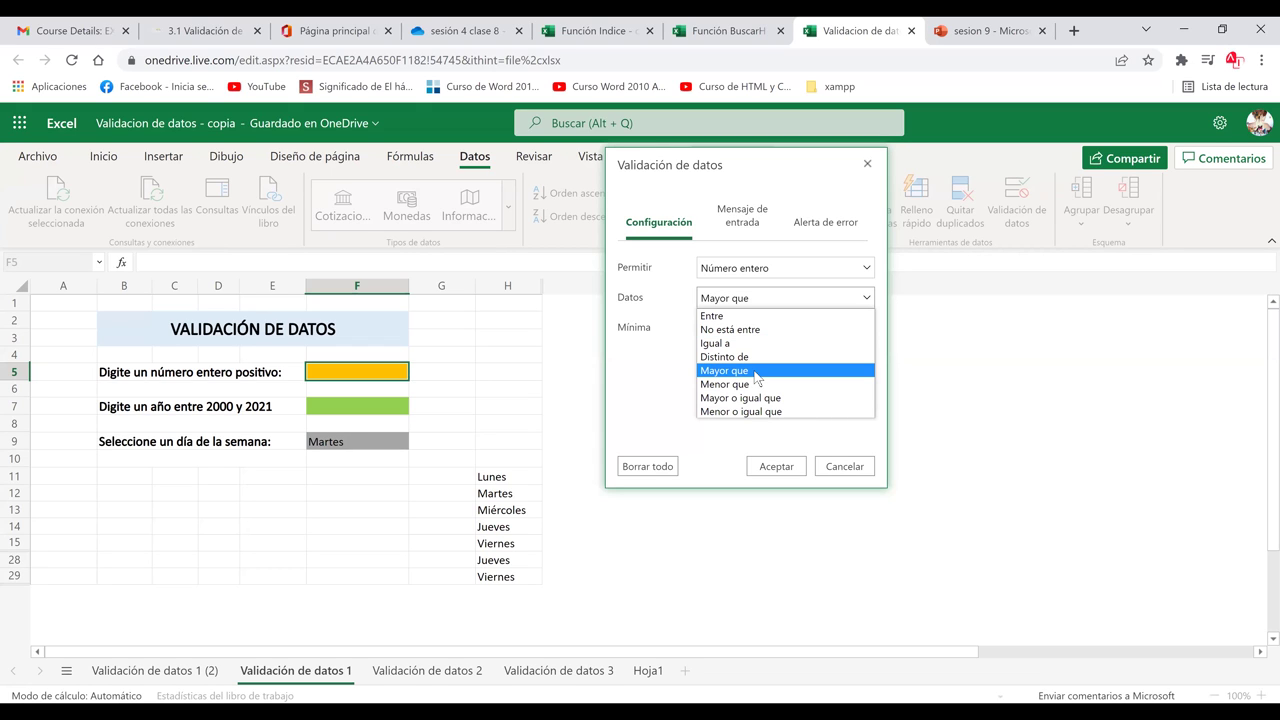
{"action": "left_click", "coordinate": [756, 375]}
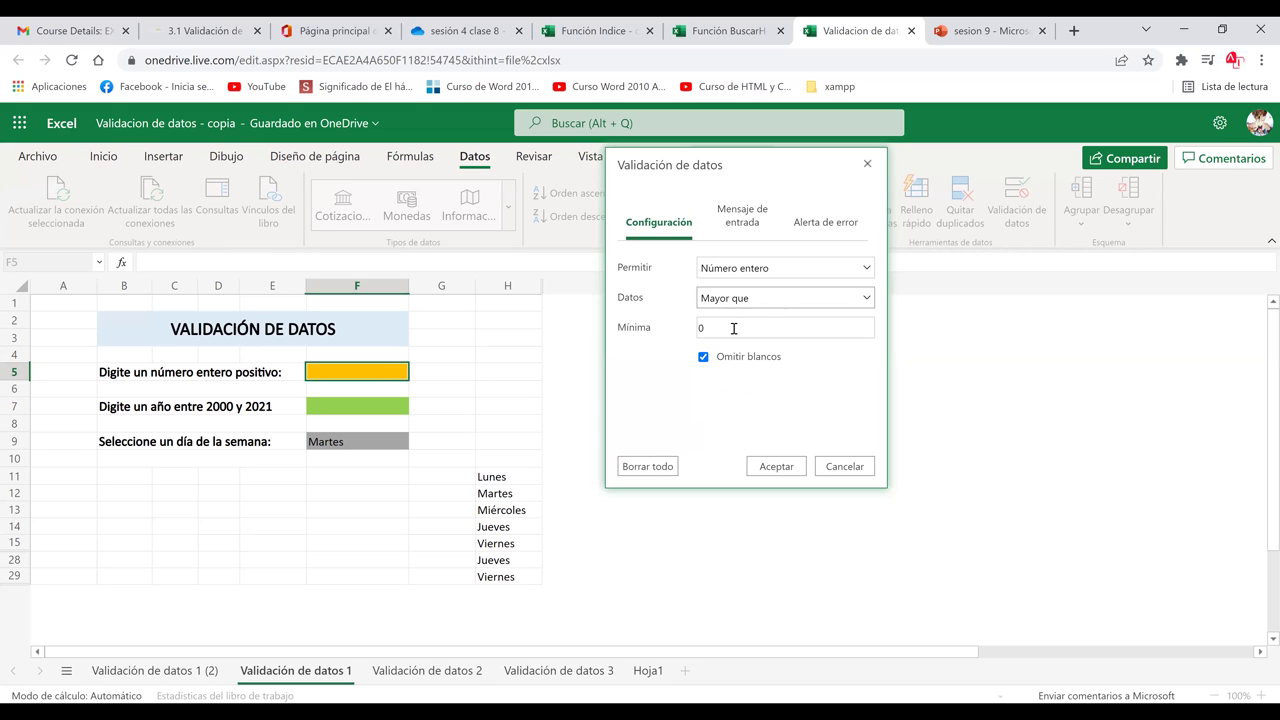
{"action": "left_click", "coordinate": [733, 328]}
{"action": "key", "text": "BackSpace"}
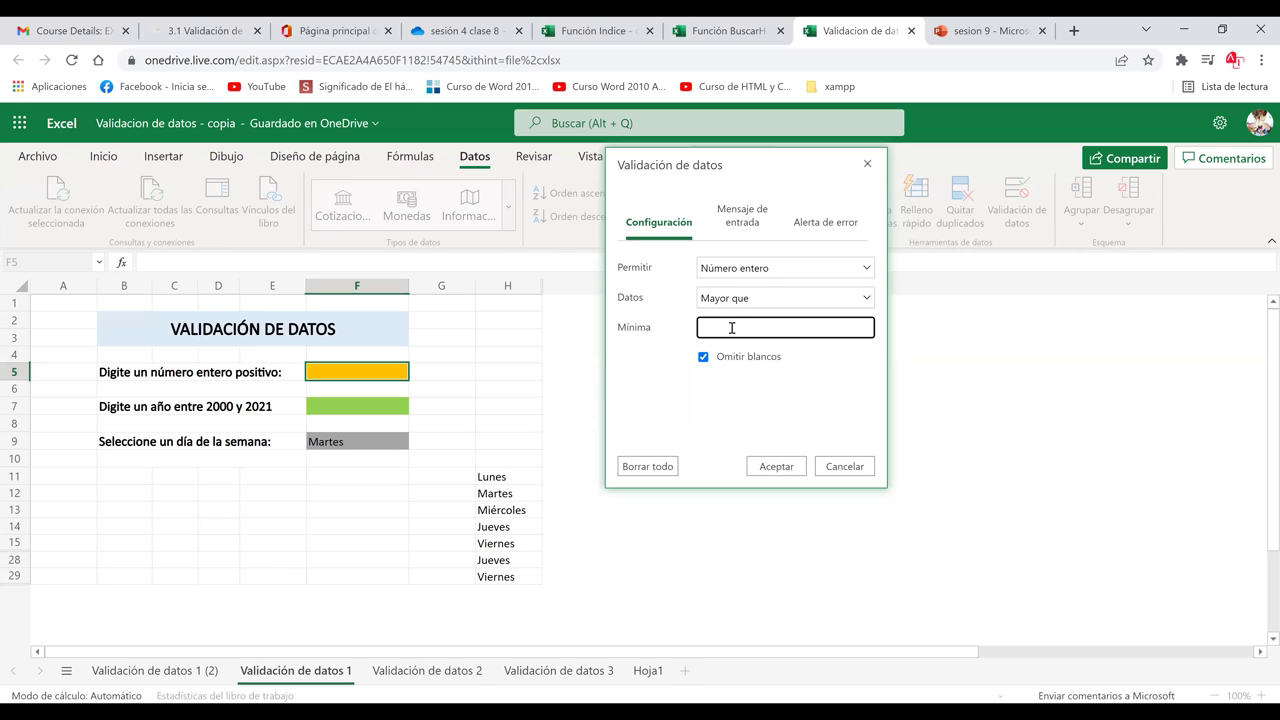
{"action": "type", "text": "0"}
{"action": "left_click", "coordinate": [787, 476]}
{"action": "left_click", "coordinate": [787, 476]}
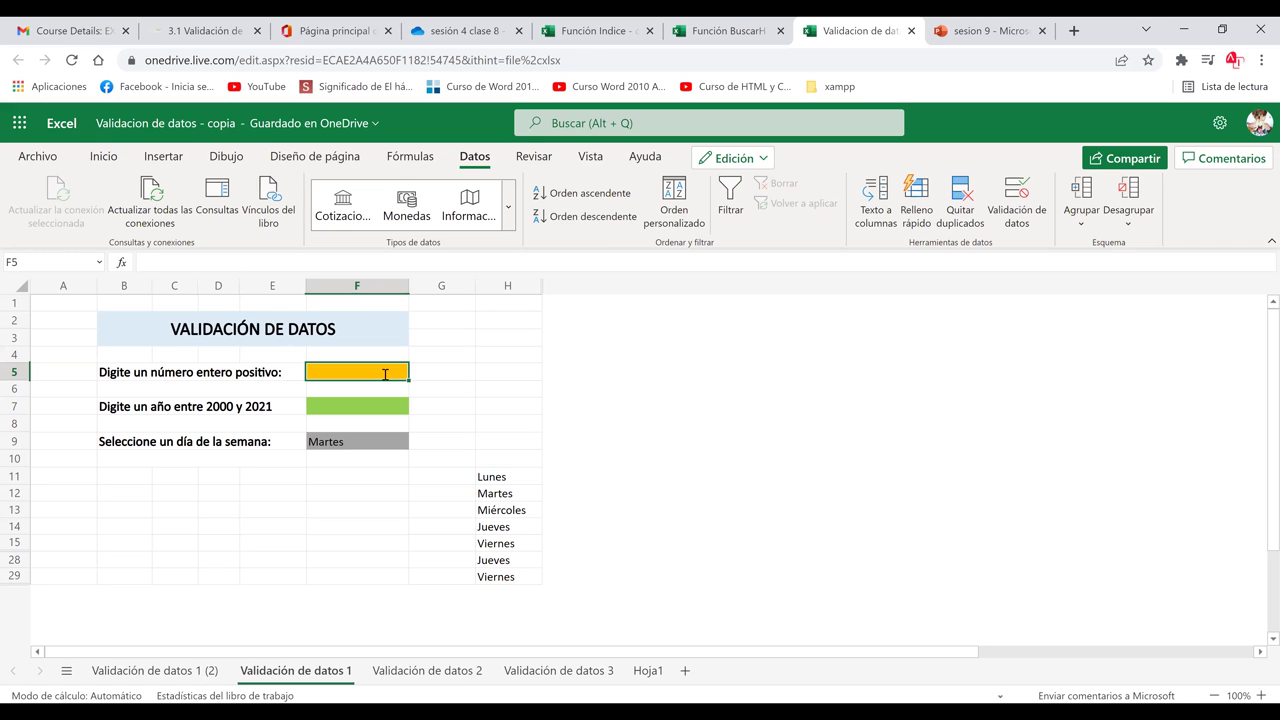
Test the positive-integer rule in F5 by entering 2 and then the negative value -1.
{"action": "type", "text": "2"}
{"action": "key", "text": "Return"}
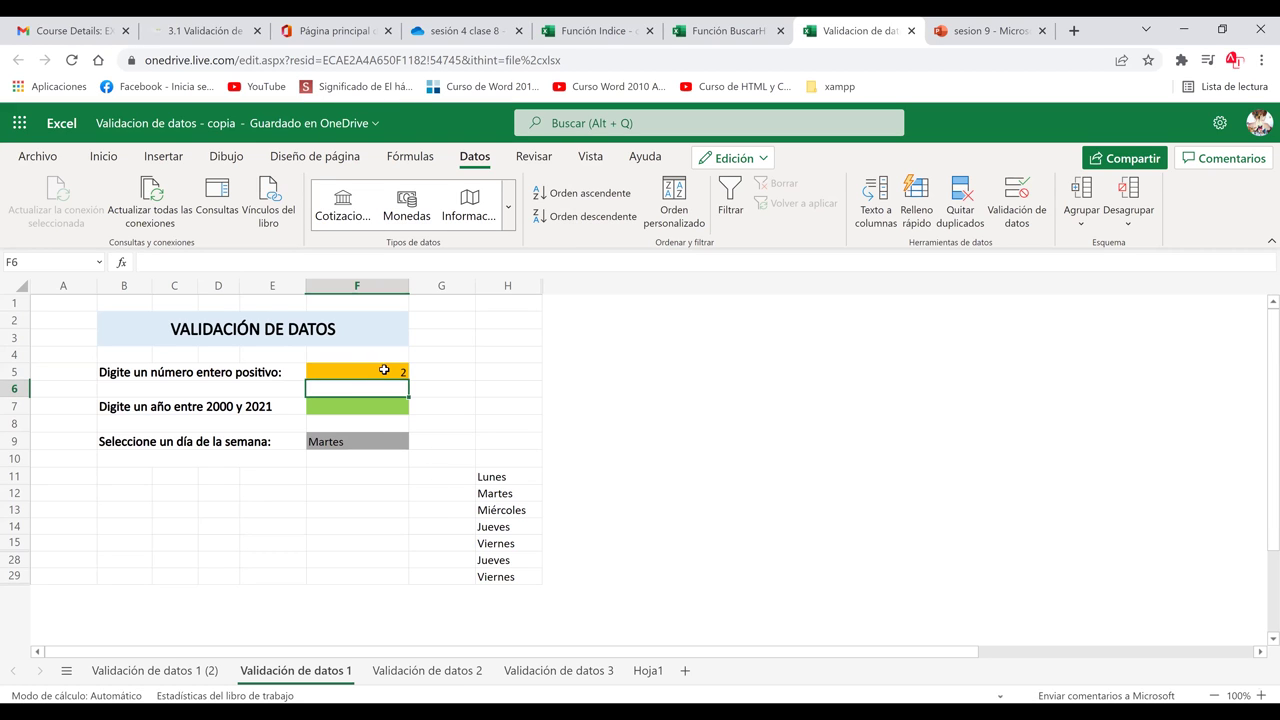
{"action": "left_click", "coordinate": [384, 370]}
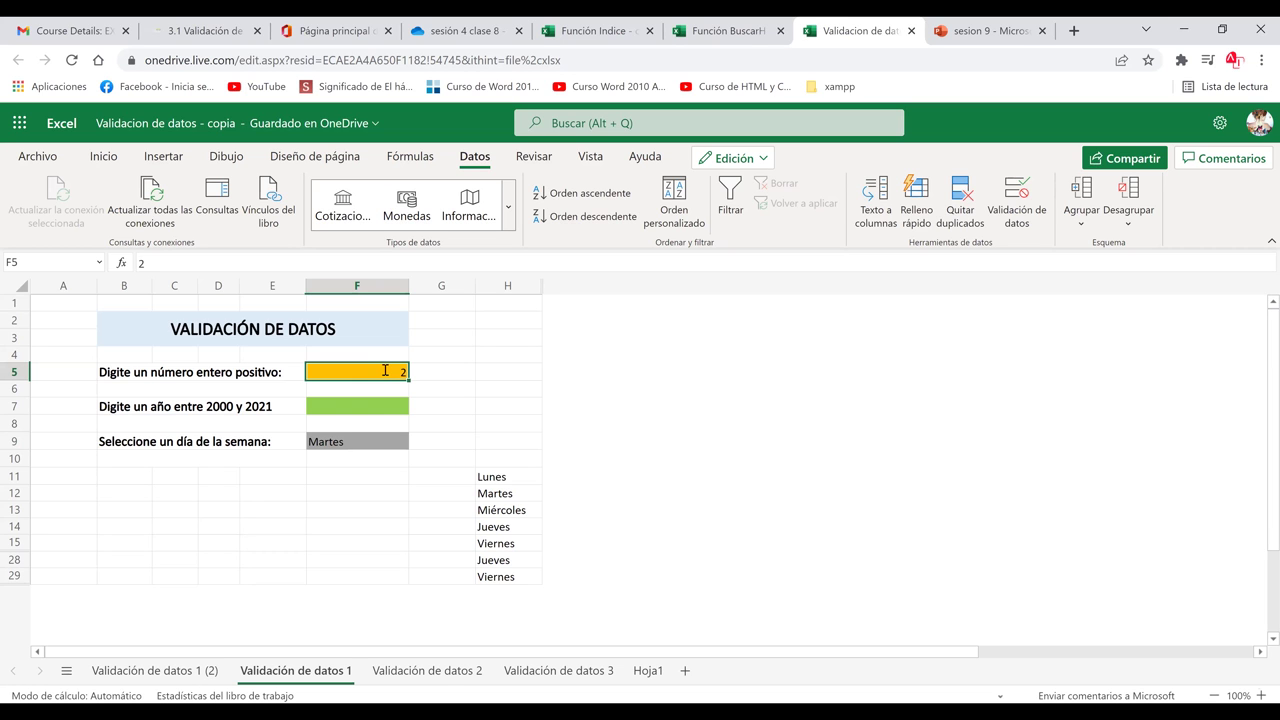
{"action": "type", "text": "-1"}
{"action": "key", "text": "Return"}
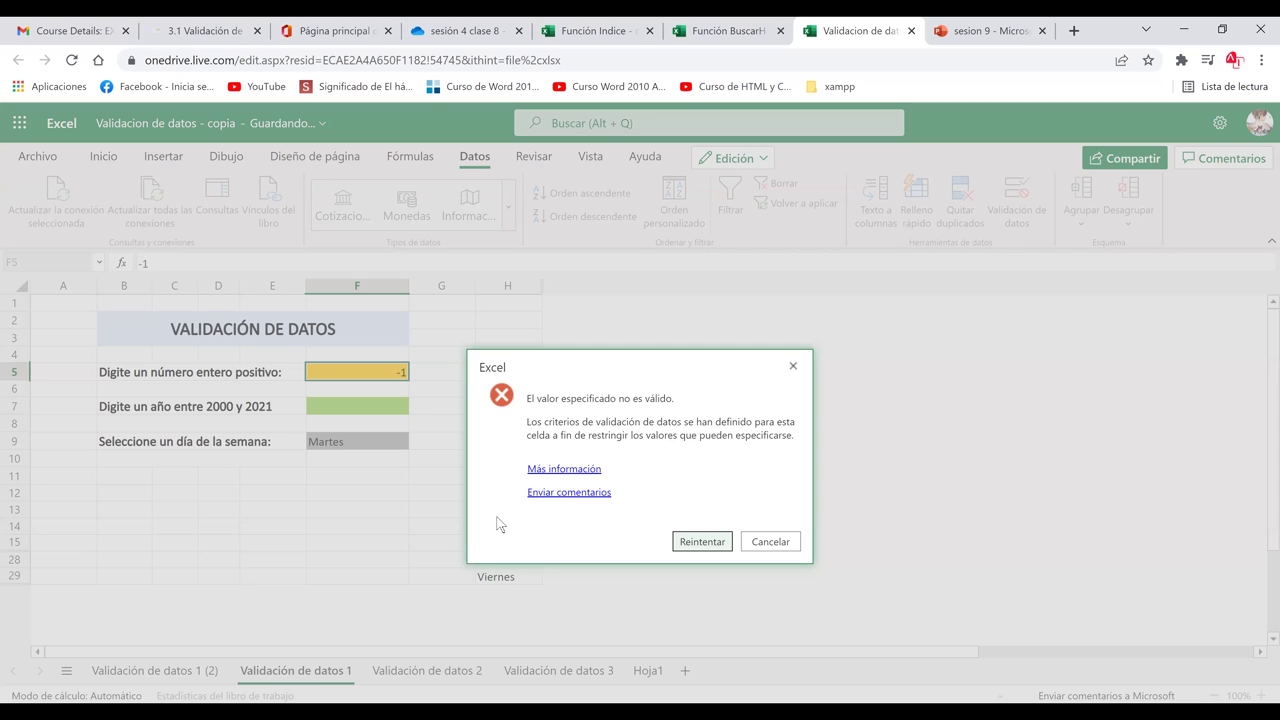
Cancel the rejected entry in F5 and clear the cell's contents.
{"action": "left_click", "coordinate": [778, 544]}
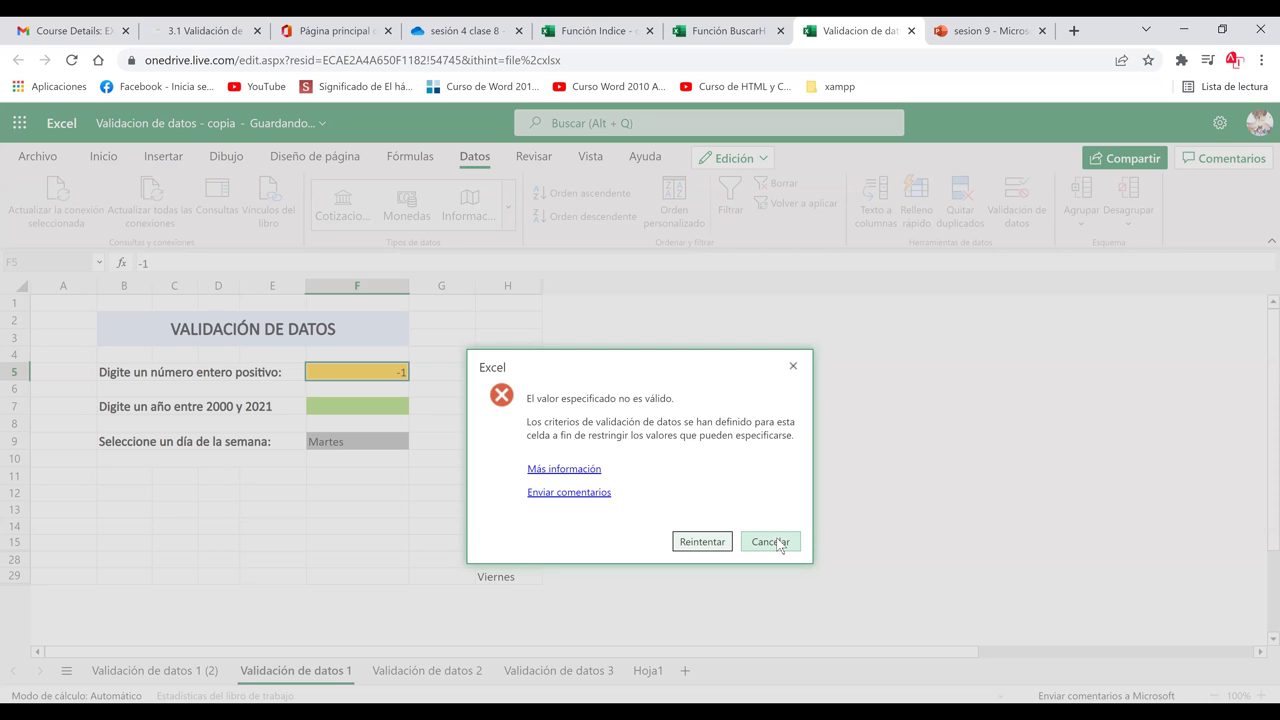
{"action": "left_click", "coordinate": [778, 544]}
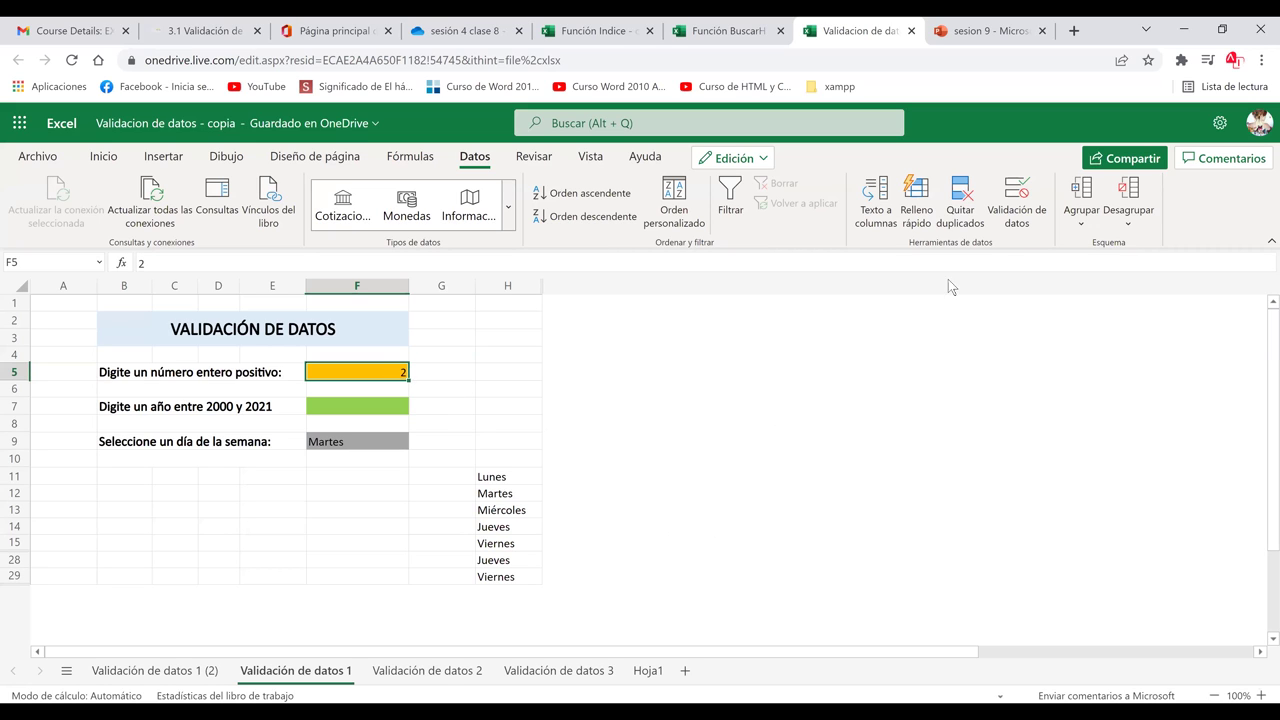
{"action": "key", "text": "Delete"}
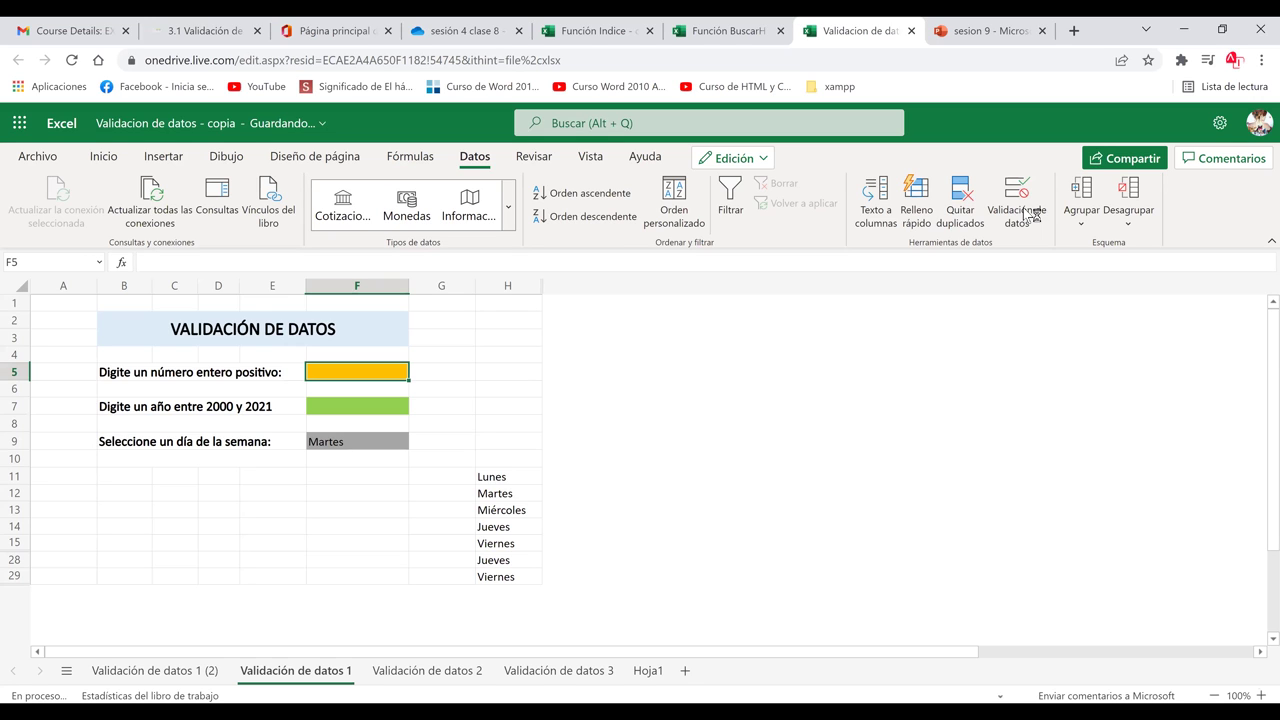
Add a Bloqueo error alert to F5's validation with title "Alerta" and message "Solo se aceptan valores positivos".
{"action": "left_click", "coordinate": [1031, 213]}
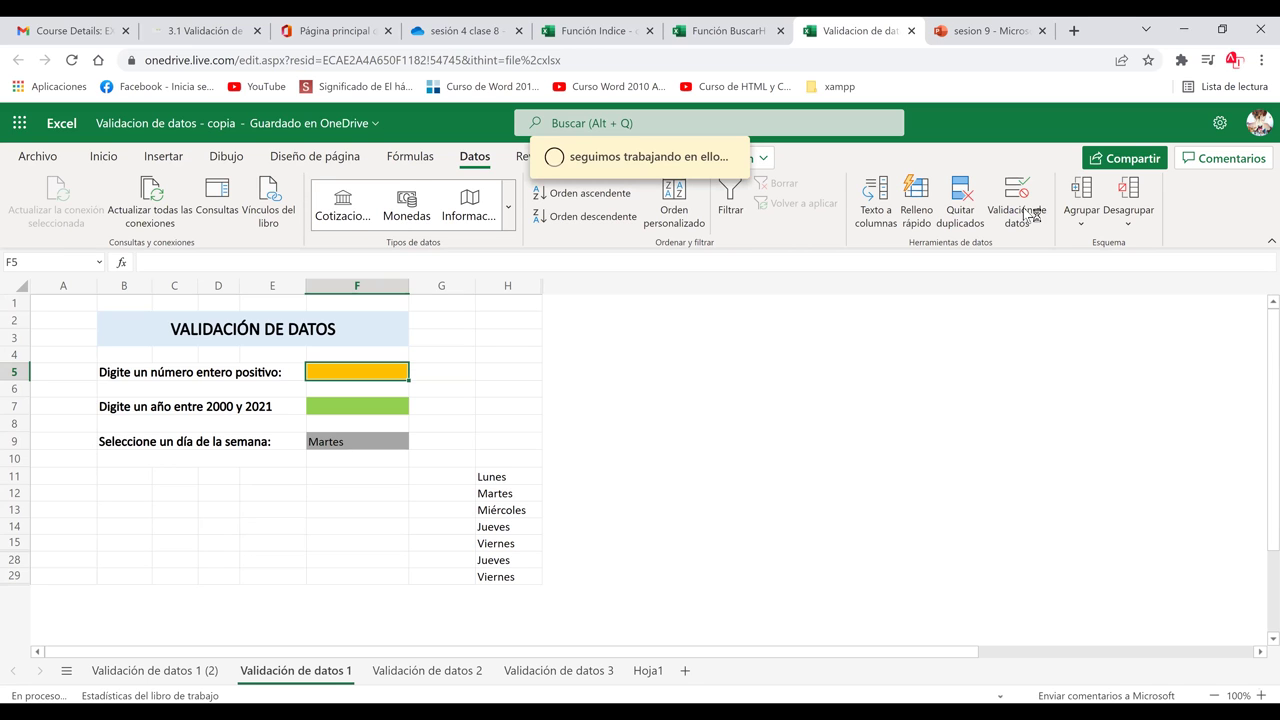
{"action": "left_click", "coordinate": [1030, 212]}
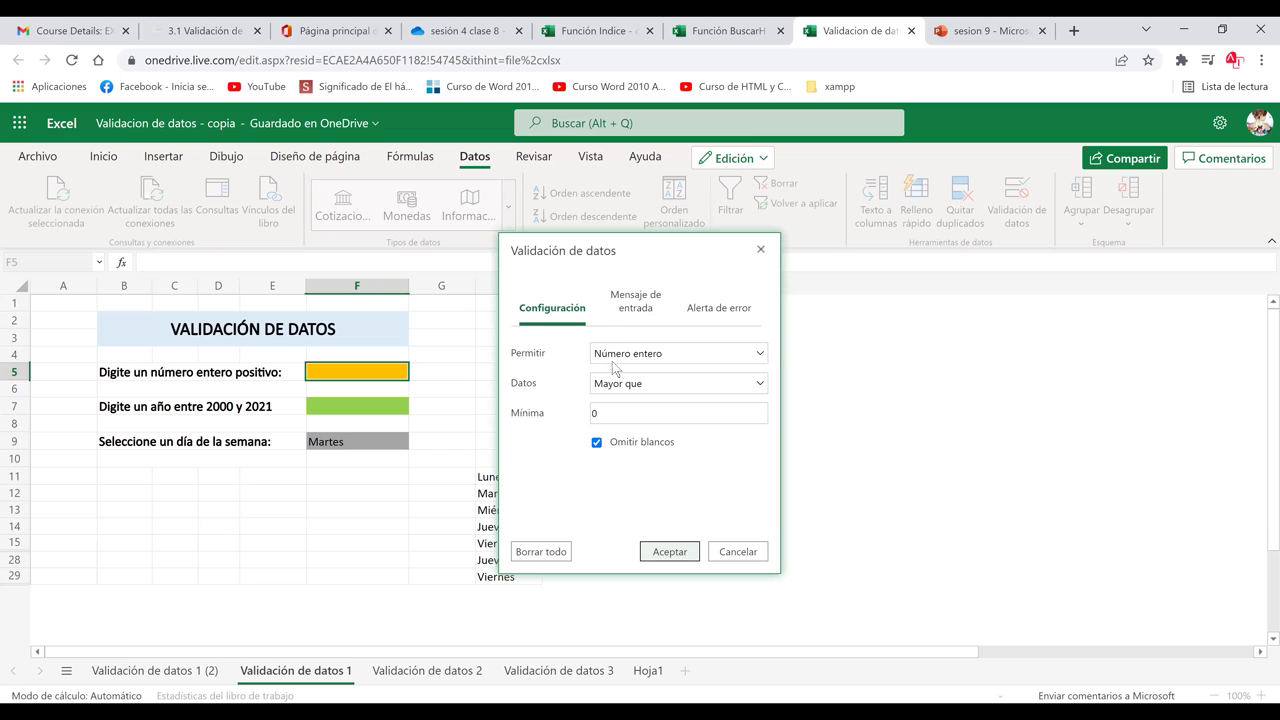
{"action": "left_click", "coordinate": [708, 312]}
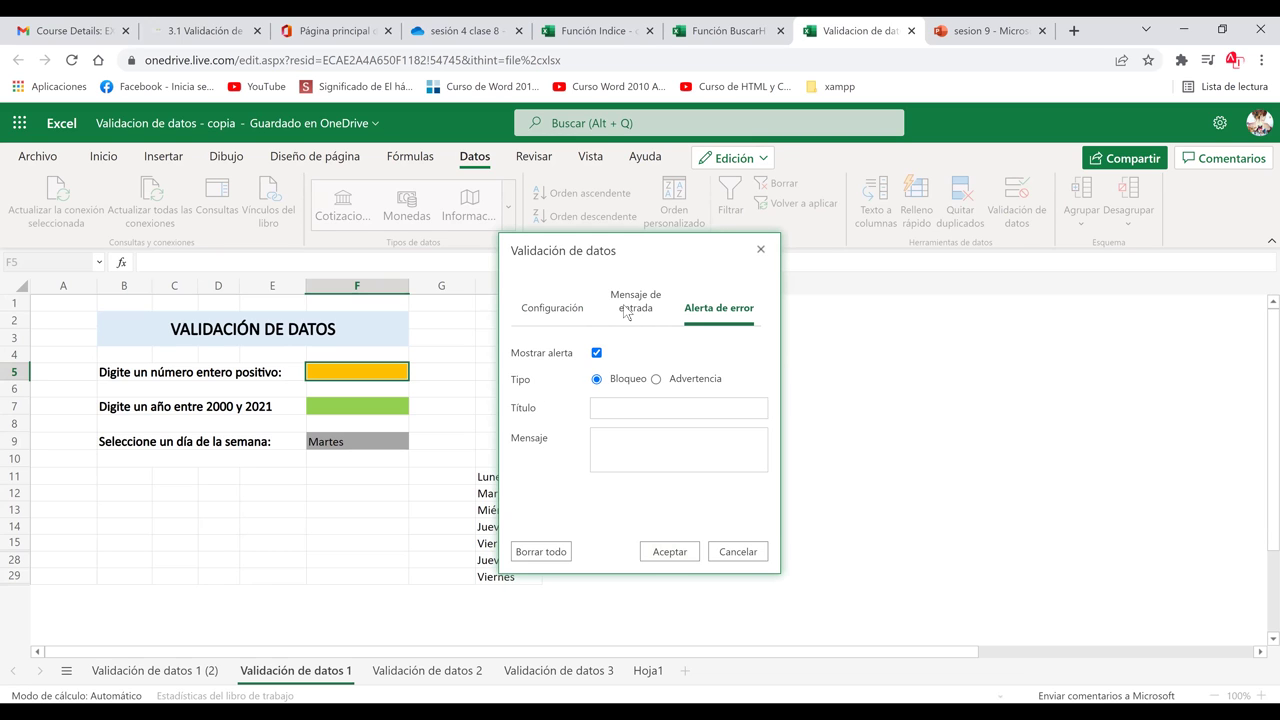
{"action": "left_click_drag", "start_coordinate": [681, 228], "coordinate": [690, 183]}
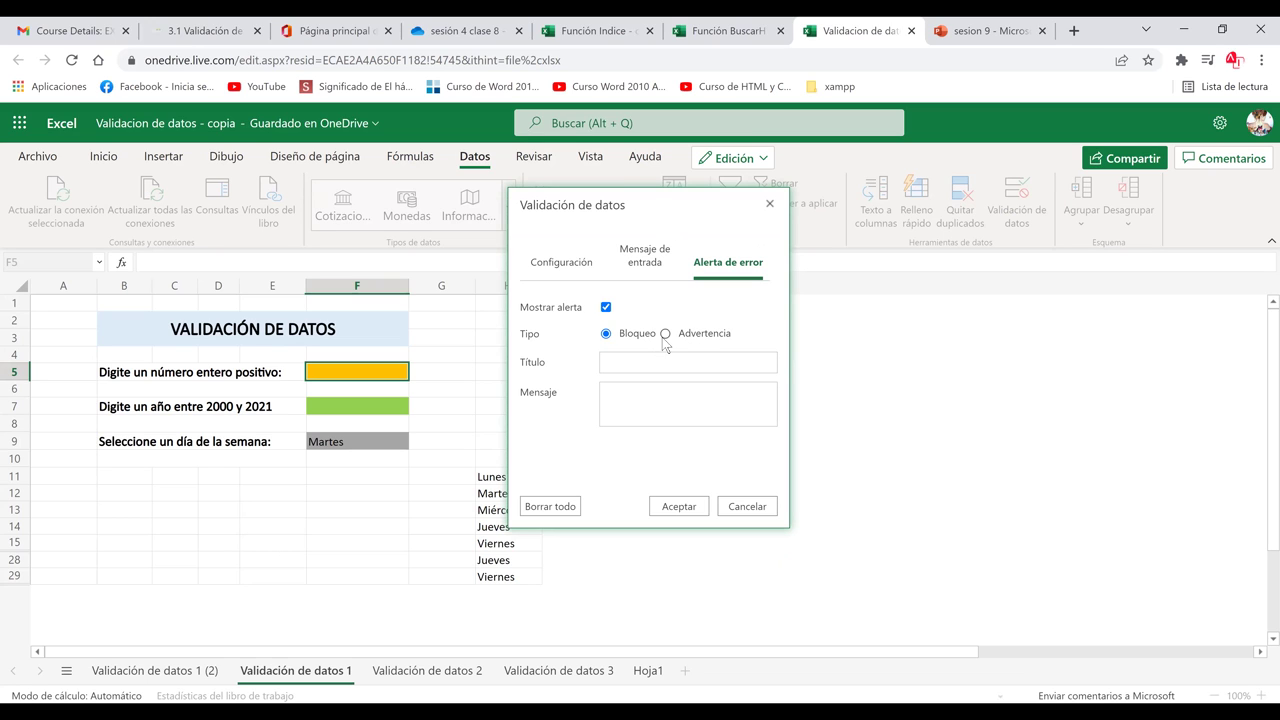
{"action": "left_click", "coordinate": [632, 364]}
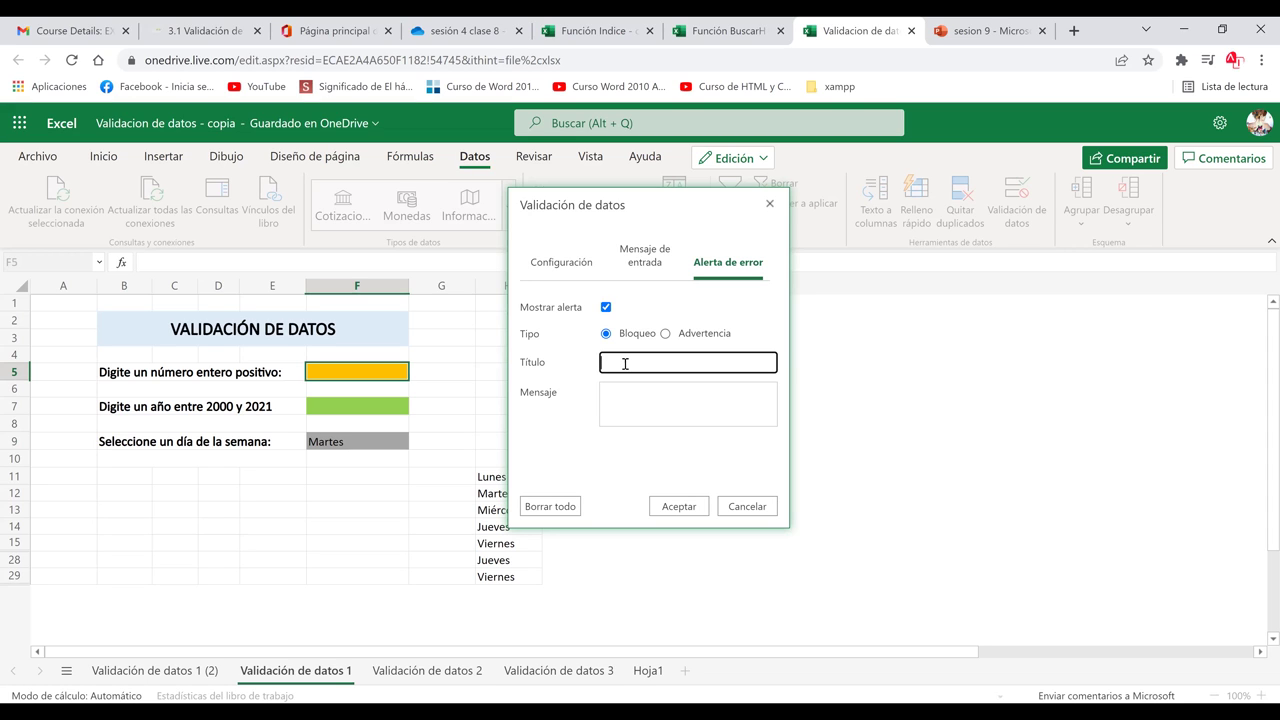
{"action": "type", "text": "Alerta"}
{"action": "left_click", "coordinate": [662, 416]}
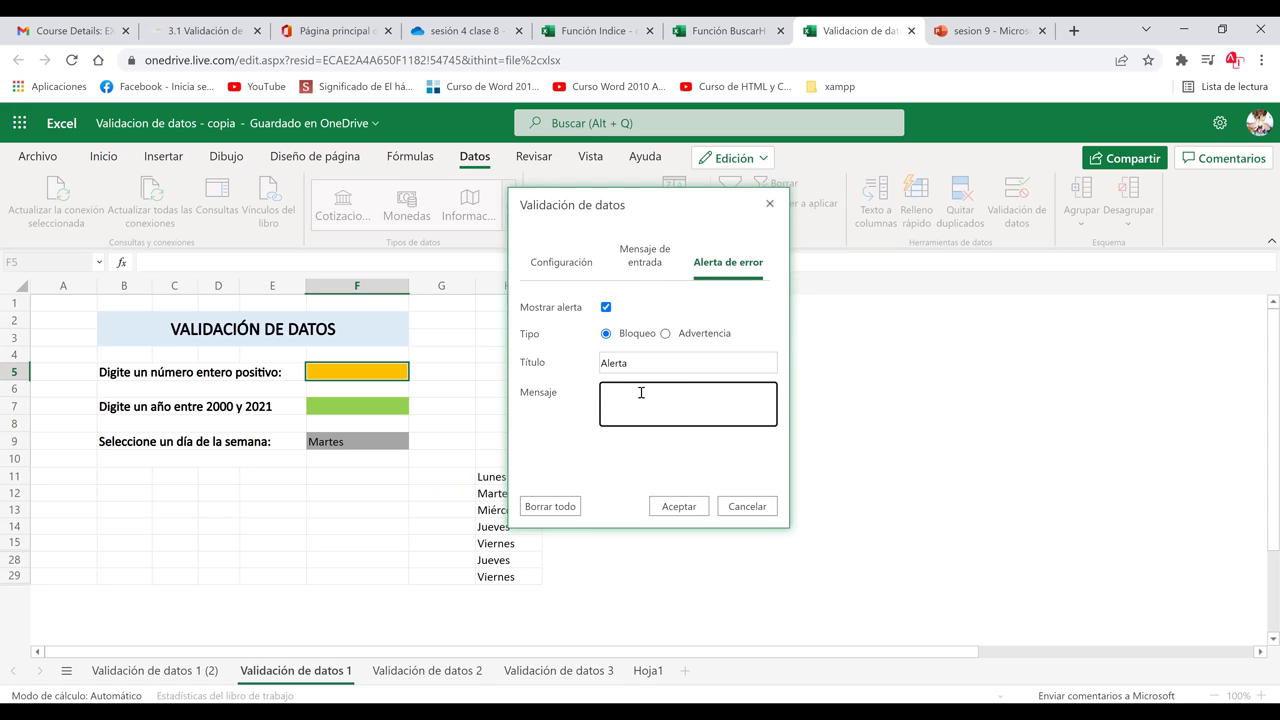
{"action": "type", "text": "Solo se aceptan valores positivos"}
{"action": "left_click", "coordinate": [680, 508]}
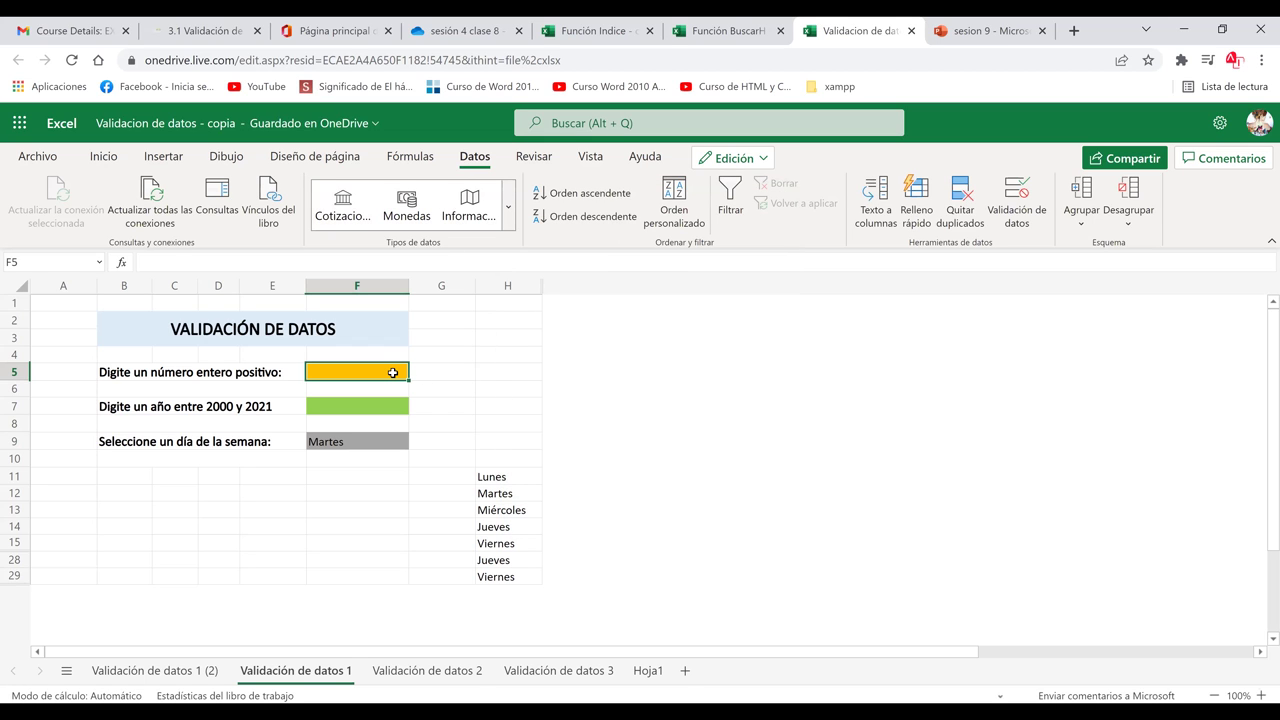
Test the custom error alert in F5 by entering /2, then replacing it with -2 and choosing to retry.
{"action": "type", "text": "/2"}
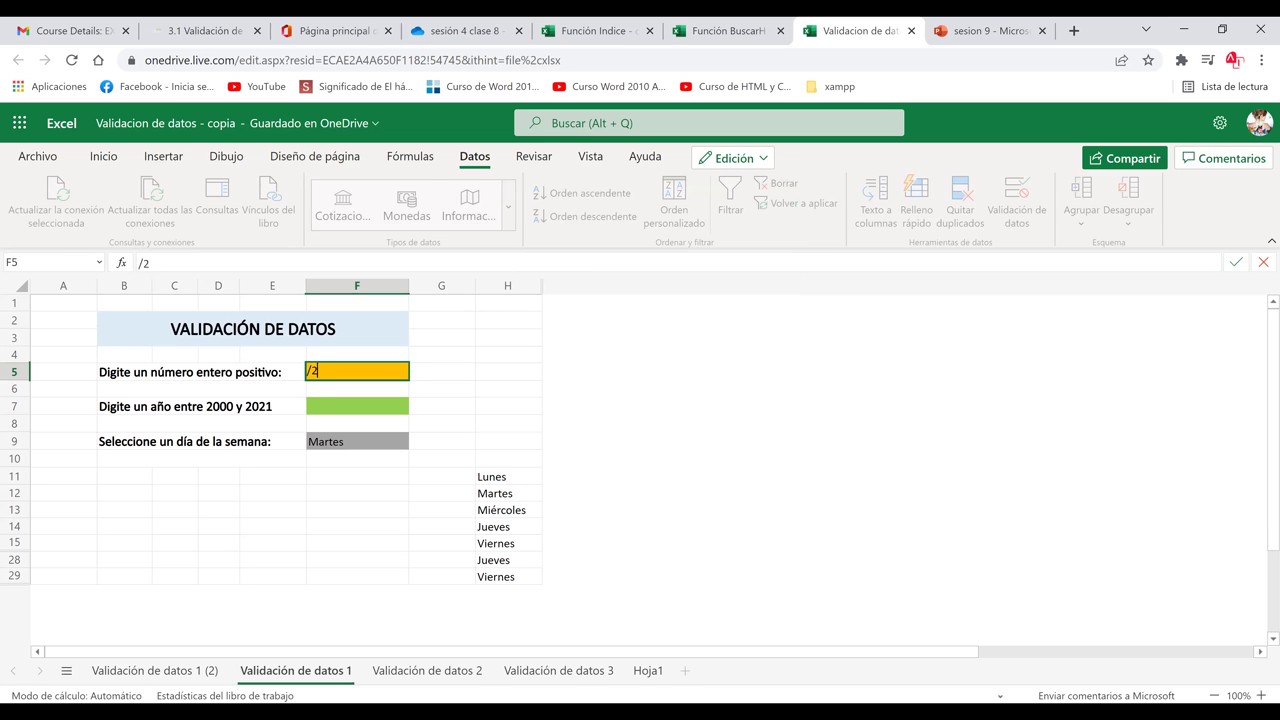
{"action": "key", "text": "Return"}
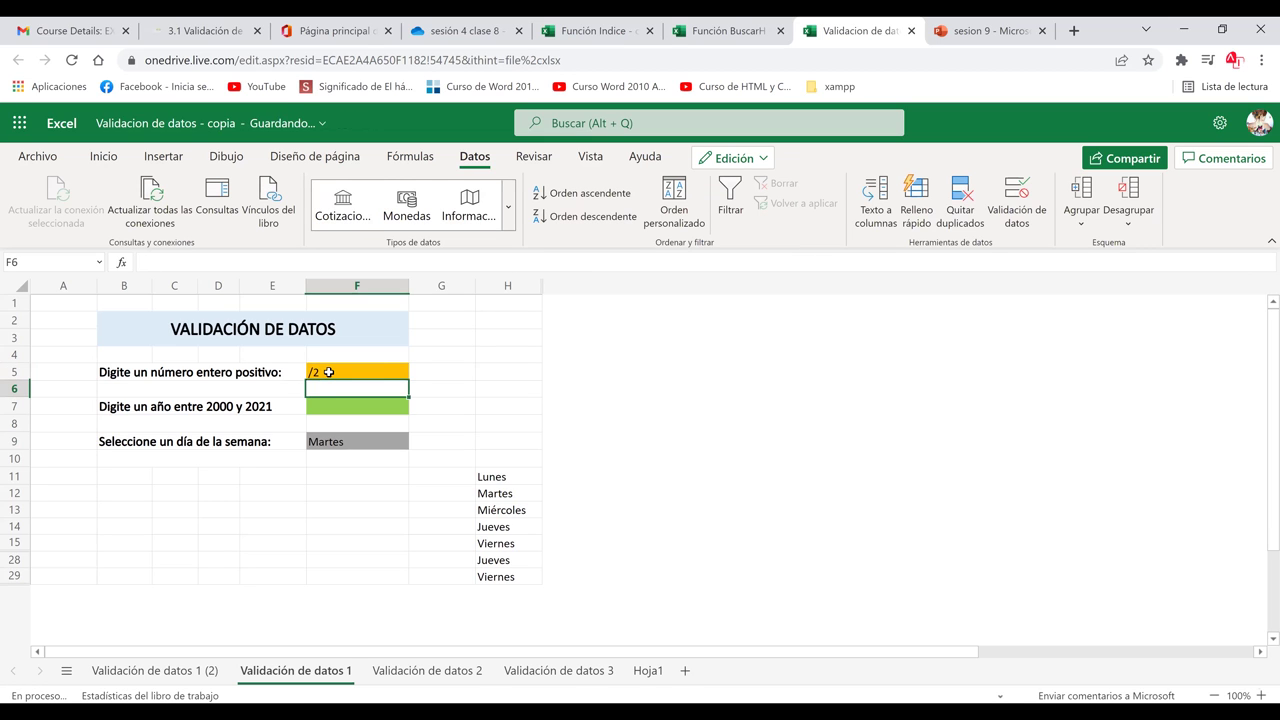
{"action": "left_click", "coordinate": [329, 372]}
{"action": "key", "text": "BackSpace"}
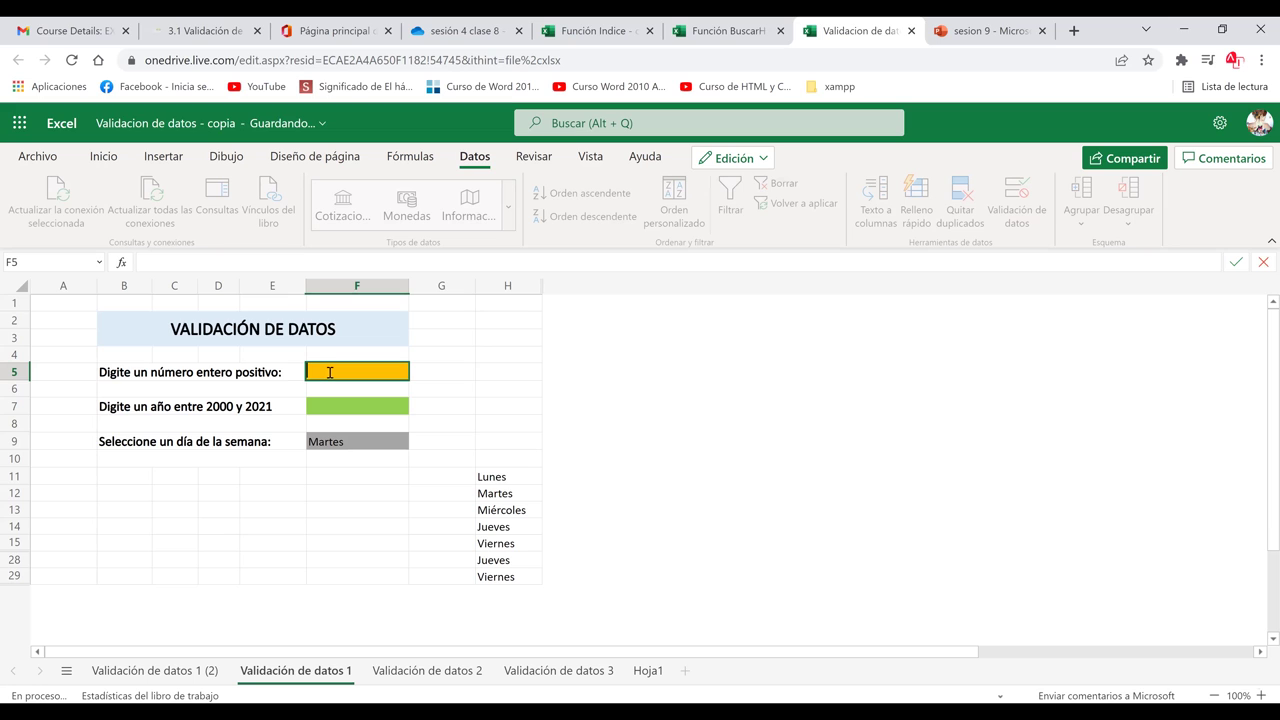
{"action": "type", "text": "-2"}
{"action": "key", "text": "Return"}
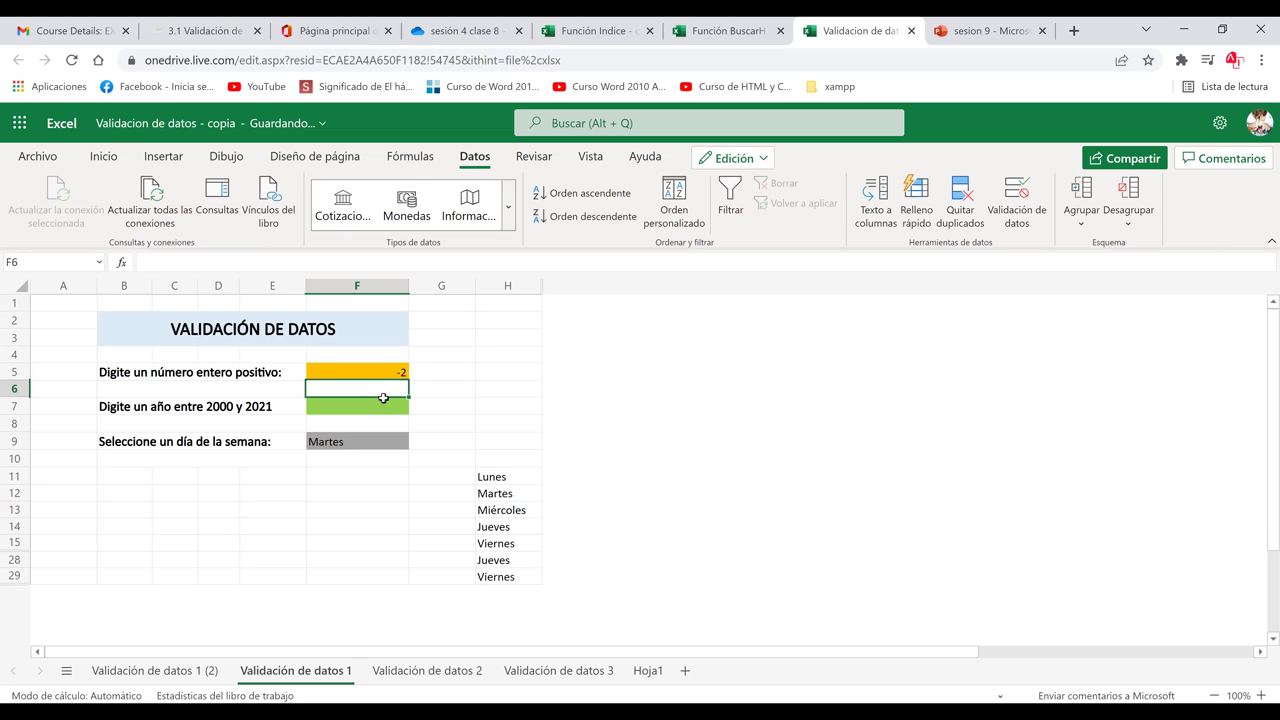
{"action": "left_click", "coordinate": [406, 524]}
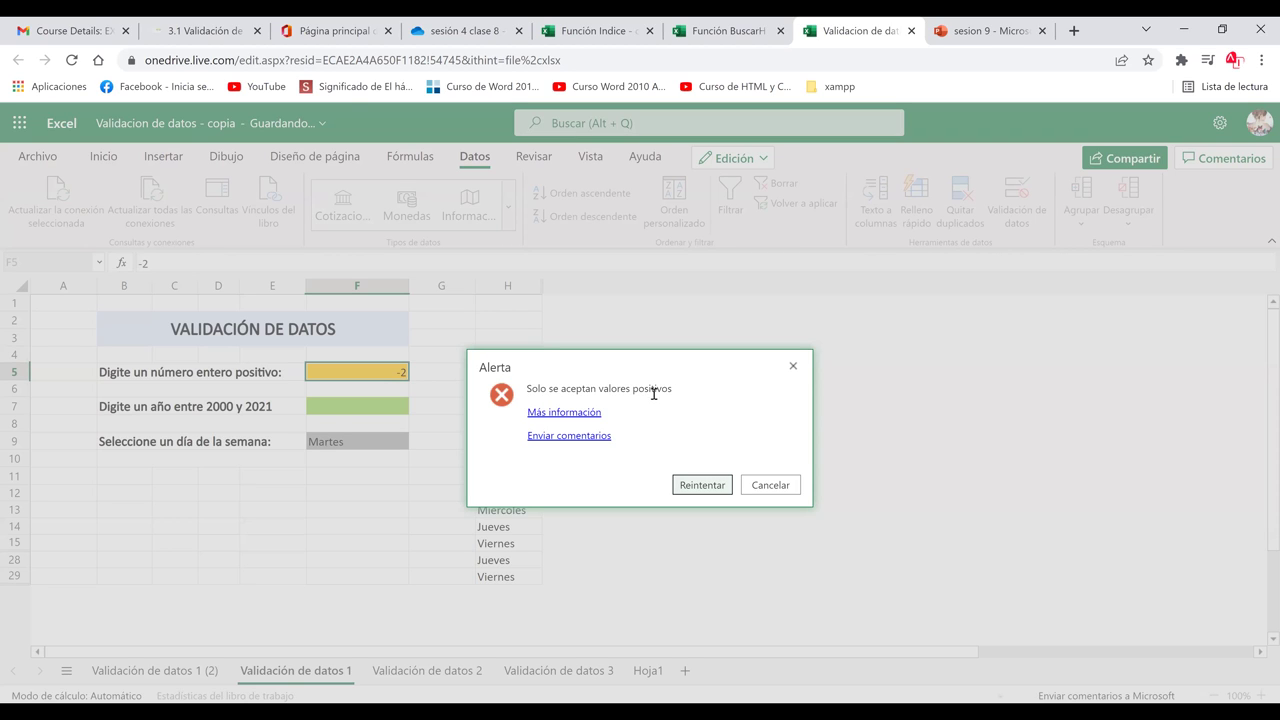
{"action": "left_click_drag", "start_coordinate": [531, 388], "coordinate": [703, 397]}
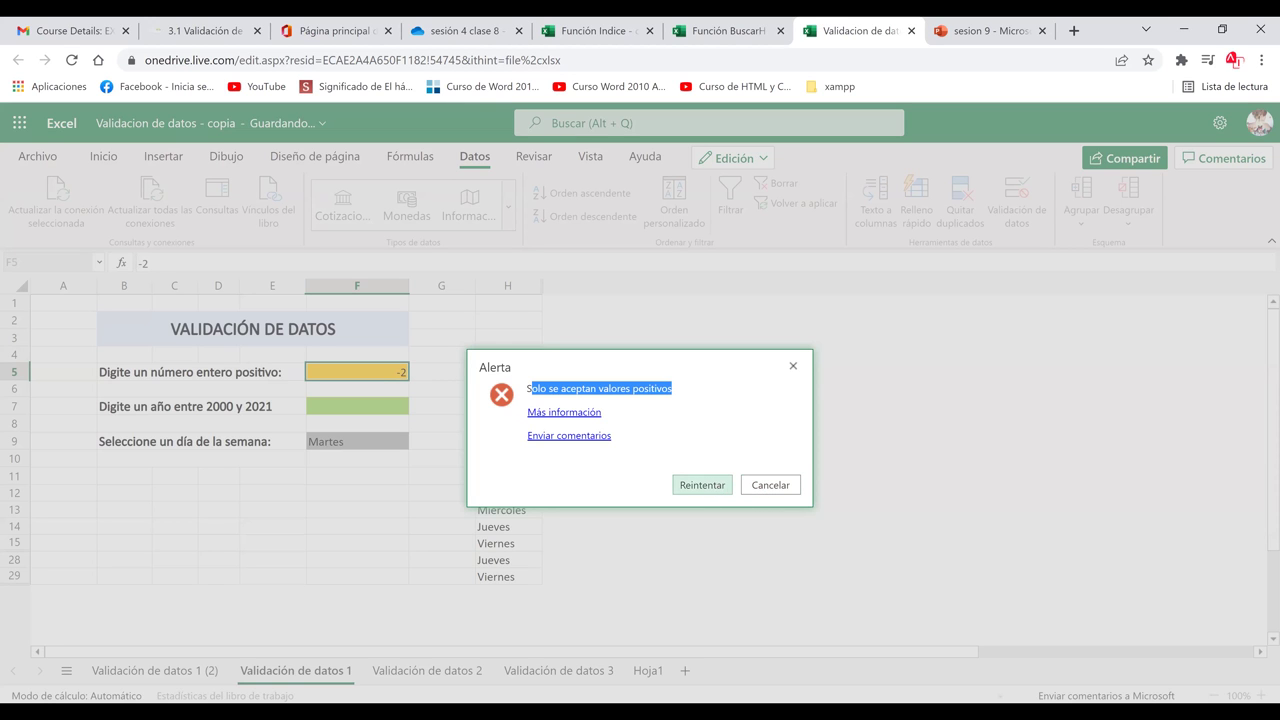
{"action": "left_click", "coordinate": [701, 485]}
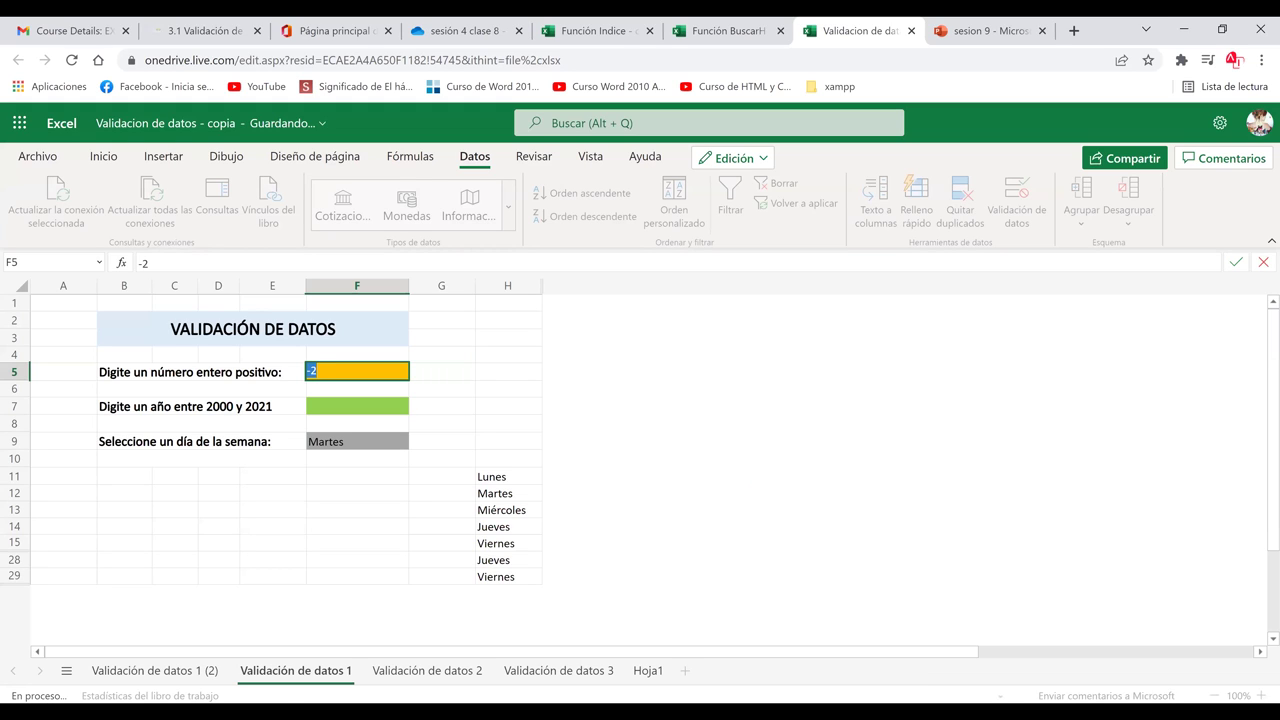
Replace the rejected value in F5 with the positive integer 9.
{"action": "key", "text": "BackSpace"}
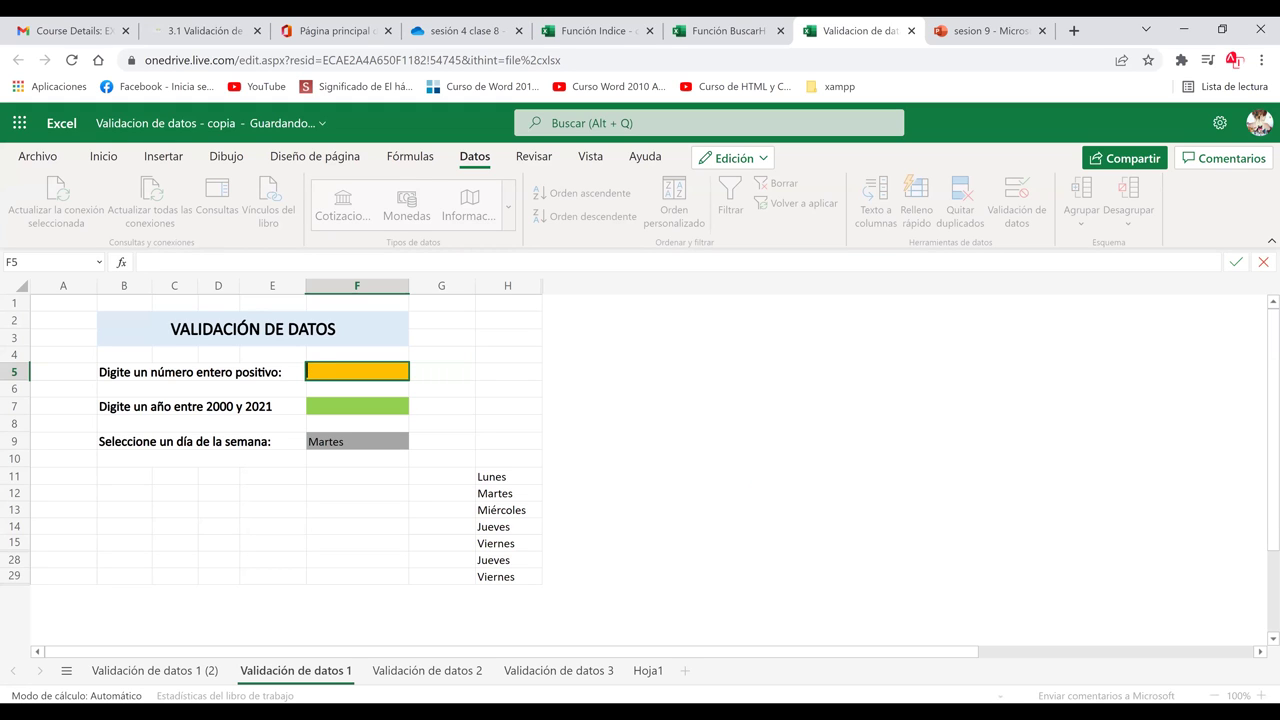
{"action": "type", "text": "9"}
{"action": "key", "text": "ctrl+z"}
{"action": "key", "text": "BackSpace"}
{"action": "type", "text": "9"}
{"action": "key", "text": "Return"}
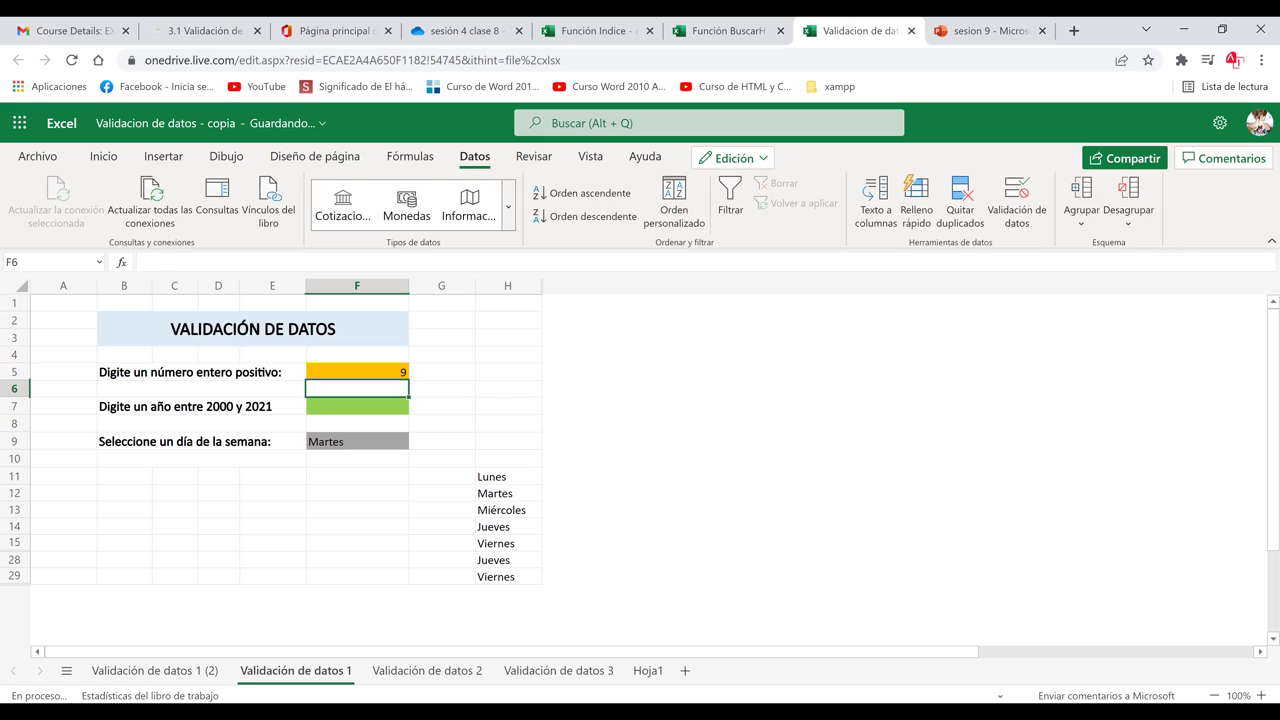
{"action": "left_click", "coordinate": [477, 413]}
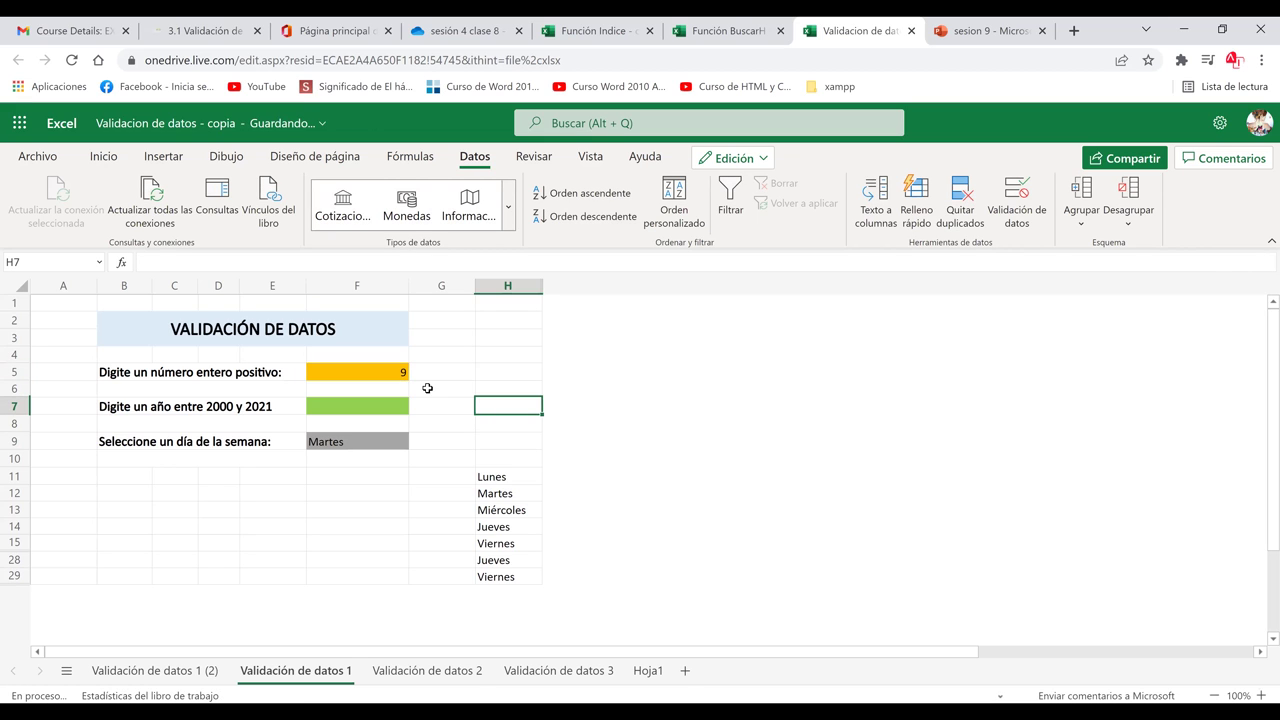
Clear all data validation settings from F5 and apply the change.
{"action": "left_click", "coordinate": [395, 372]}
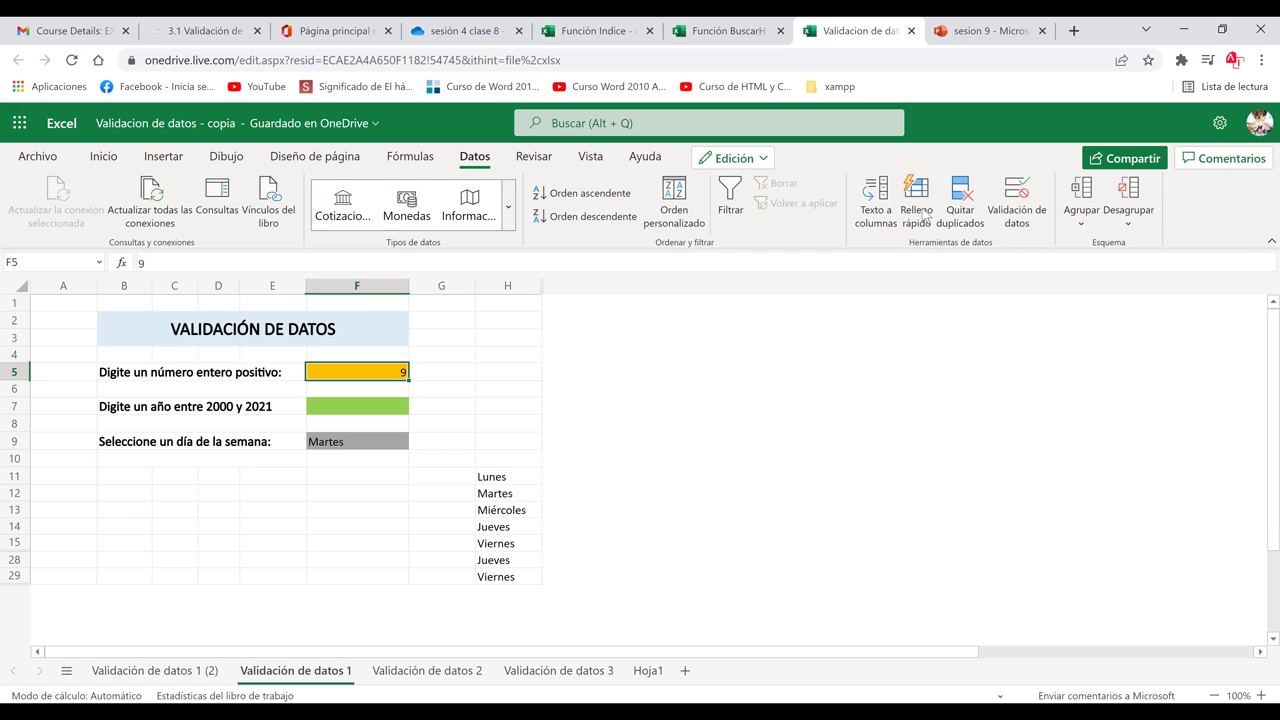
{"action": "left_click", "coordinate": [1042, 209]}
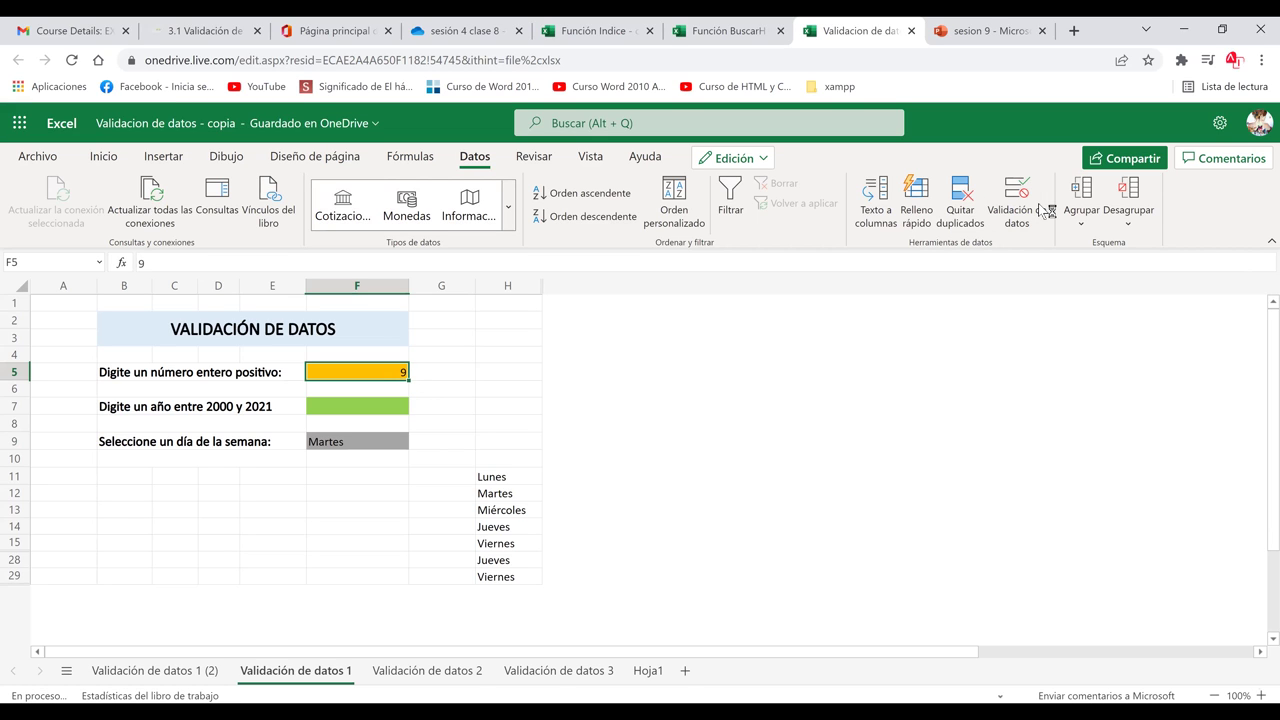
{"action": "left_click", "coordinate": [1041, 210]}
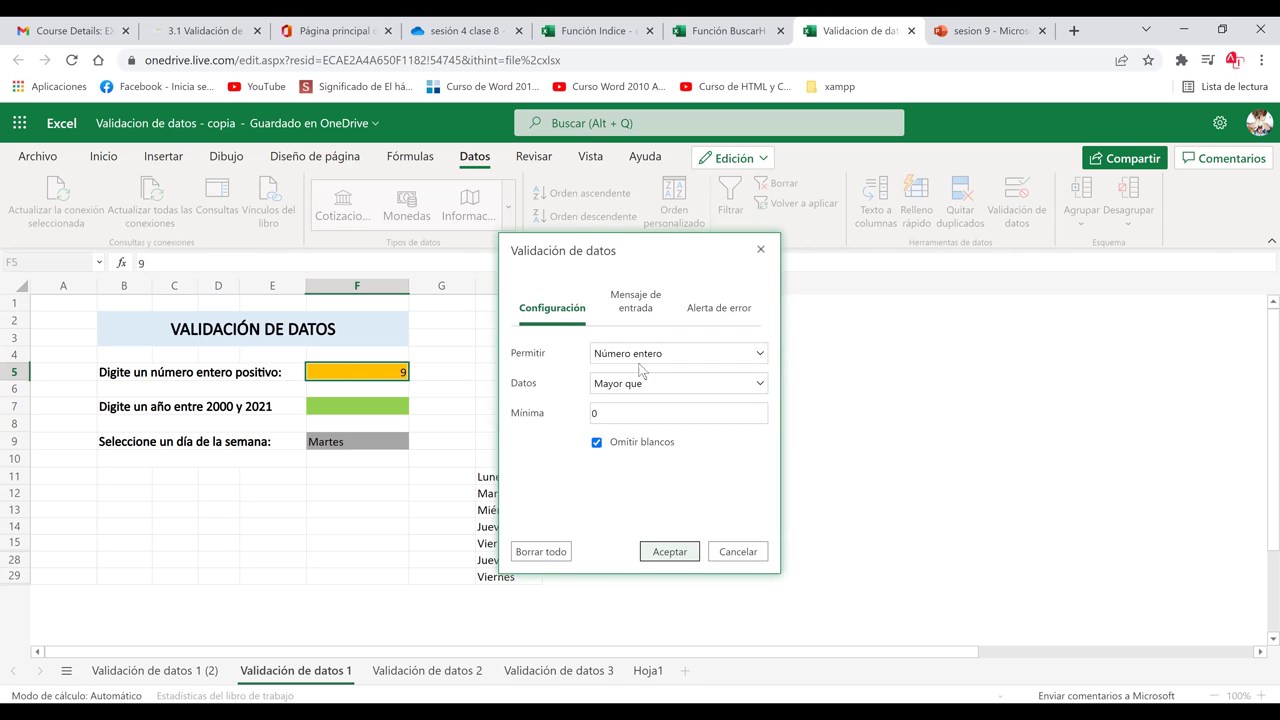
{"action": "left_click", "coordinate": [551, 558]}
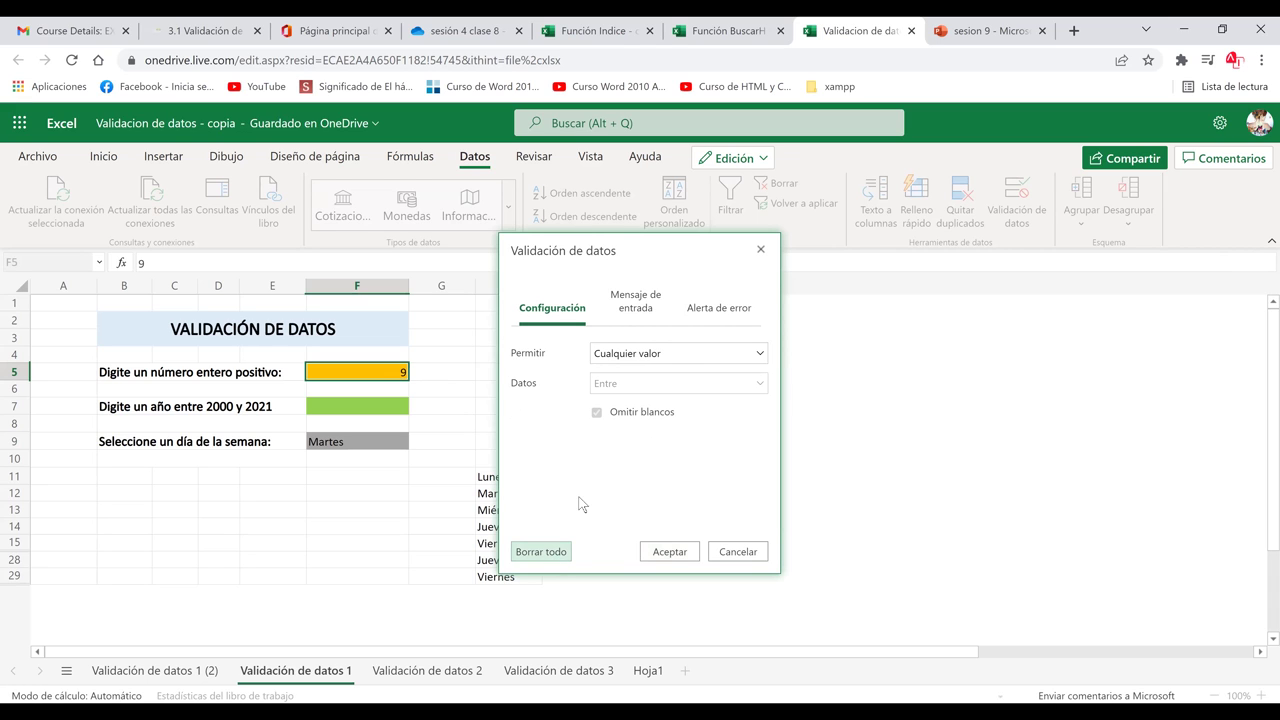
{"action": "left_click", "coordinate": [668, 553]}
{"action": "left_click", "coordinate": [424, 372]}
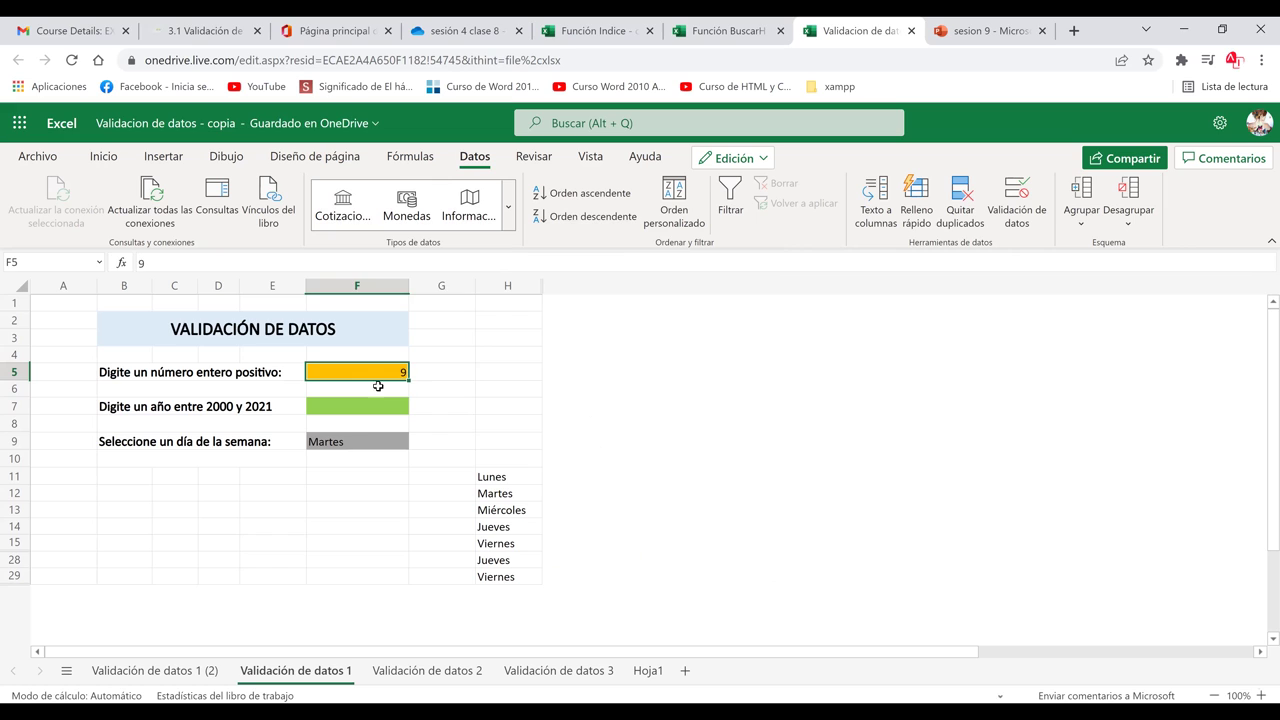
Enter -1 in F5 to test the cell without its validation rule, and clear the value again.
{"action": "left_click", "coordinate": [368, 470]}
{"action": "left_click", "coordinate": [361, 372]}
{"action": "type", "text": "-1"}
{"action": "key", "text": "Return"}
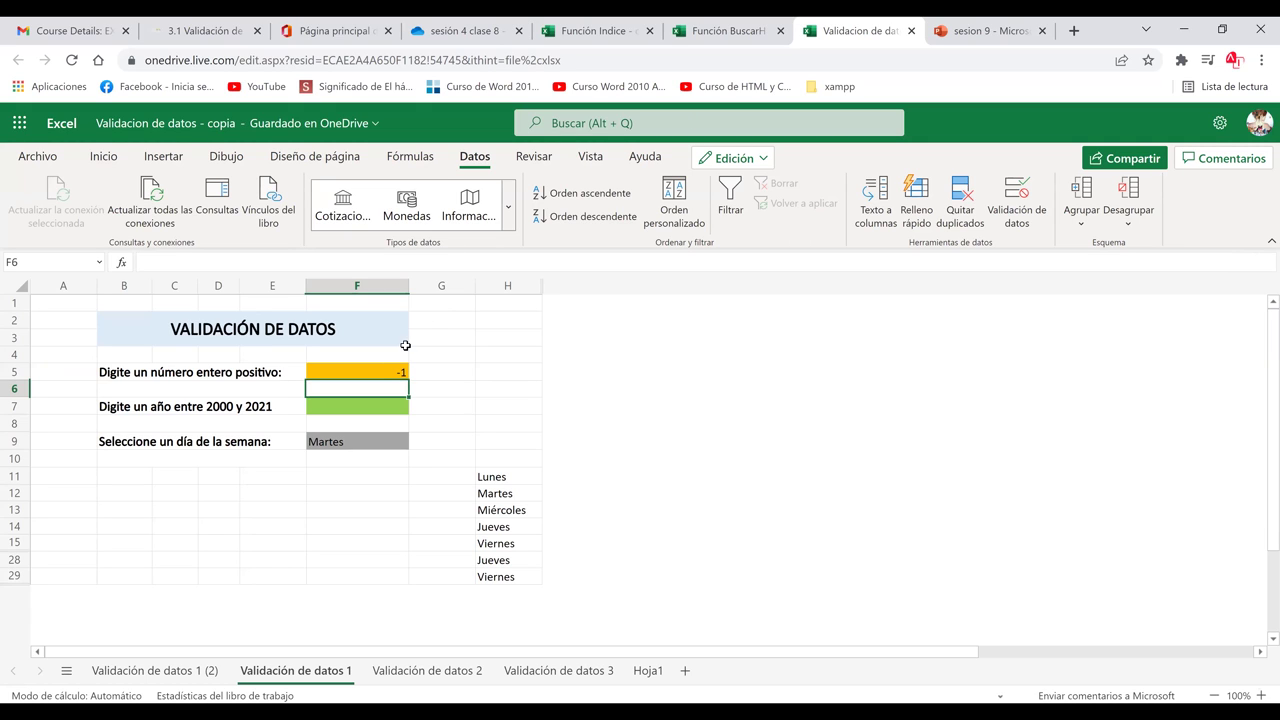
{"action": "left_click", "coordinate": [382, 373]}
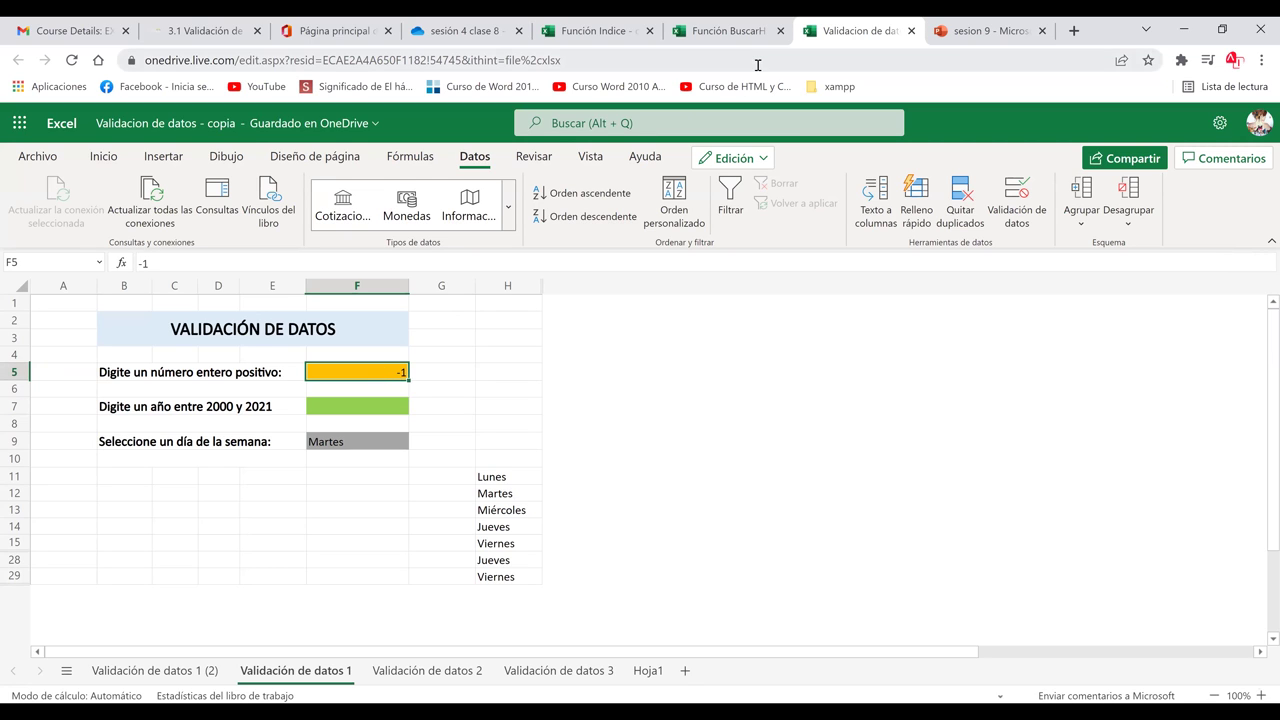
{"action": "key", "text": "BackSpace"}
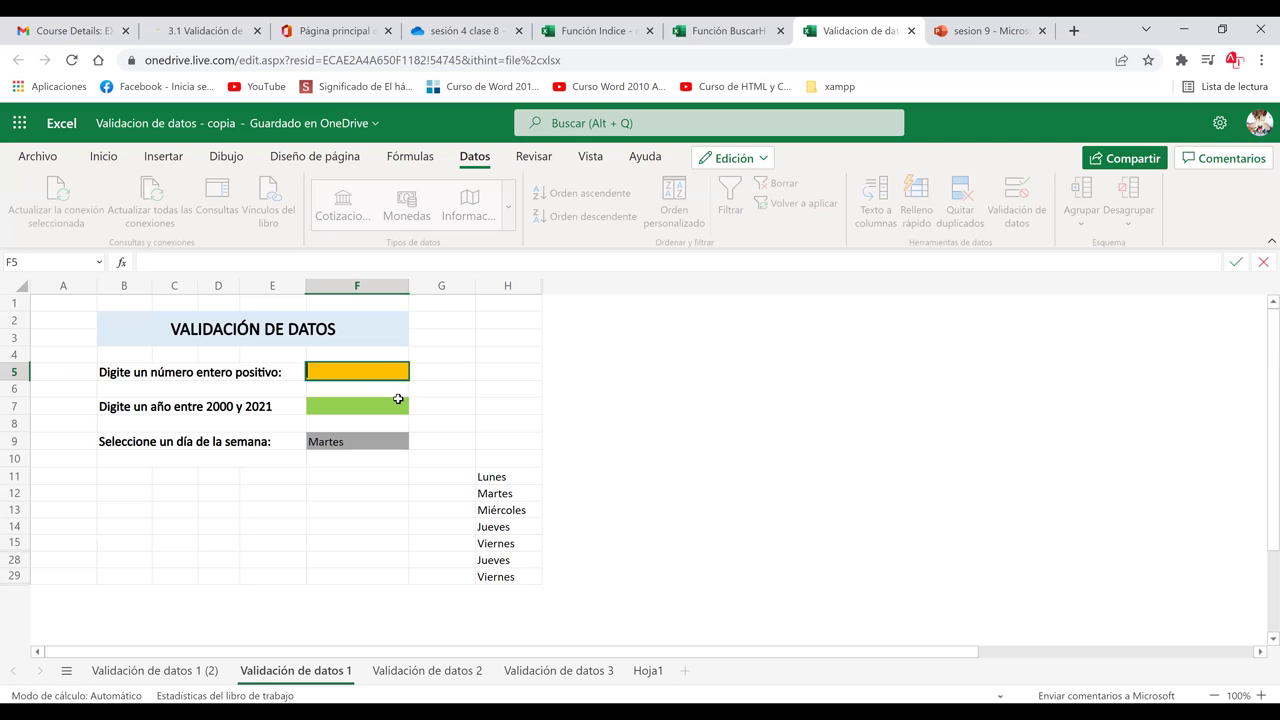
{"action": "left_click", "coordinate": [443, 412]}
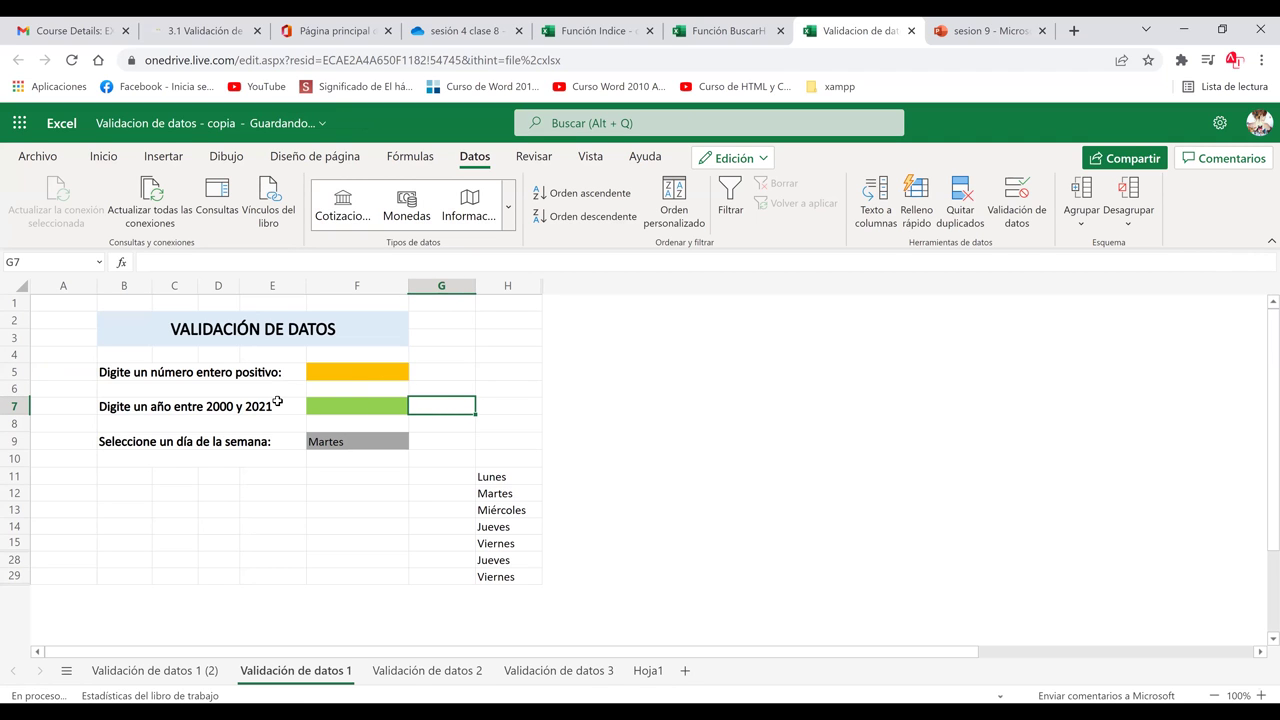
Set F7's date validation to allow dates between 1/1/2000 and 1/1/2021, and apply the rule.
{"action": "left_click", "coordinate": [343, 403]}
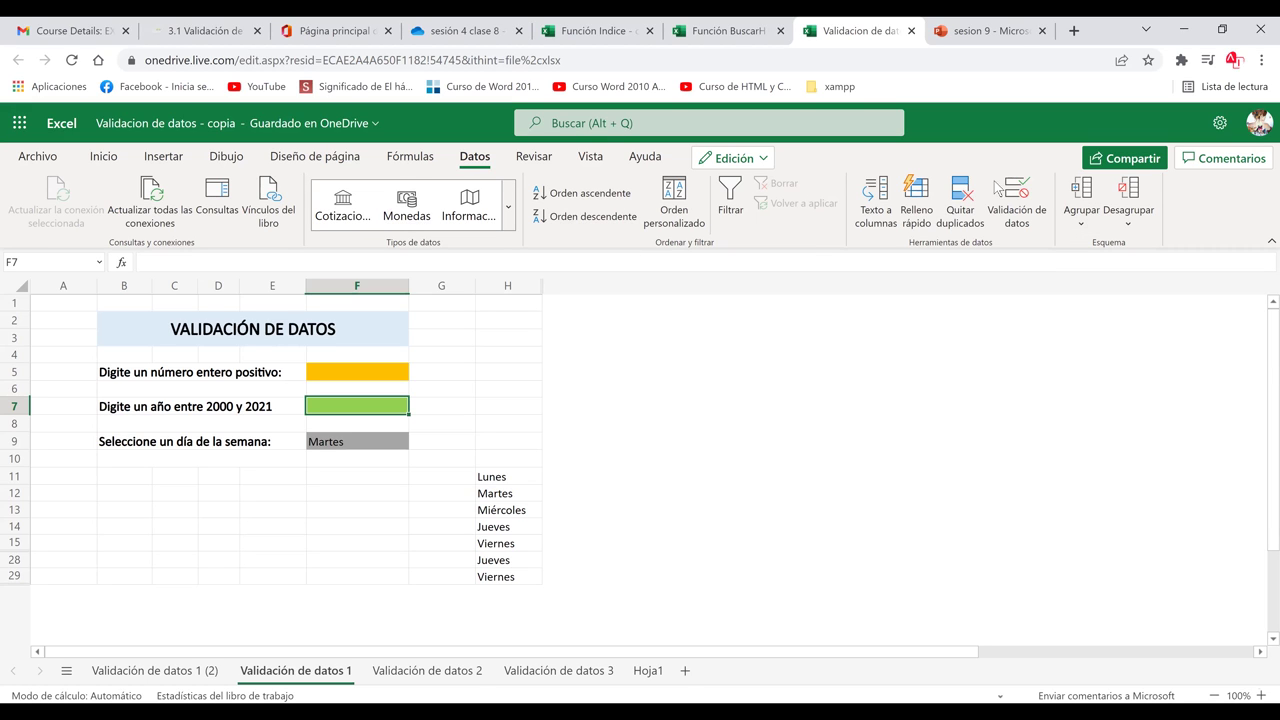
{"action": "left_click", "coordinate": [1015, 203]}
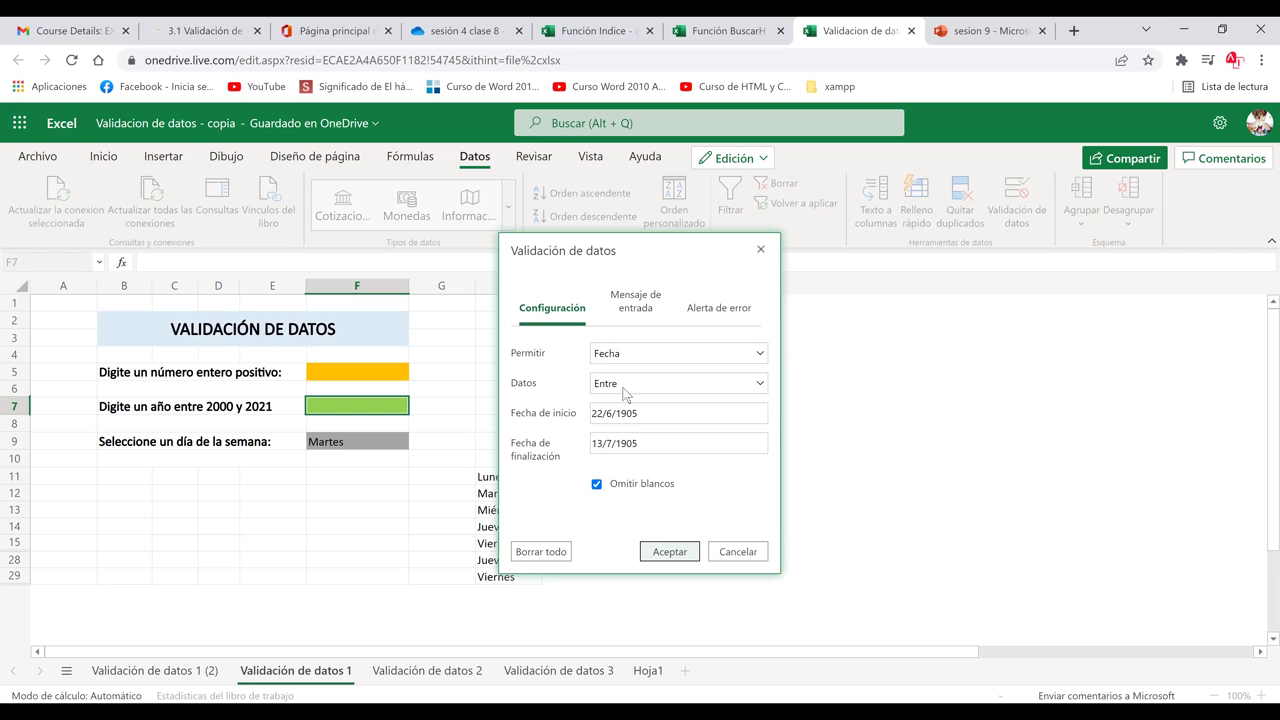
{"action": "triple_click", "coordinate": [650, 407]}
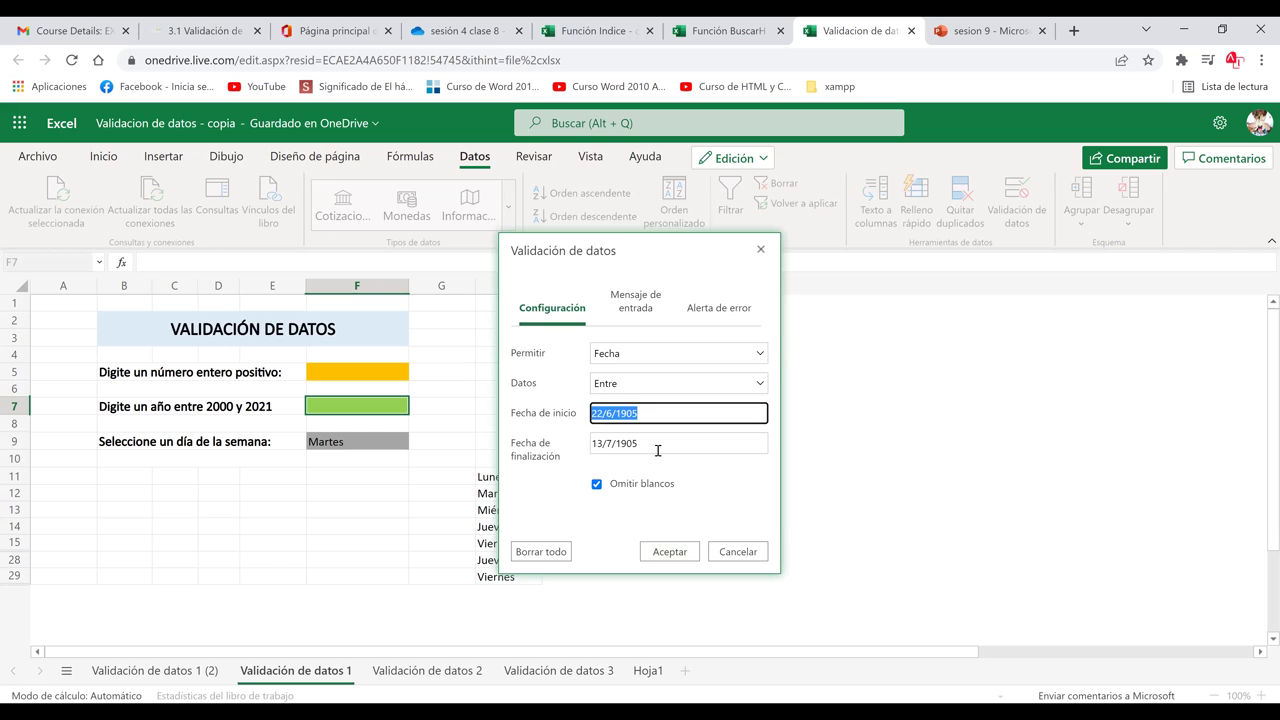
{"action": "key", "text": "BackSpace"}
{"action": "left_click", "coordinate": [657, 450]}
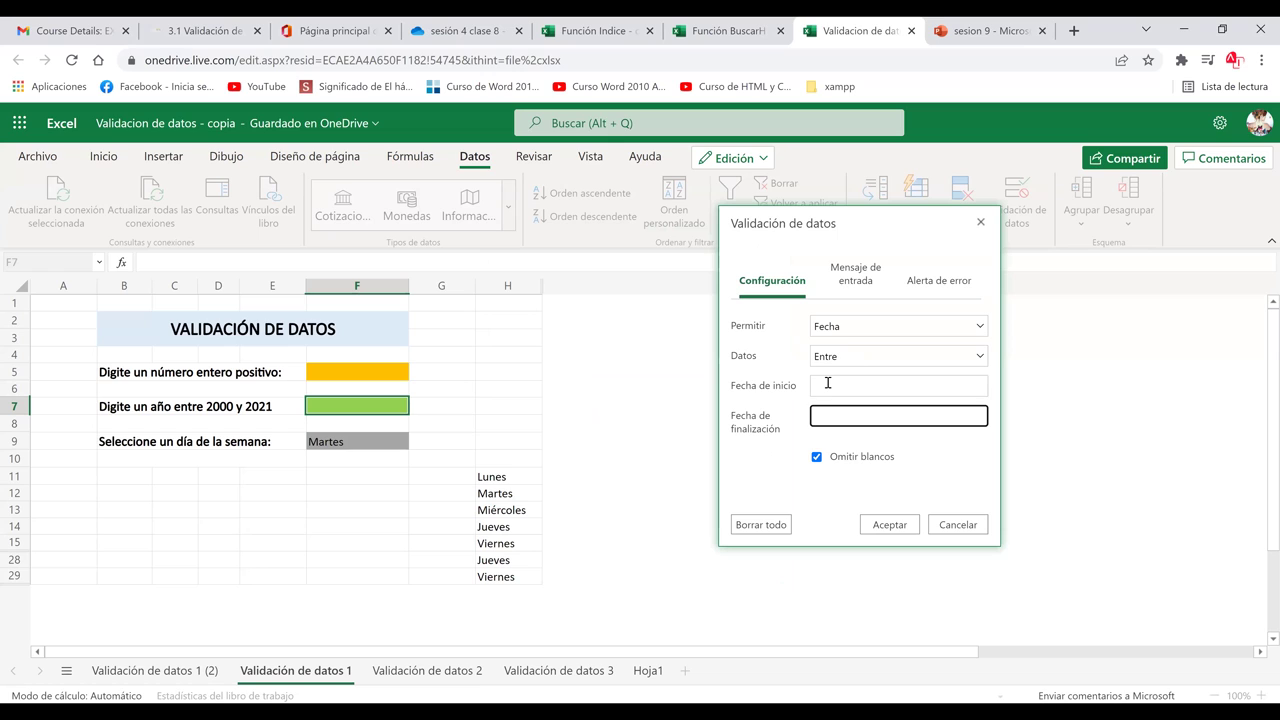
{"action": "left_click", "coordinate": [827, 382]}
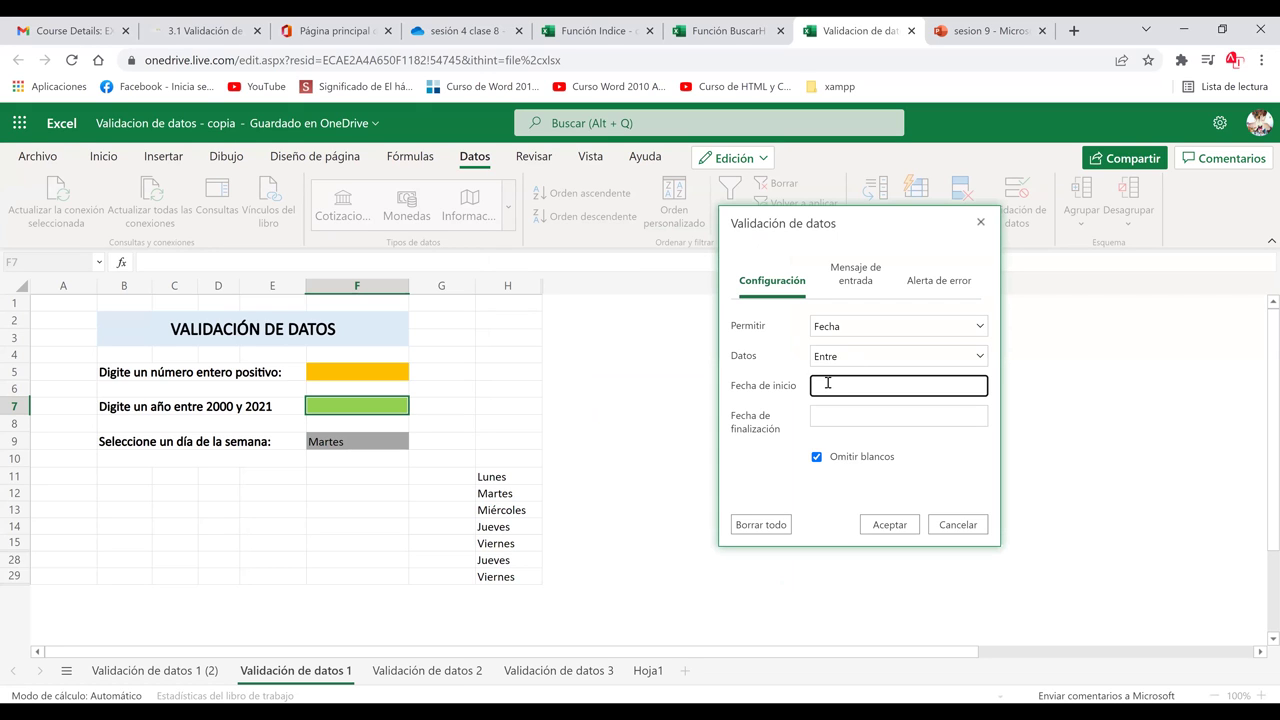
{"action": "type", "text": "1/1/2000"}
{"action": "left_click", "coordinate": [848, 414]}
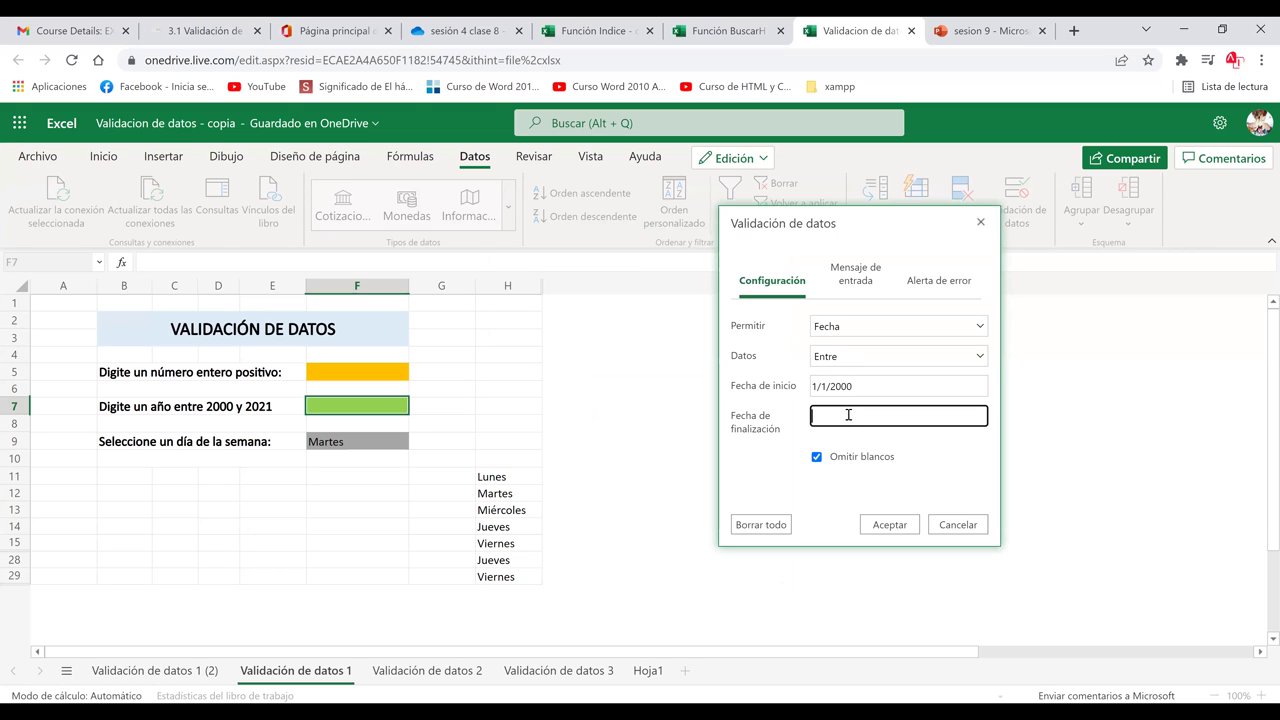
{"action": "type", "text": "1/1/2021"}
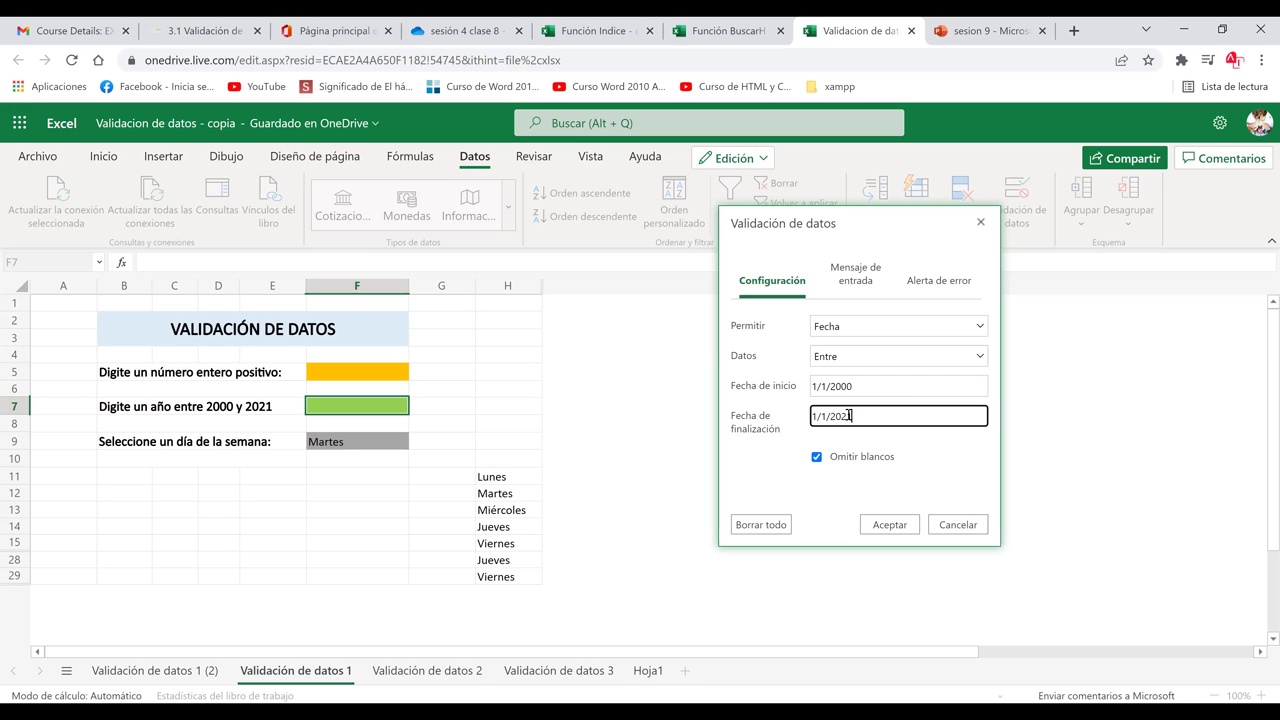
{"action": "left_click", "coordinate": [889, 525]}
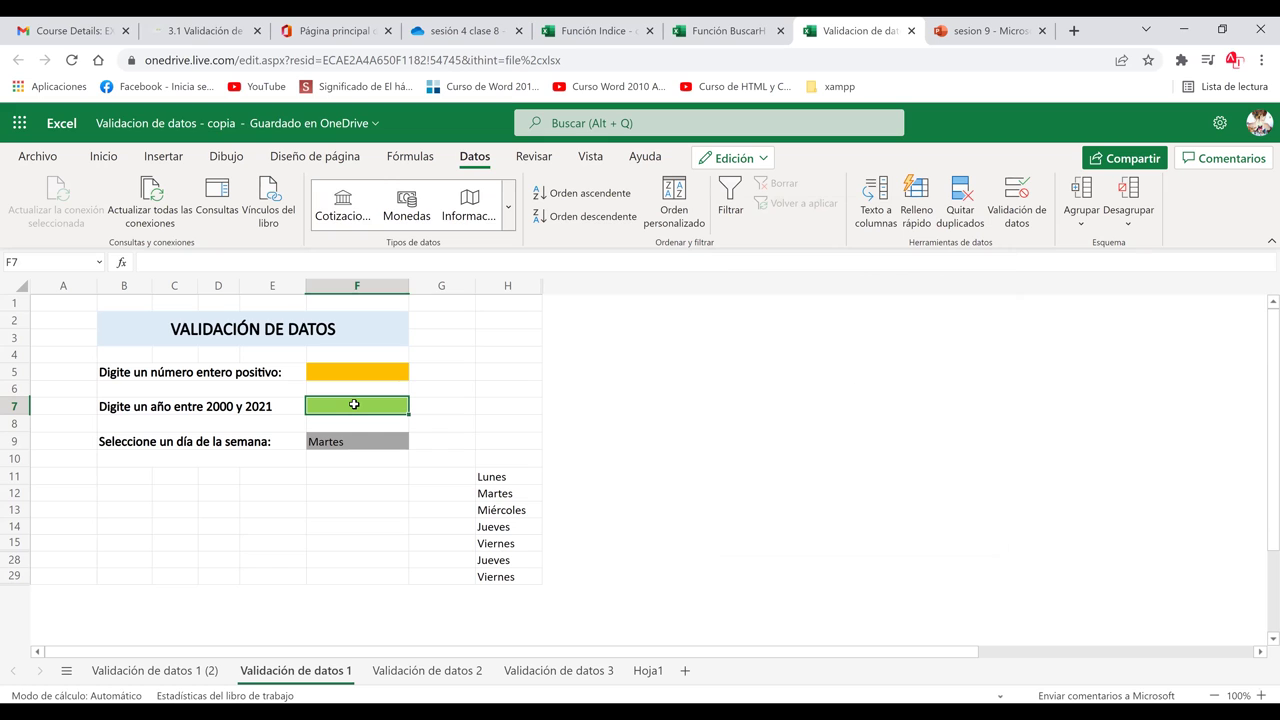
Test the date rule in F7 by entering 3/5/1989, cancel the alert and clear the cell.
{"action": "type", "text": "1"}
{"action": "key", "text": "BackSpace"}
{"action": "type", "text": "3/"}
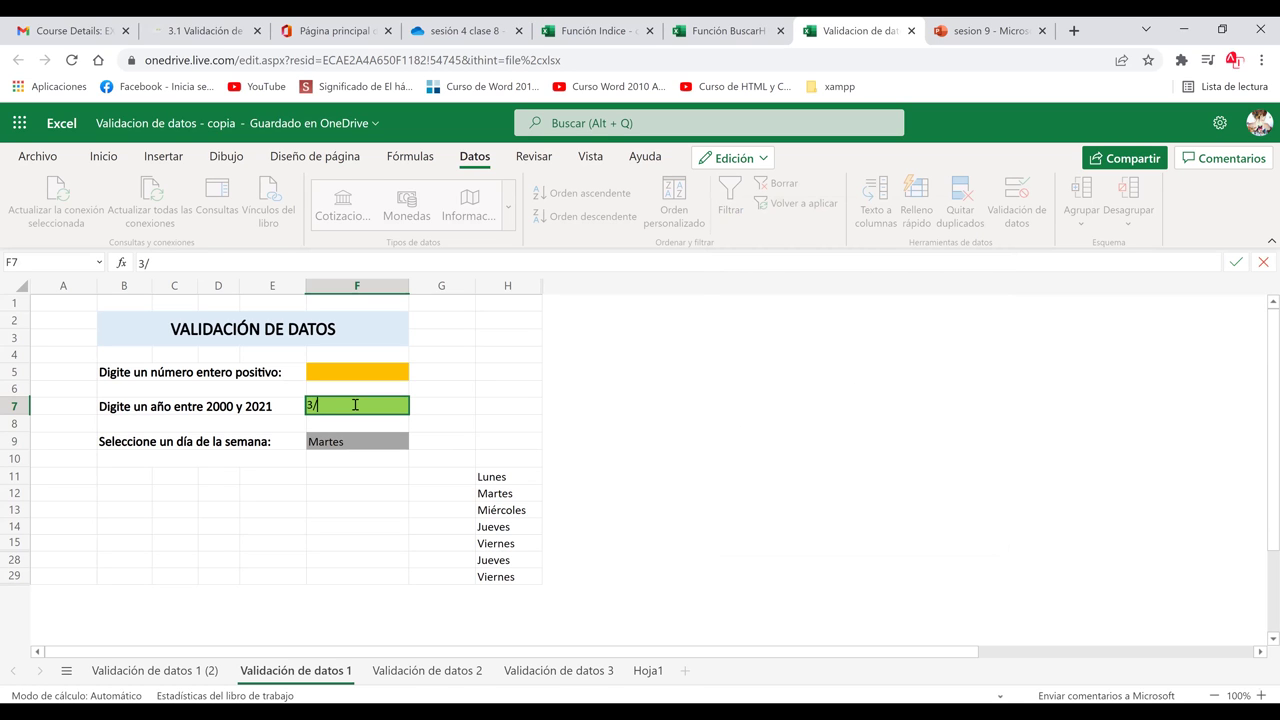
{"action": "type", "text": "5/1989"}
{"action": "left_click", "coordinate": [372, 489]}
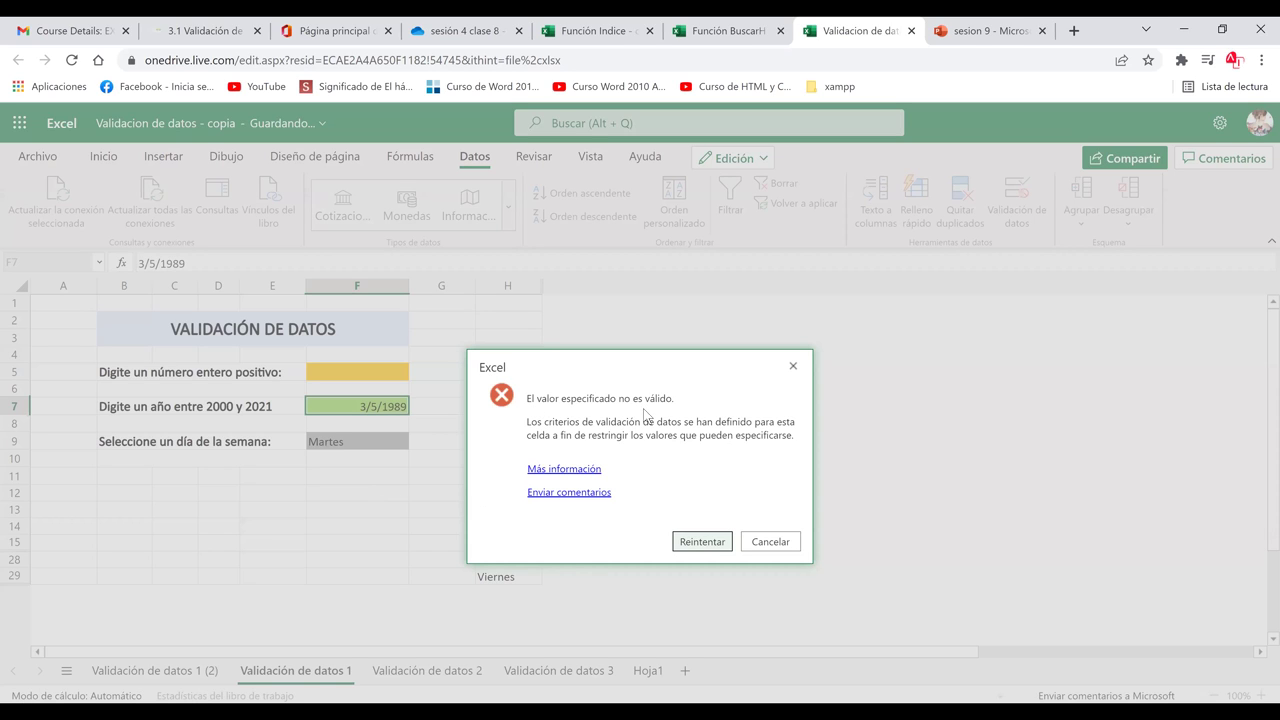
{"action": "left_click", "coordinate": [750, 542]}
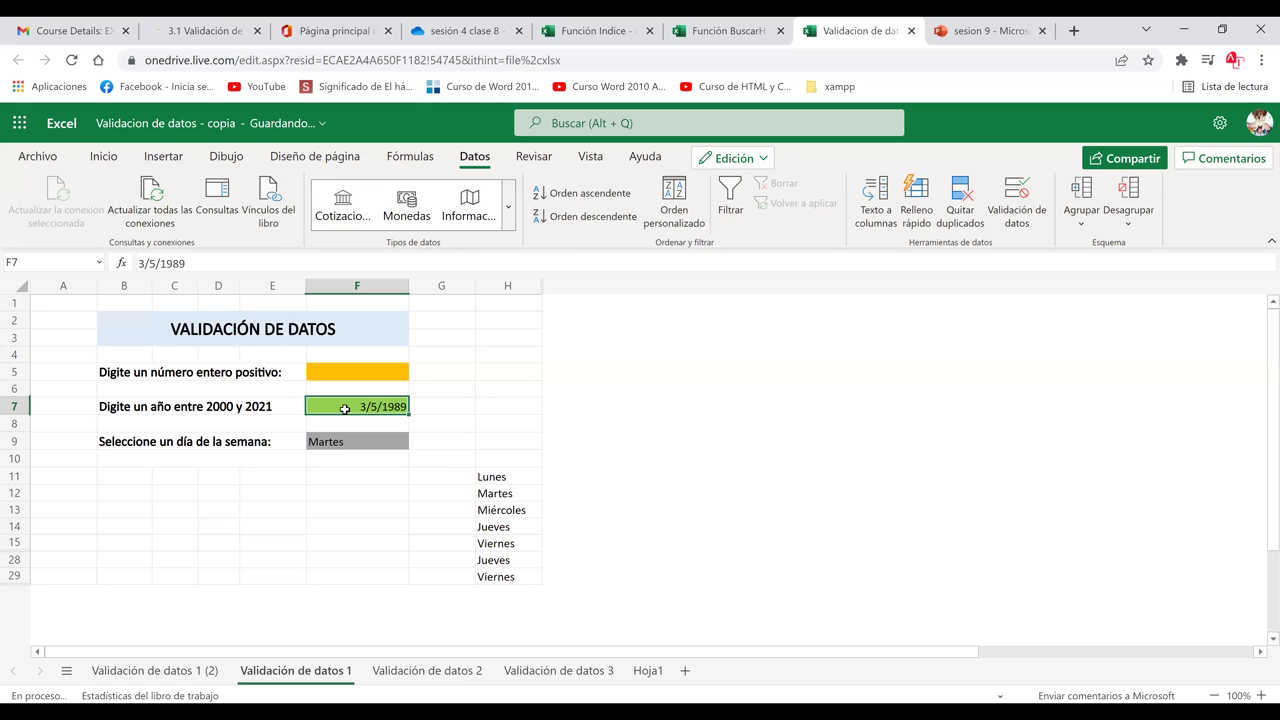
{"action": "key", "text": "Delete"}
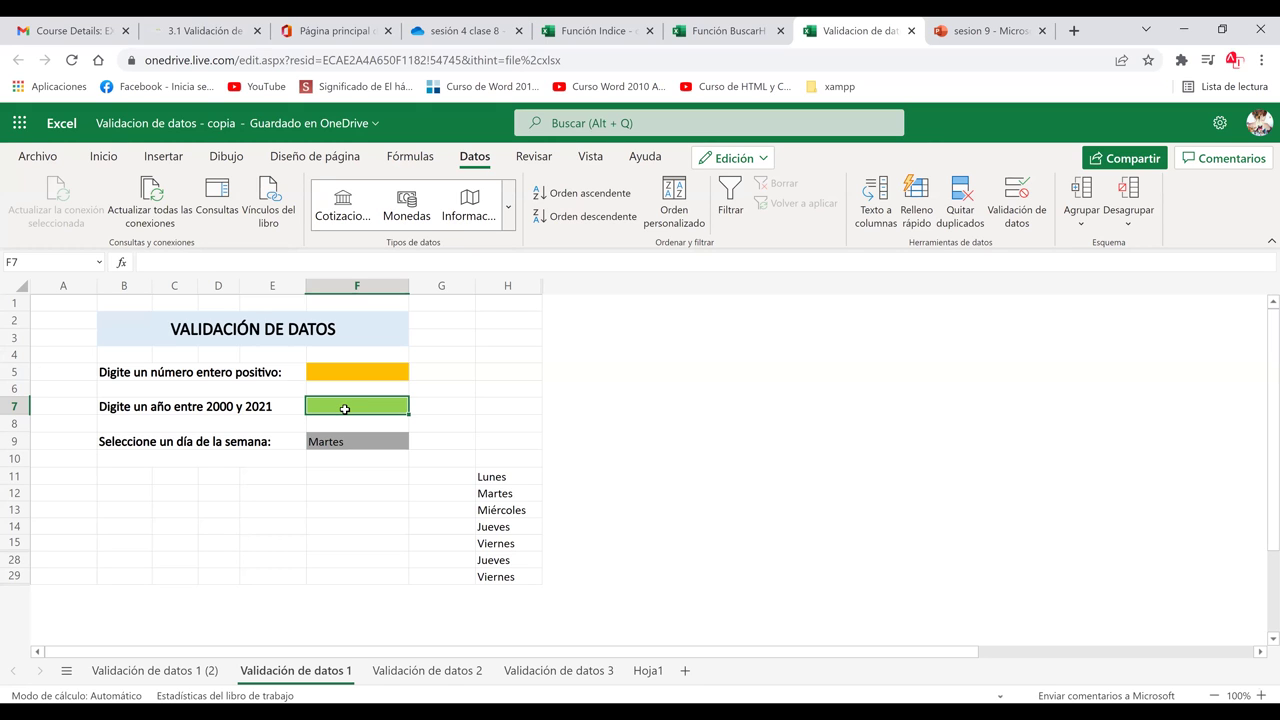
Enter the date 4/12/2003 in F7.
{"action": "type", "text": "4"}
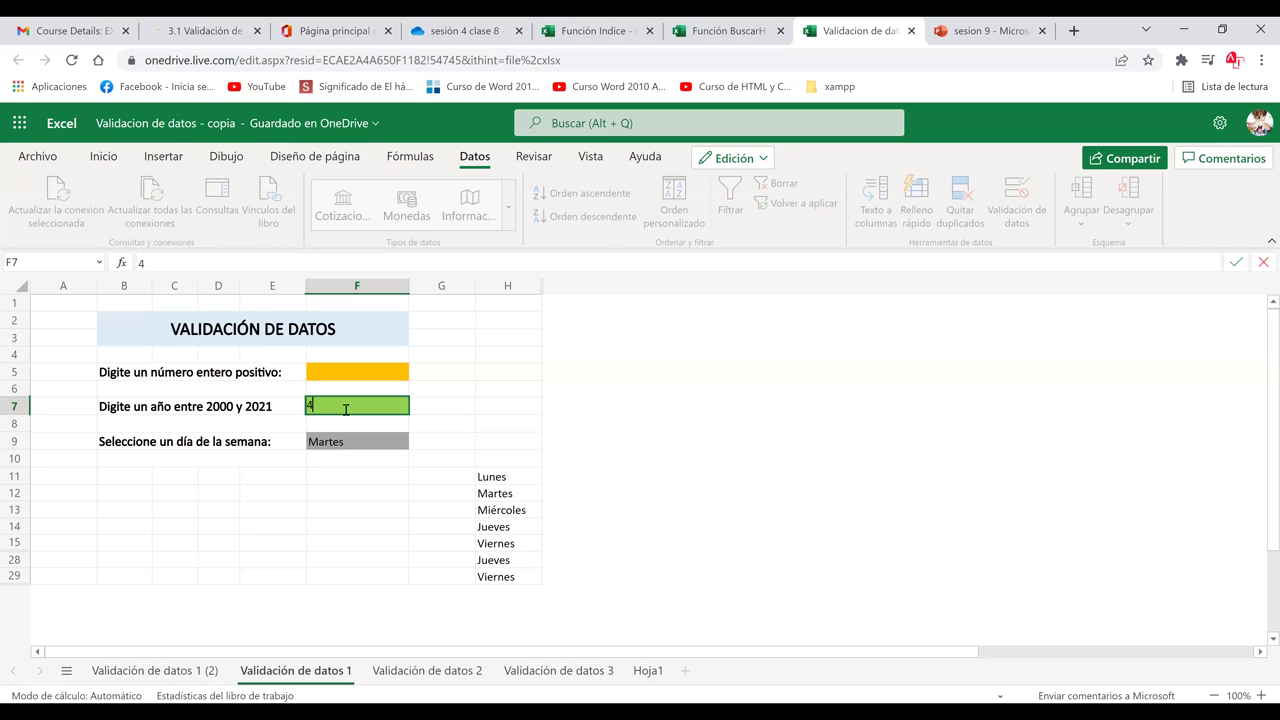
{"action": "type", "text": "/12/2003"}
{"action": "left_click", "coordinate": [398, 501]}
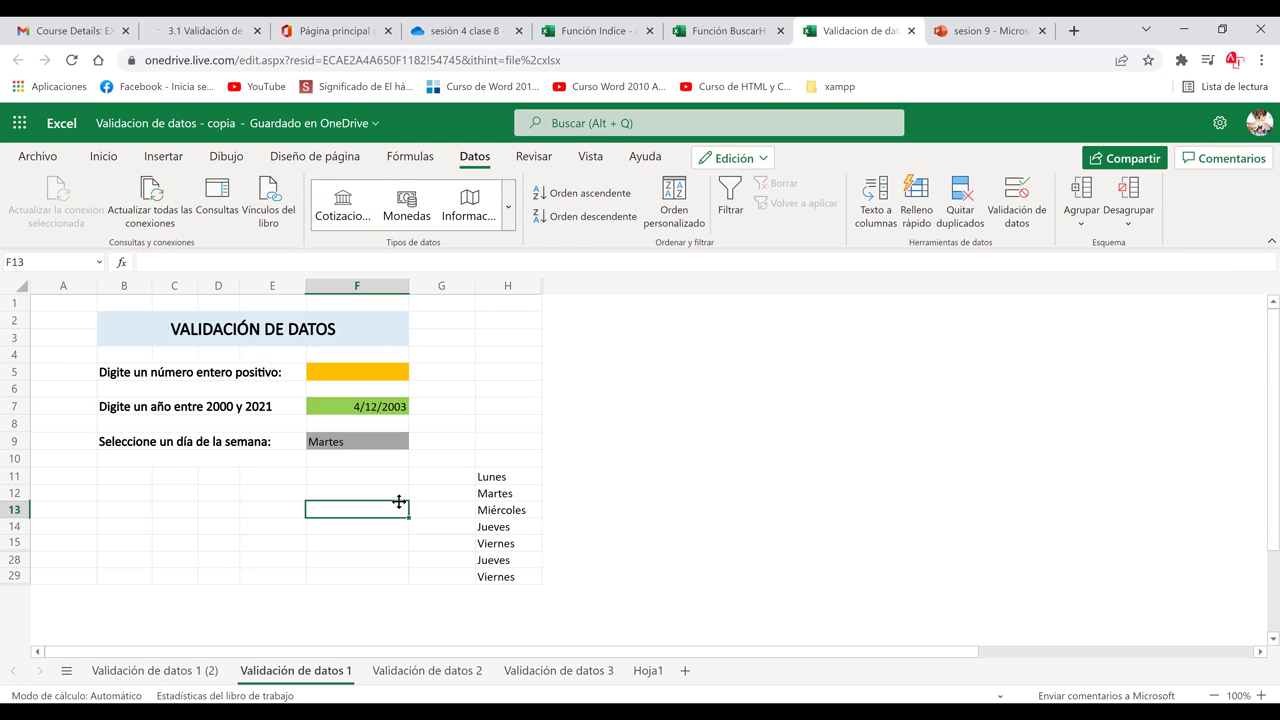
Add an input message to F7 titled "Datos a ingresar" with the text "Digite una fecha entre 2000 y 2021".
{"action": "left_click", "coordinate": [391, 407]}
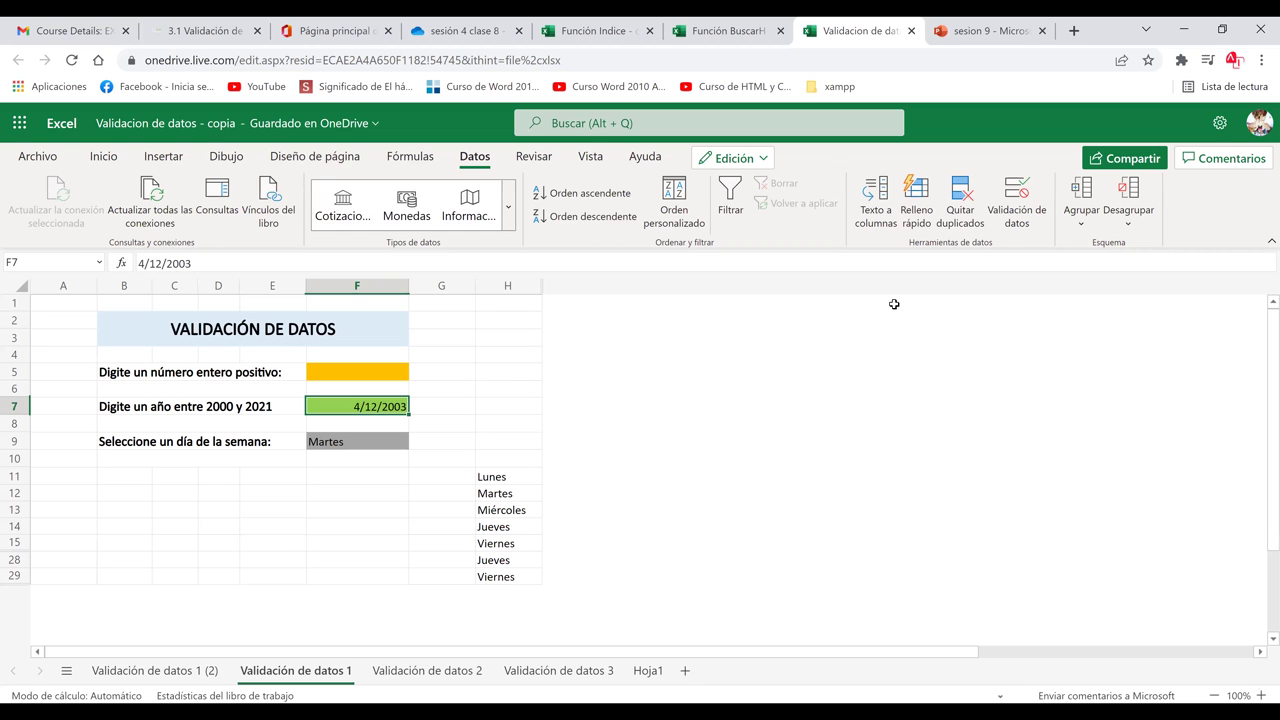
{"action": "left_click", "coordinate": [1027, 205]}
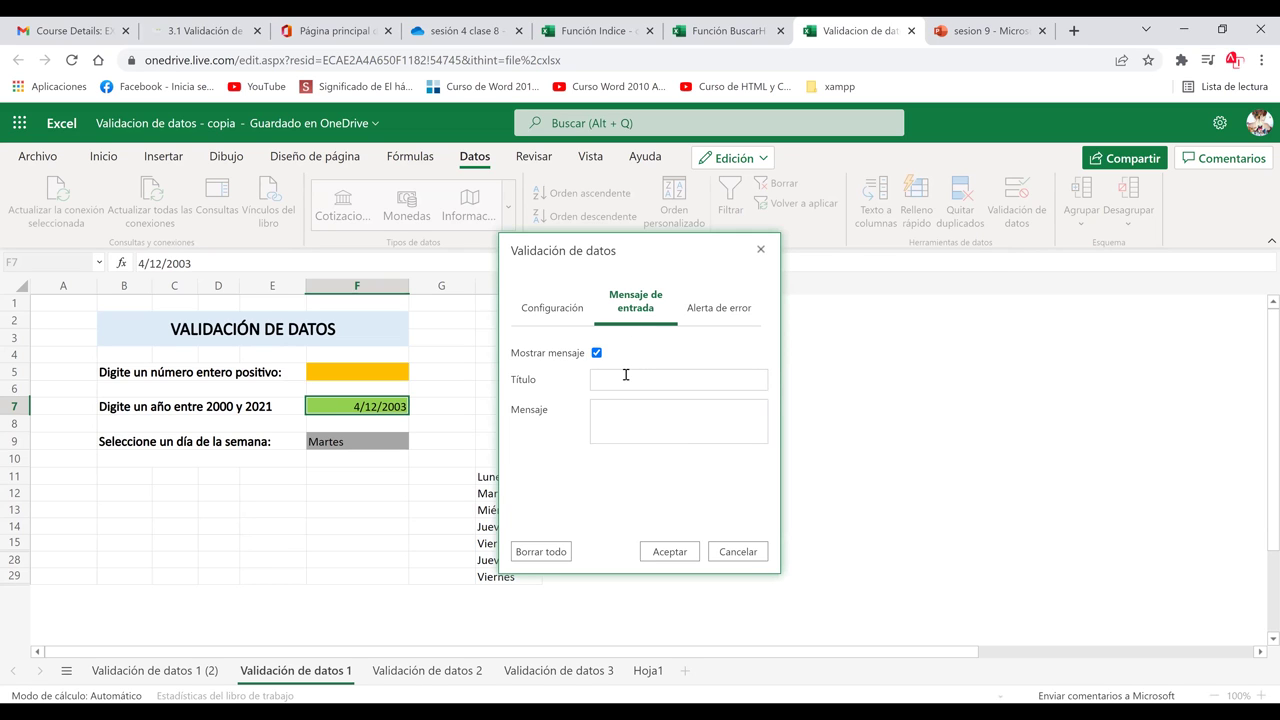
{"action": "left_click", "coordinate": [625, 382]}
{"action": "left_click", "coordinate": [620, 421]}
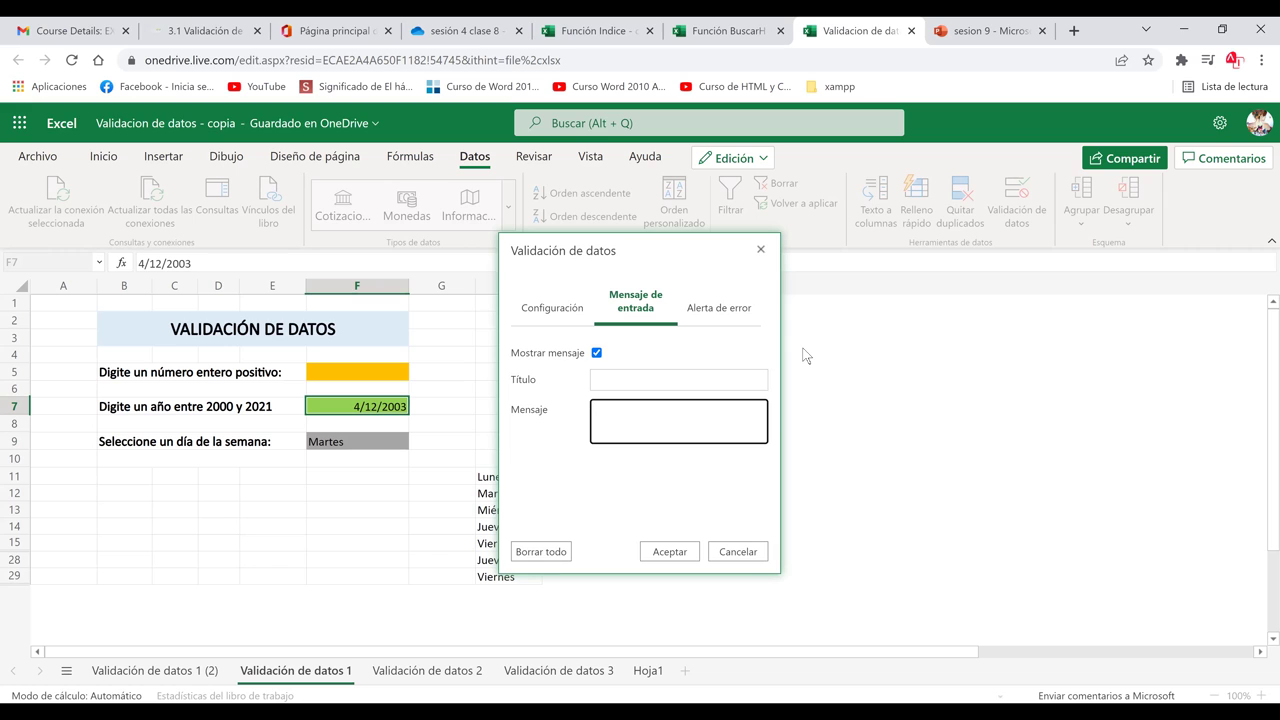
{"action": "type", "text": "Digite una fecha entre 2000 y 2021"}
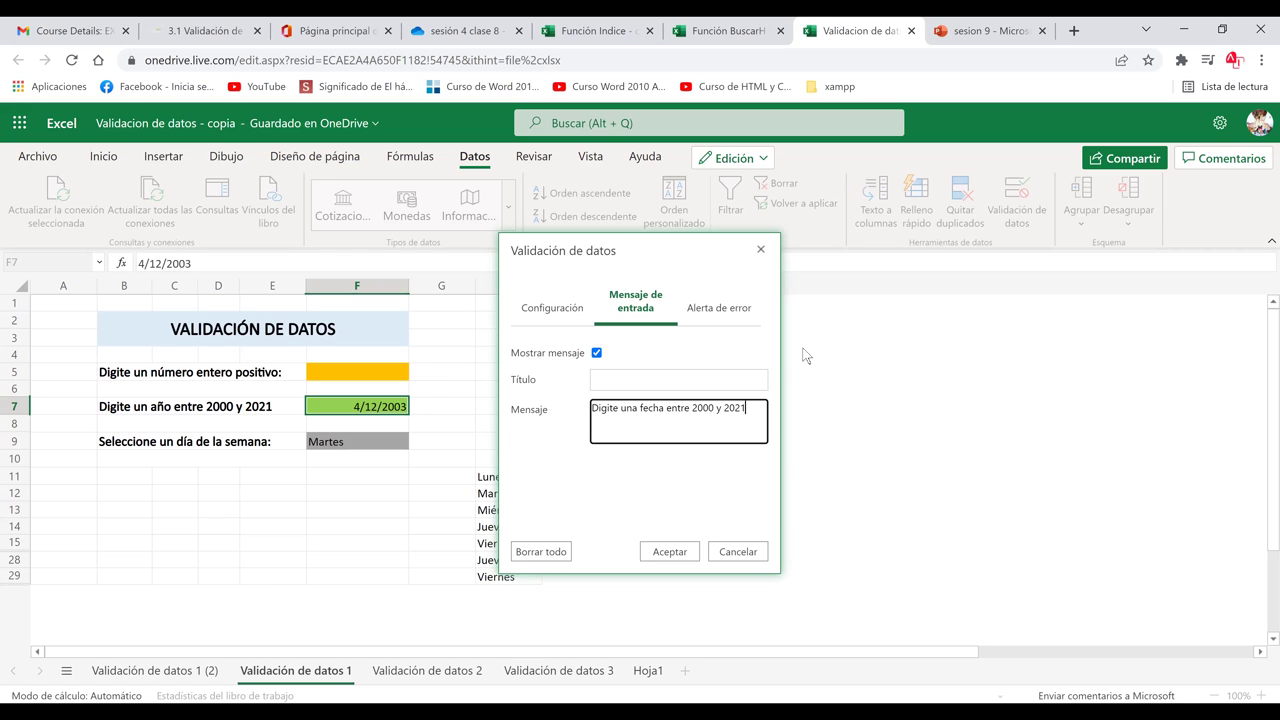
{"action": "left_click", "coordinate": [673, 380]}
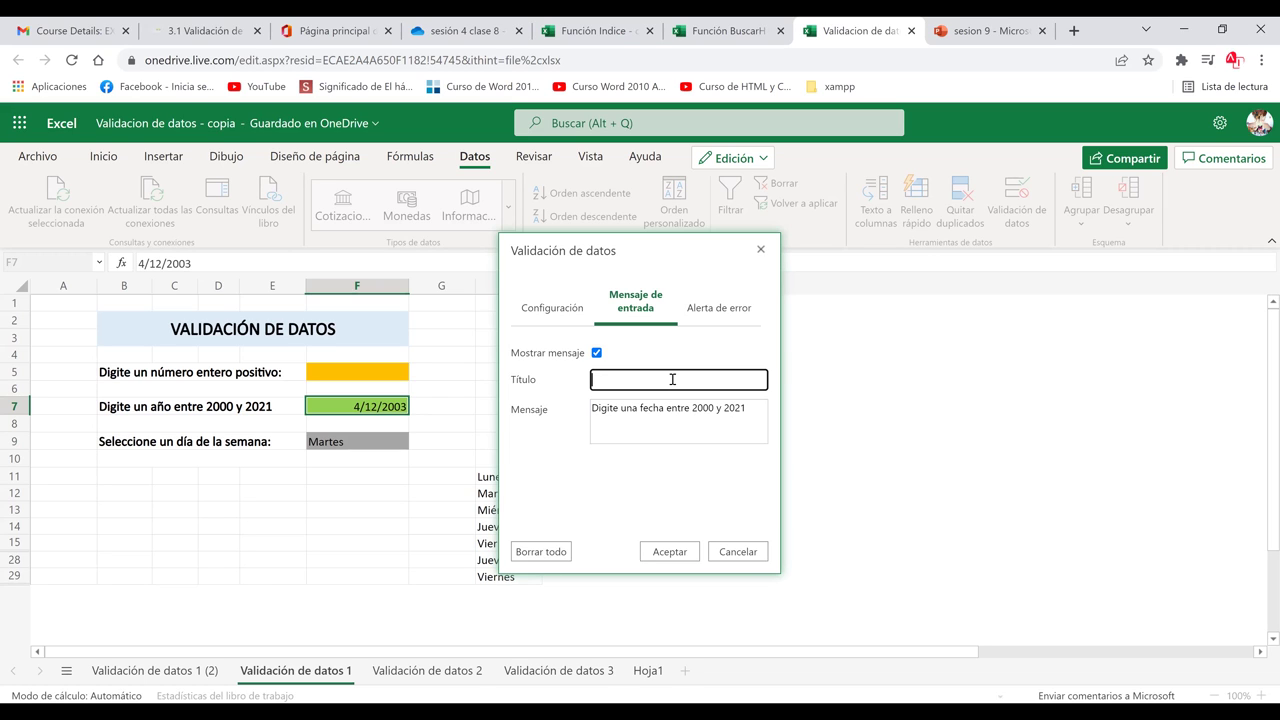
{"action": "type", "text": "Datos a ingresar"}
{"action": "left_click", "coordinate": [607, 486]}
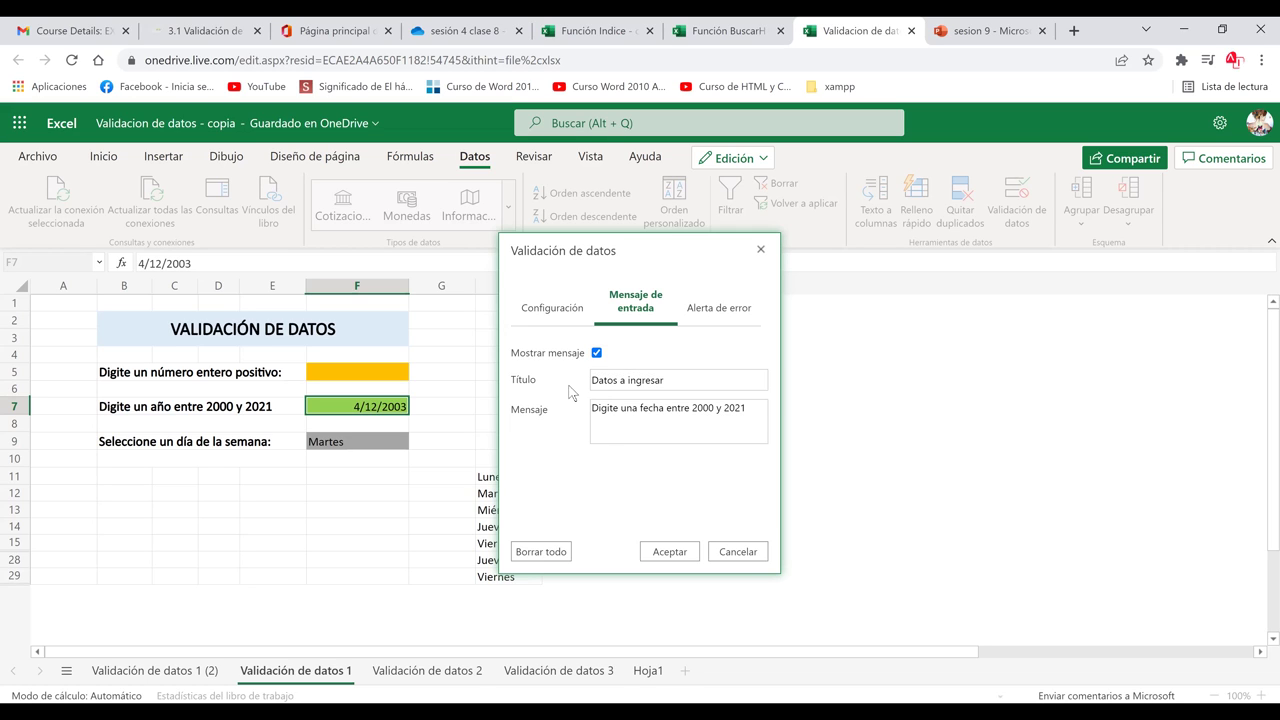
{"action": "left_click", "coordinate": [662, 553]}
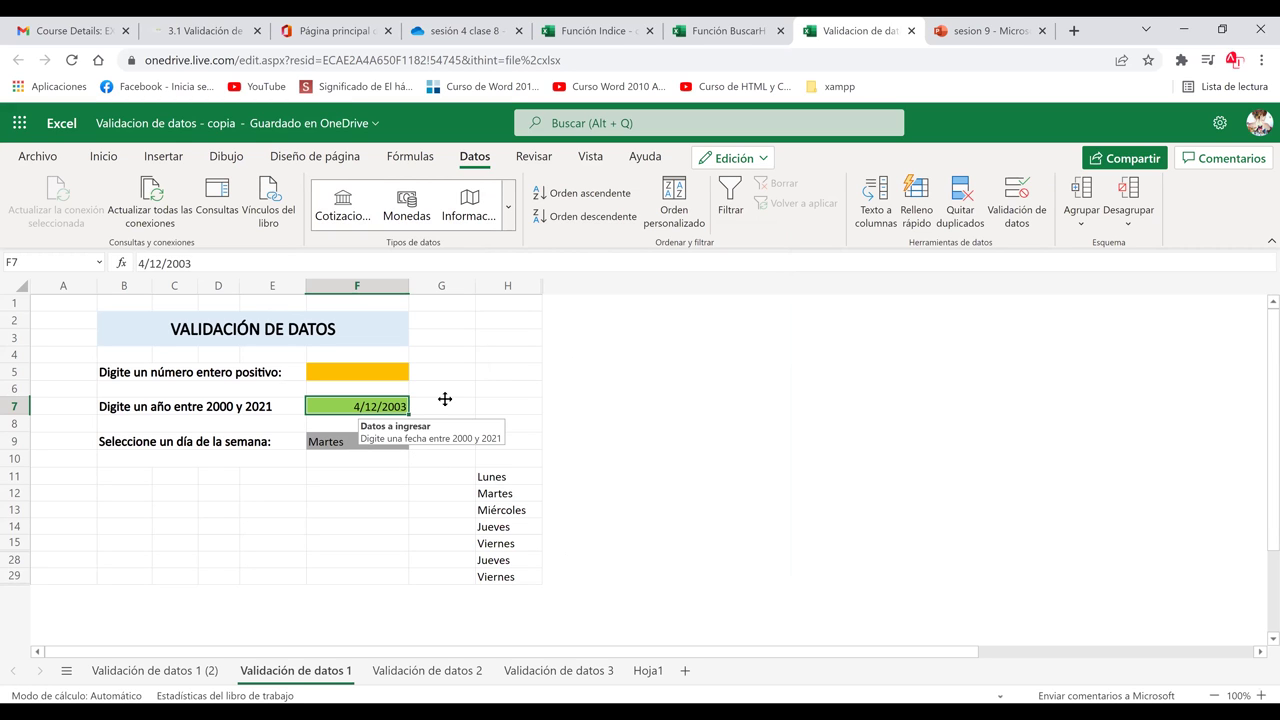
Check when F7's input message appears by alternating between F7 and other cells.
{"action": "key", "text": "Tab"}
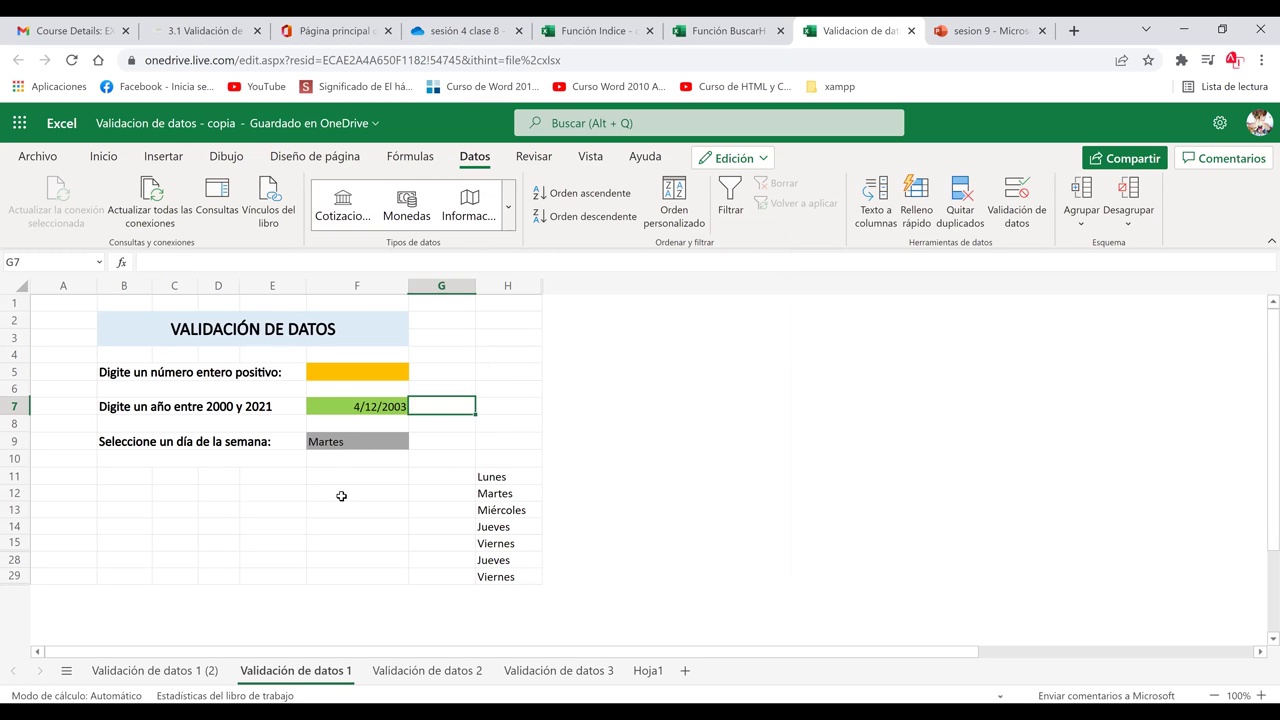
{"action": "left_click", "coordinate": [172, 574]}
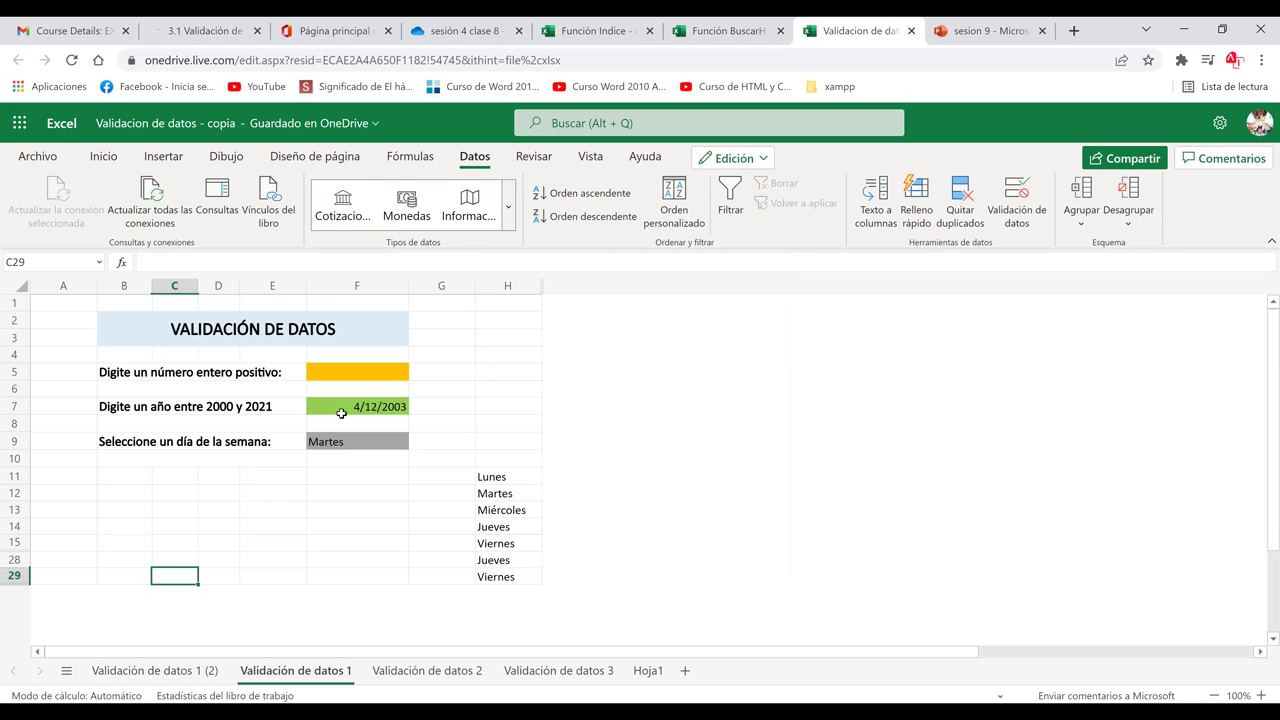
{"action": "left_click", "coordinate": [354, 405]}
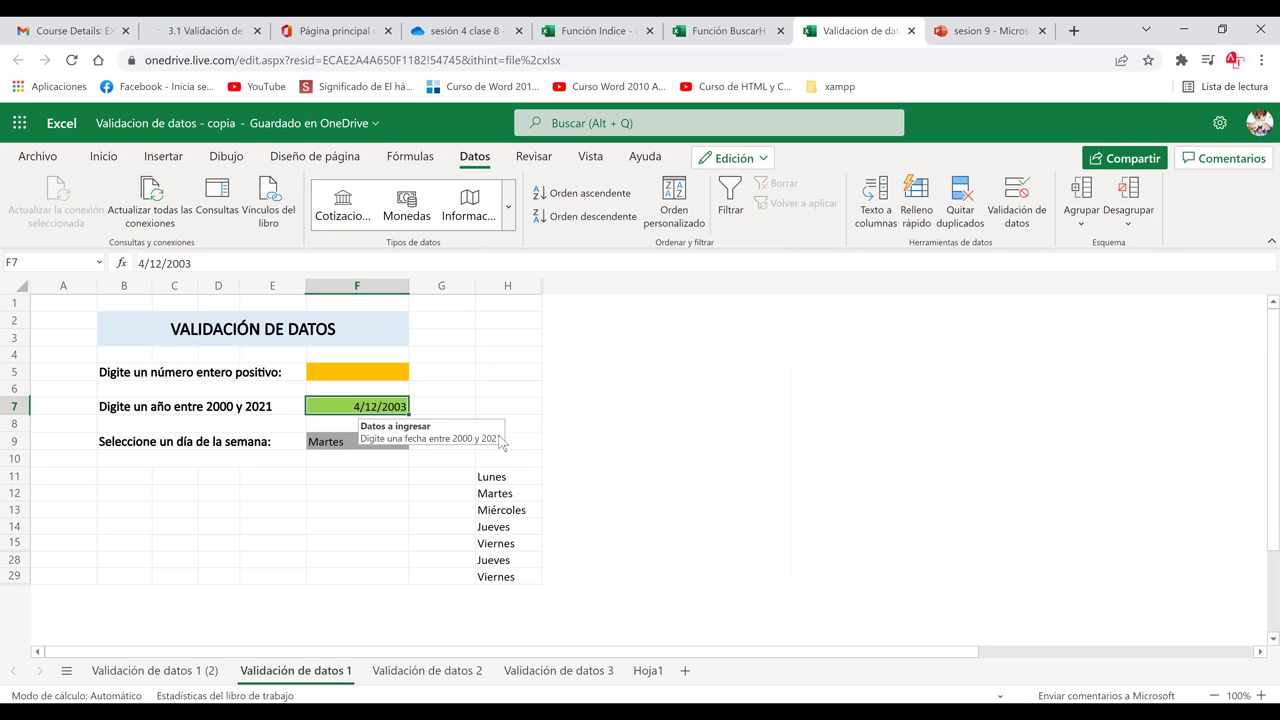
{"action": "left_click", "coordinate": [428, 407]}
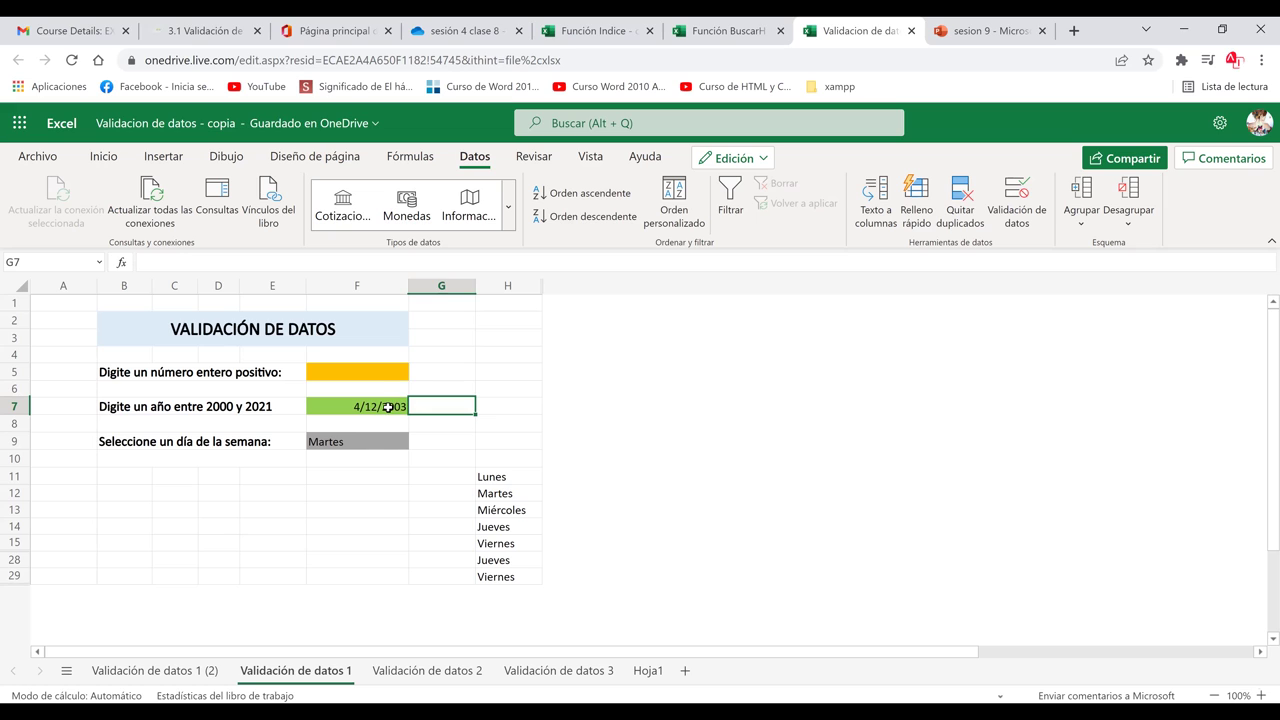
{"action": "left_click", "coordinate": [385, 408]}
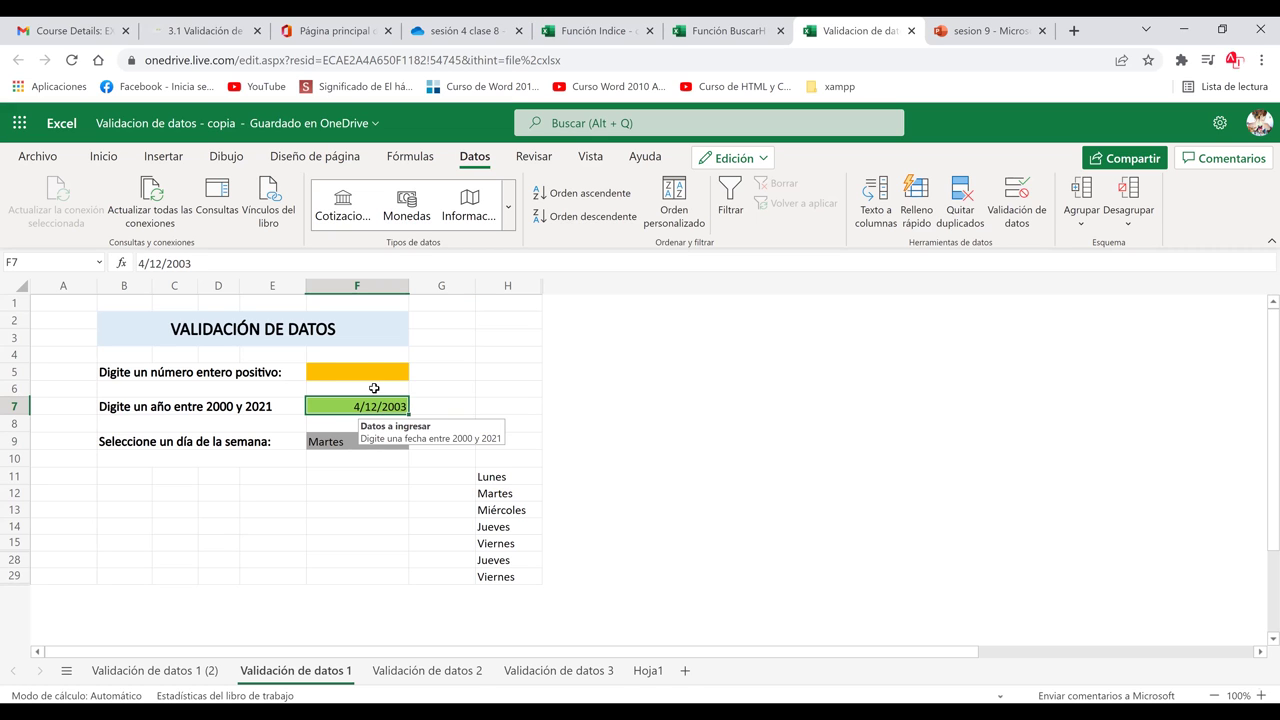
{"action": "left_click", "coordinate": [362, 369]}
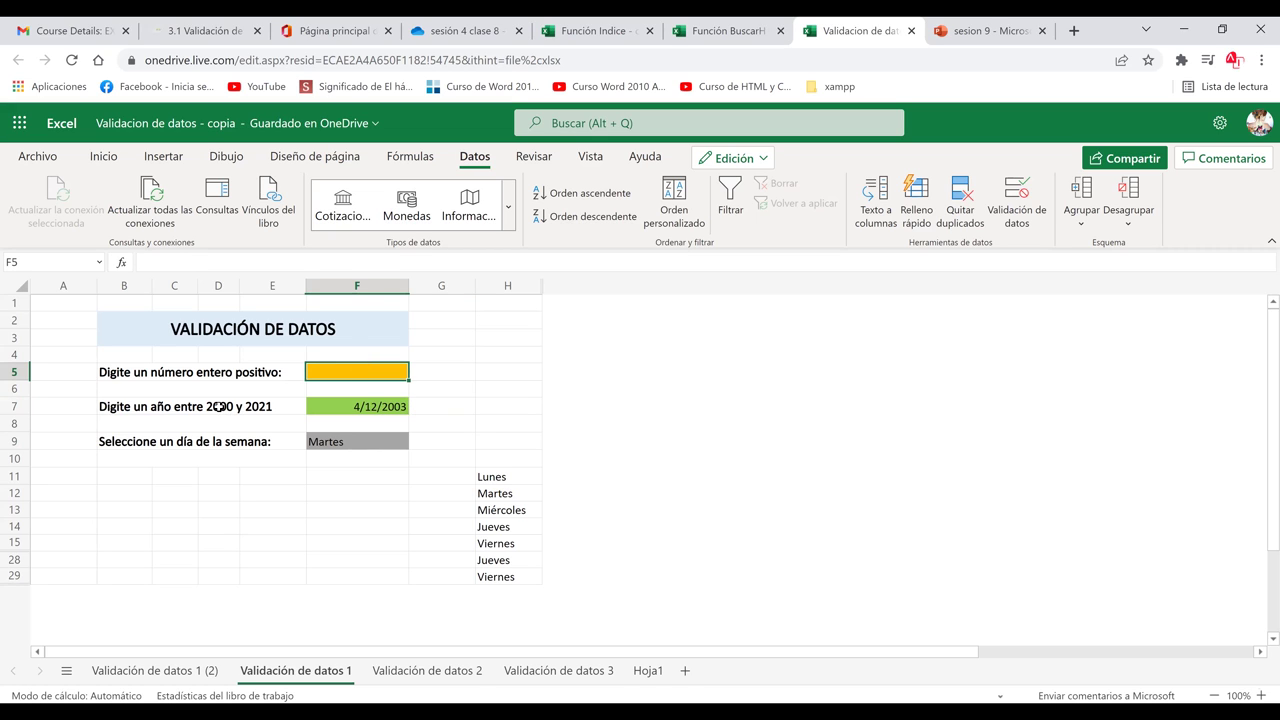
{"action": "left_click", "coordinate": [226, 409]}
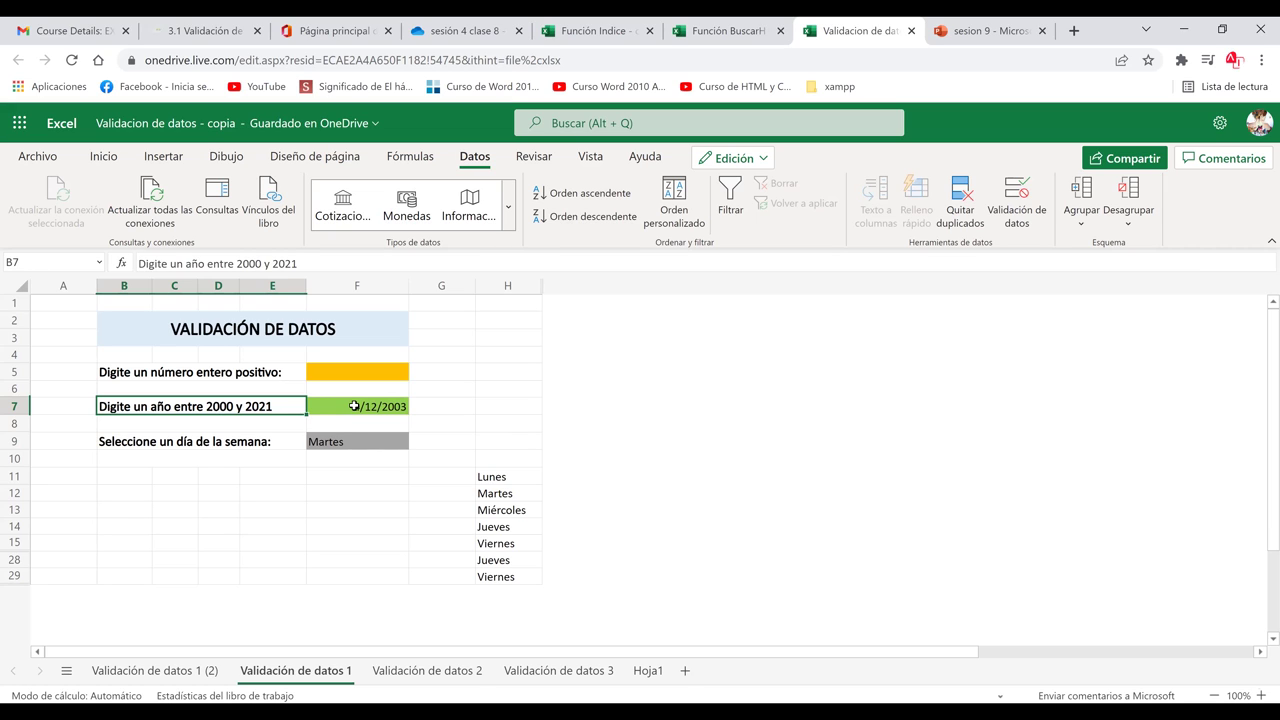
{"action": "left_click", "coordinate": [354, 406]}
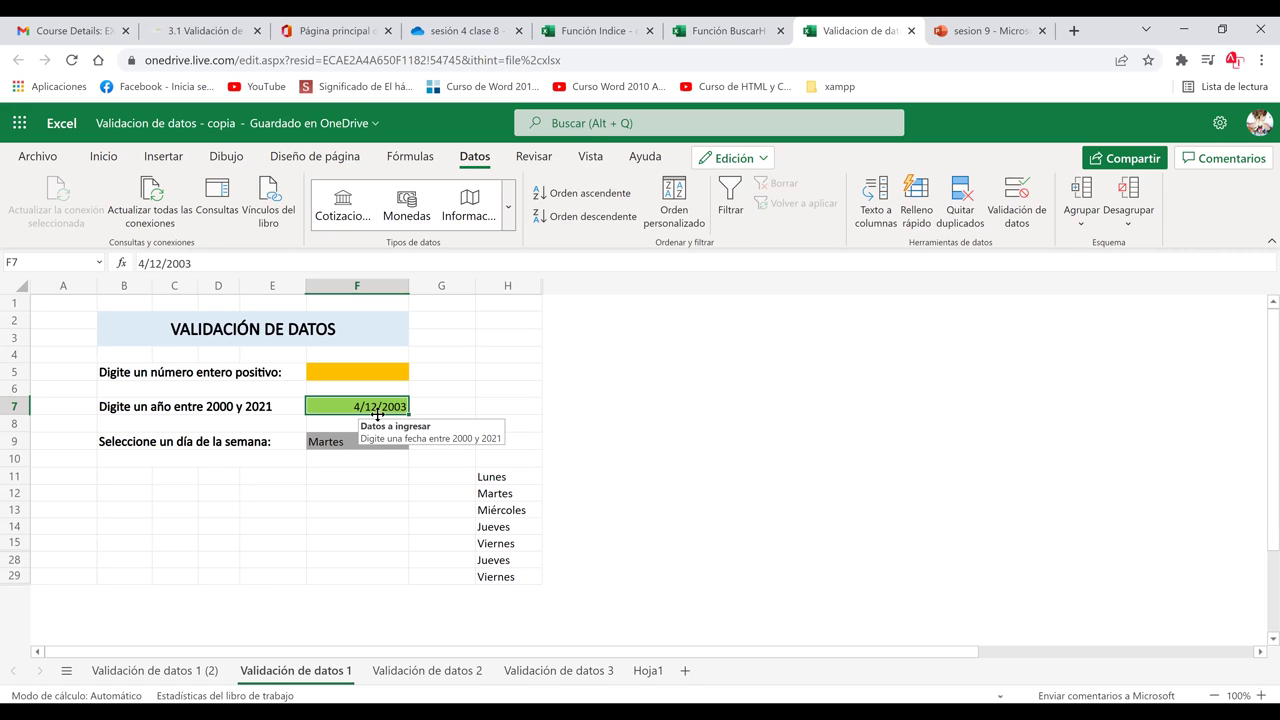
{"action": "left_click", "coordinate": [487, 405]}
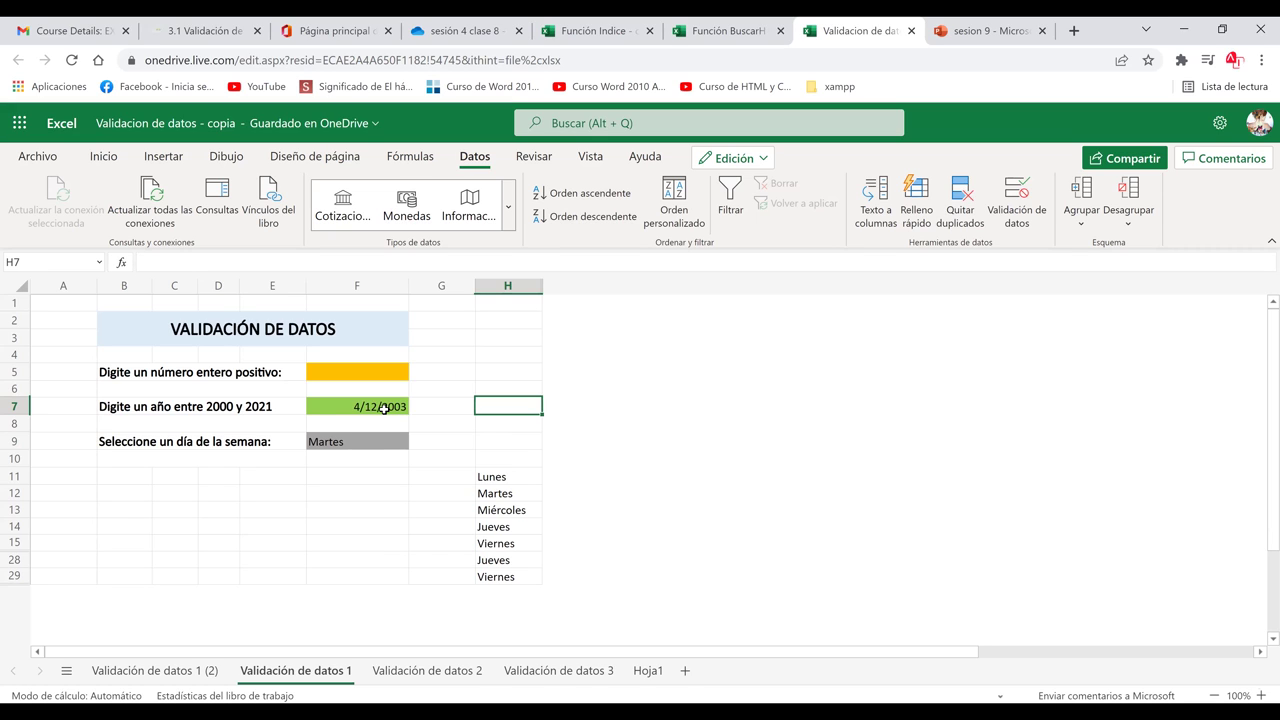
Add an error alert to F7's validation titled "Advertencia" with the message "Por favor digite una fecha valida".
{"action": "left_click", "coordinate": [384, 408]}
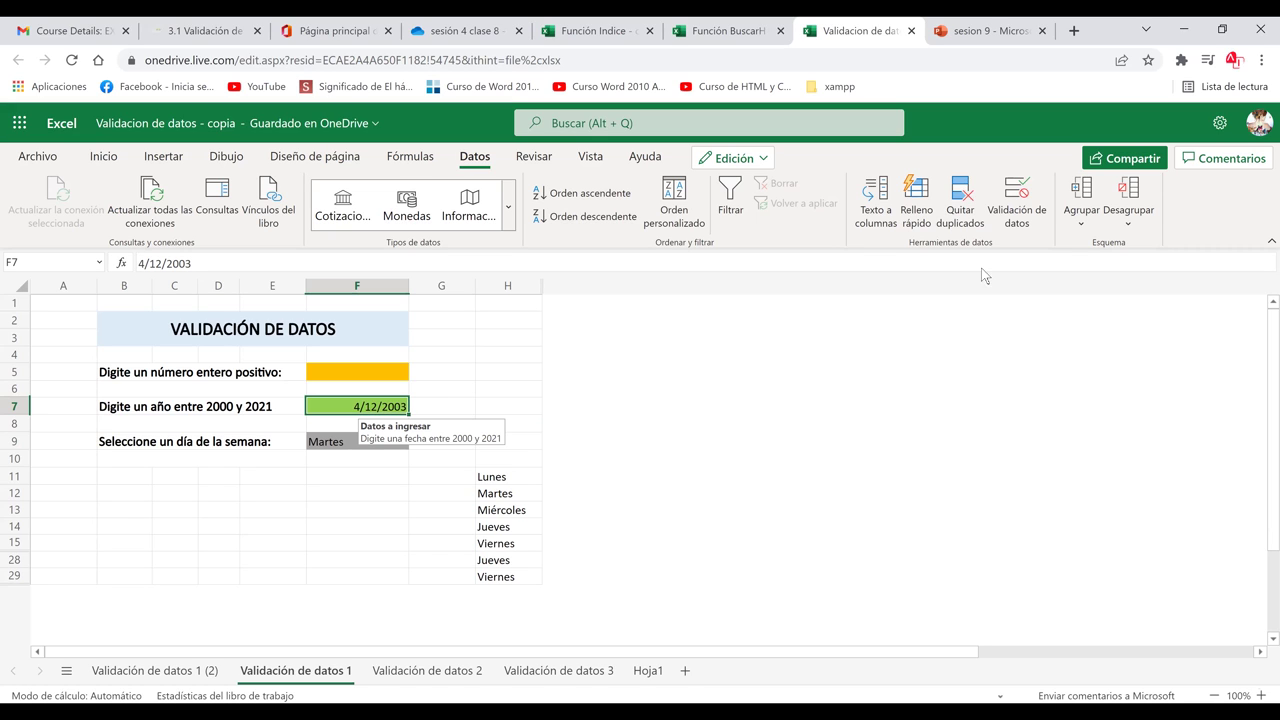
{"action": "left_click", "coordinate": [1028, 212]}
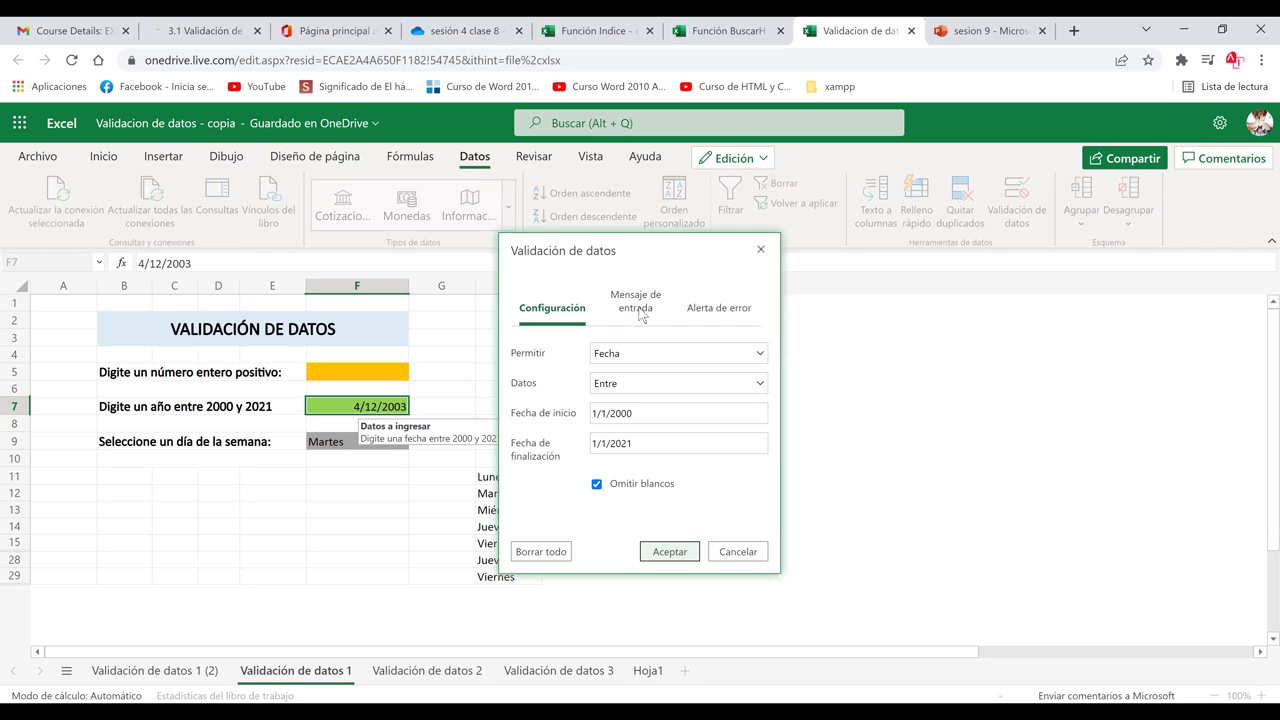
{"action": "left_click", "coordinate": [722, 313]}
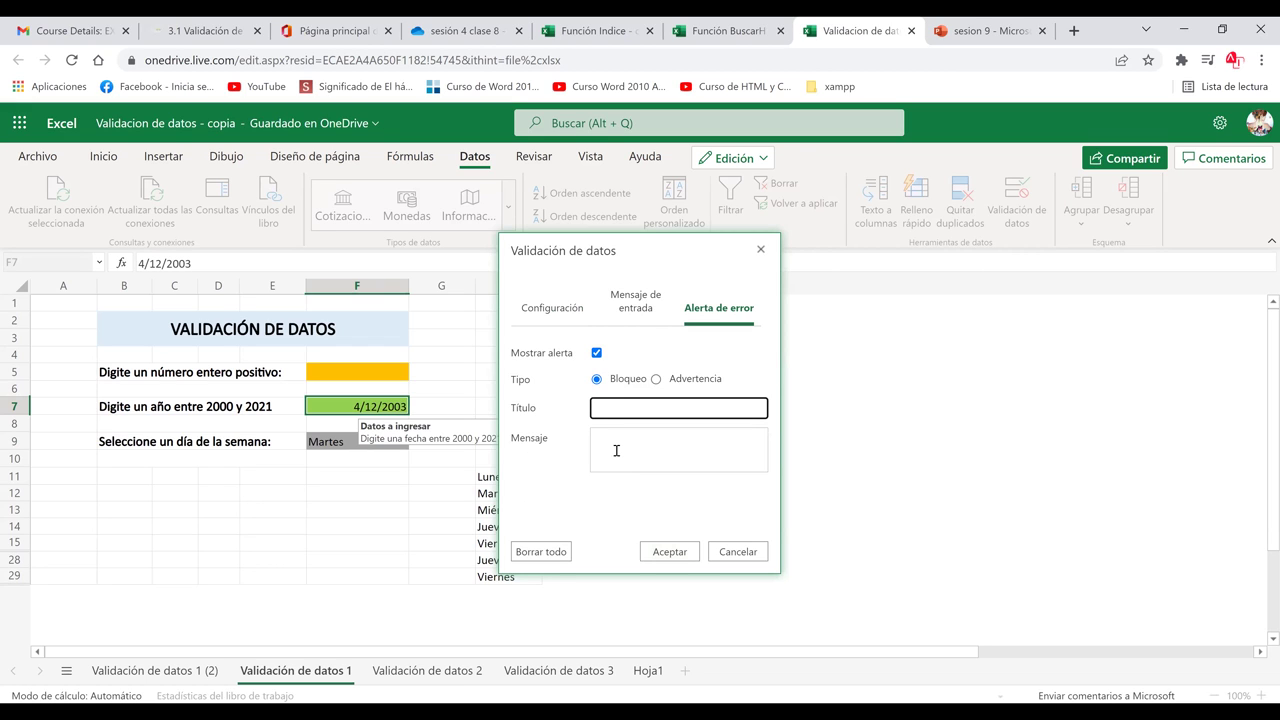
{"action": "type", "text": "a"}
{"action": "key", "text": "BackSpace"}
{"action": "type", "text": "AD"}
{"action": "key", "text": "BackSpace"}
{"action": "type", "text": "dvertencia"}
{"action": "left_click", "coordinate": [627, 455]}
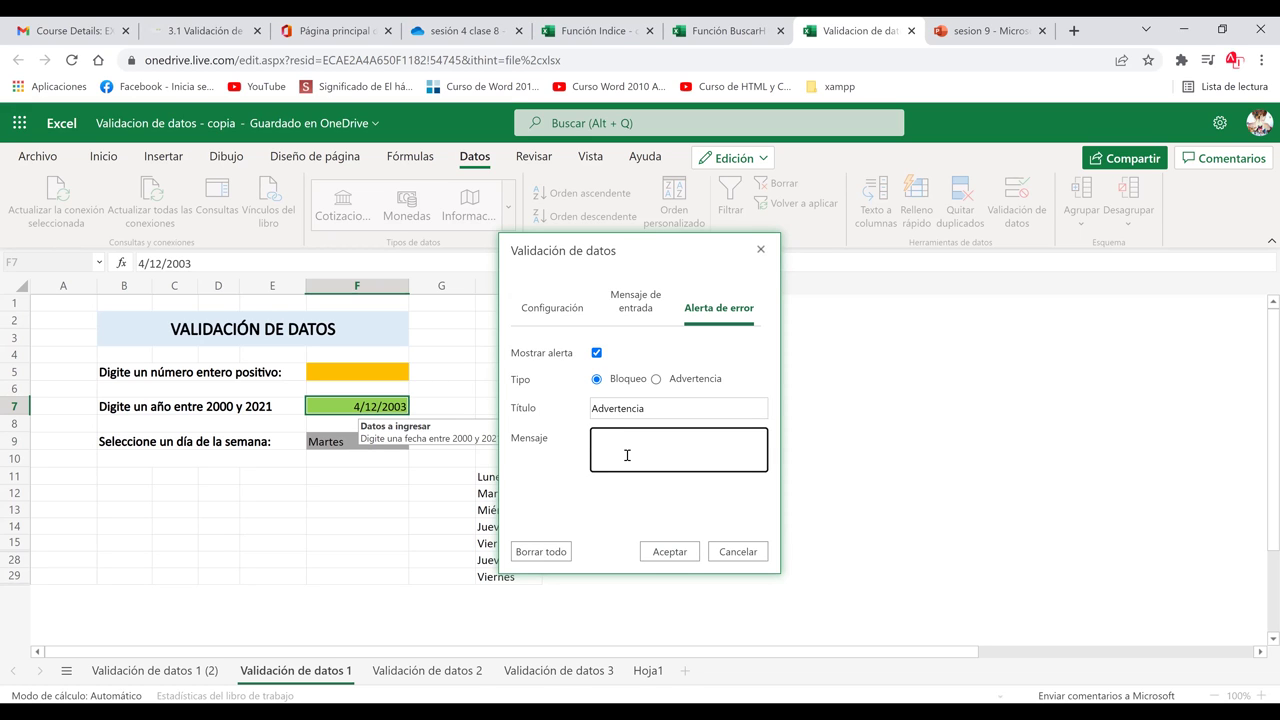
{"action": "type", "text": "Por favor digite una fecha v"}
{"action": "type", "text": "alida"}
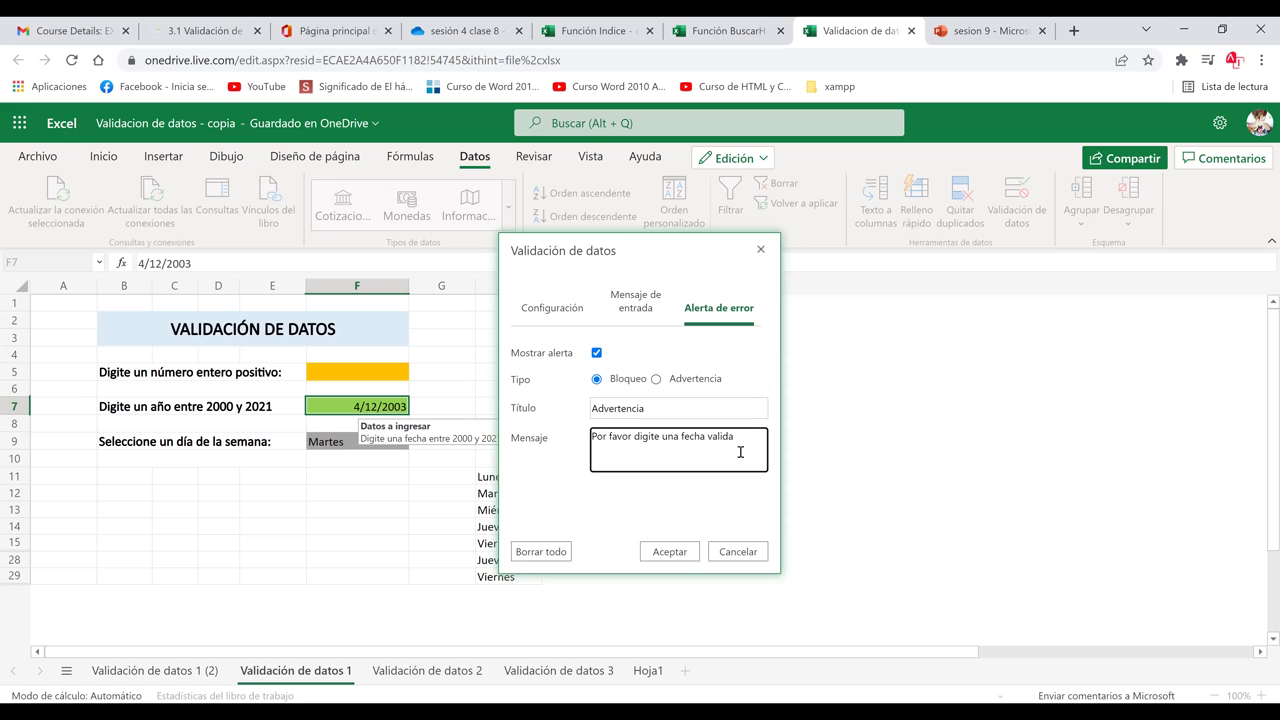
{"action": "left_click", "coordinate": [676, 558]}
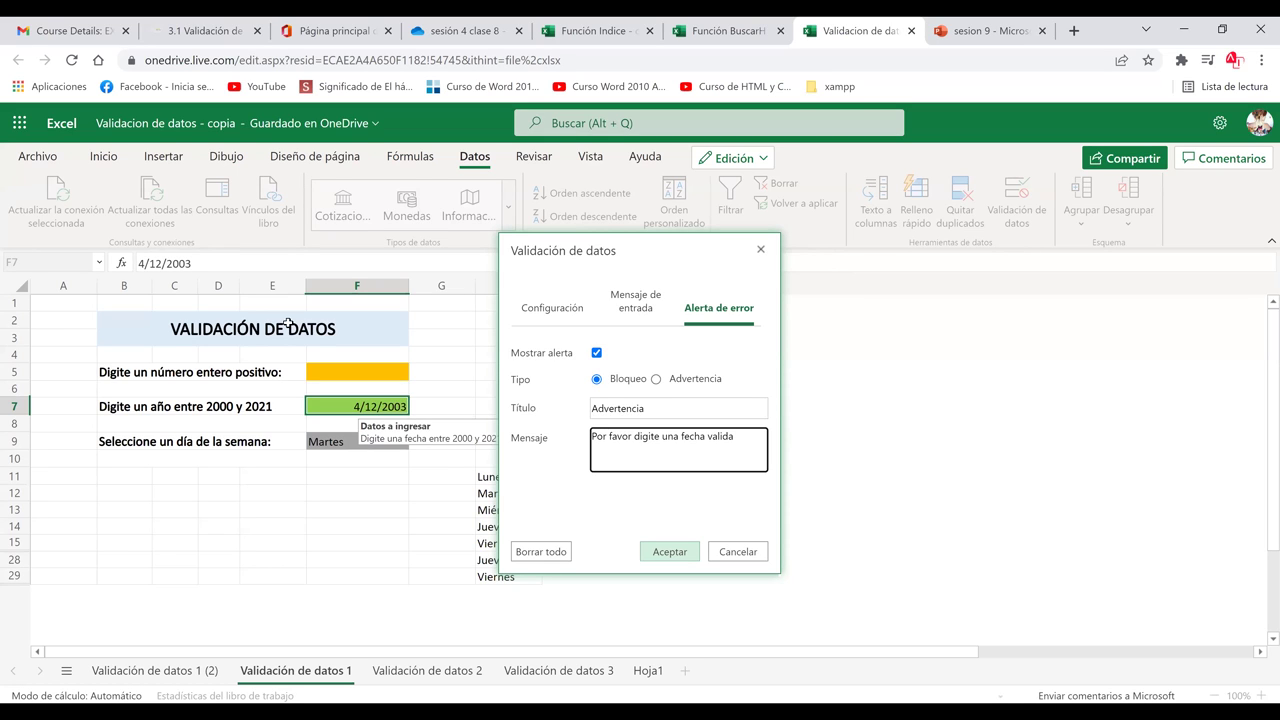
Test the error alert by changing F7's date to 4/12/2023, and dismiss the alert.
{"action": "left_click", "coordinate": [212, 258]}
{"action": "key", "text": "BackSpace"}
{"action": "key", "text": "BackSpace"}
{"action": "type", "text": "23"}
{"action": "key", "text": "Return"}
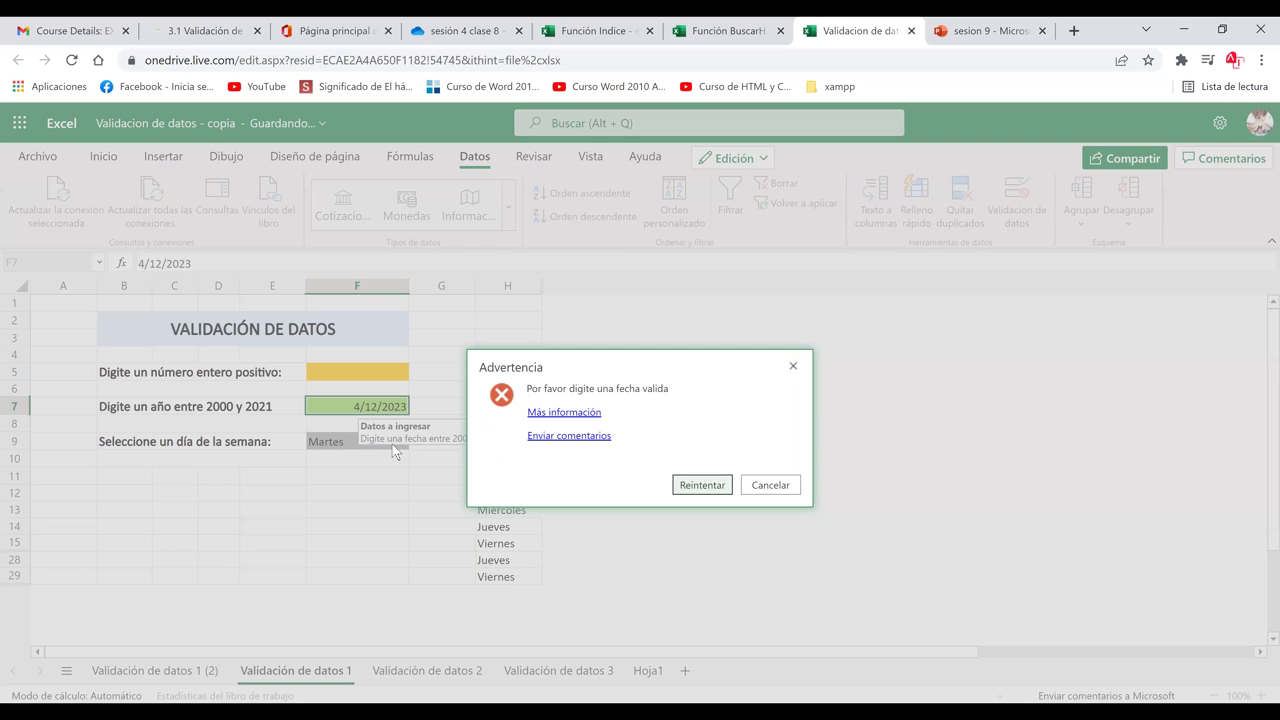
{"action": "key", "text": "Escape"}
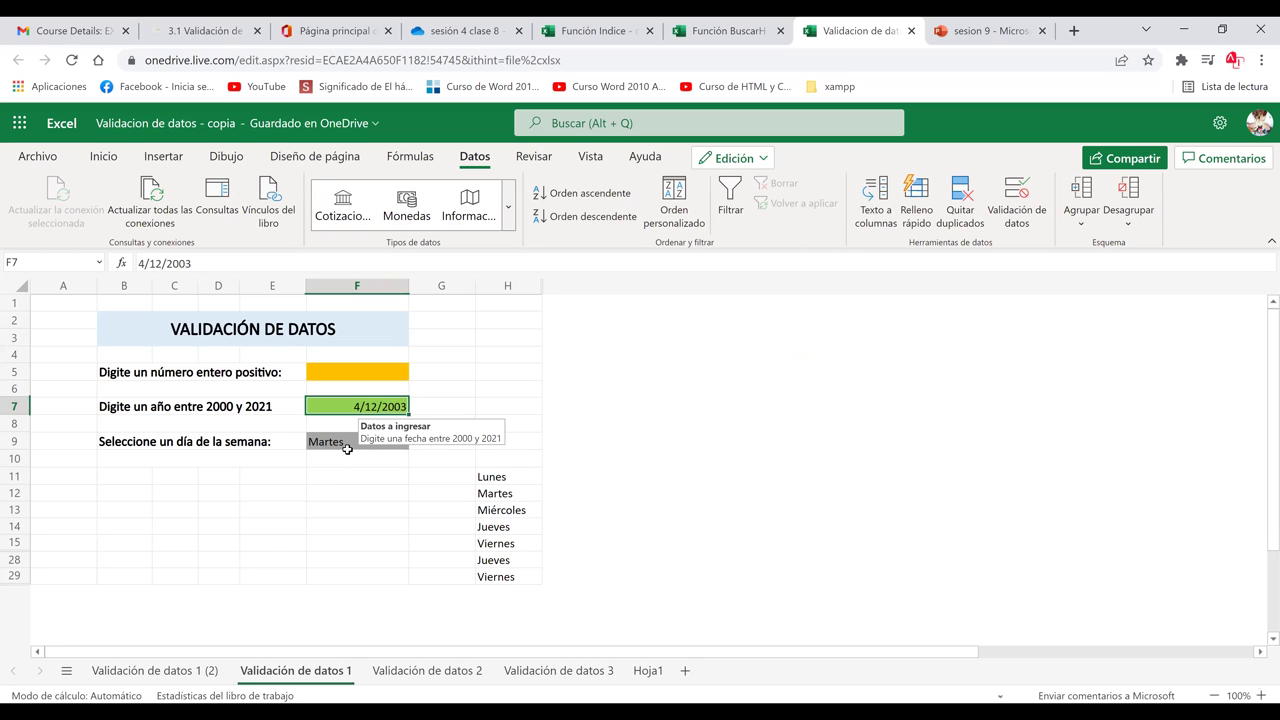
Look through the weekday dropdown list in F9 and choose Domingo.
{"action": "key", "text": "Down"}
{"action": "key", "text": "Down"}
{"action": "key", "text": "Down"}
{"action": "key", "text": "Down"}
{"action": "key", "text": "Down"}
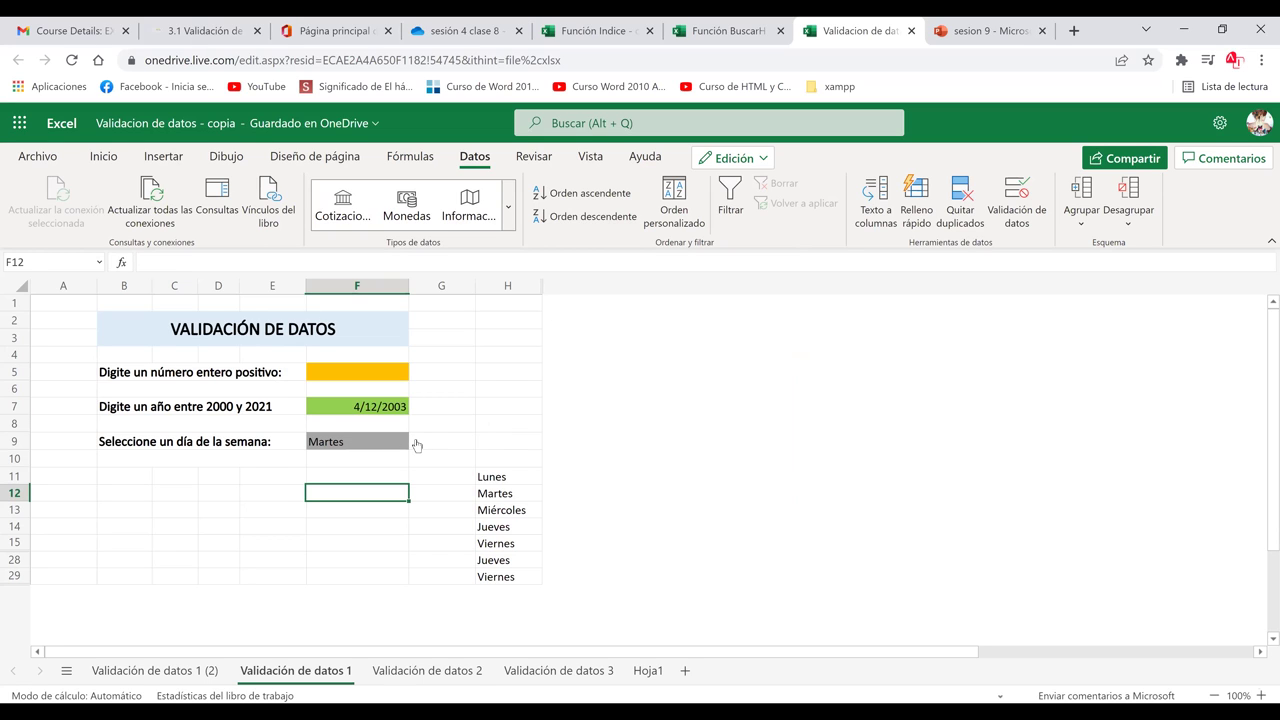
{"action": "left_click", "coordinate": [407, 442]}
{"action": "left_click", "coordinate": [417, 442]}
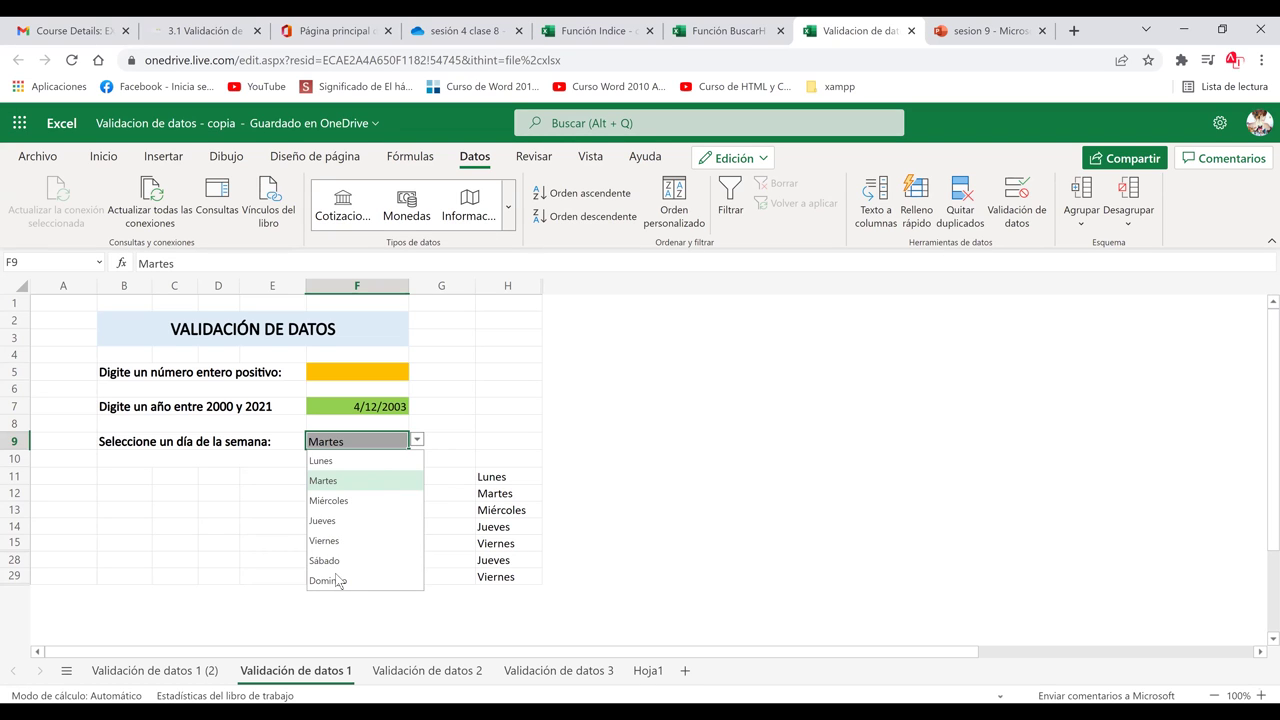
{"action": "left_click", "coordinate": [467, 565]}
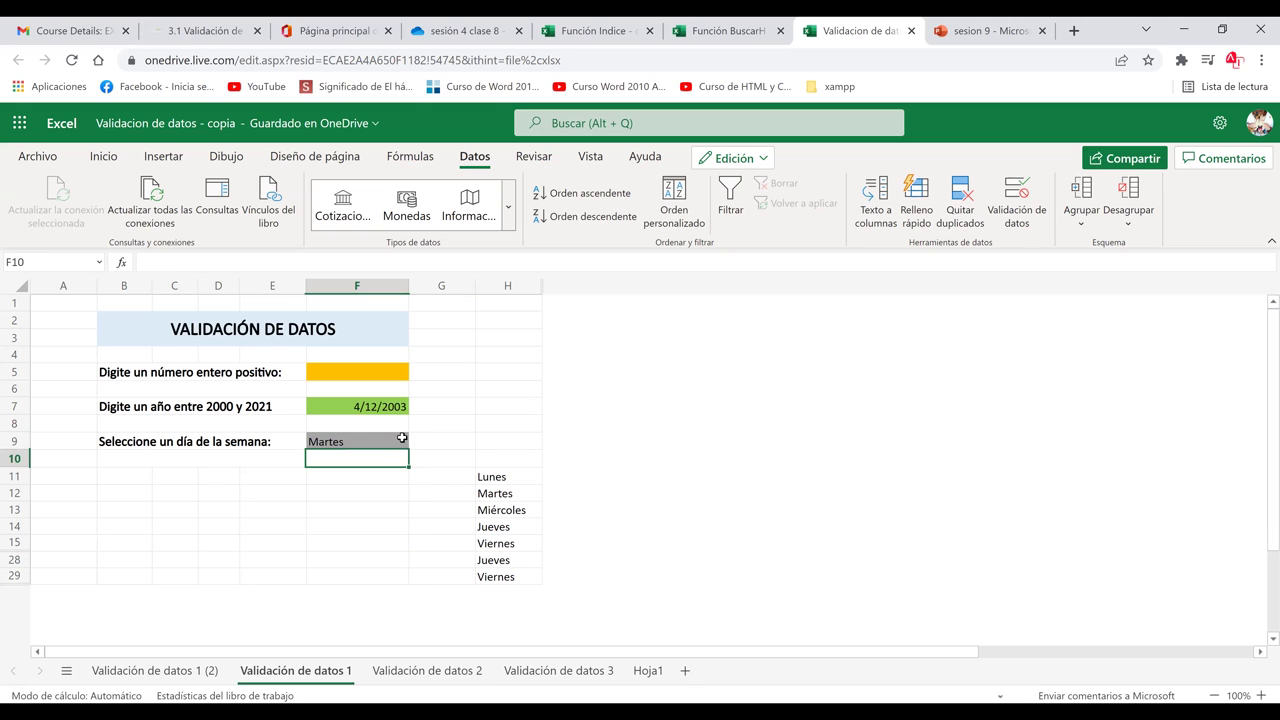
{"action": "left_click", "coordinate": [403, 444]}
{"action": "left_click", "coordinate": [417, 441]}
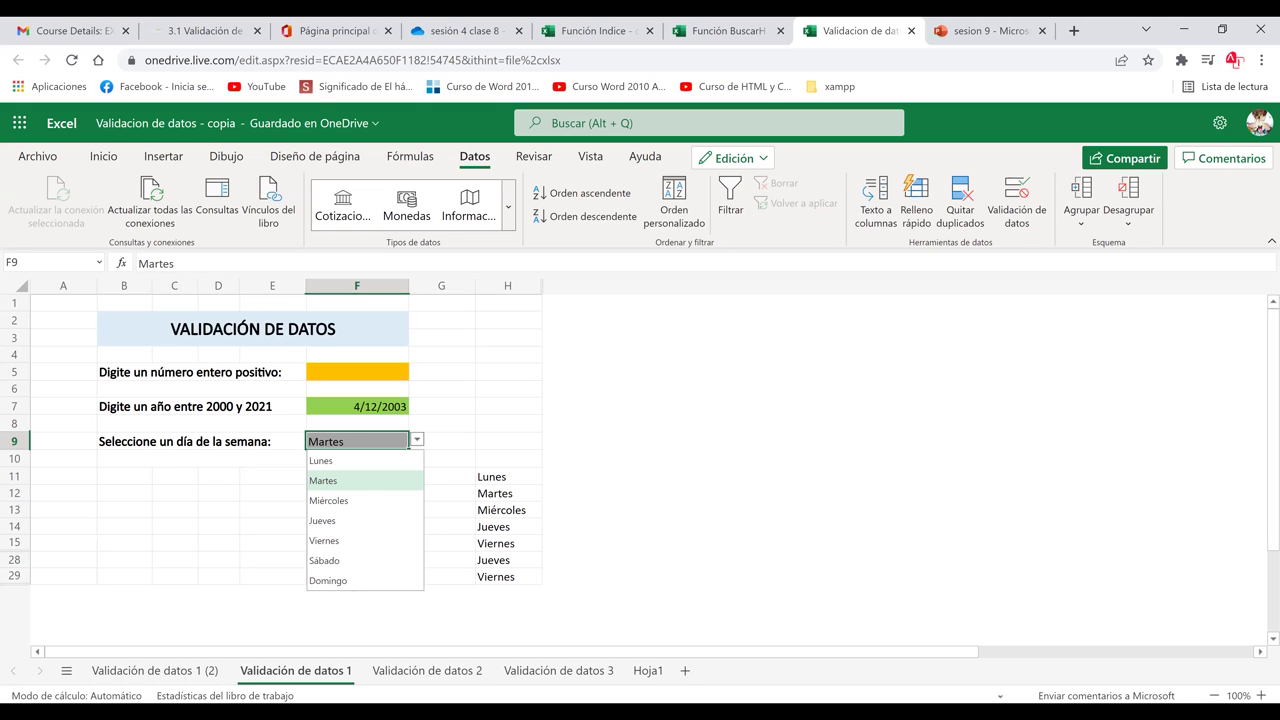
{"action": "left_click", "coordinate": [340, 585]}
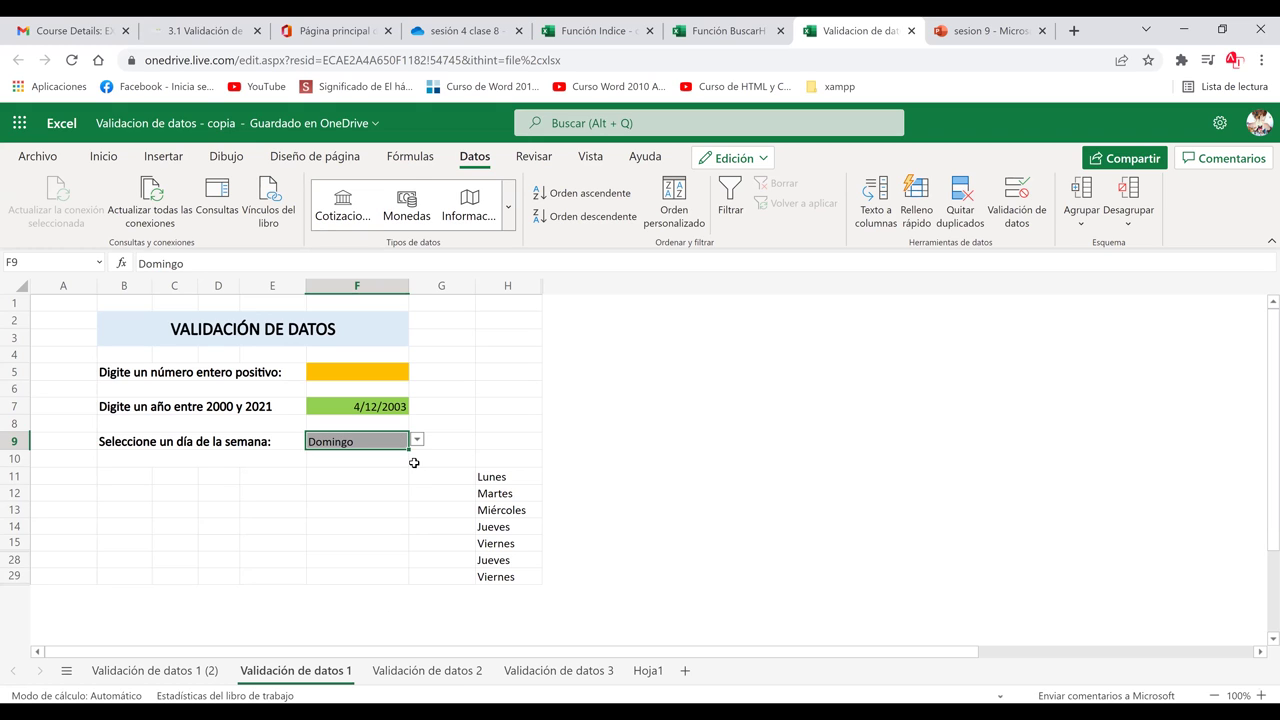
Choose Martes from the weekday dropdown list in F9.
{"action": "left_click", "coordinate": [376, 487]}
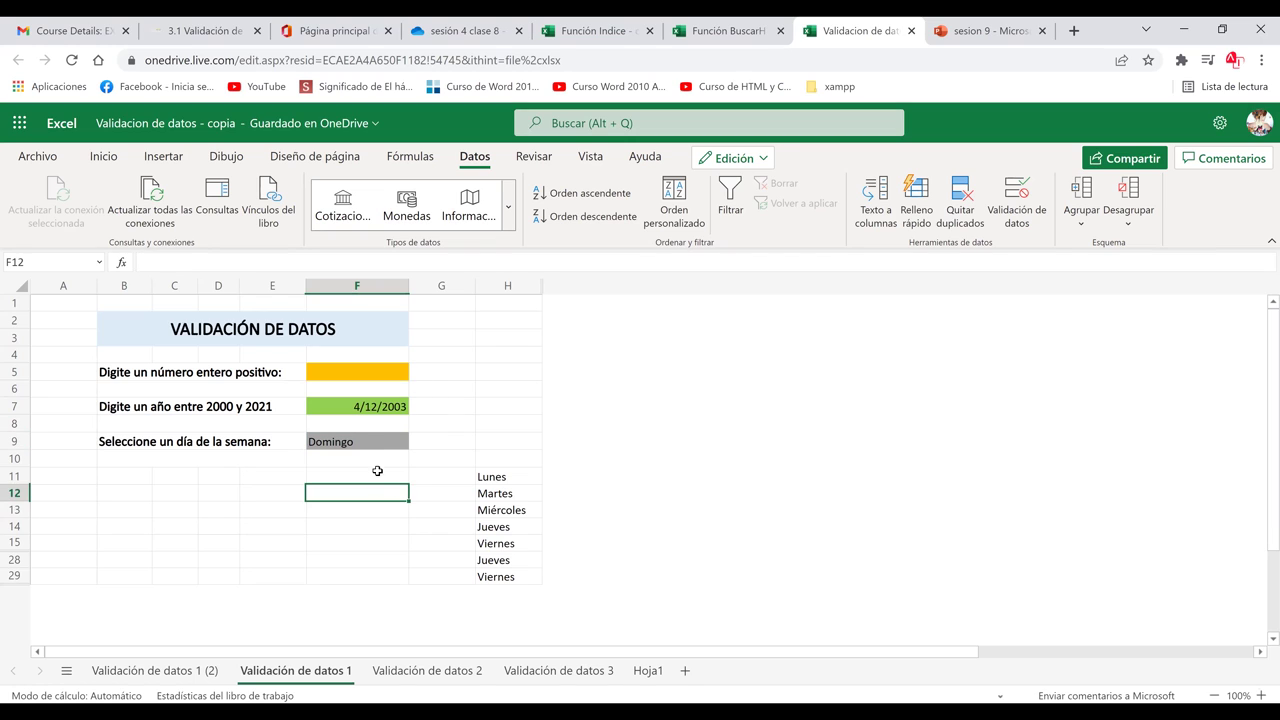
{"action": "left_click", "coordinate": [378, 440]}
{"action": "left_click", "coordinate": [418, 442]}
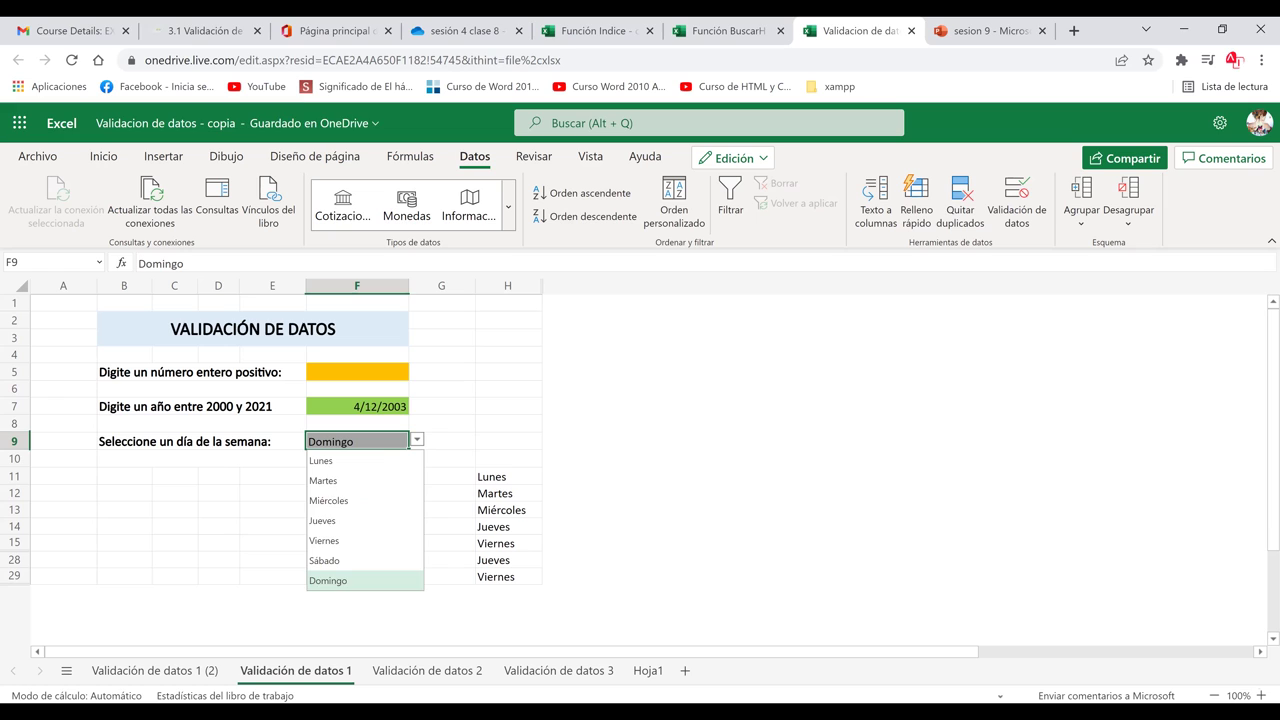
{"action": "left_click", "coordinate": [334, 481]}
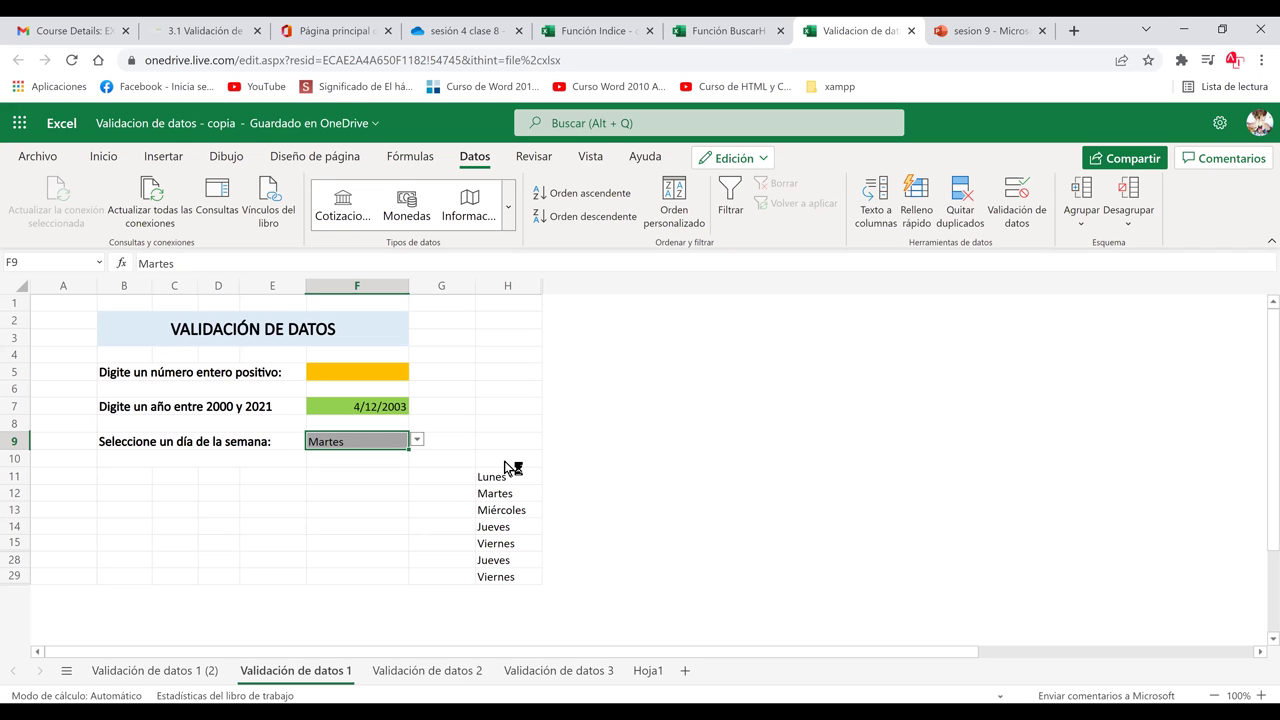
{"action": "left_click_drag", "start_coordinate": [498, 487], "coordinate": [498, 470]}
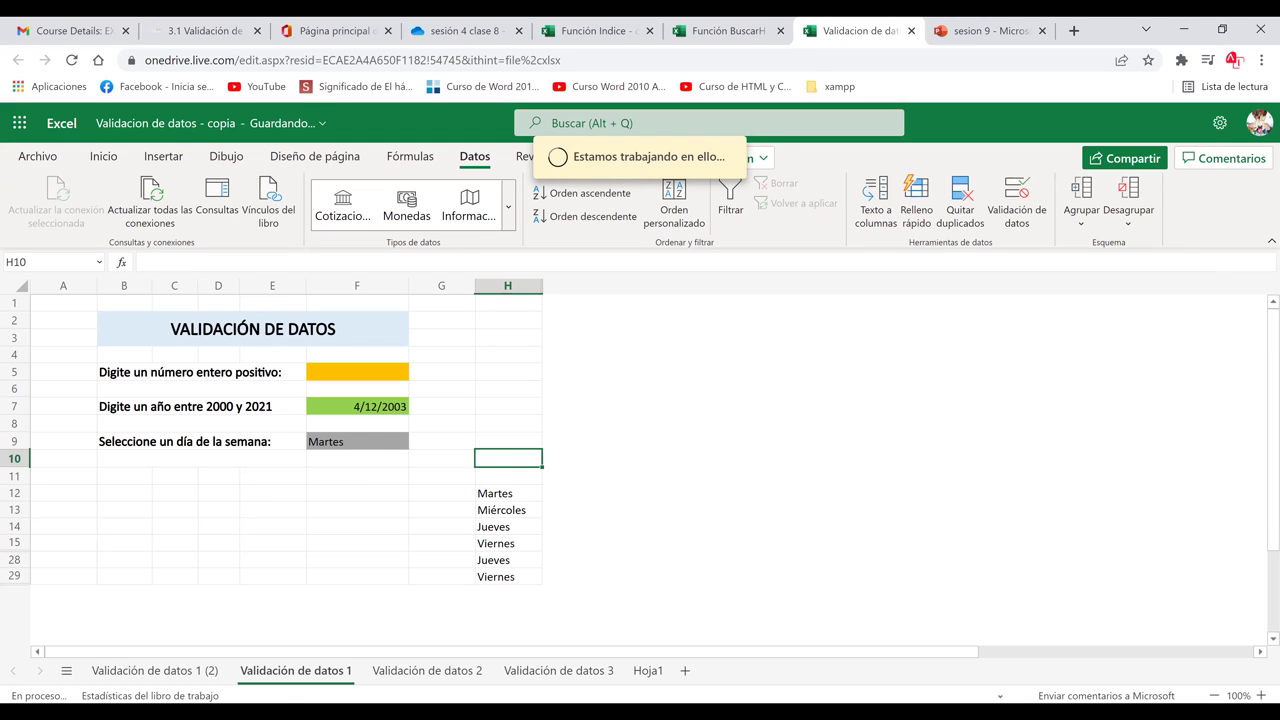
Clear all data validation settings from F9 and apply the change.
{"action": "left_click", "coordinate": [393, 447]}
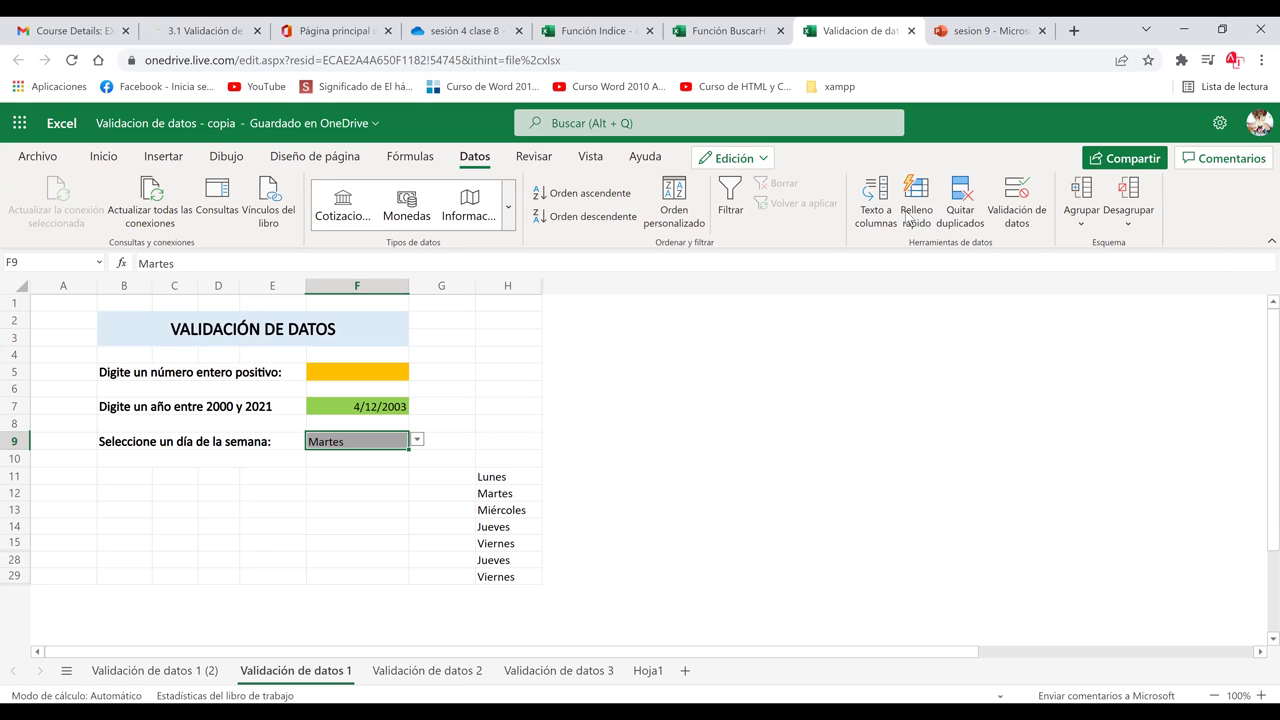
{"action": "left_click", "coordinate": [1025, 203]}
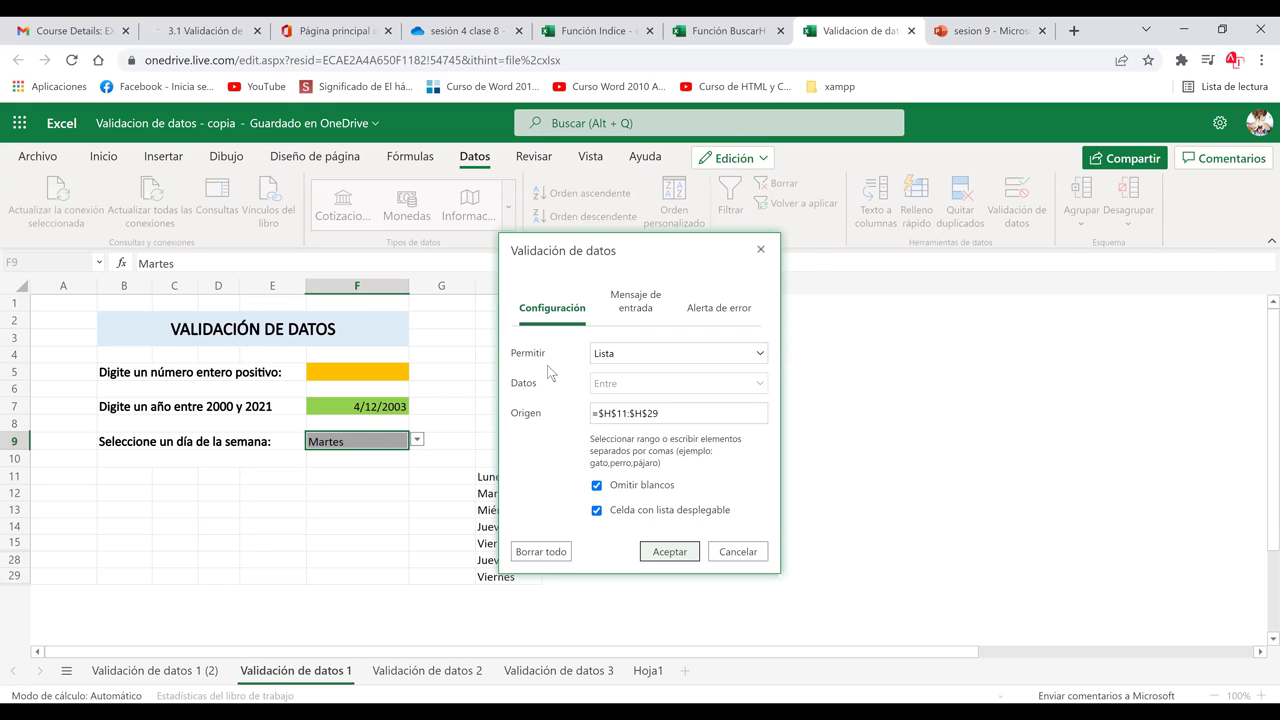
{"action": "left_click", "coordinate": [537, 556]}
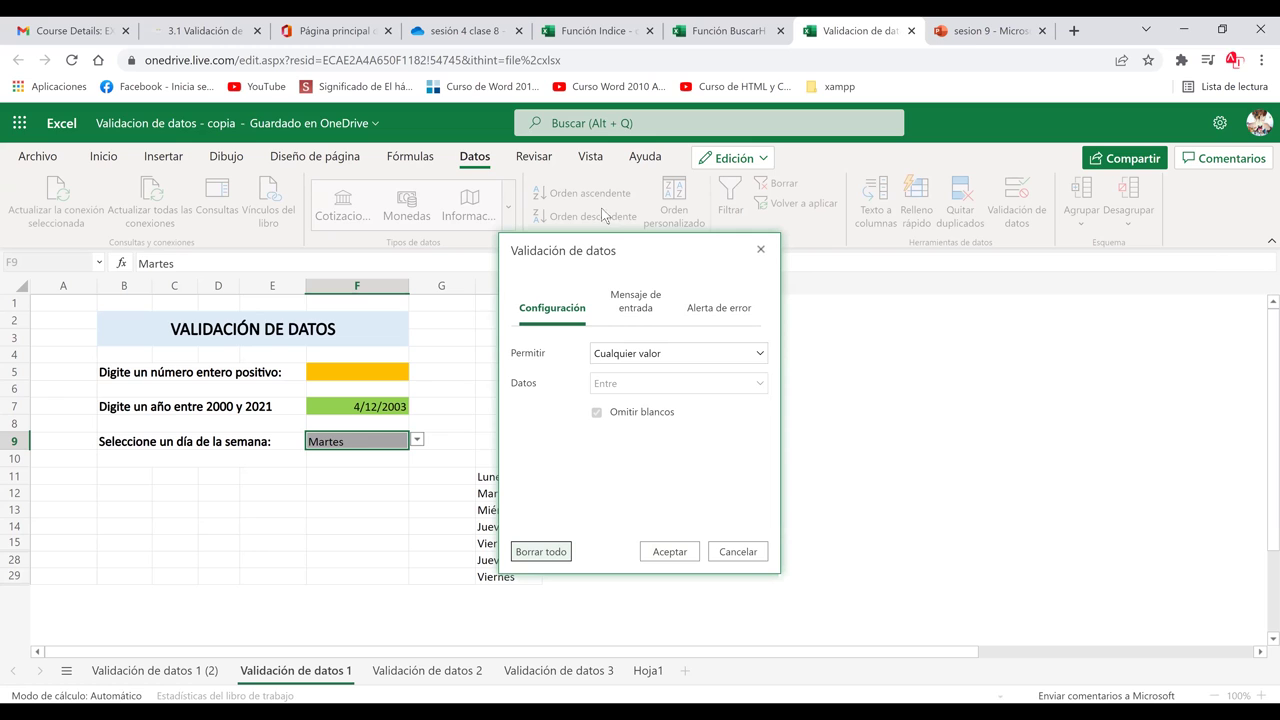
{"action": "left_click", "coordinate": [672, 555]}
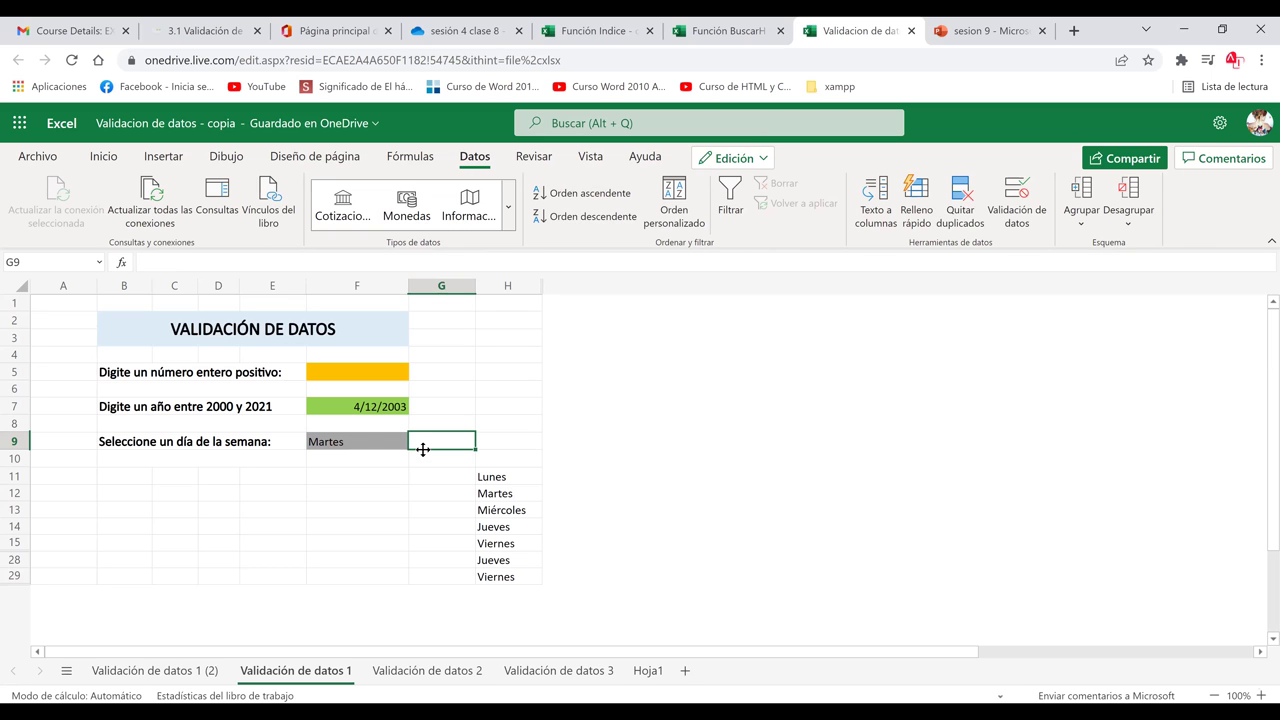
Delete the weekday entered in F9 so the cell is empty.
{"action": "left_click", "coordinate": [354, 453]}
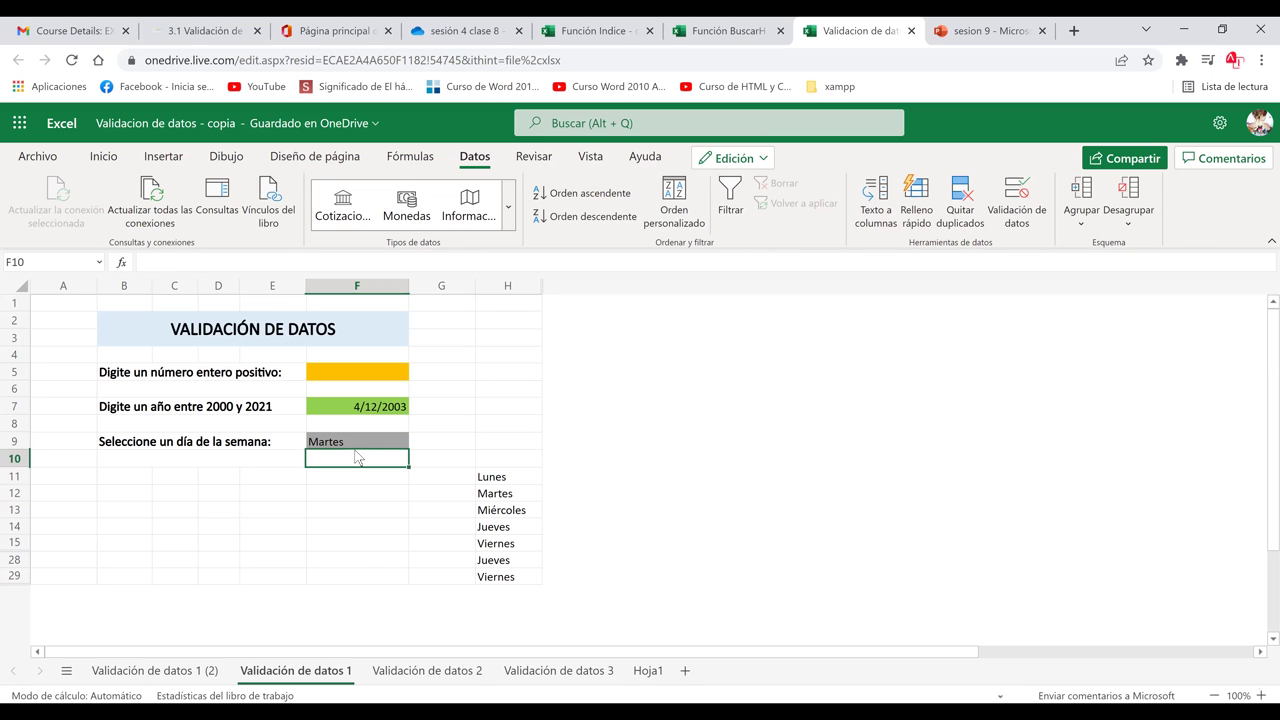
{"action": "right_click", "coordinate": [334, 456]}
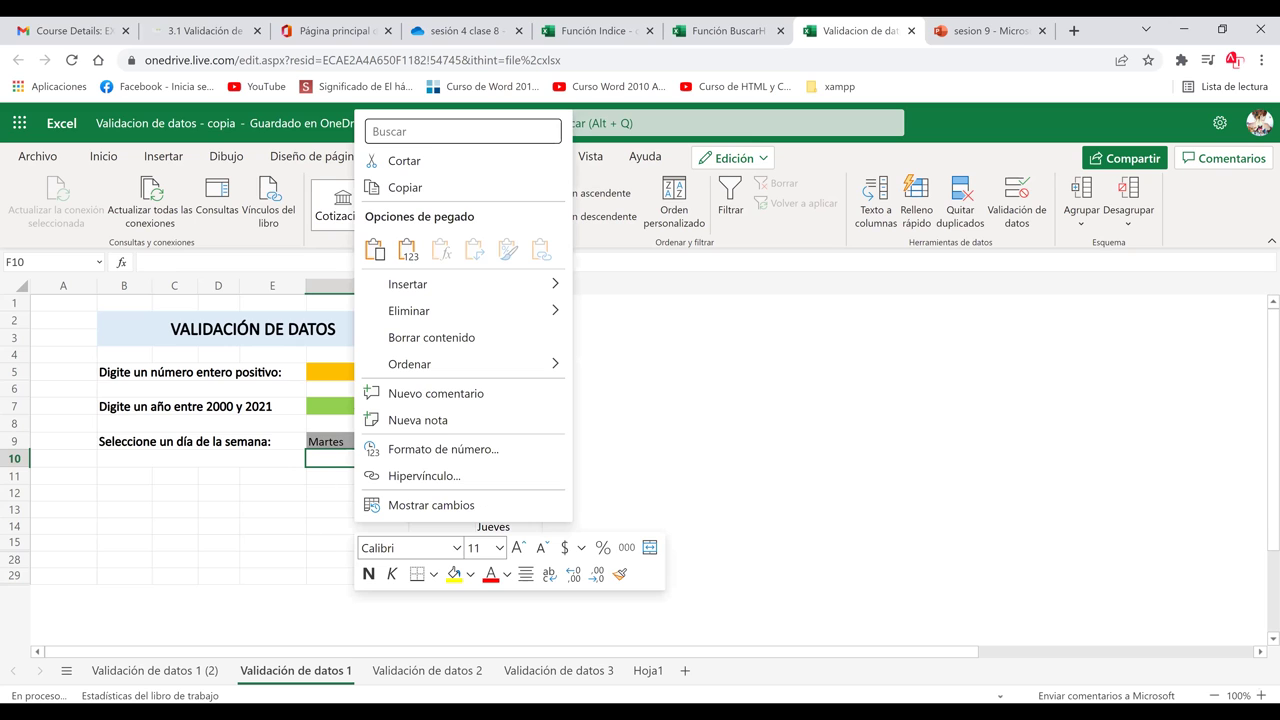
{"action": "left_click", "coordinate": [334, 441]}
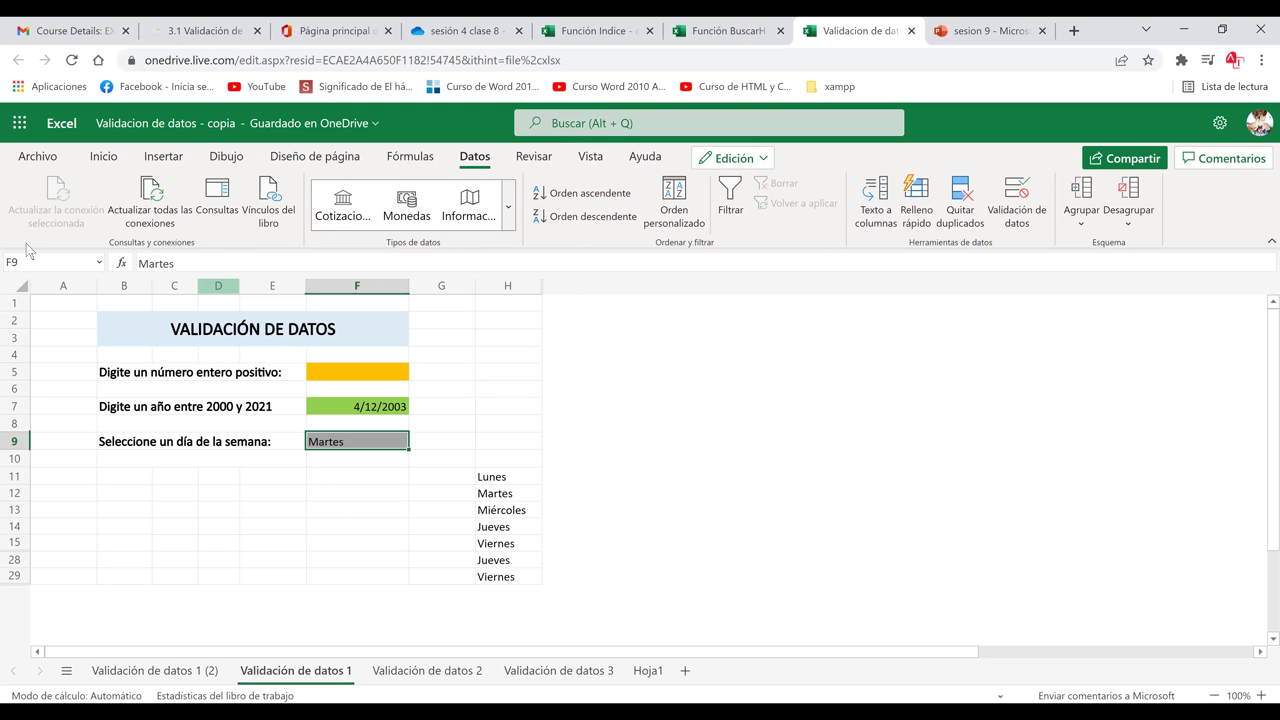
{"action": "key", "text": "BackSpace"}
{"action": "left_click", "coordinate": [396, 510]}
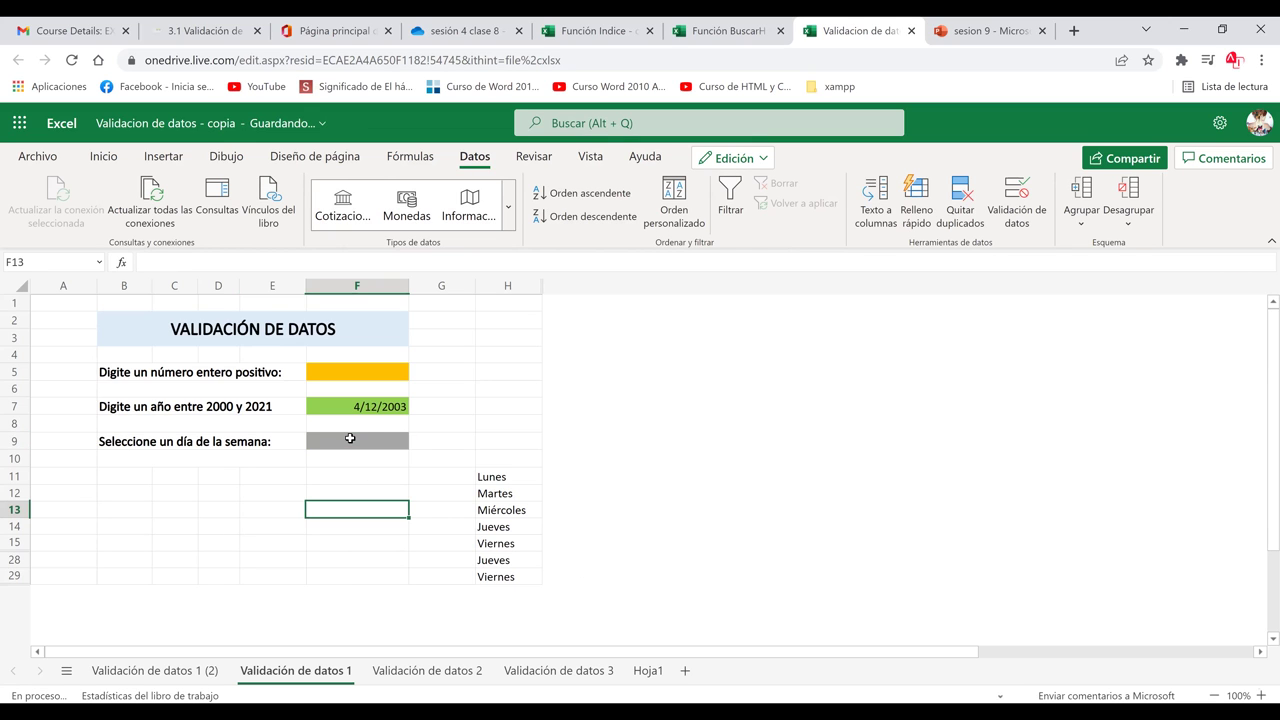
{"action": "left_click", "coordinate": [350, 438]}
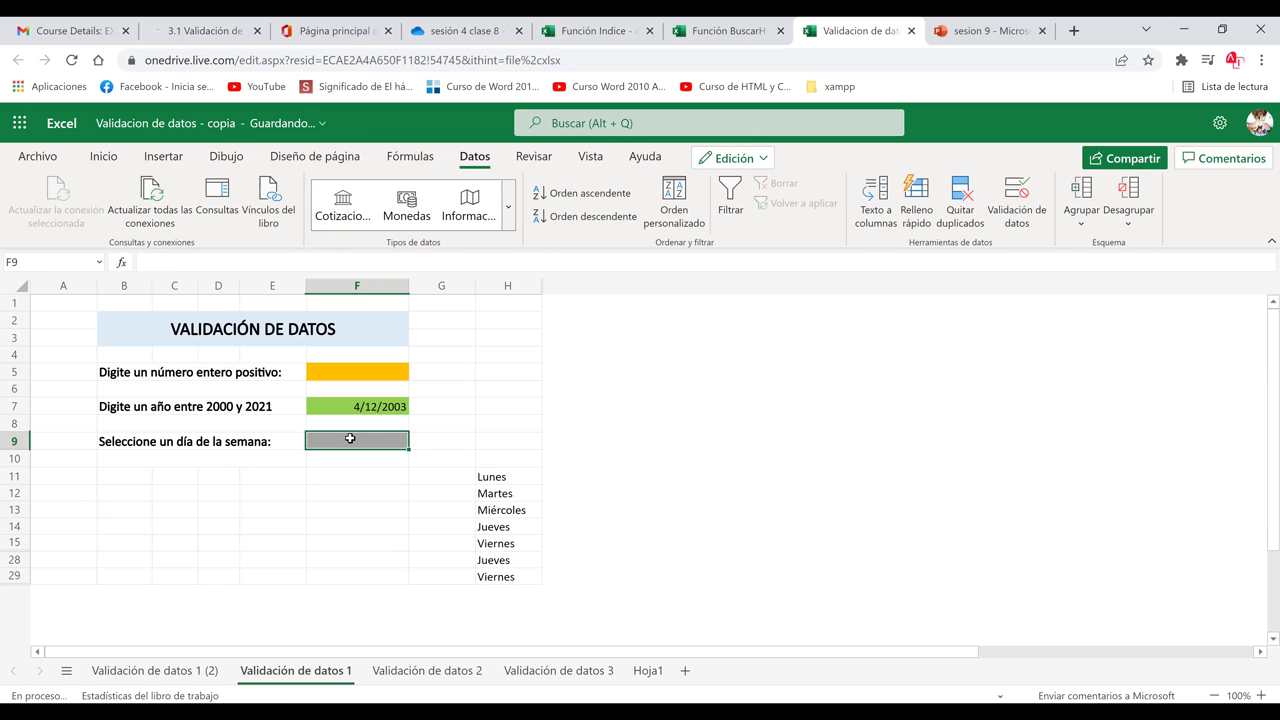
{"action": "left_click", "coordinate": [1024, 222]}
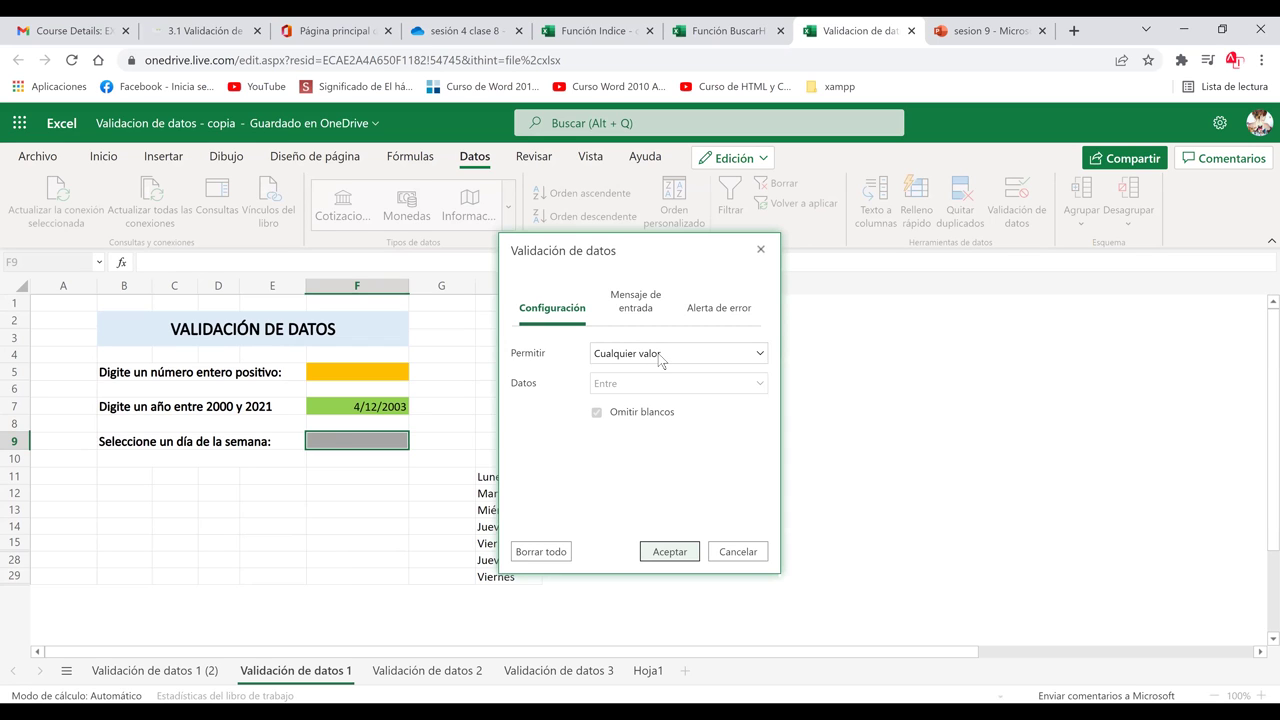
{"action": "left_click", "coordinate": [660, 355]}
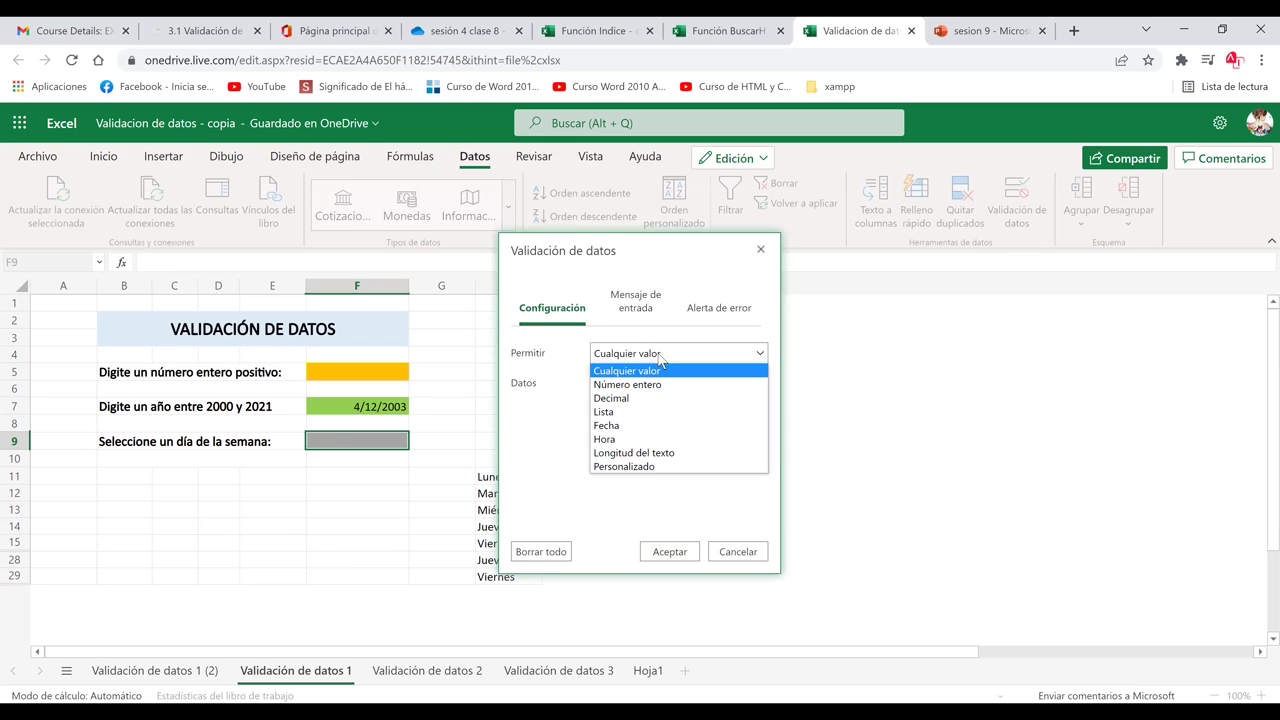
{"action": "left_click", "coordinate": [612, 414]}
{"action": "left_click", "coordinate": [613, 415]}
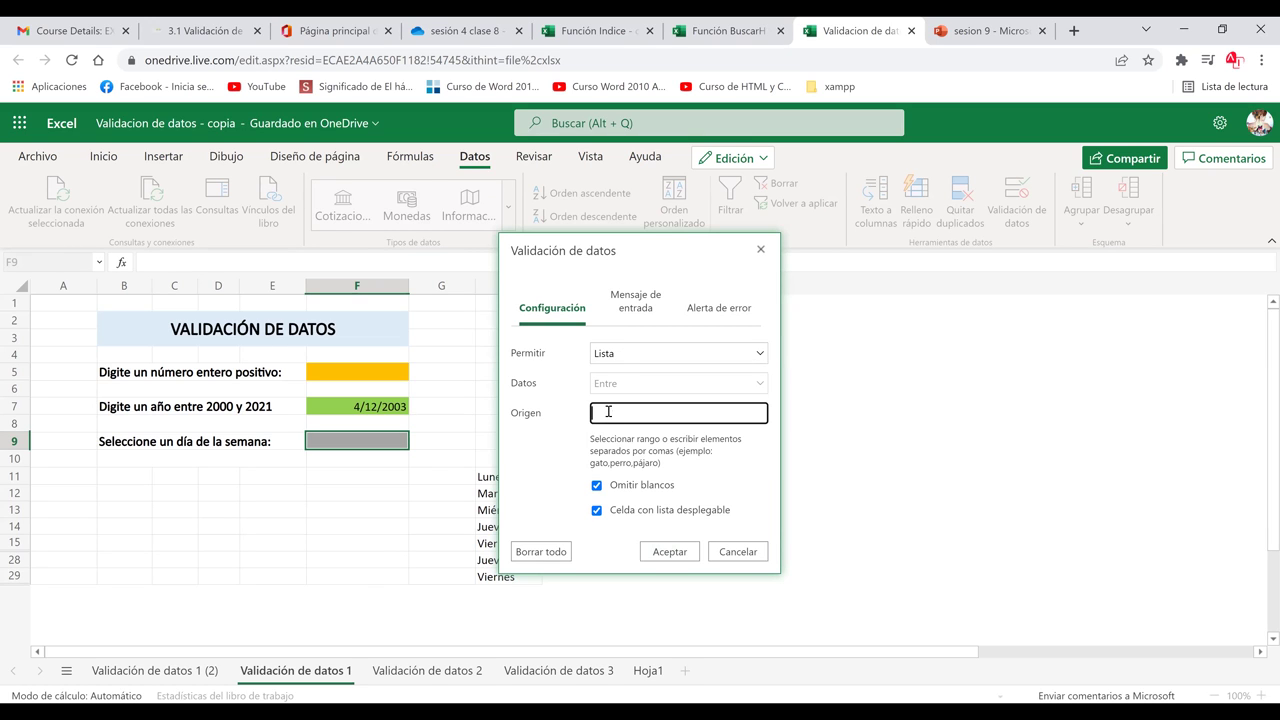
{"action": "left_click_drag", "start_coordinate": [650, 242], "coordinate": [888, 167]}
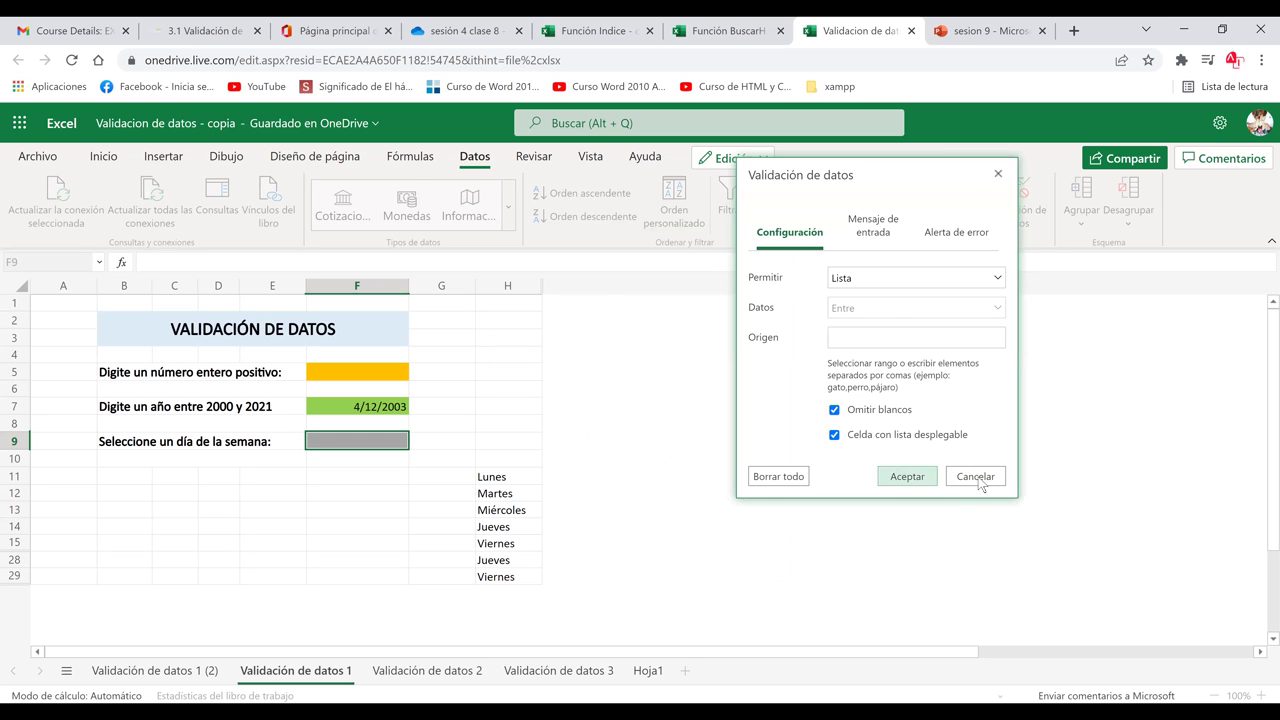
{"action": "key", "text": "Escape"}
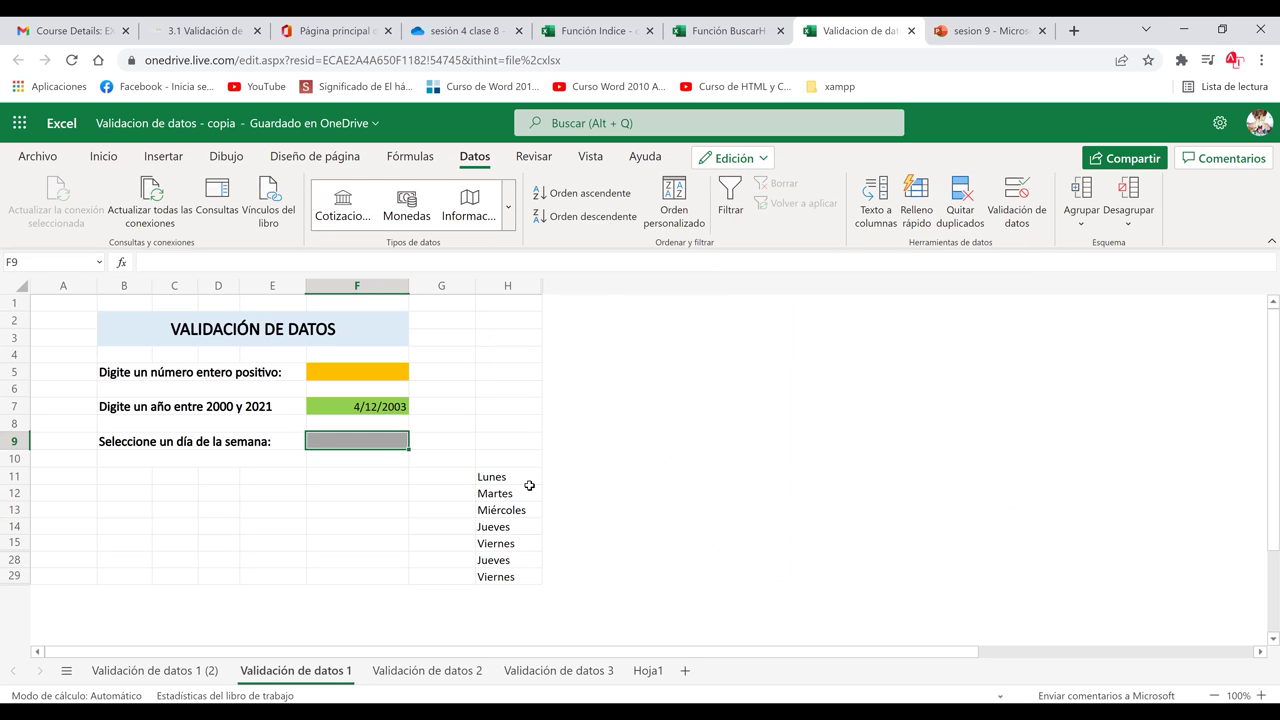
Try to extend the weekday series from Lunes and Martes in H11:H12 down to H29.
{"action": "left_click", "coordinate": [528, 480]}
{"action": "left_click_drag", "start_coordinate": [540, 485], "coordinate": [528, 580]}
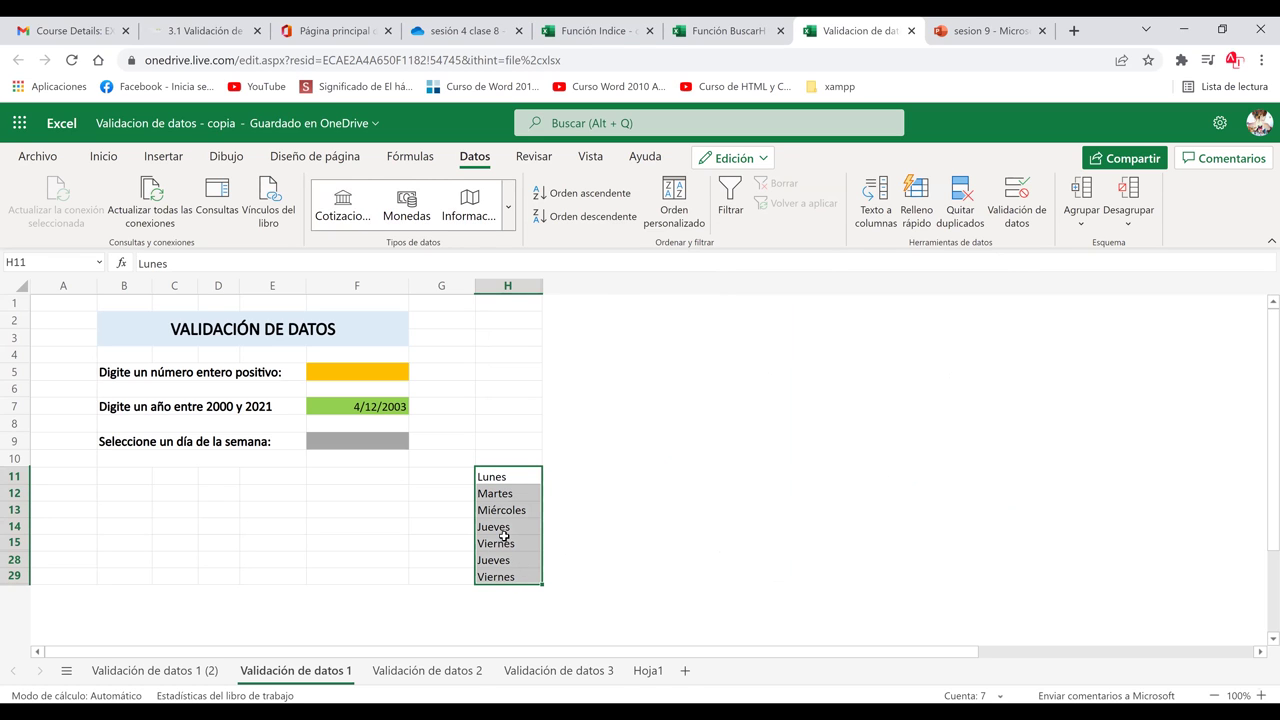
{"action": "left_click", "coordinate": [508, 473]}
{"action": "key", "text": "Down"}
{"action": "key", "text": "Up"}
{"action": "key", "text": "shift+Down"}
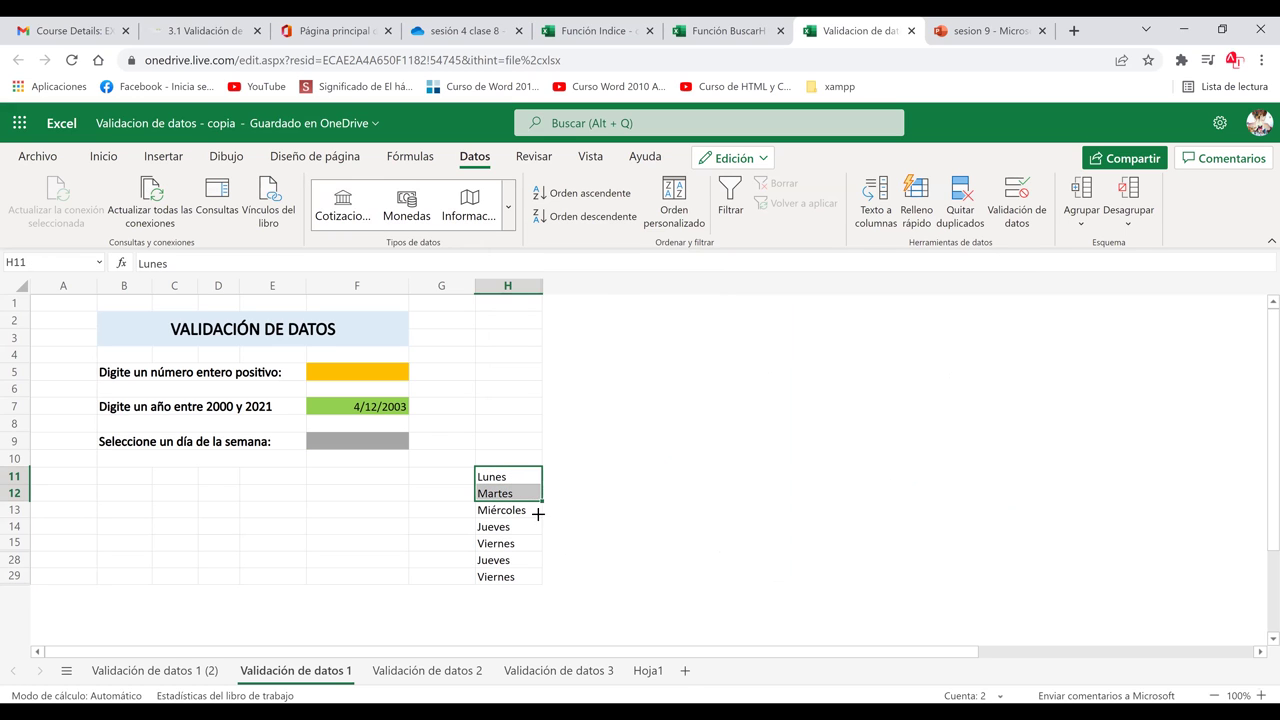
{"action": "left_click", "coordinate": [536, 572], "text": "shift"}
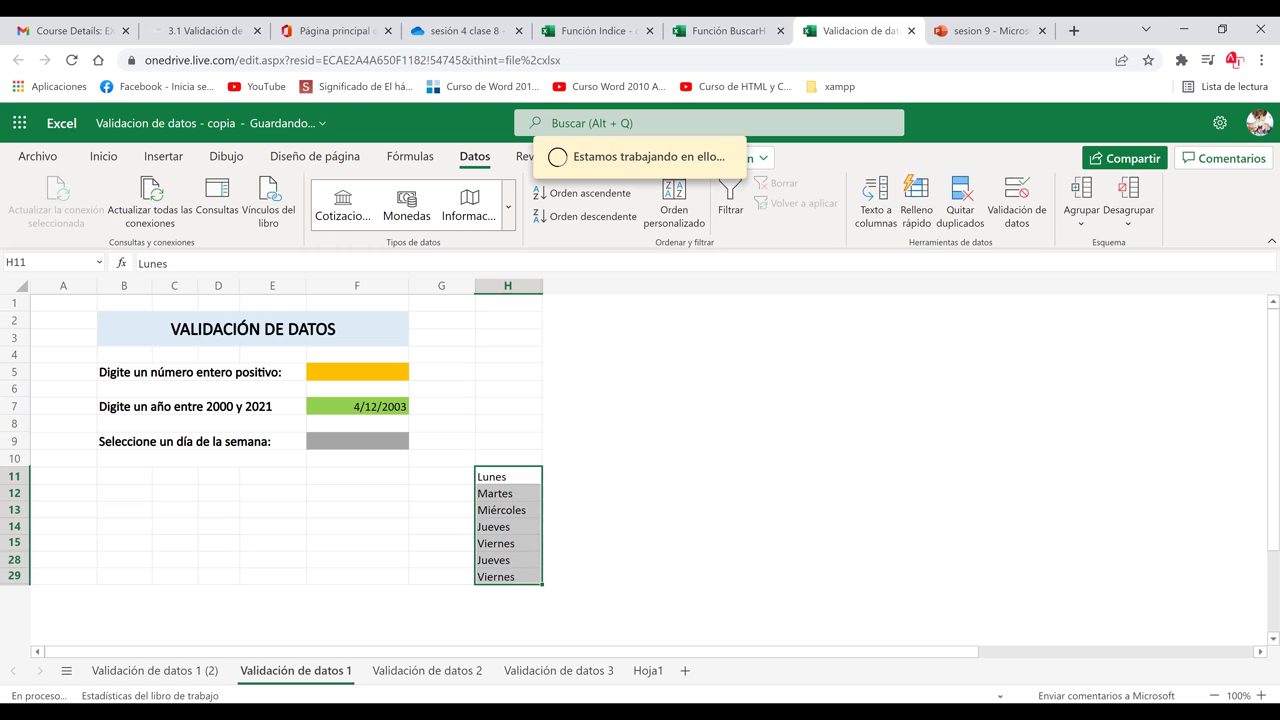
Try to fill the weekday series down to H29 starting only from Lunes in H11.
{"action": "left_click", "coordinate": [402, 543]}
{"action": "mouse_move", "coordinate": [508, 477]}
{"action": "left_mouse_down"}
{"action": "mouse_move", "coordinate": [541, 501]}
{"action": "mouse_move", "coordinate": [535, 575]}
{"action": "left_mouse_up"}
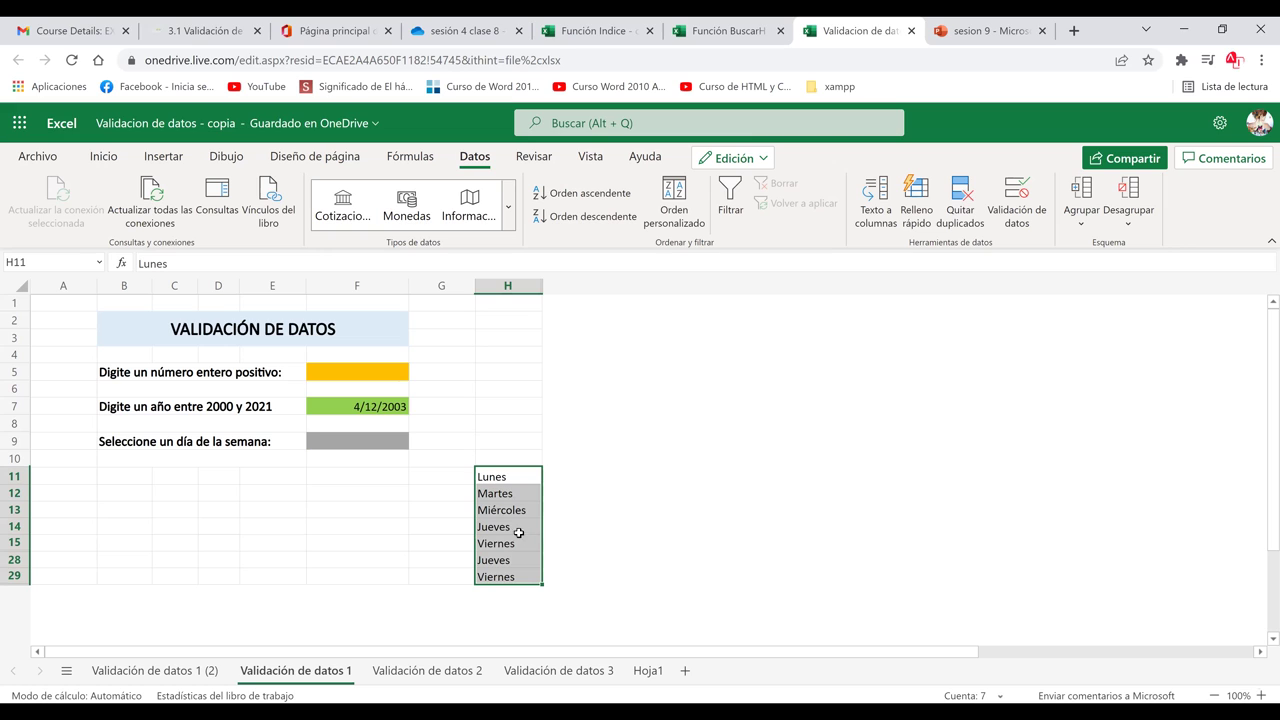
{"action": "left_click", "coordinate": [406, 521]}
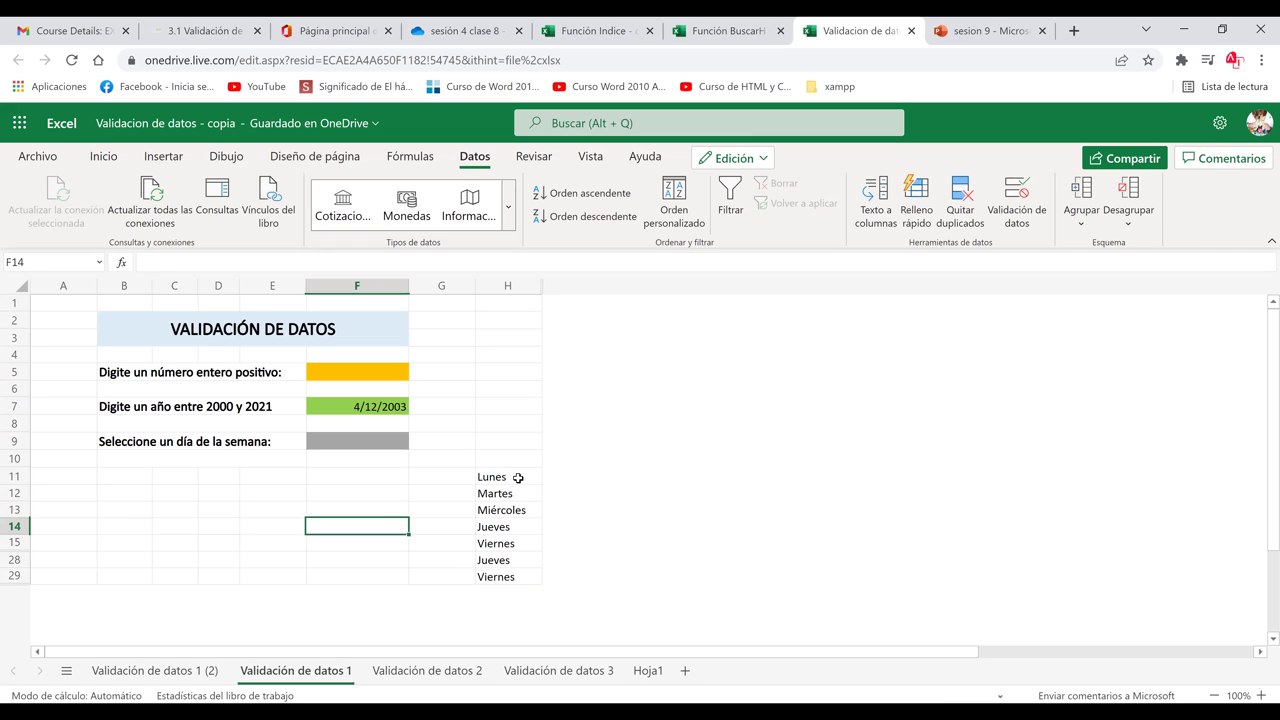
{"action": "left_click", "coordinate": [518, 478]}
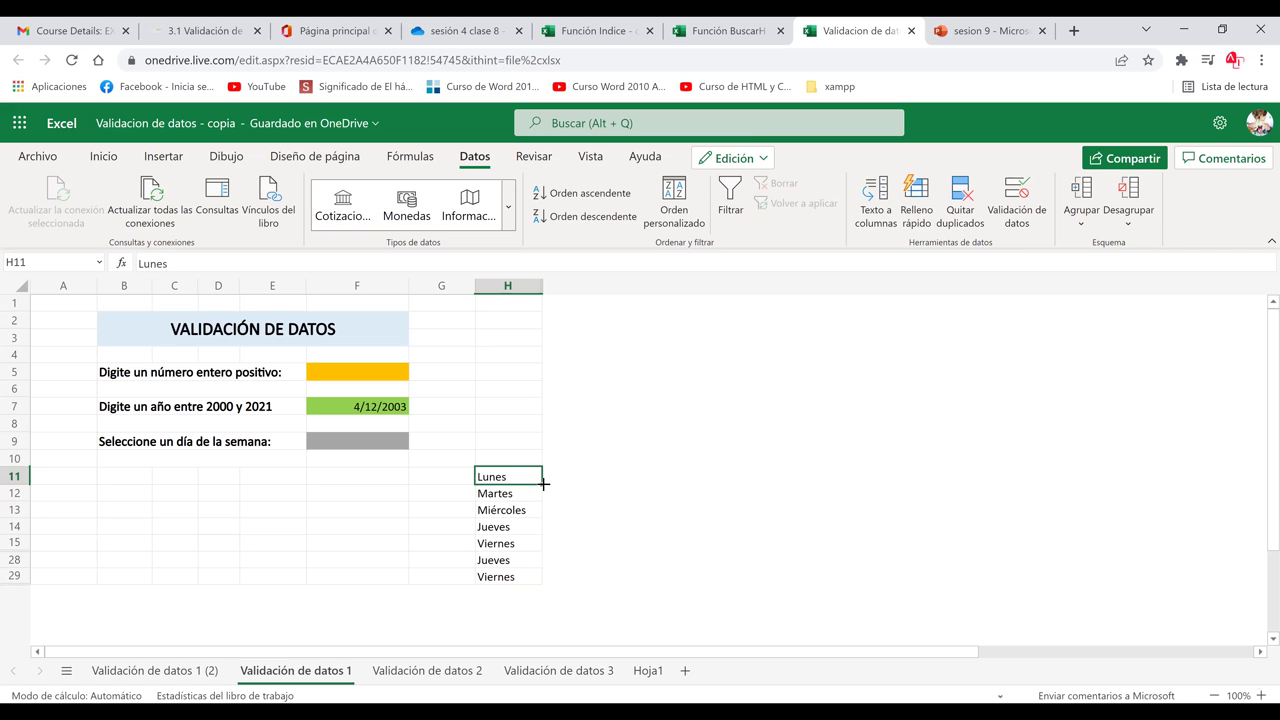
{"action": "left_click_drag", "start_coordinate": [542, 486], "coordinate": [541, 587]}
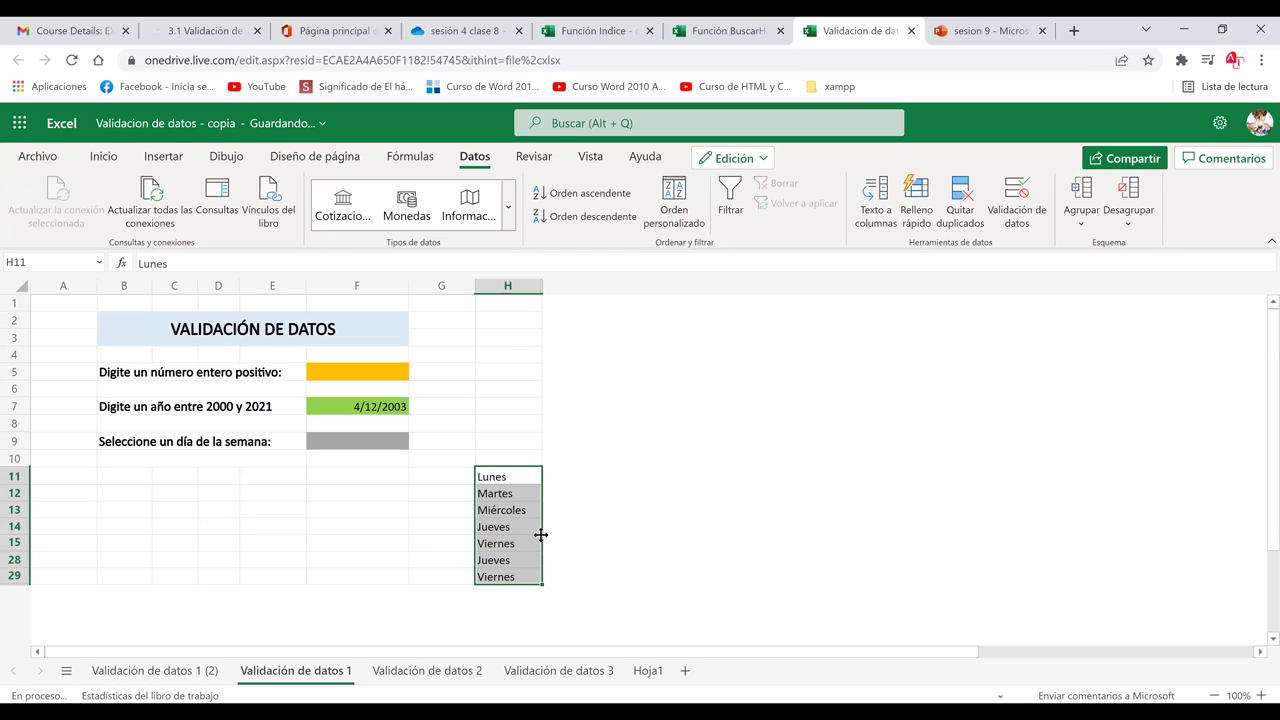
{"action": "left_click", "coordinate": [503, 512]}
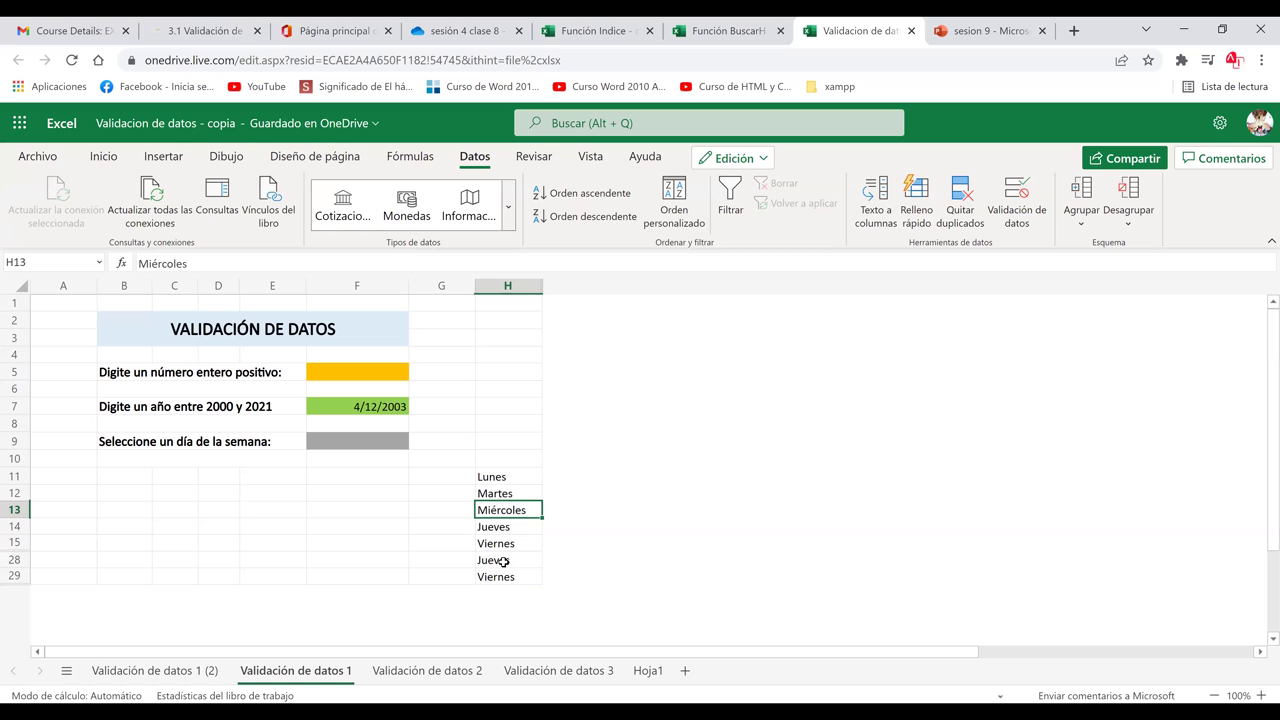
Replace the last two weekdays in column H with Sábado in H28 and Domingo in H29.
{"action": "left_click", "coordinate": [504, 562]}
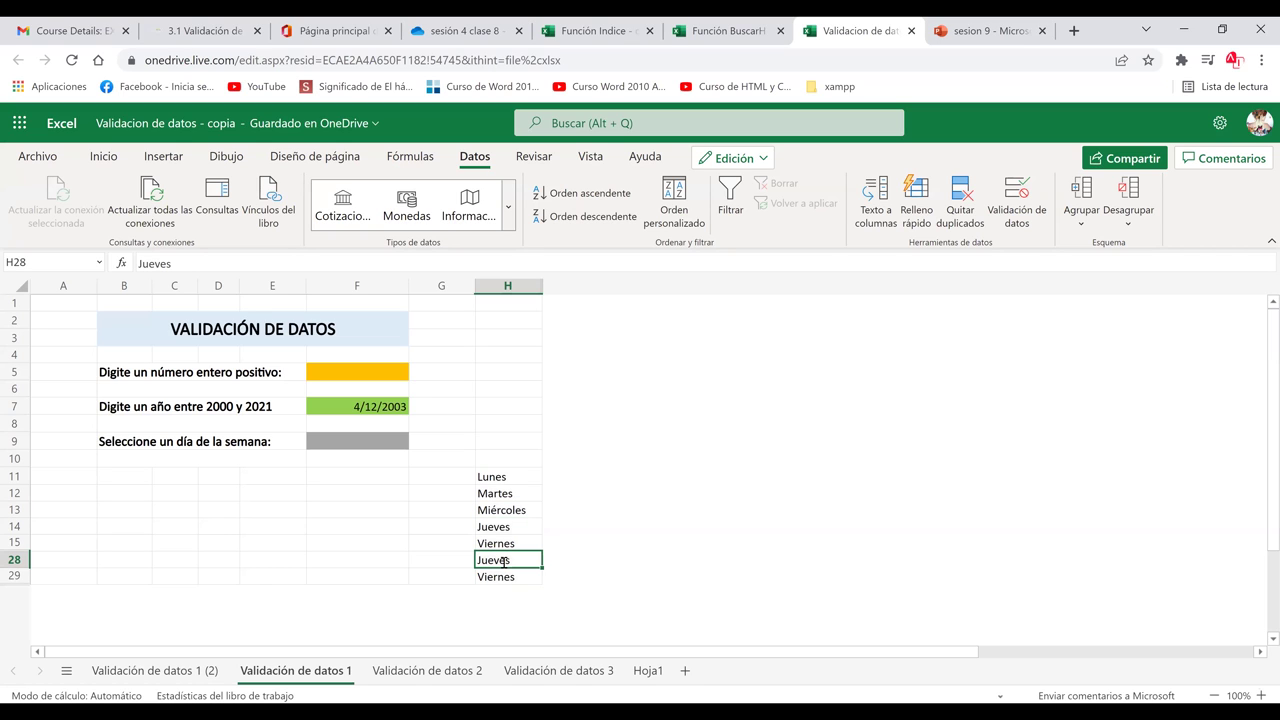
{"action": "type", "text": "S"}
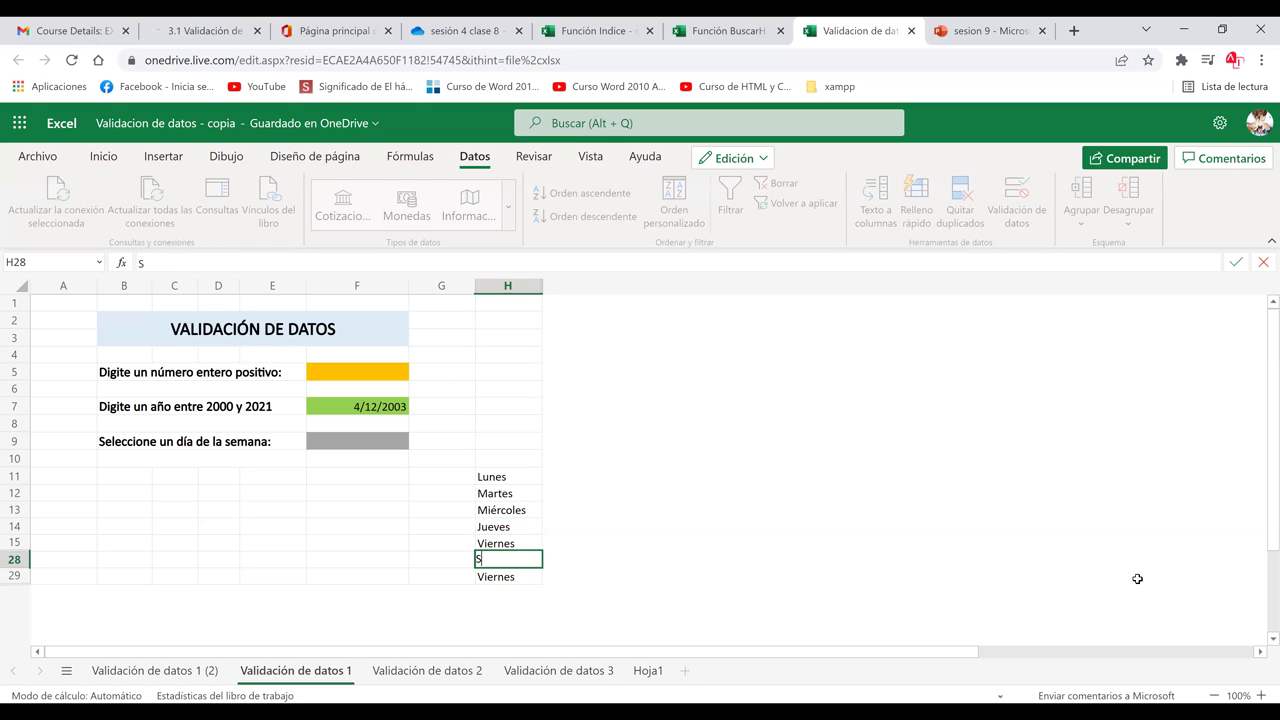
{"action": "type", "text": "ábado"}
{"action": "key", "text": "Return"}
{"action": "type", "text": "Domingo"}
{"action": "left_click", "coordinate": [532, 525]}
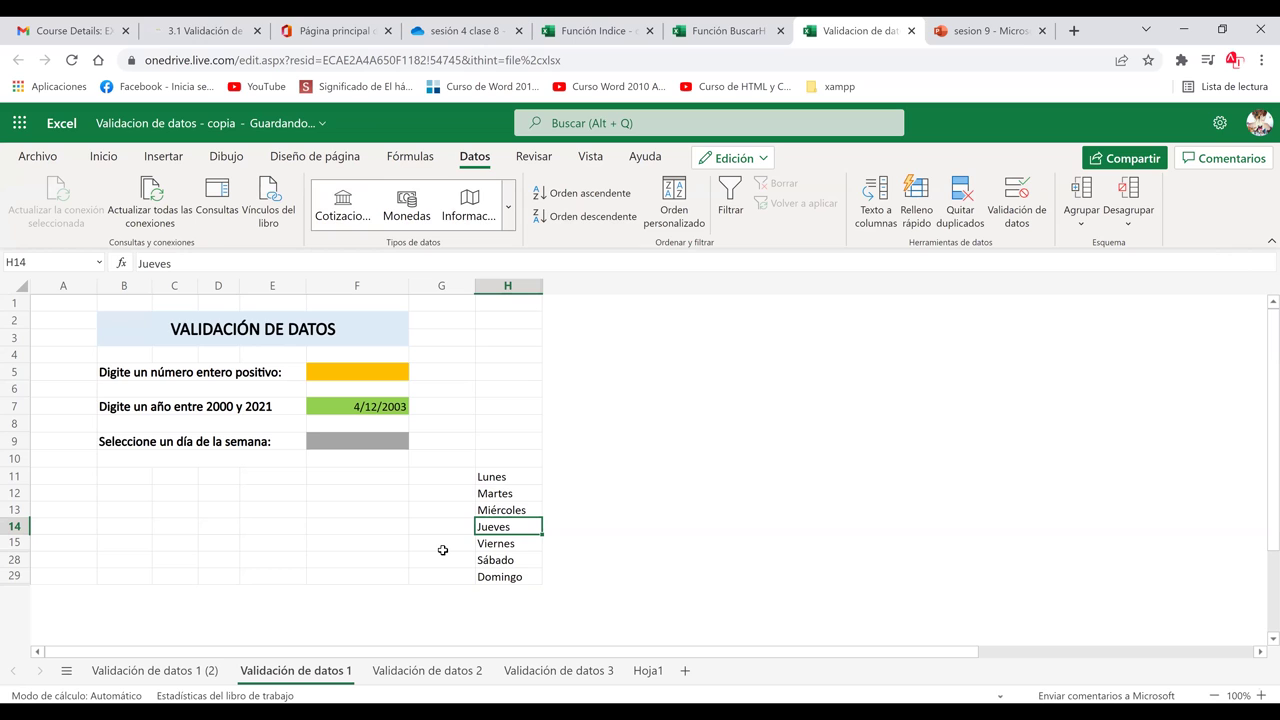
Apply list validation to F9 with the weekday cells =$H$11:$H$29 as its source.
{"action": "left_click", "coordinate": [366, 443]}
{"action": "left_click", "coordinate": [1024, 196]}
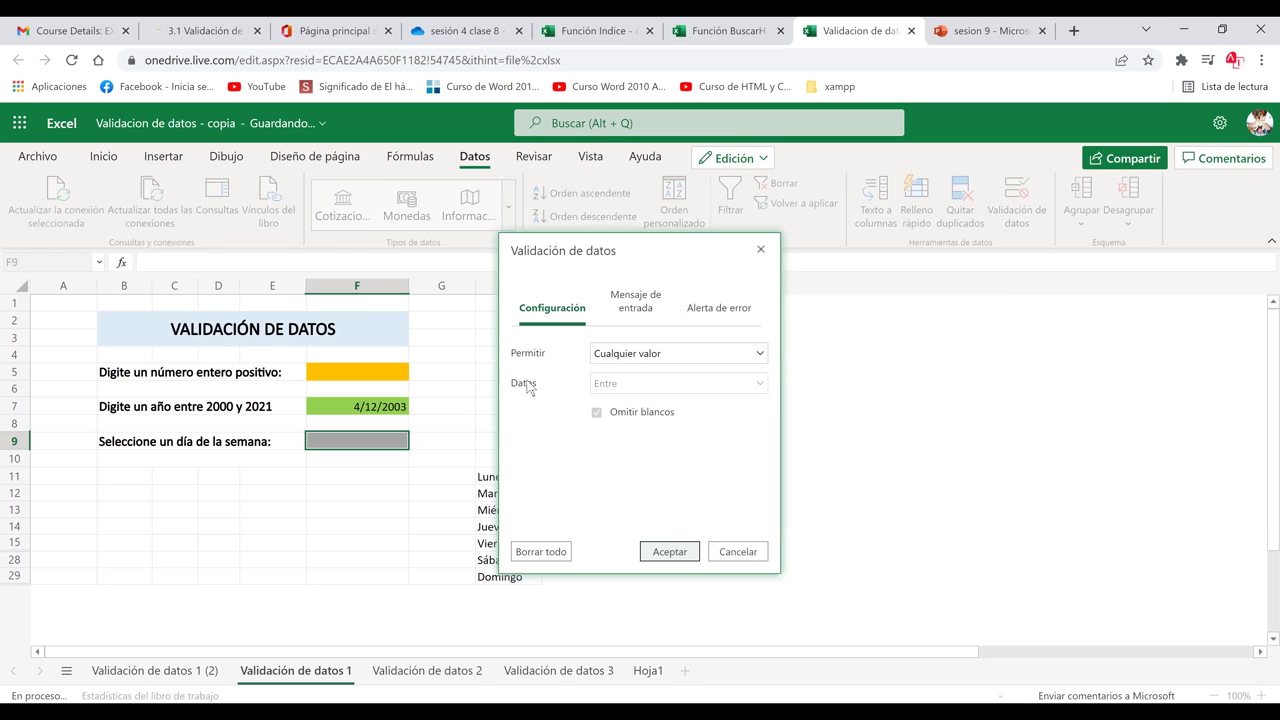
{"action": "left_click", "coordinate": [693, 358]}
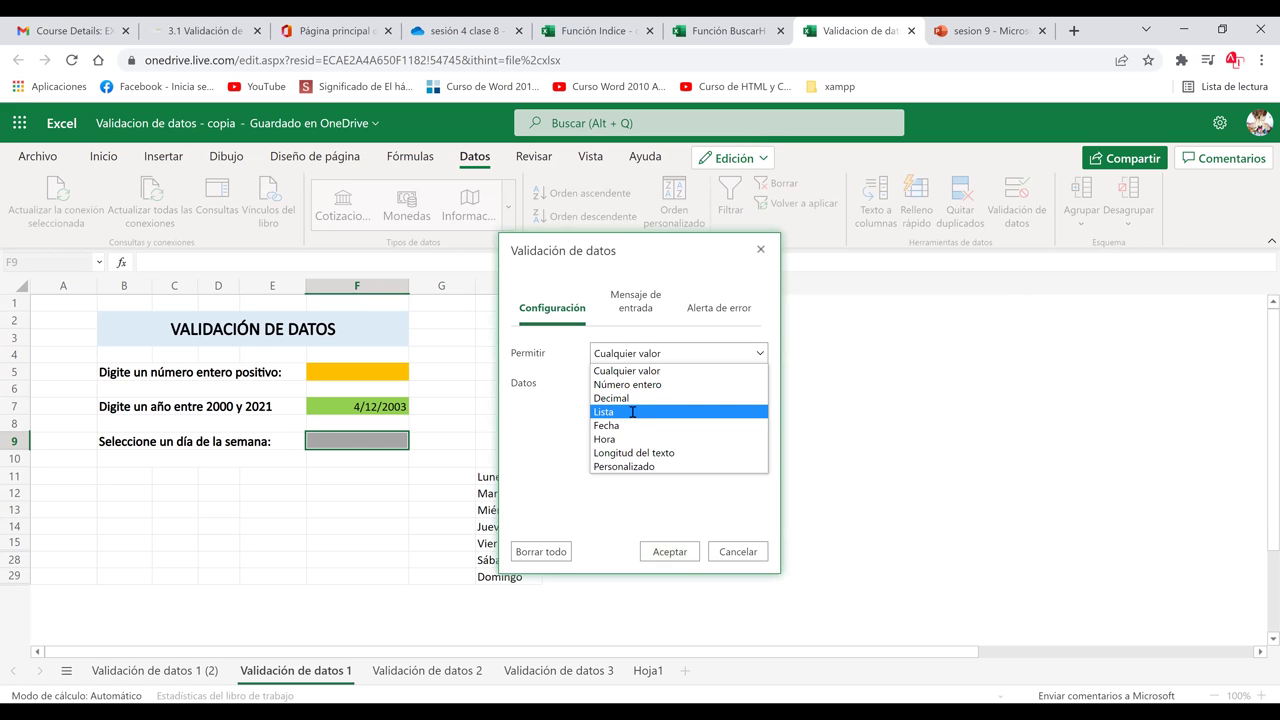
{"action": "left_click", "coordinate": [632, 412]}
{"action": "left_click_drag", "start_coordinate": [677, 260], "coordinate": [927, 297]}
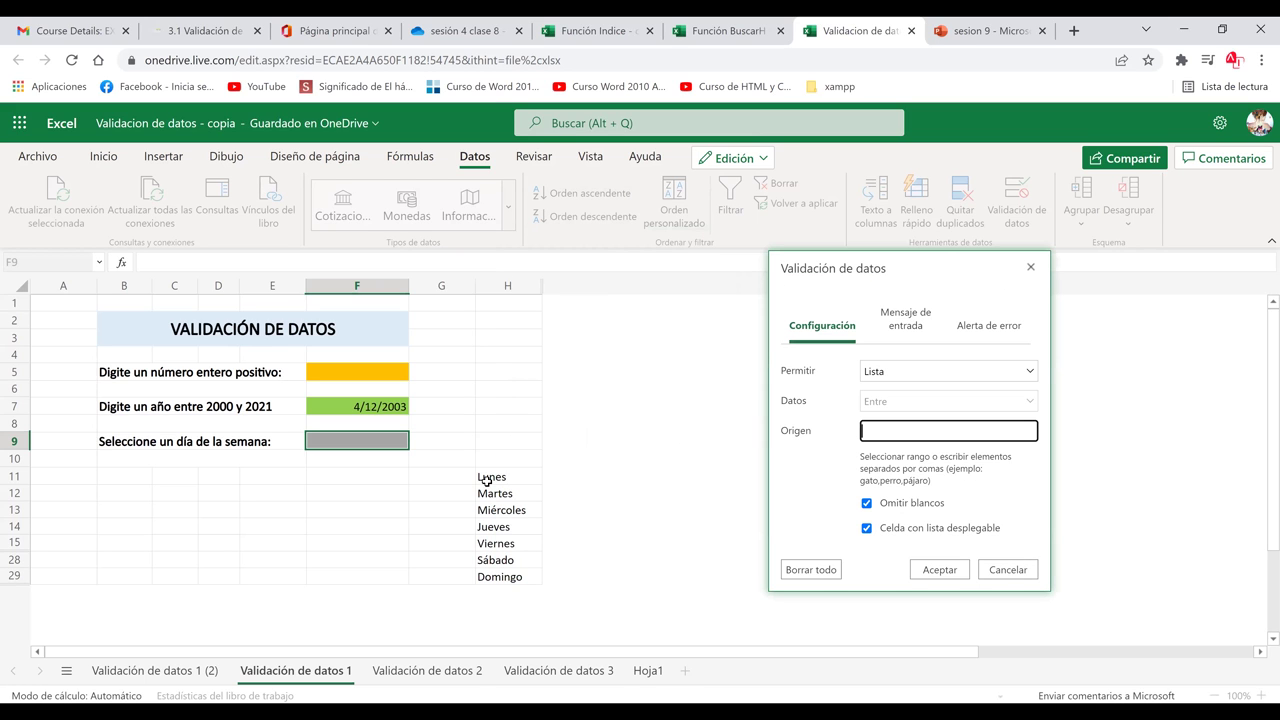
{"action": "left_click_drag", "start_coordinate": [490, 476], "coordinate": [497, 580]}
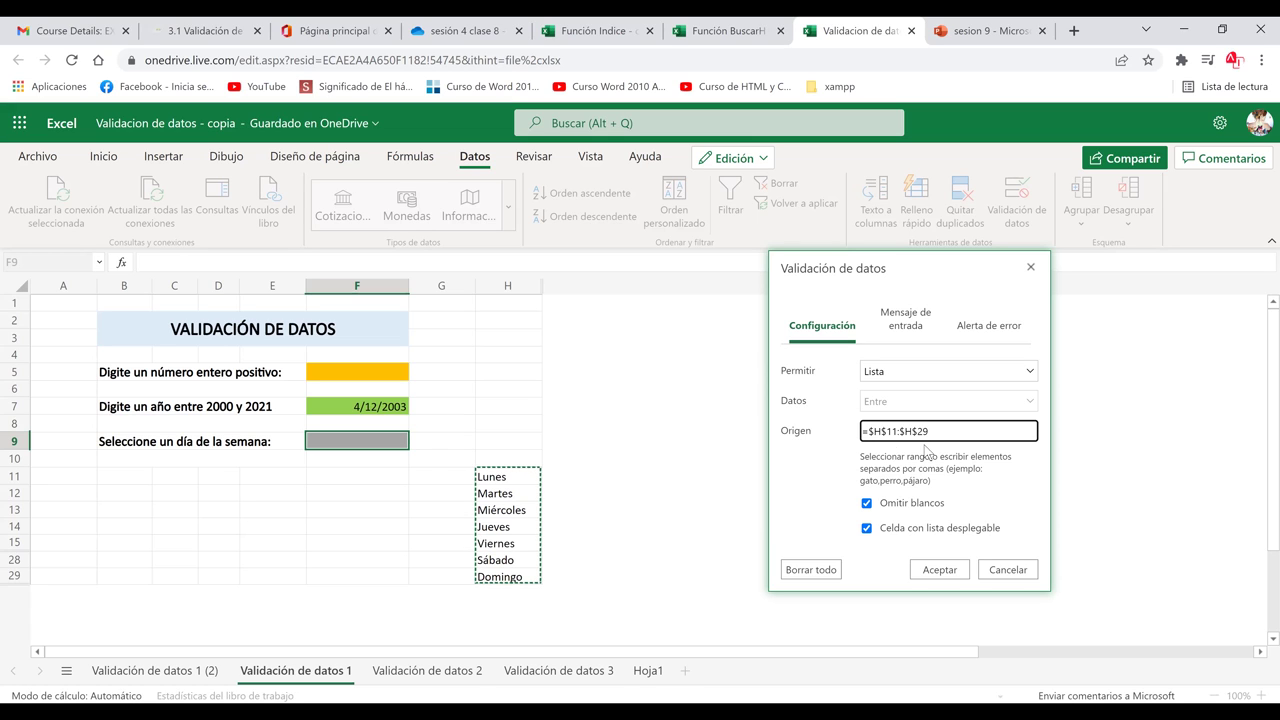
{"action": "left_click", "coordinate": [933, 570]}
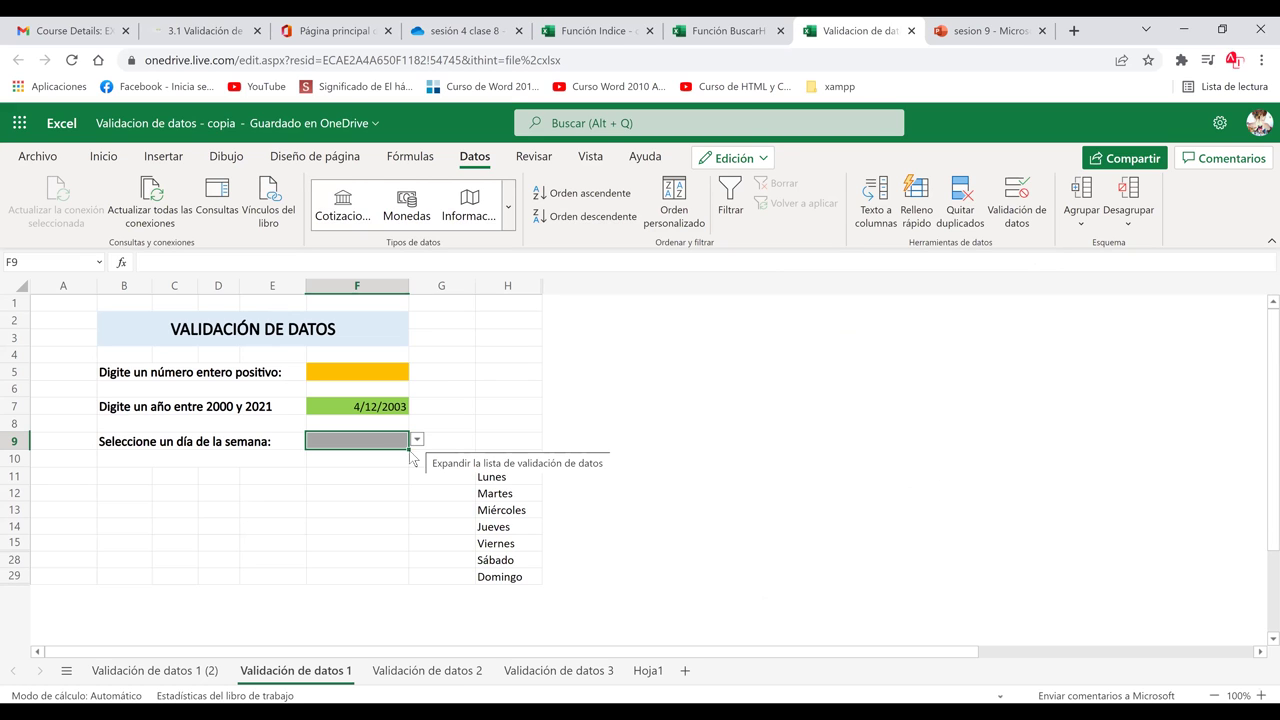
Test the new dropdown list in F9 by choosing Sábado.
{"action": "key", "text": "alt+Down"}
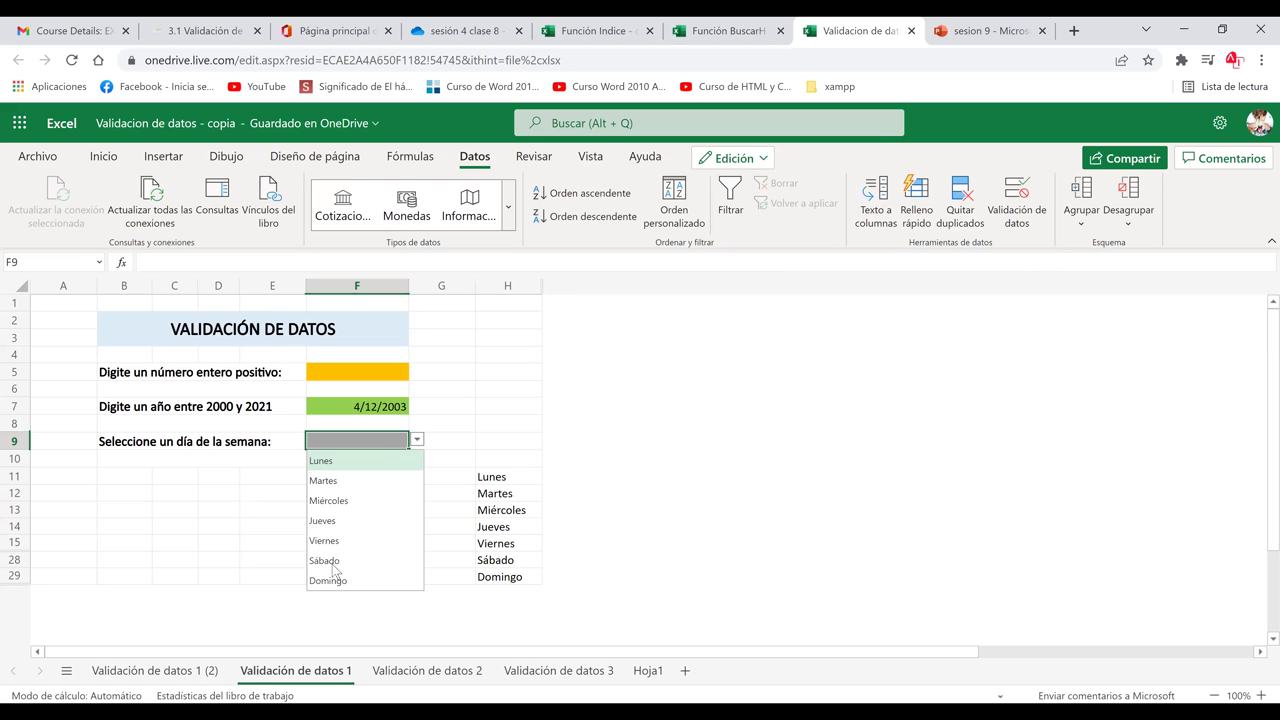
{"action": "key", "text": "Down"}
{"action": "key", "text": "Down"}
{"action": "key", "text": "Down"}
{"action": "key", "text": "Down"}
{"action": "key", "text": "Down"}
{"action": "key", "text": "Return"}
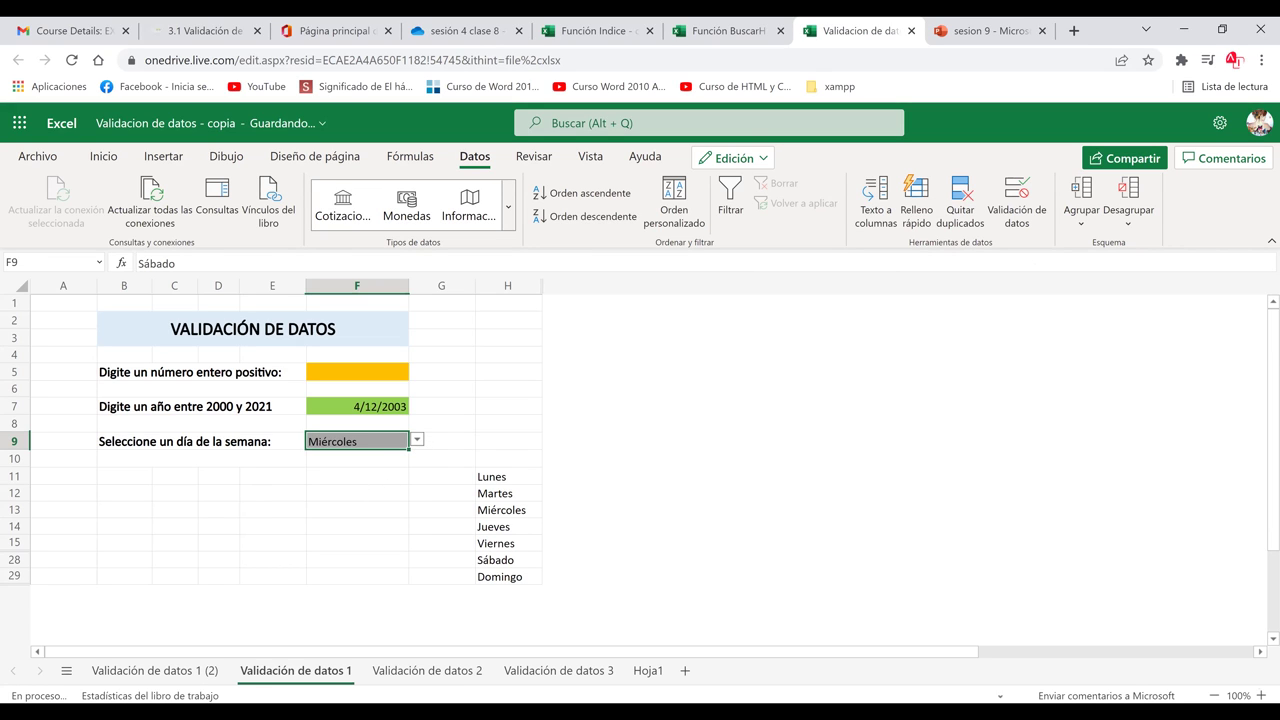
Switch the weekday in F9 to Jueves and finally to Sábado using its dropdown list.
{"action": "left_click", "coordinate": [417, 440]}
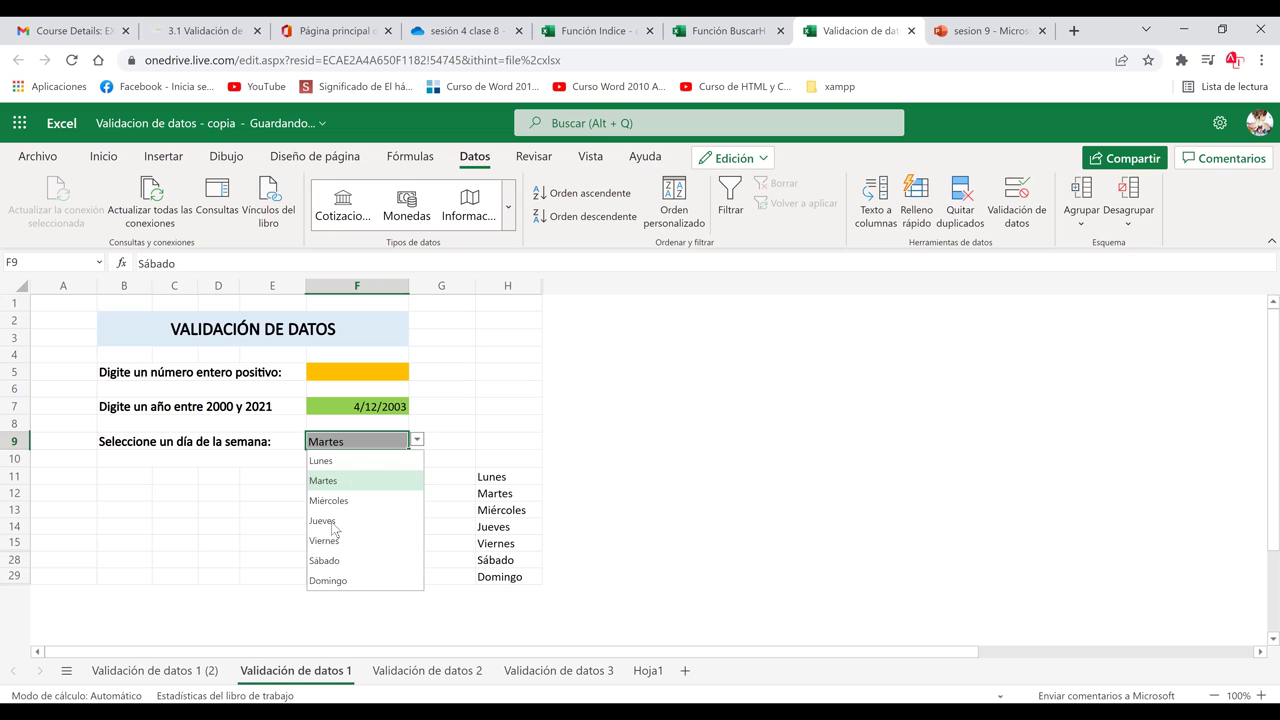
{"action": "key", "text": "Down"}
{"action": "key", "text": "Down"}
{"action": "key", "text": "Return"}
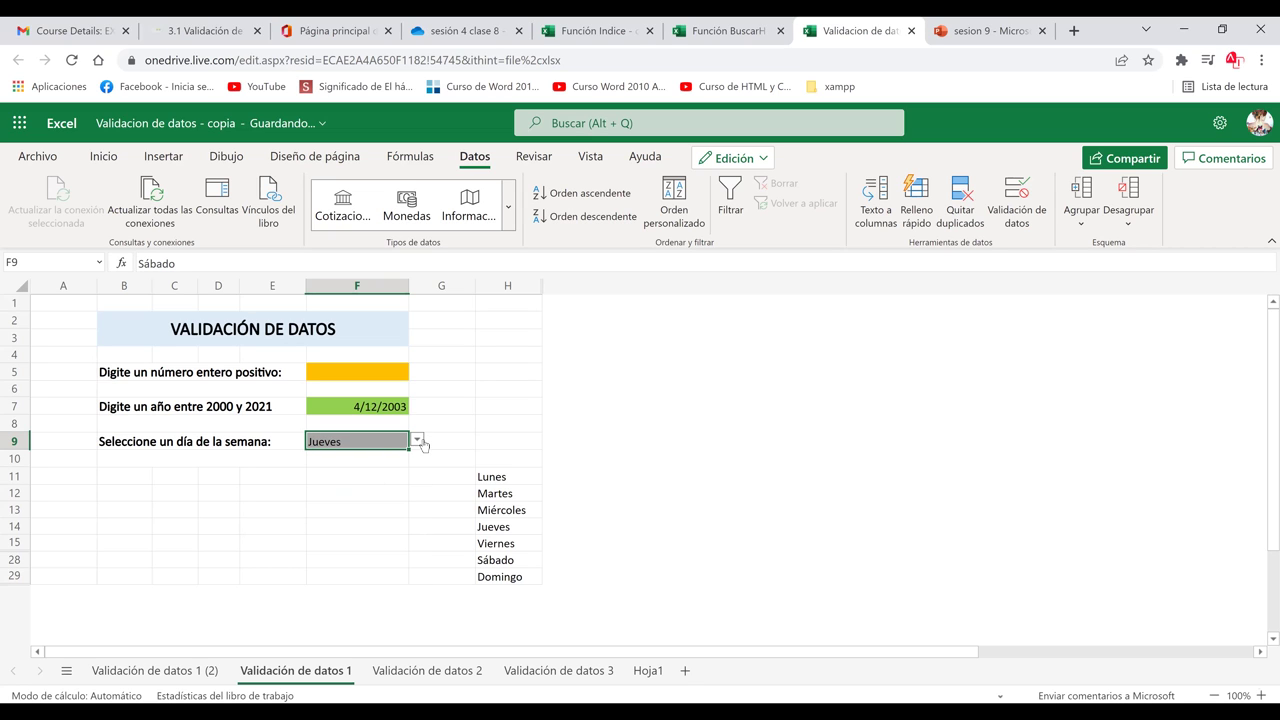
{"action": "key", "text": "alt+Down"}
{"action": "left_click", "coordinate": [325, 560]}
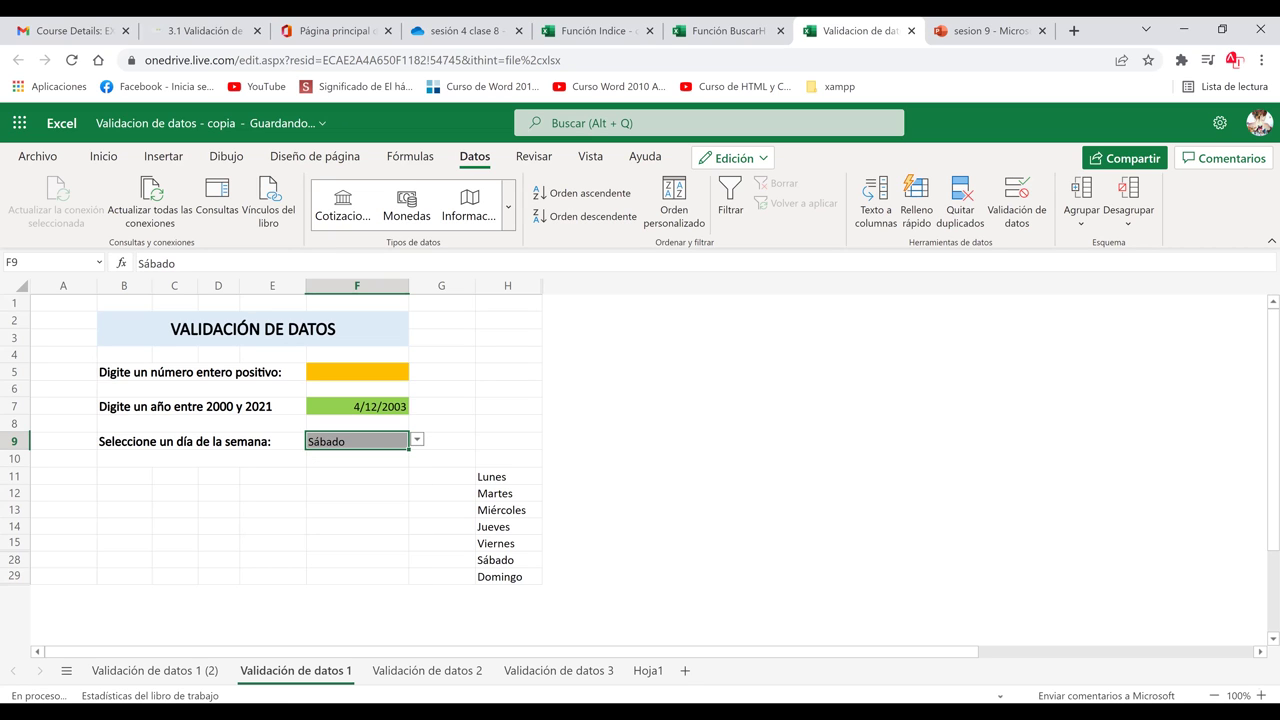
{"action": "left_click", "coordinate": [357, 514]}
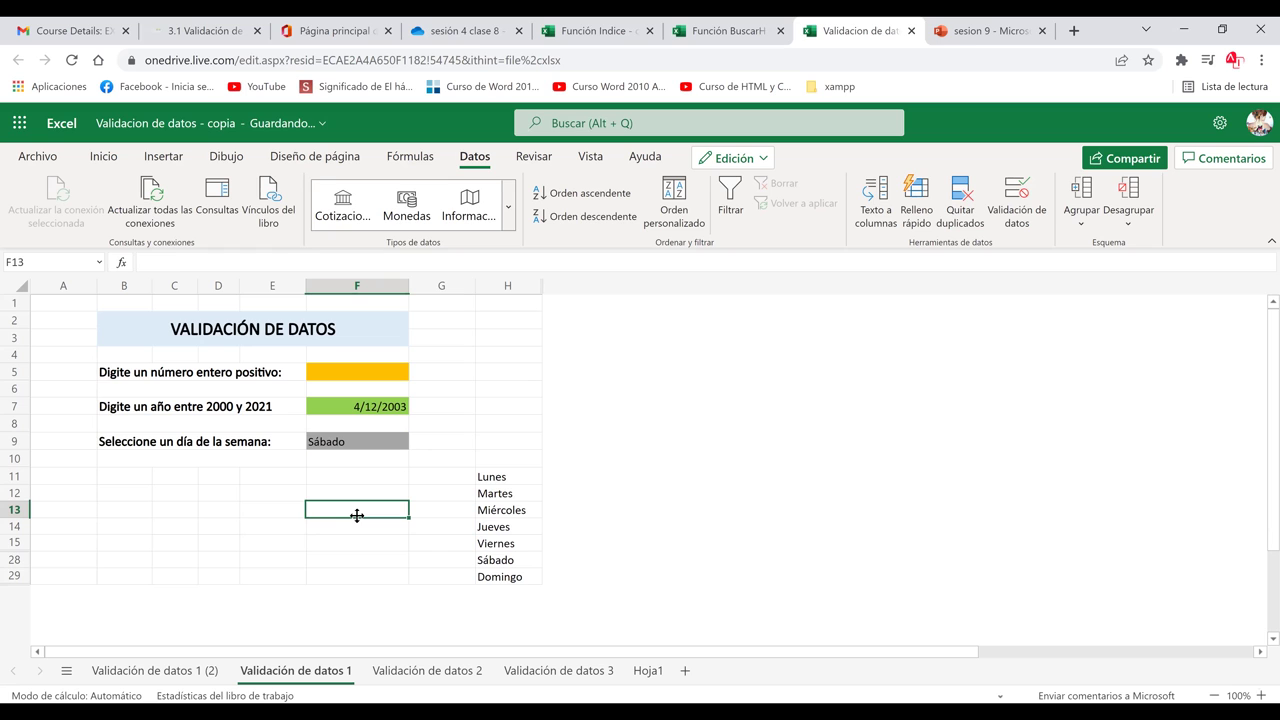
Open the Validación de datos 2 sheet and examine the empty Departamento column and the department names in I8:I12.
{"action": "left_click", "coordinate": [427, 671]}
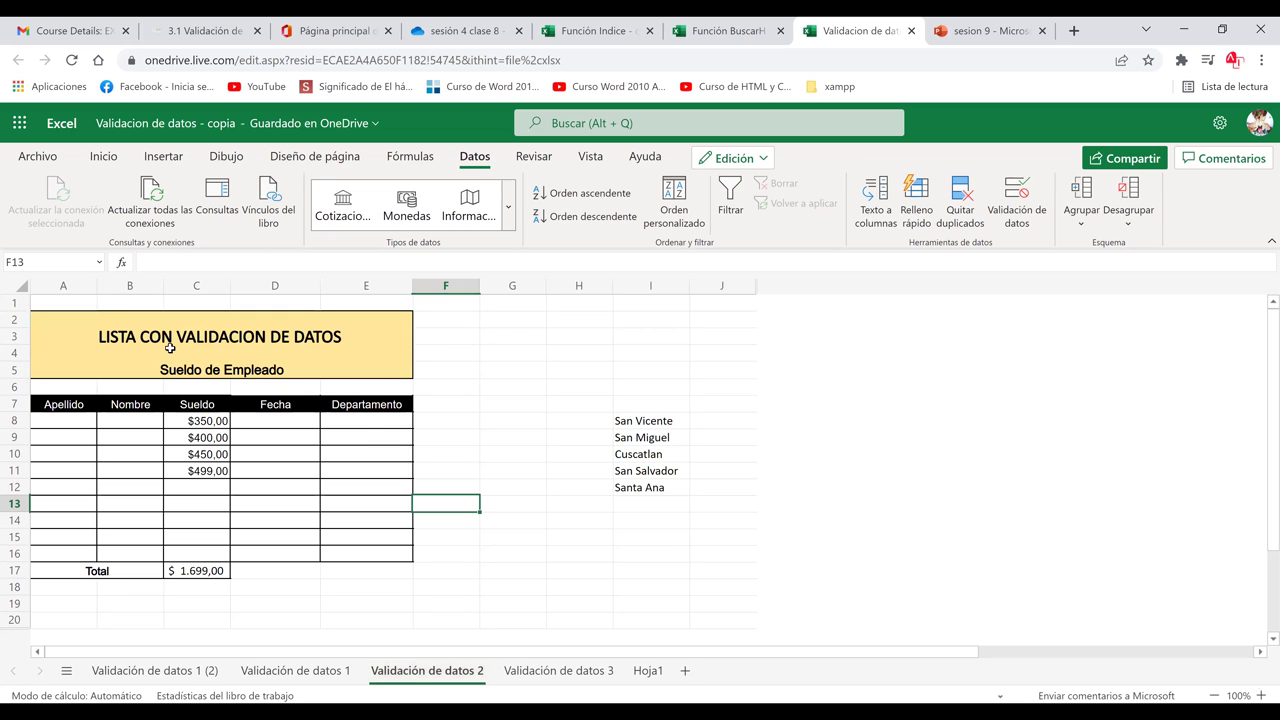
{"action": "left_click", "coordinate": [359, 423]}
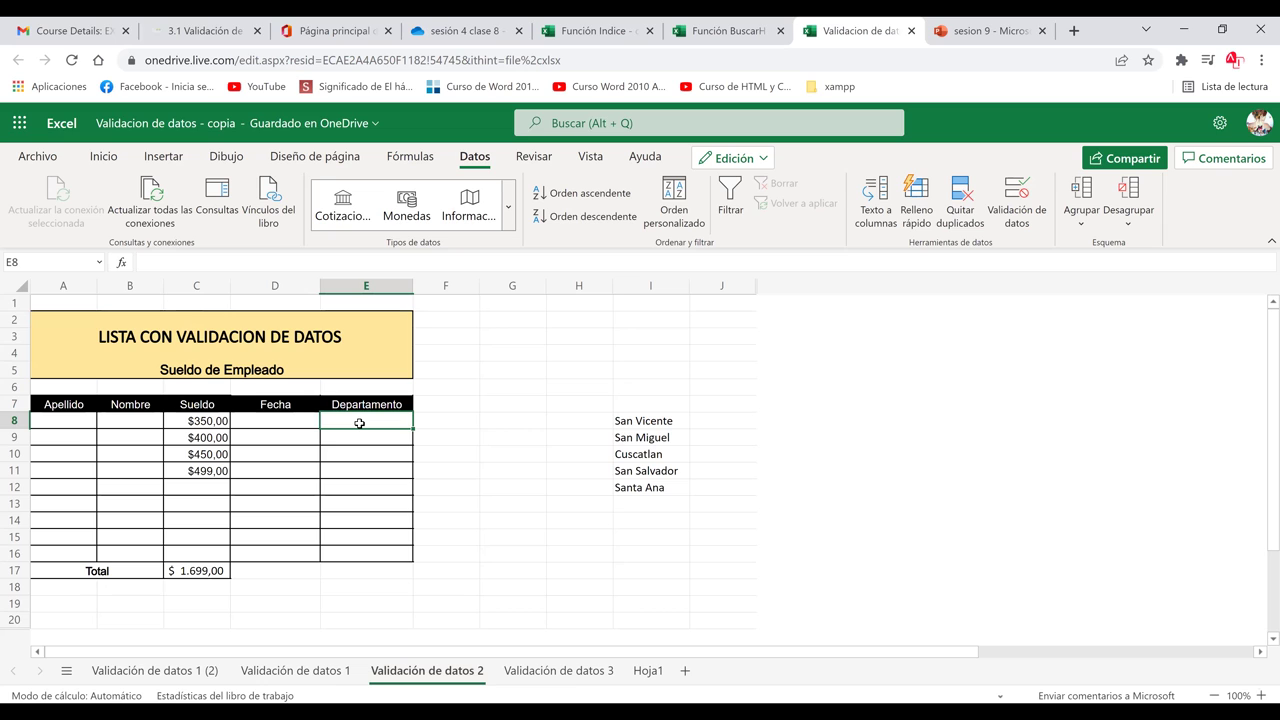
{"action": "left_click", "coordinate": [655, 421]}
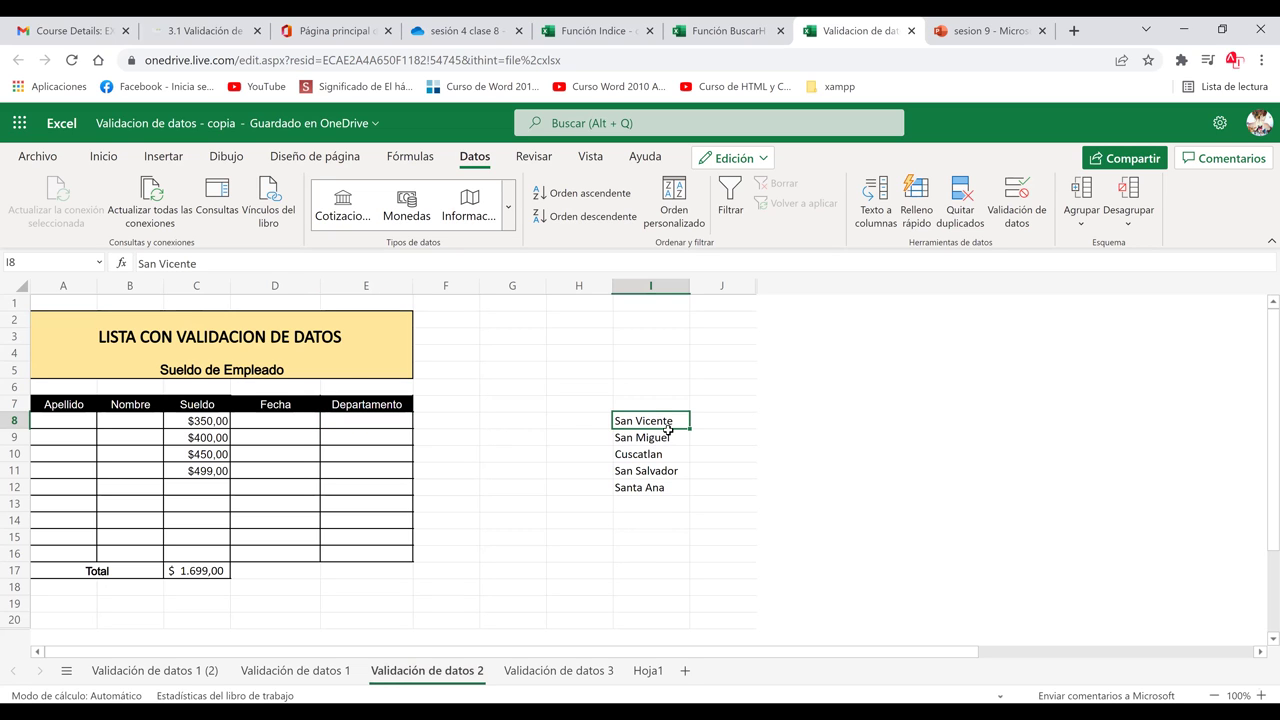
{"action": "key", "text": "Down"}
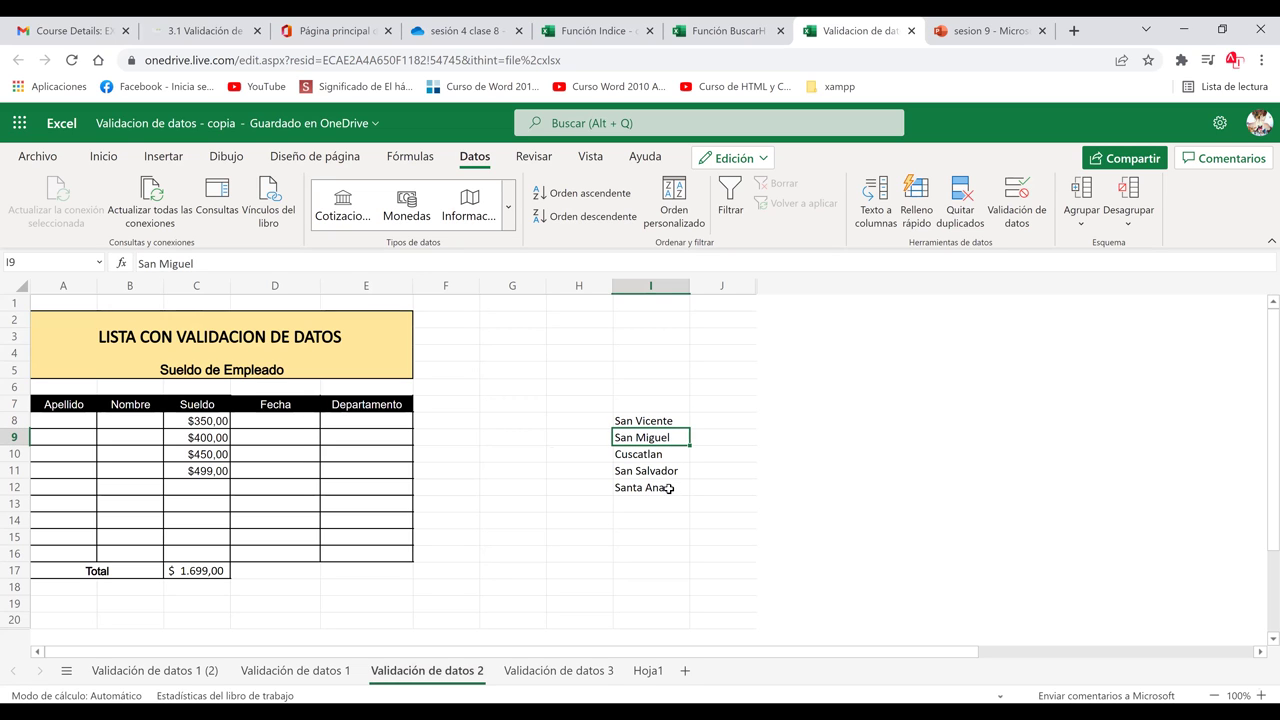
{"action": "left_click_drag", "start_coordinate": [660, 420], "coordinate": [657, 494]}
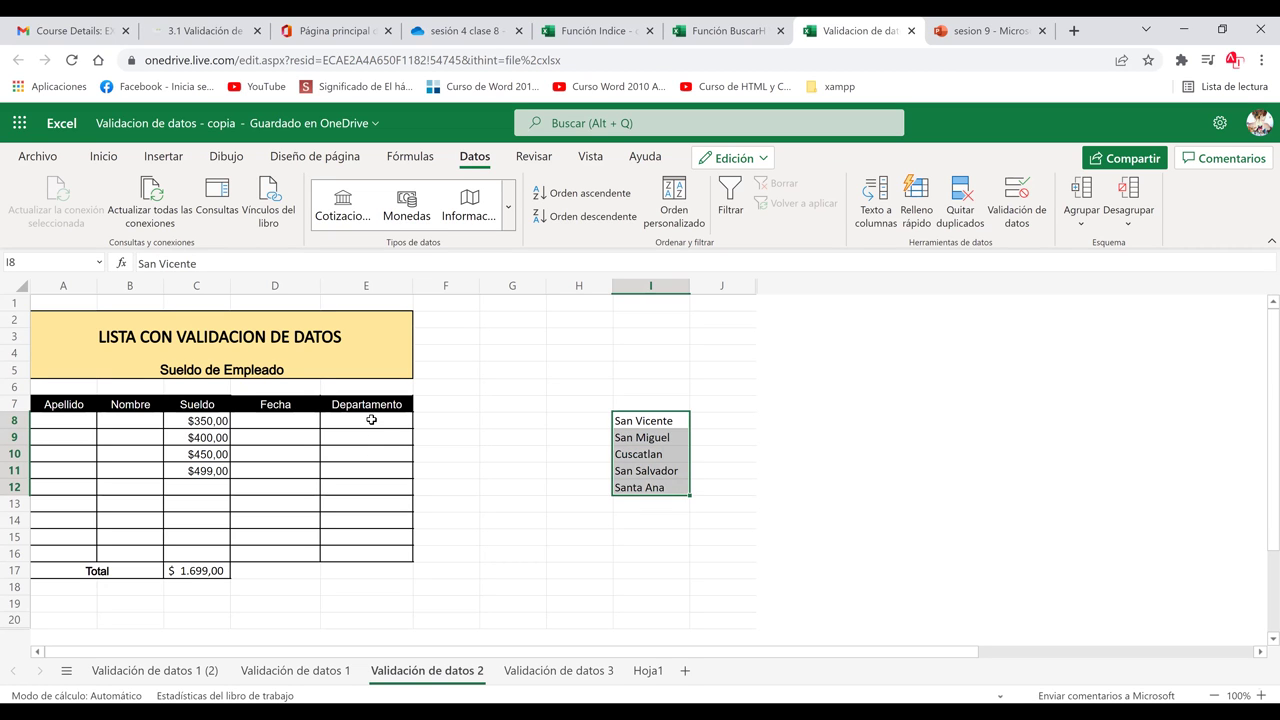
{"action": "left_click_drag", "start_coordinate": [372, 428], "coordinate": [371, 492]}
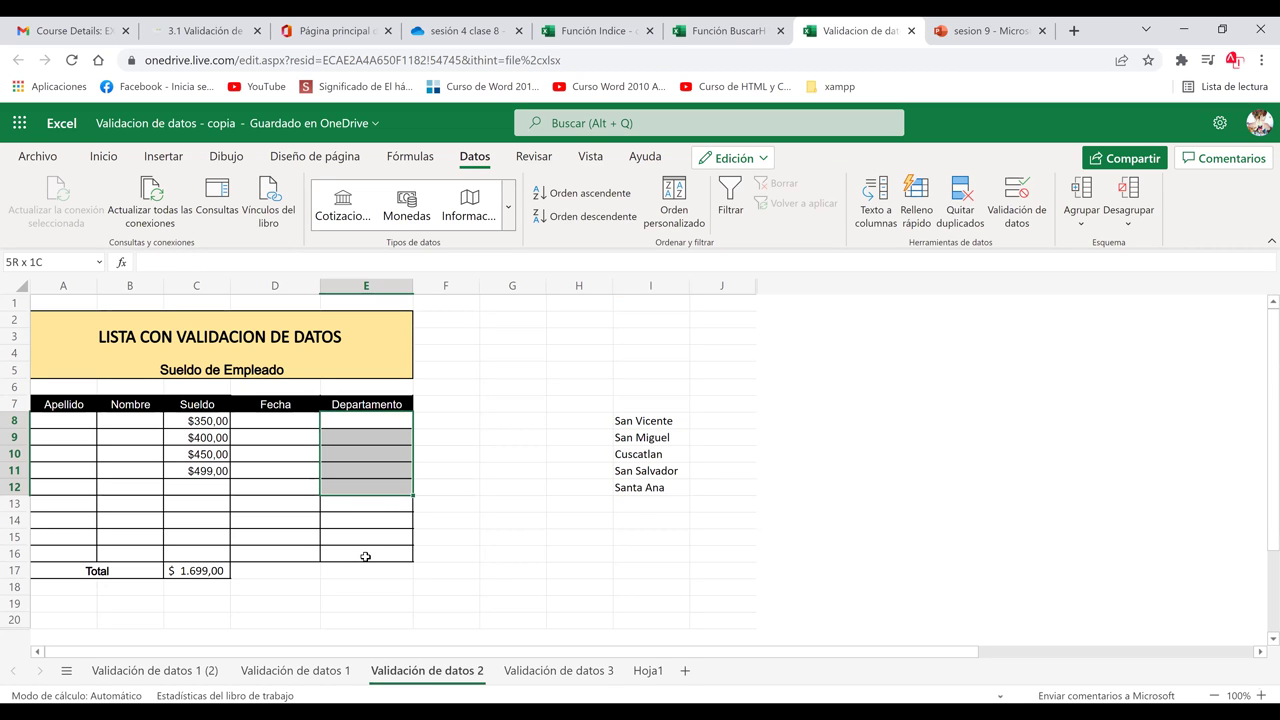
{"action": "left_click", "coordinate": [475, 441]}
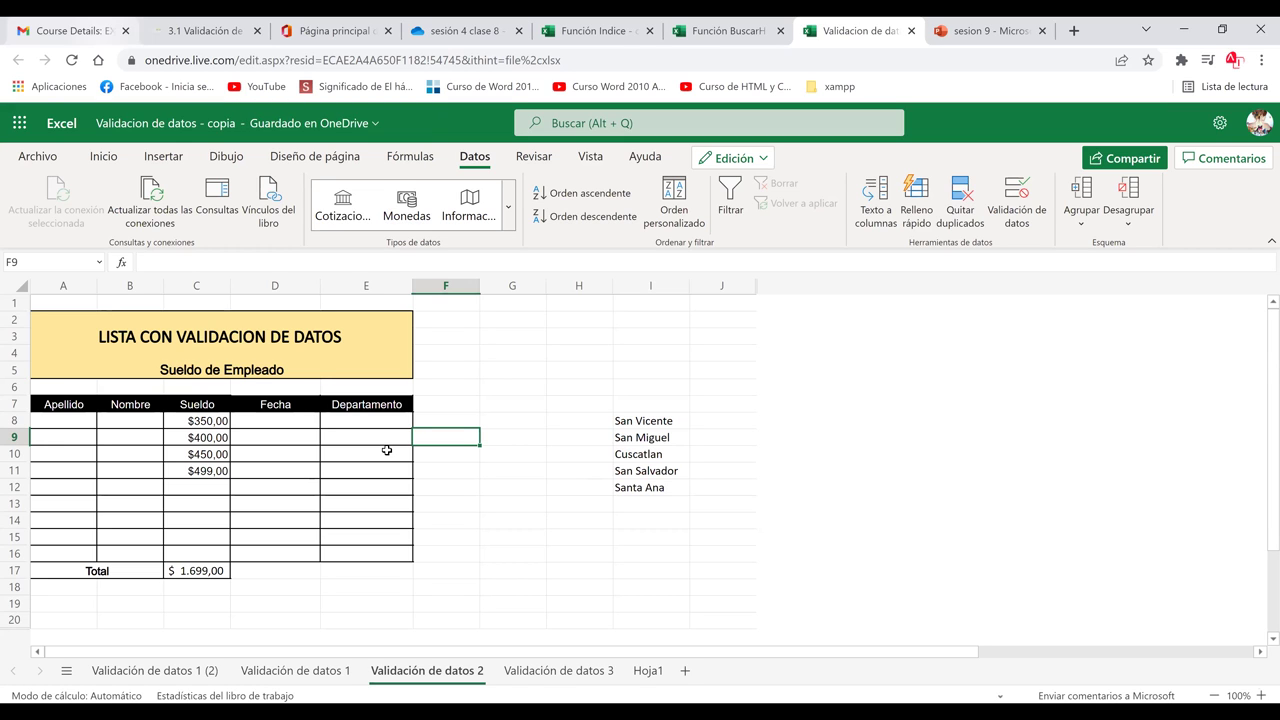
Apply list validation to the Departamento cells E8:E16 with =$I$8:$I$12 as the source.
{"action": "left_click_drag", "start_coordinate": [366, 420], "coordinate": [366, 553]}
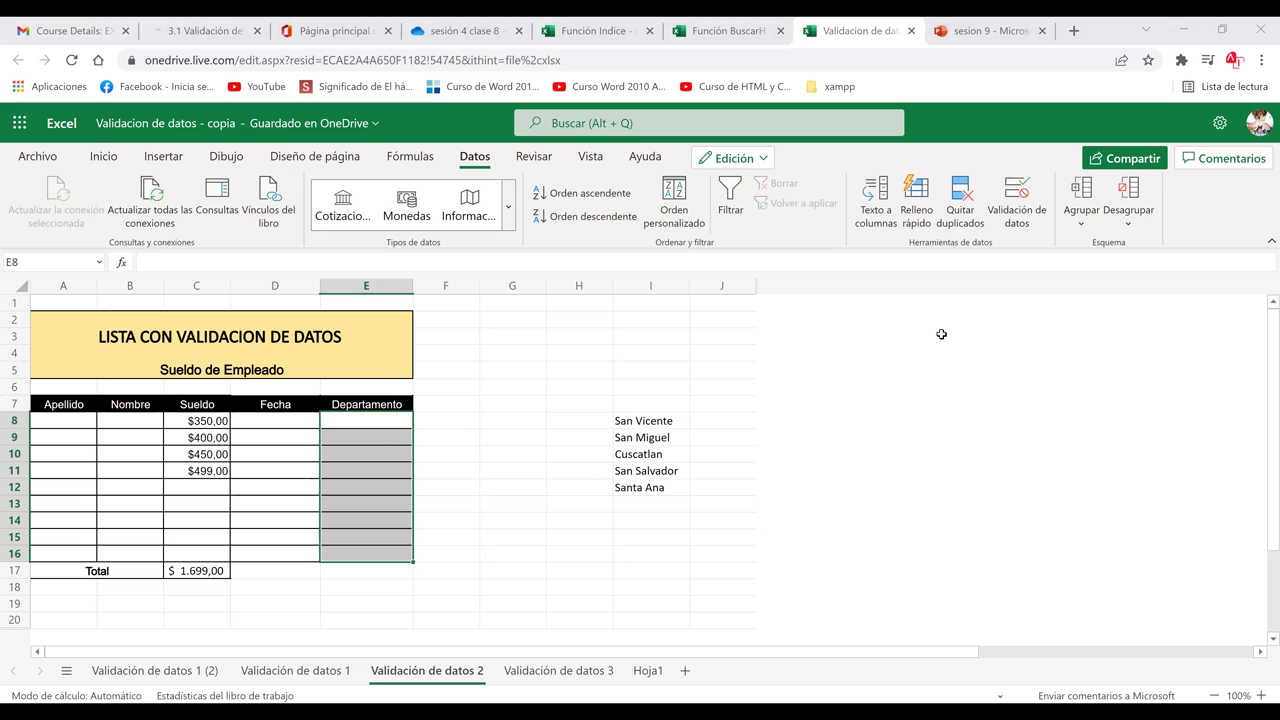
{"action": "left_click", "coordinate": [1018, 200]}
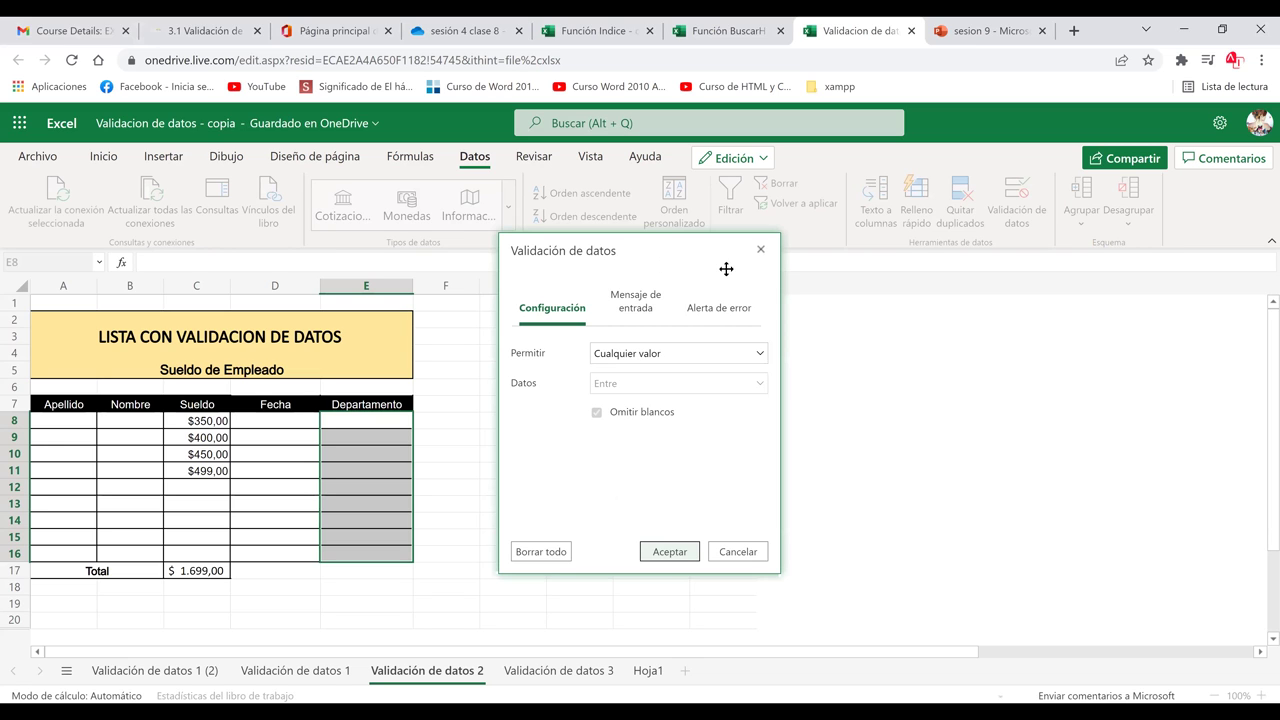
{"action": "left_click_drag", "start_coordinate": [964, 259], "coordinate": [898, 237]}
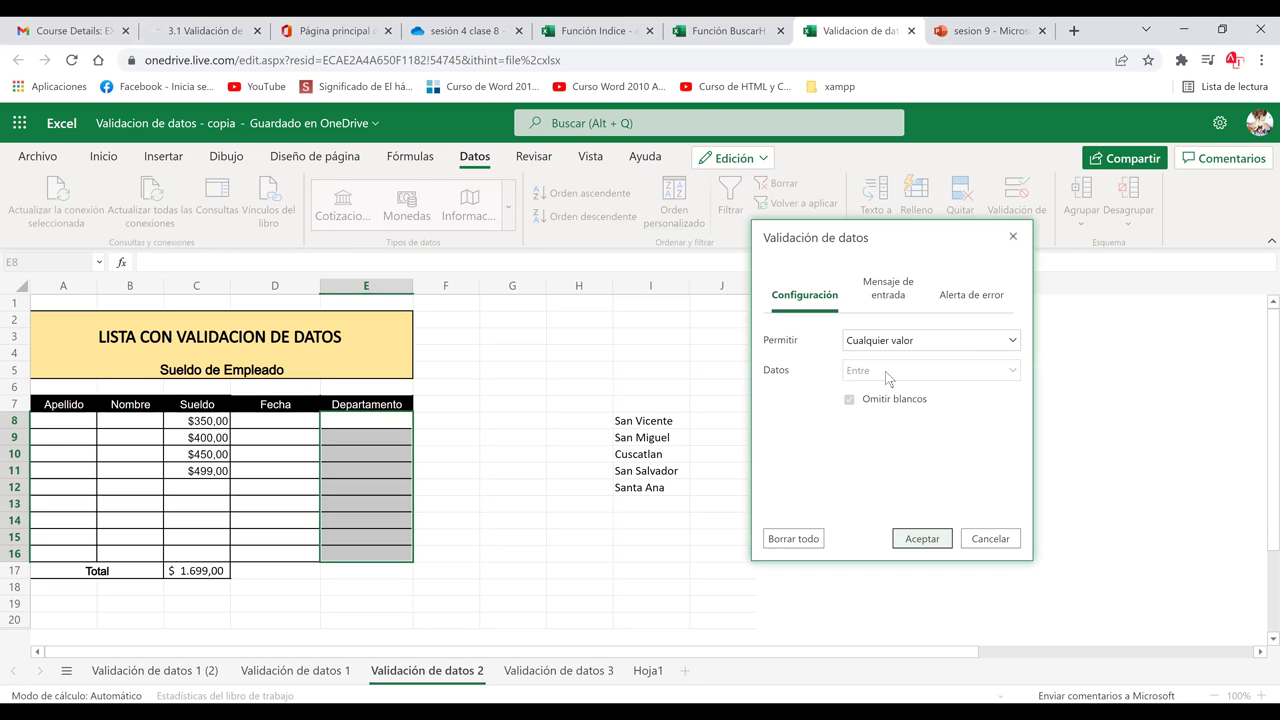
{"action": "left_click", "coordinate": [957, 342]}
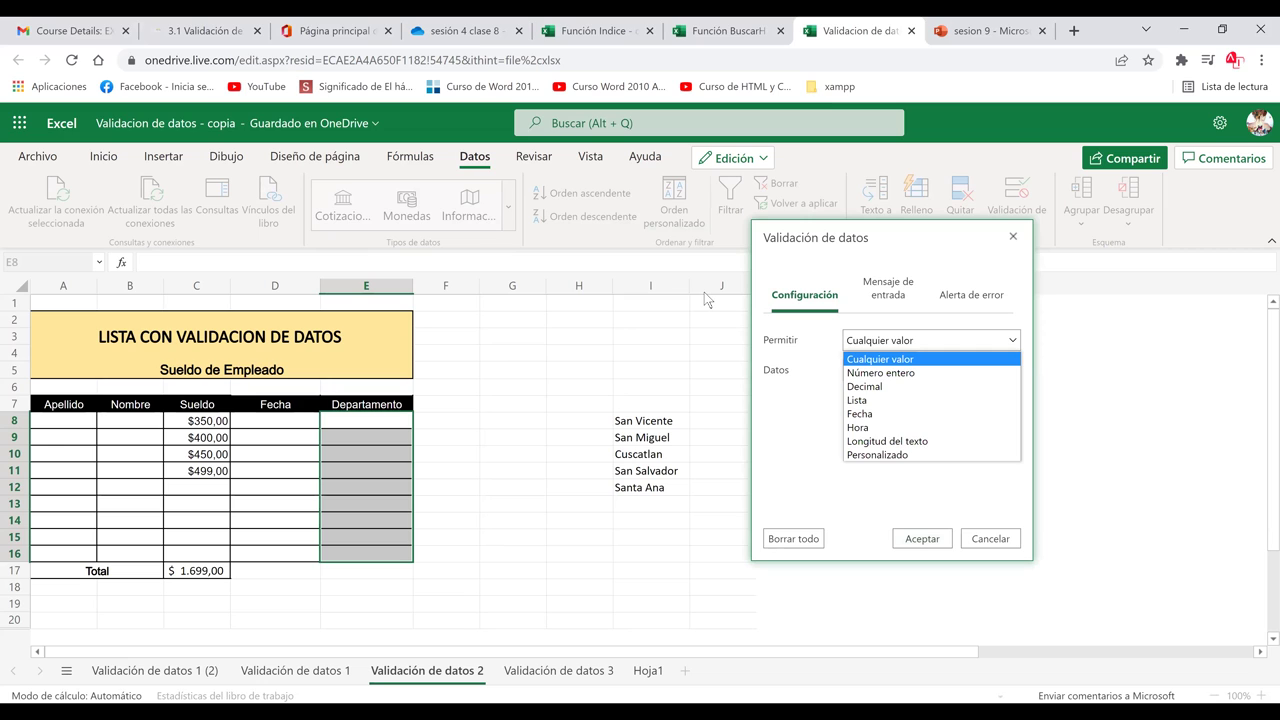
{"action": "left_click", "coordinate": [886, 401]}
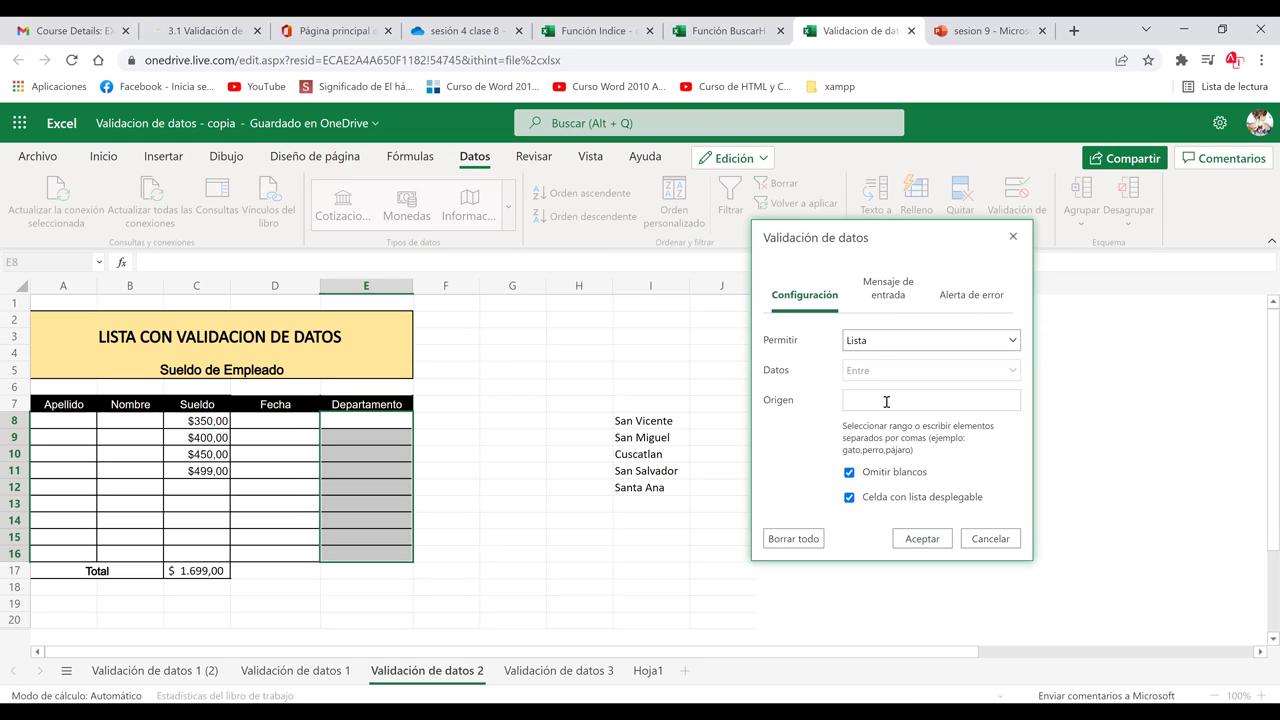
{"action": "left_click", "coordinate": [886, 401]}
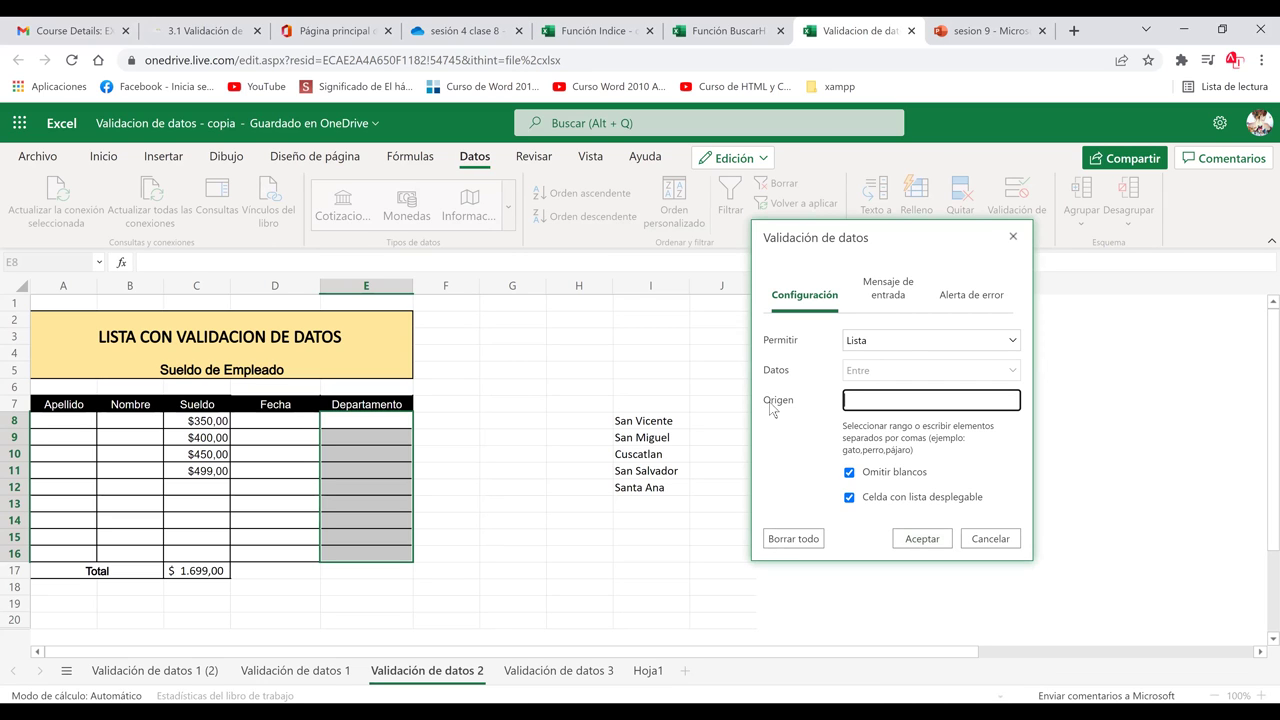
{"action": "left_click_drag", "start_coordinate": [641, 420], "coordinate": [652, 488]}
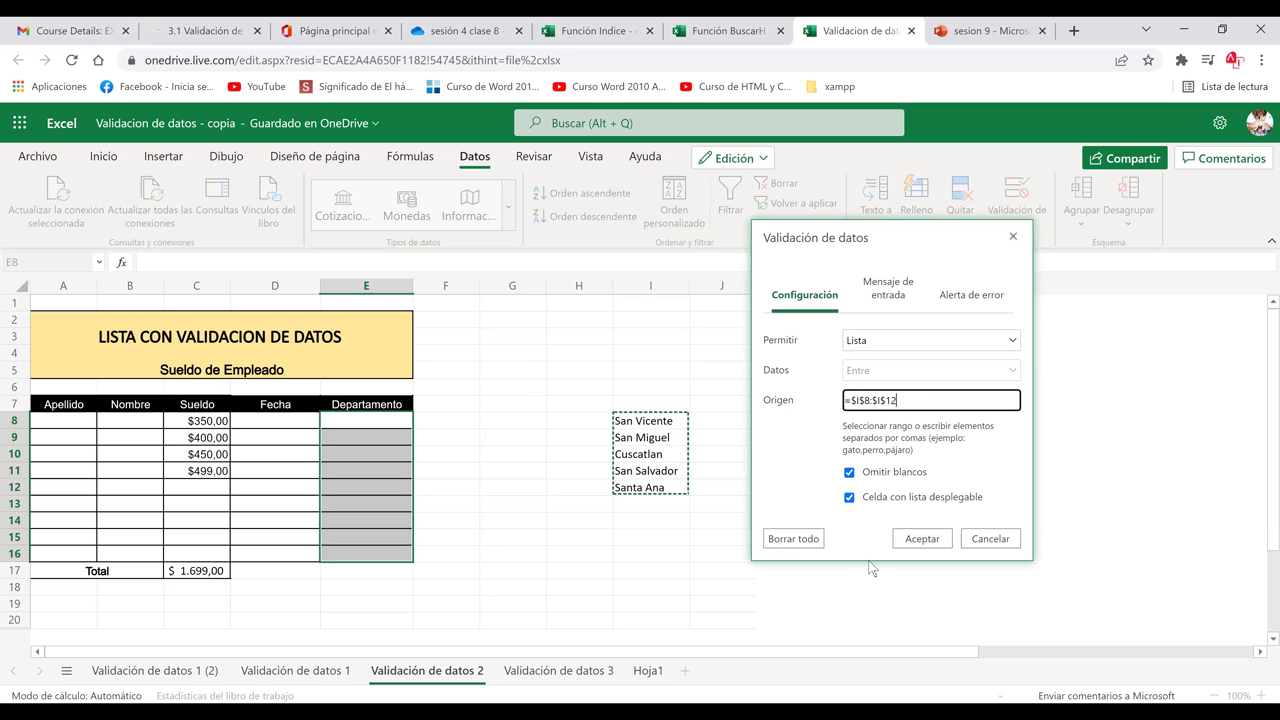
{"action": "left_click", "coordinate": [923, 540]}
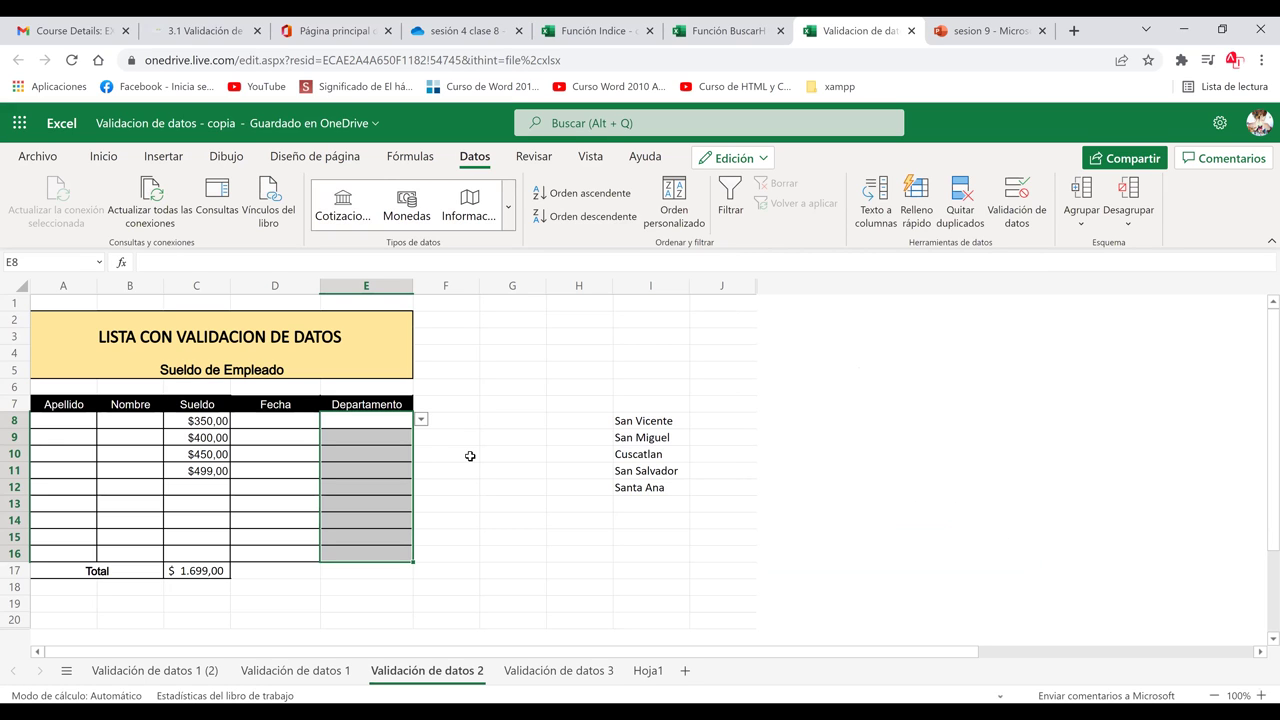
Use the department dropdowns to choose San Miguel in E8, Cuscatlan in E11, and San Salvador in E14 and E16.
{"action": "left_click", "coordinate": [408, 420]}
{"action": "left_click", "coordinate": [420, 421]}
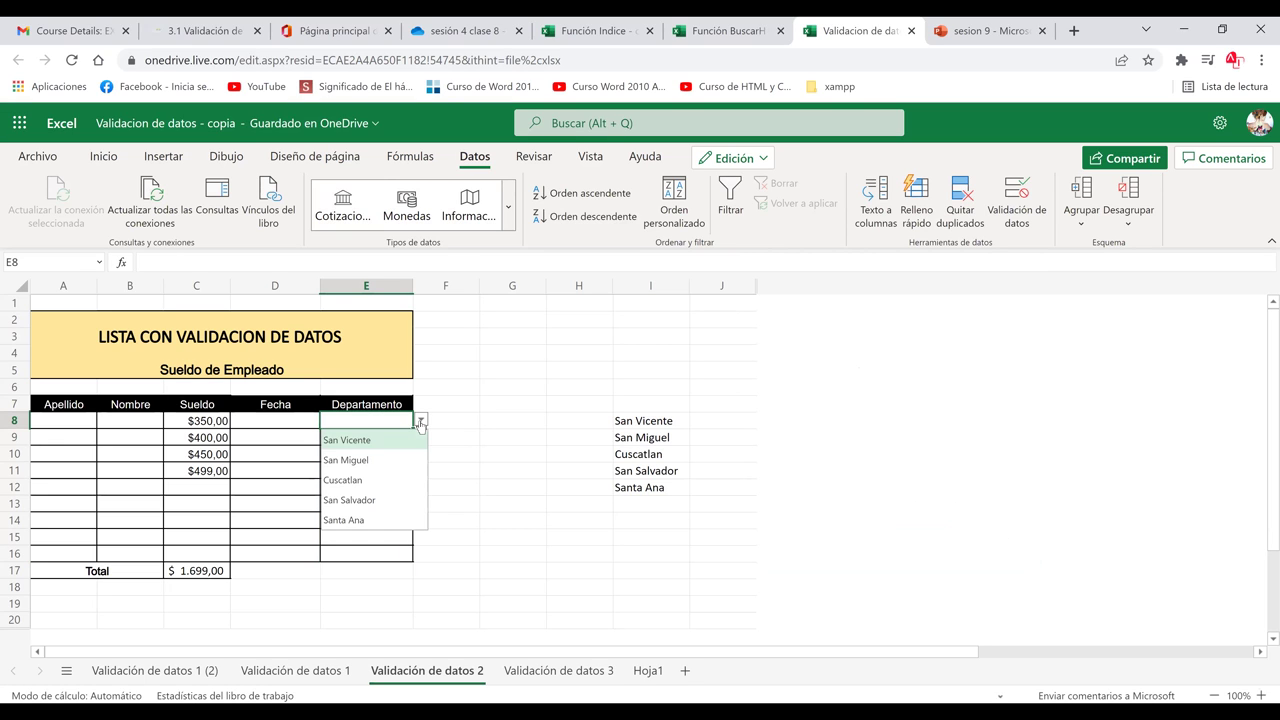
{"action": "left_click", "coordinate": [362, 460]}
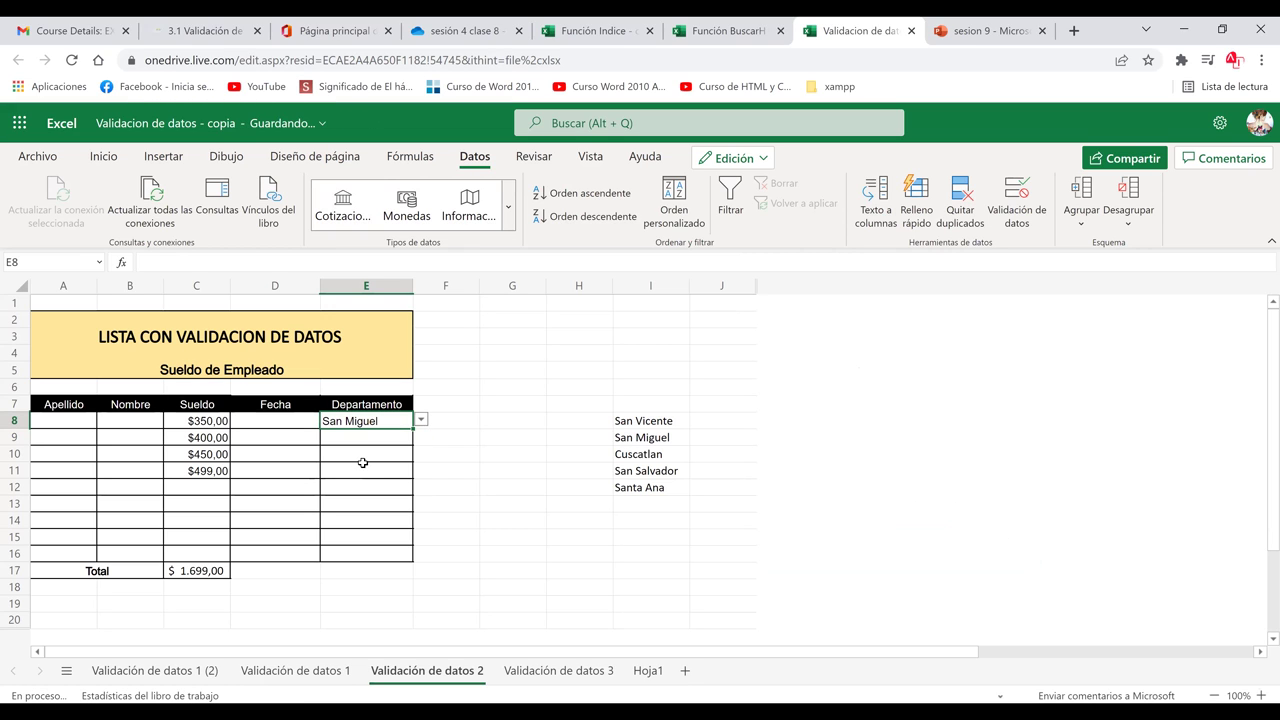
{"action": "left_click", "coordinate": [357, 527]}
{"action": "left_click", "coordinate": [380, 520]}
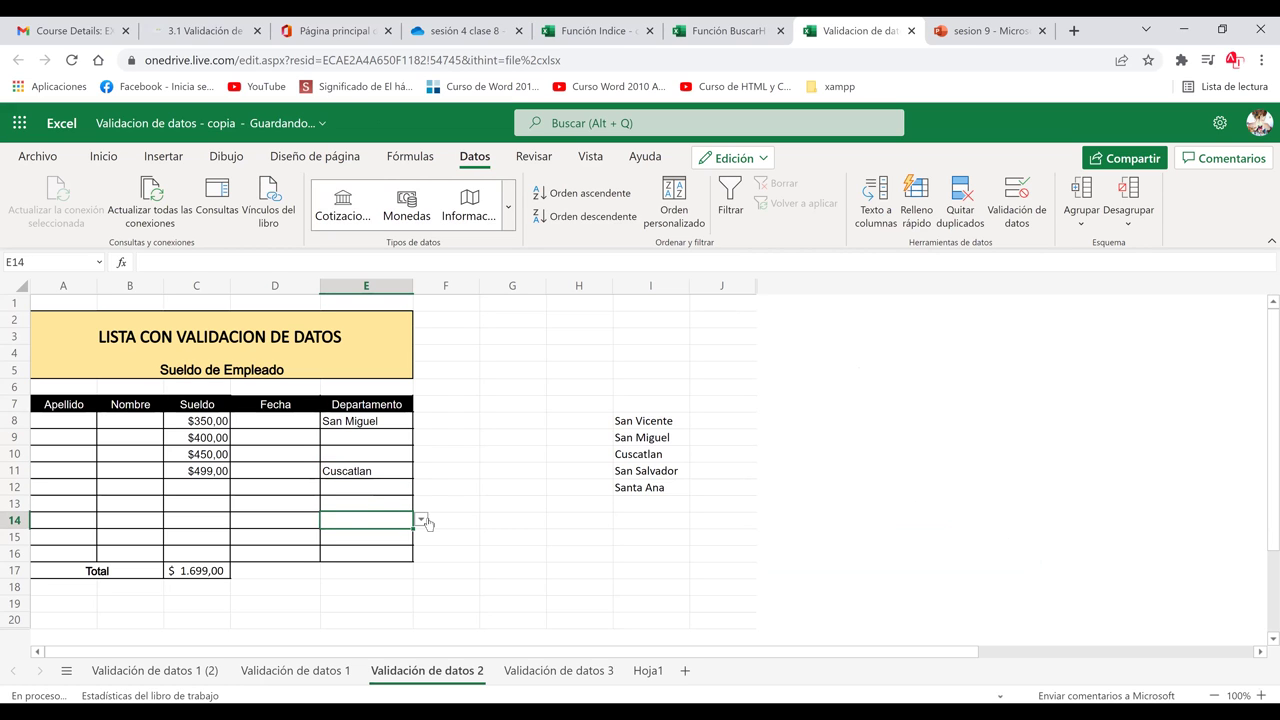
{"action": "key", "text": "alt+Down"}
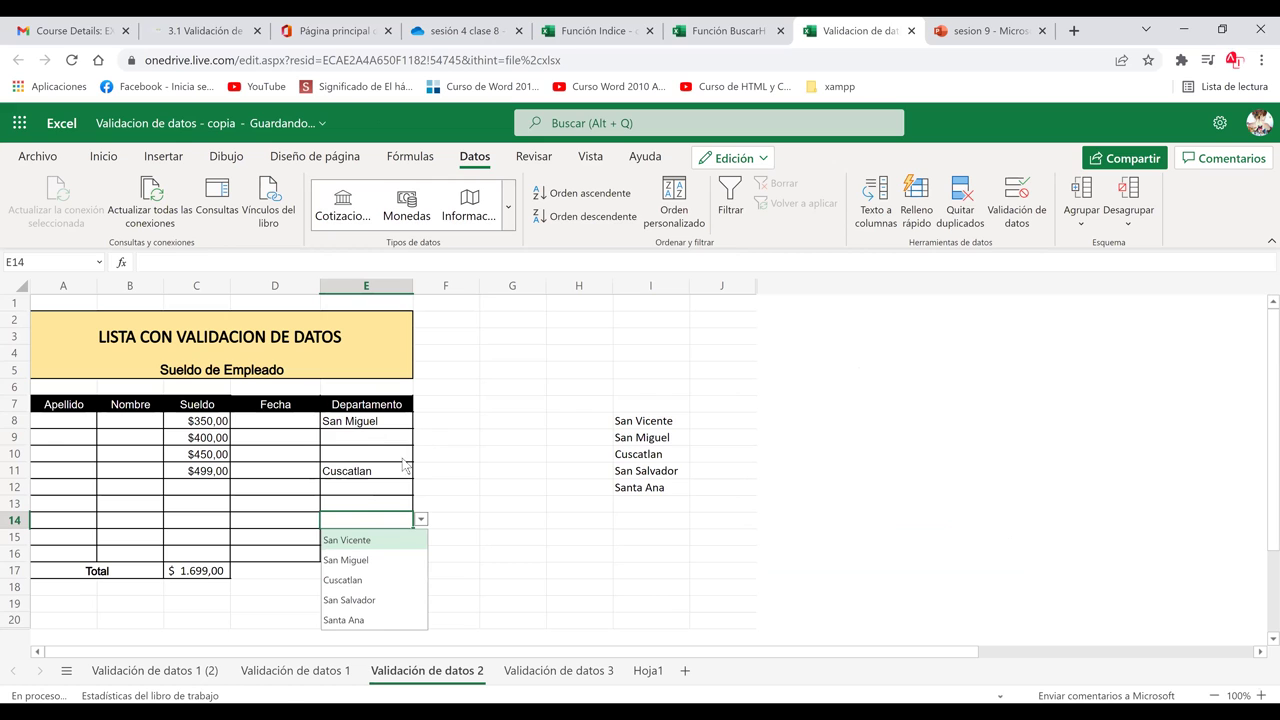
Choose San Miguel from the department dropdown lists of E9, E10, E12 and E13.
{"action": "left_click", "coordinate": [375, 437]}
{"action": "left_click", "coordinate": [421, 436]}
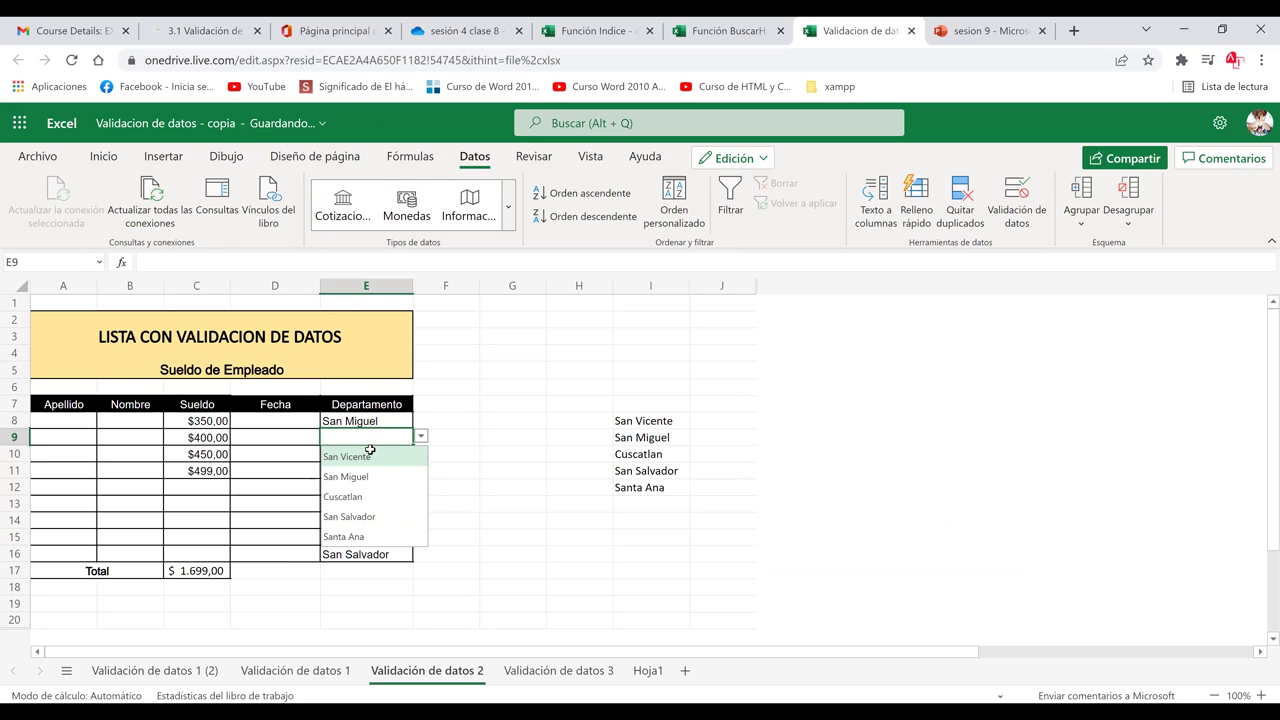
{"action": "key", "text": "Down"}
{"action": "key", "text": "Return"}
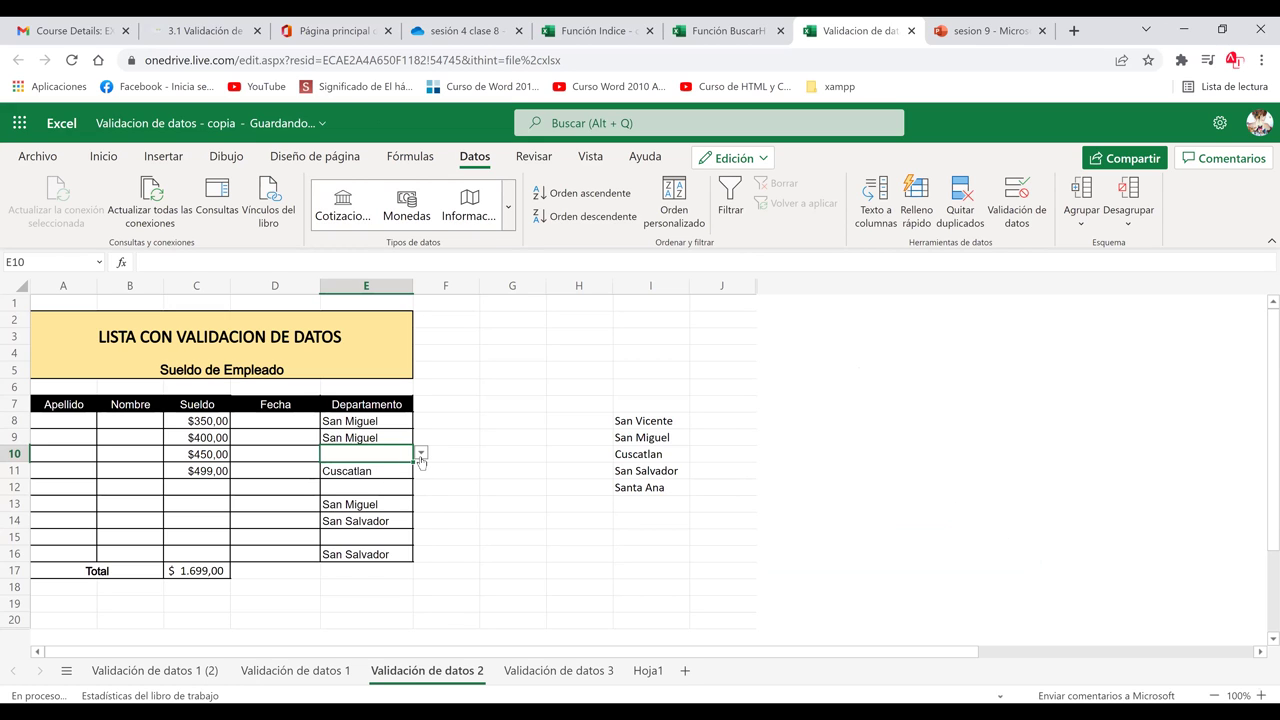
{"action": "left_click", "coordinate": [421, 453]}
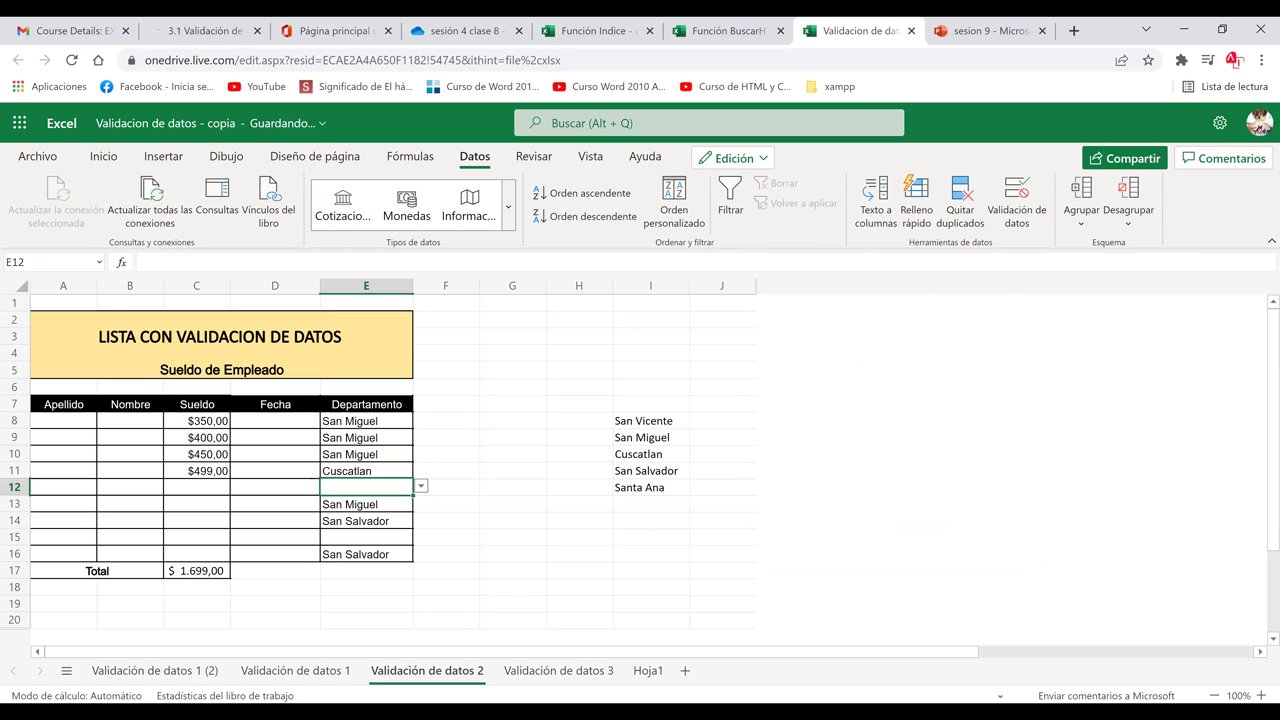
{"action": "left_click", "coordinate": [371, 539]}
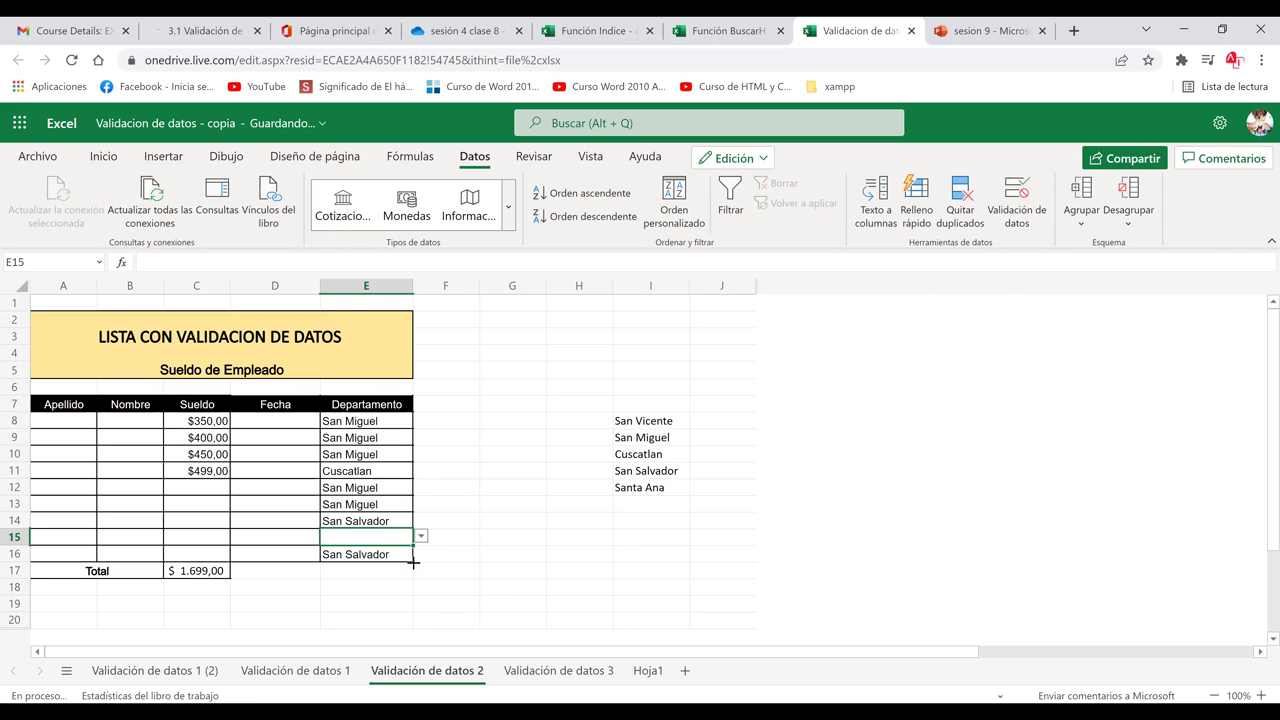
Fill E16 with its dropdown list down into E17, and choose San Miguel in E17.
{"action": "left_click", "coordinate": [408, 558]}
{"action": "left_click_drag", "start_coordinate": [409, 561], "coordinate": [441, 584]}
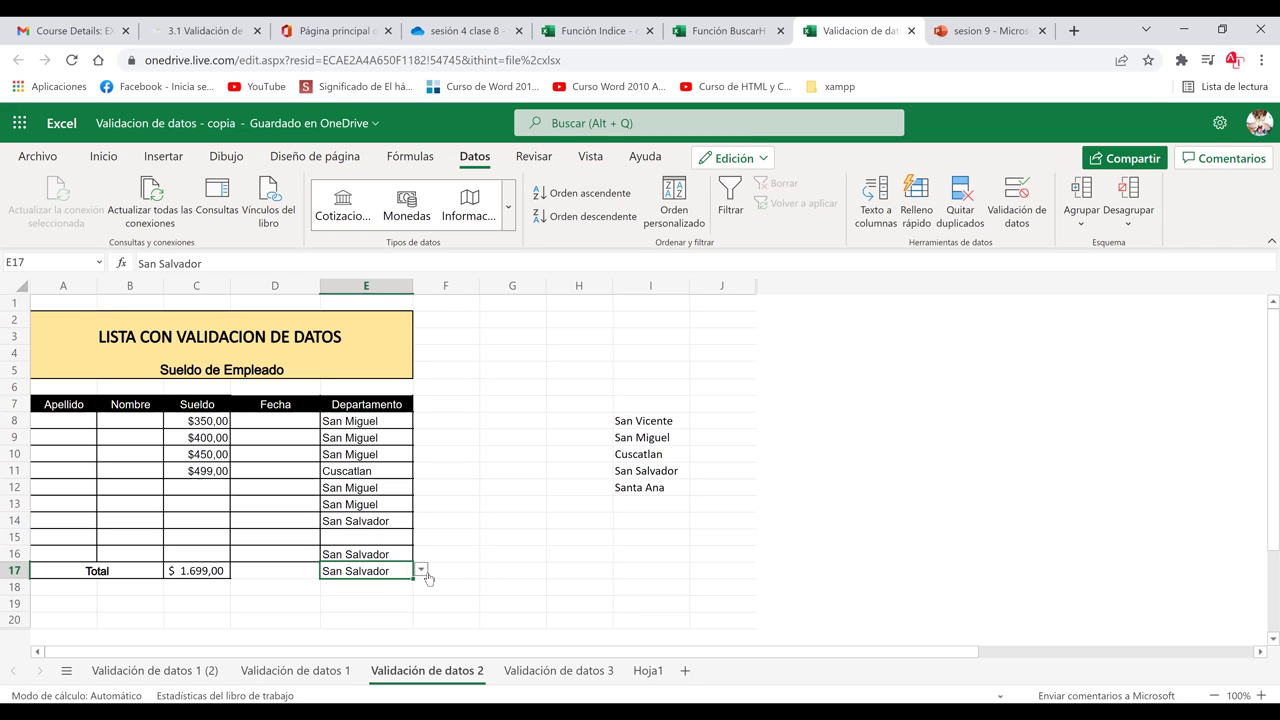
{"action": "left_click", "coordinate": [421, 570]}
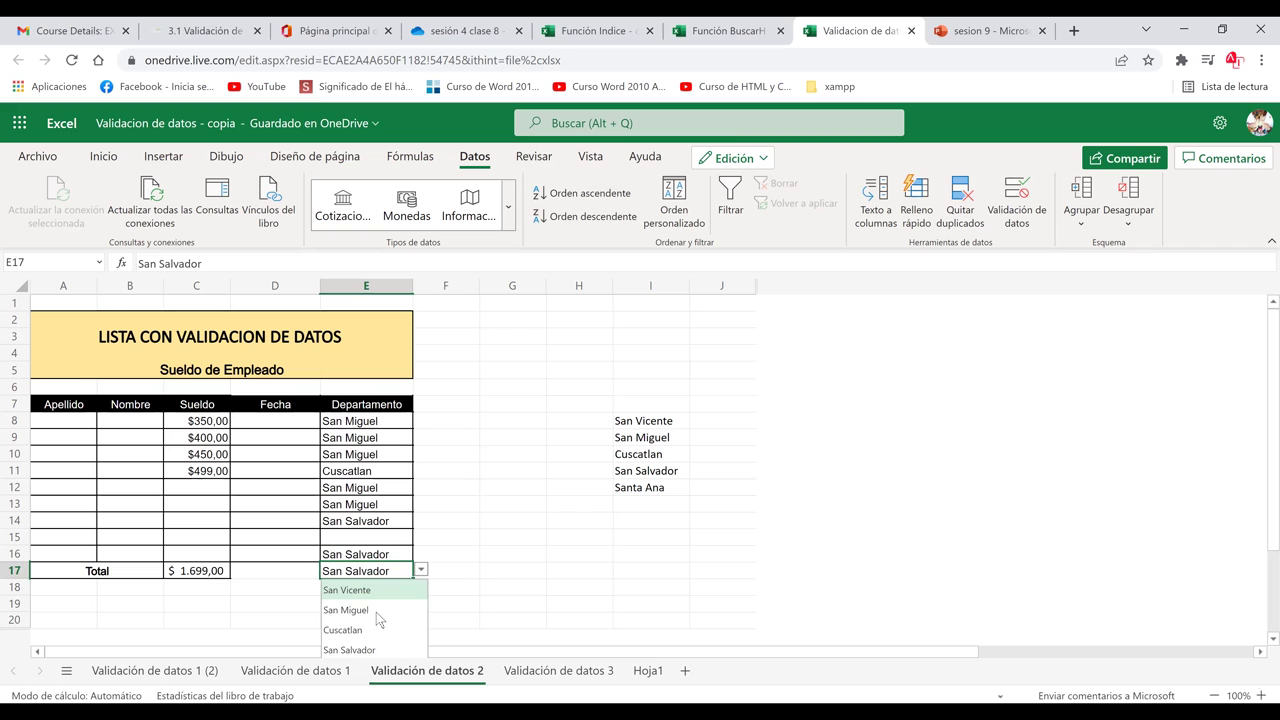
{"action": "left_click", "coordinate": [376, 610]}
{"action": "left_click", "coordinate": [457, 557]}
Fill E17 down to E20 and test the copied dropdown lists, choosing San Miguel in E19.
{"action": "left_click_drag", "start_coordinate": [410, 571], "coordinate": [414, 623]}
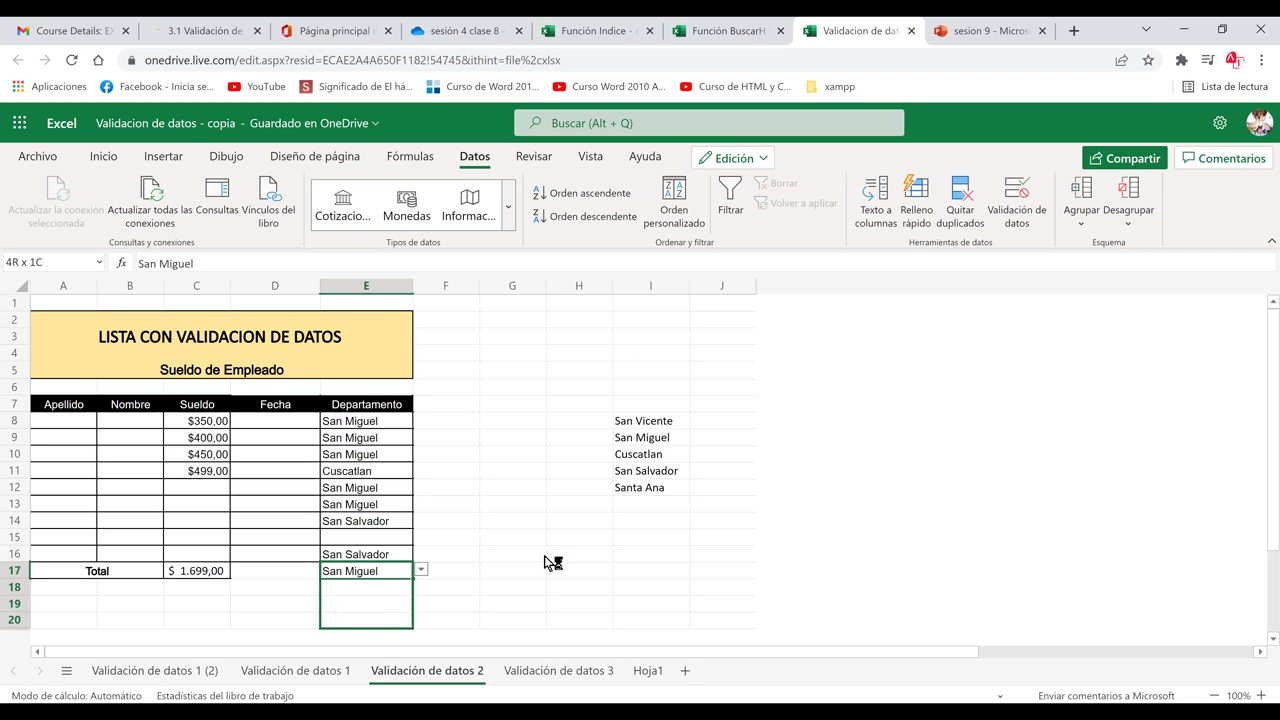
{"action": "left_click_drag", "start_coordinate": [550, 562], "coordinate": [383, 626]}
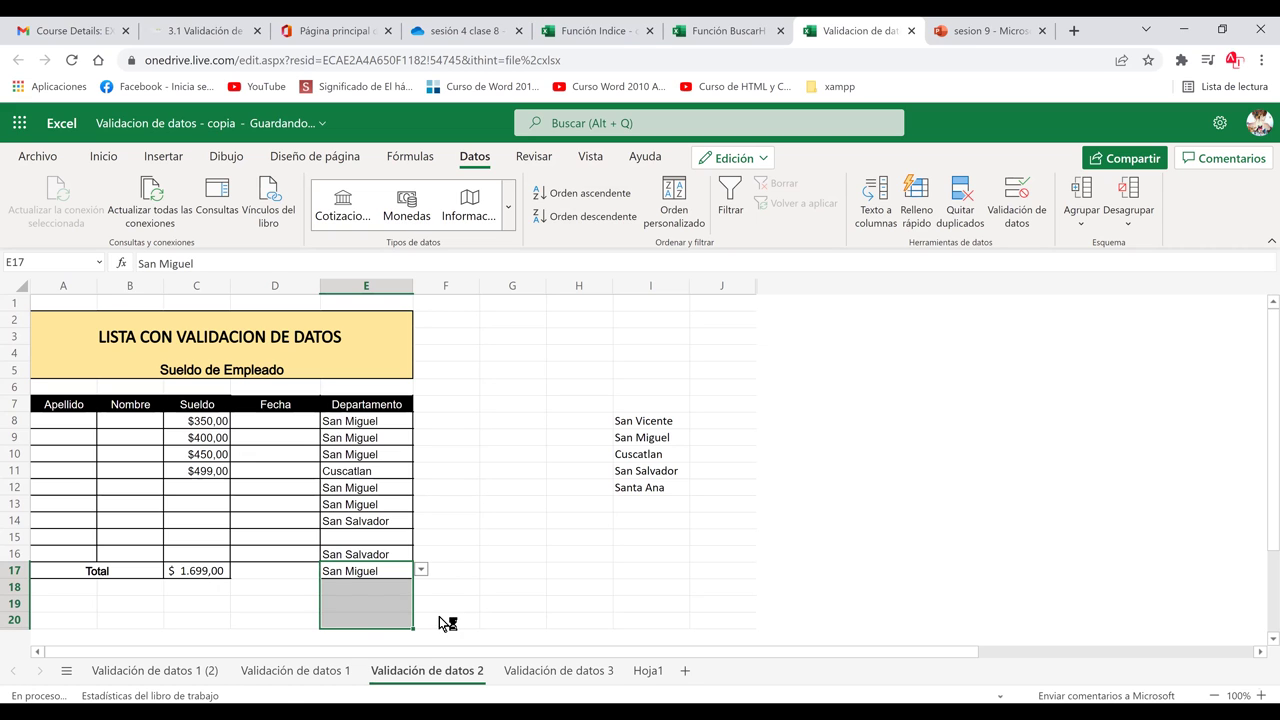
{"action": "left_click", "coordinate": [402, 600]}
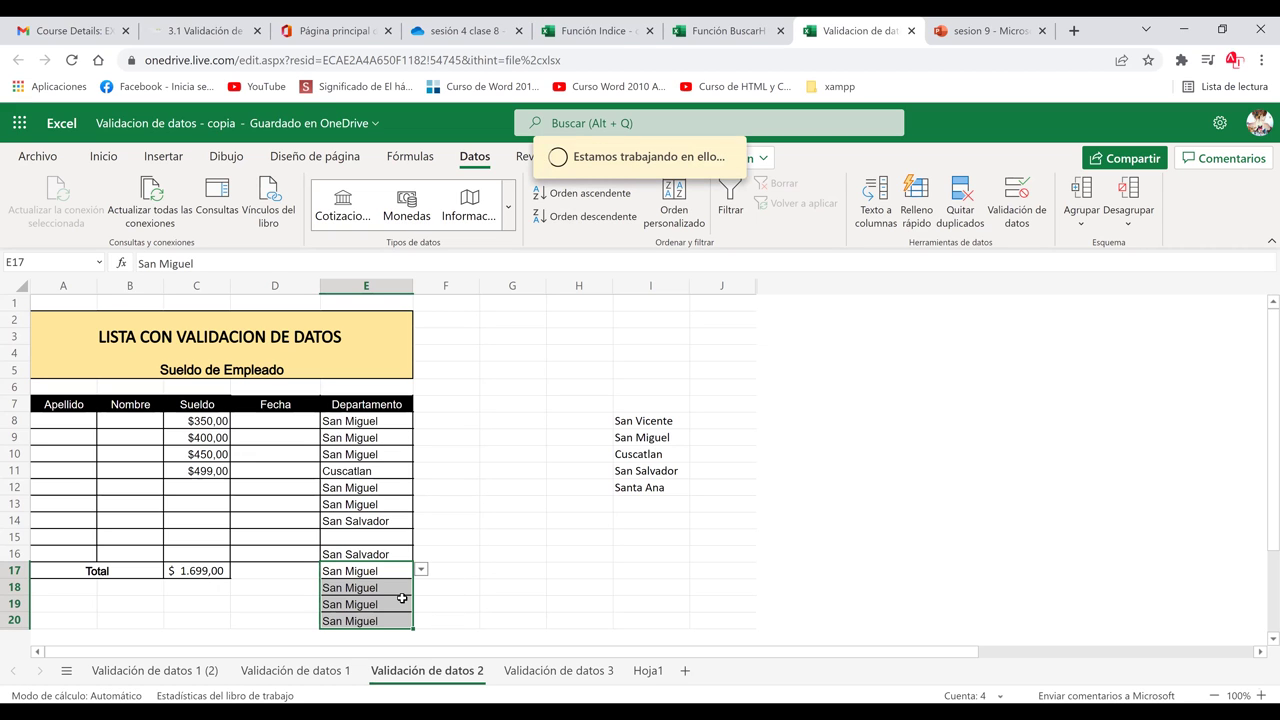
{"action": "left_click", "coordinate": [421, 604]}
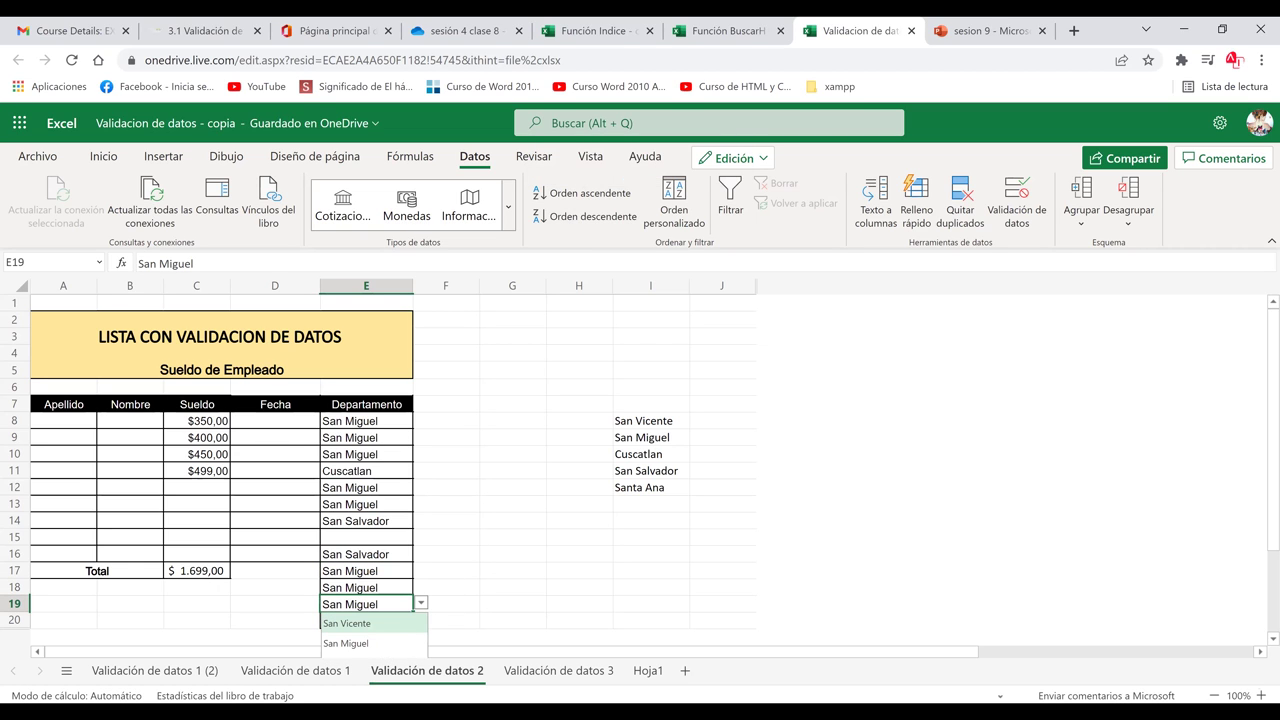
{"action": "left_click", "coordinate": [350, 643]}
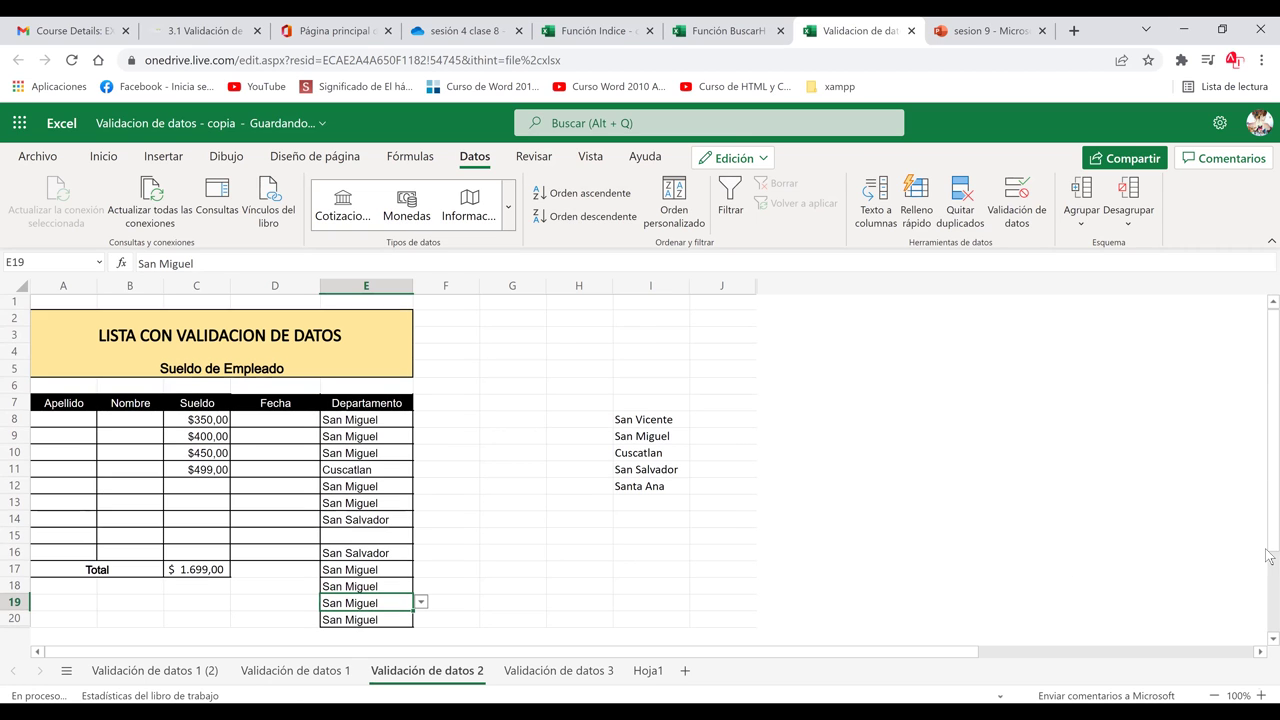
{"action": "scroll", "coordinate": [350, 508], "scroll_direction": "down", "scroll_amount": 3}
{"action": "left_click", "coordinate": [350, 508]}
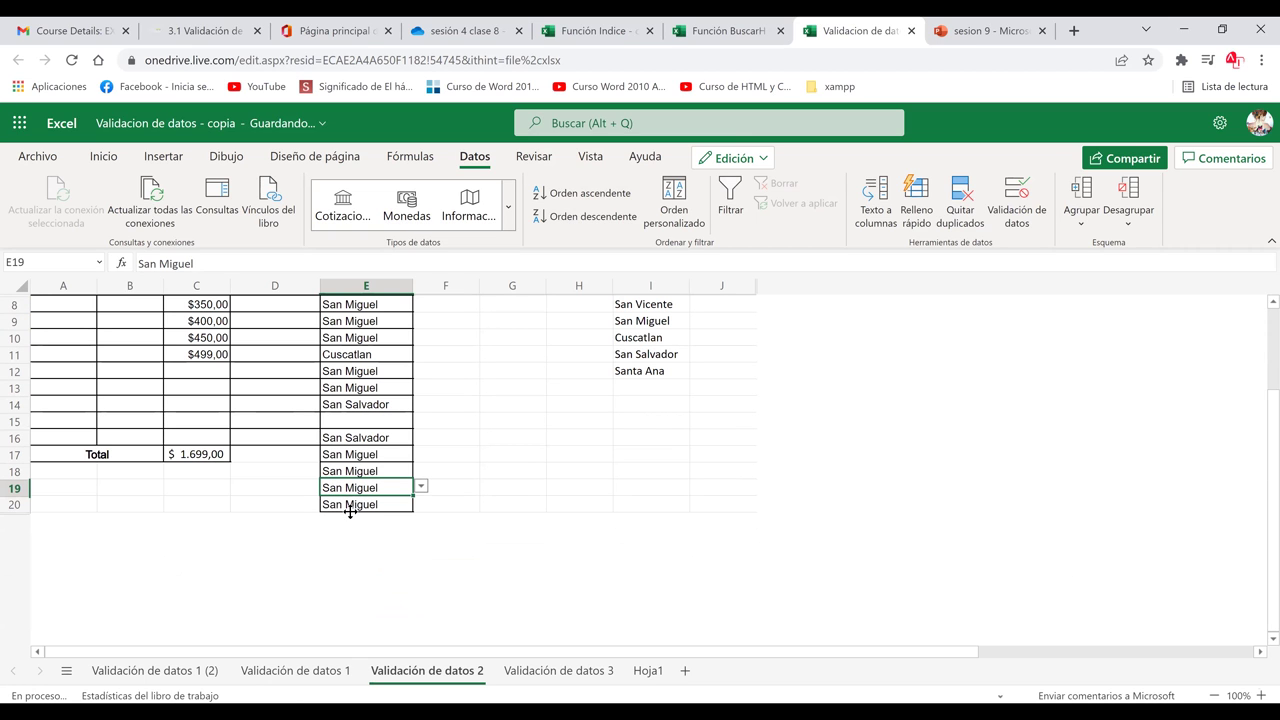
{"action": "left_click", "coordinate": [425, 512]}
{"action": "left_click", "coordinate": [380, 583]}
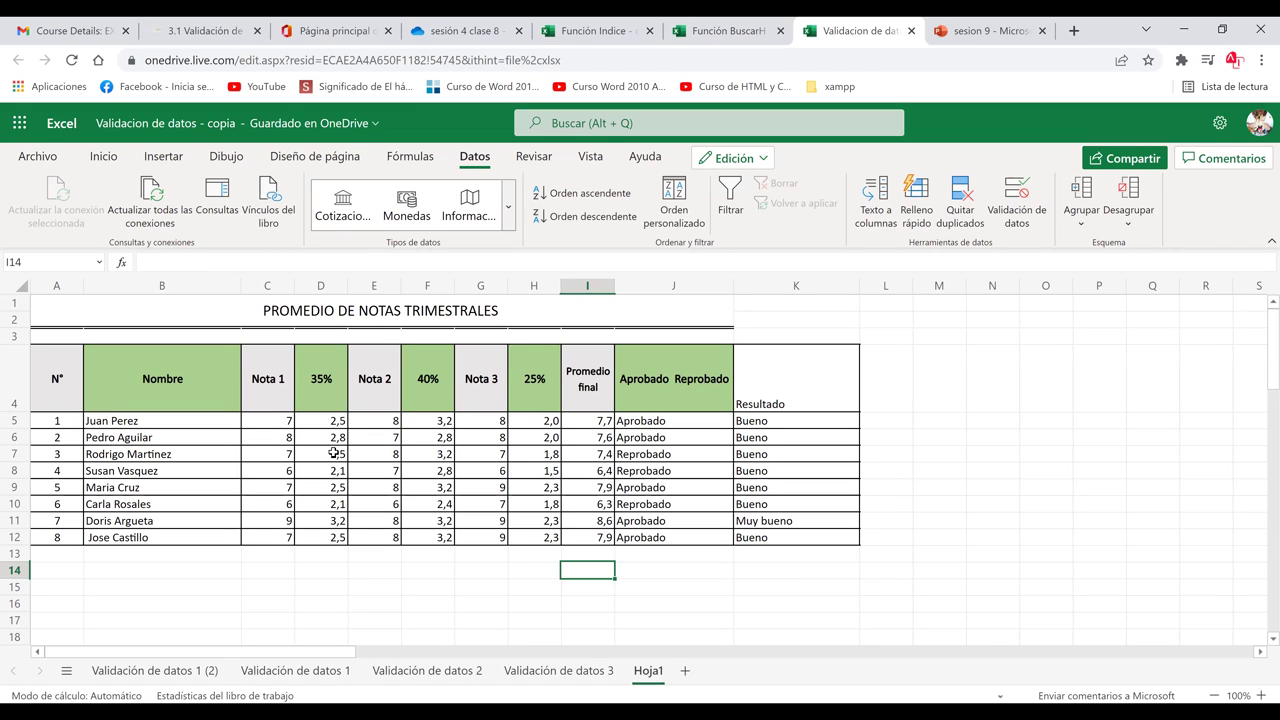
On the Hoja1 sheet, test the grade formulas by setting Nota 1 in C5 to 10, and return it to 7.
{"action": "left_click", "coordinate": [697, 524]}
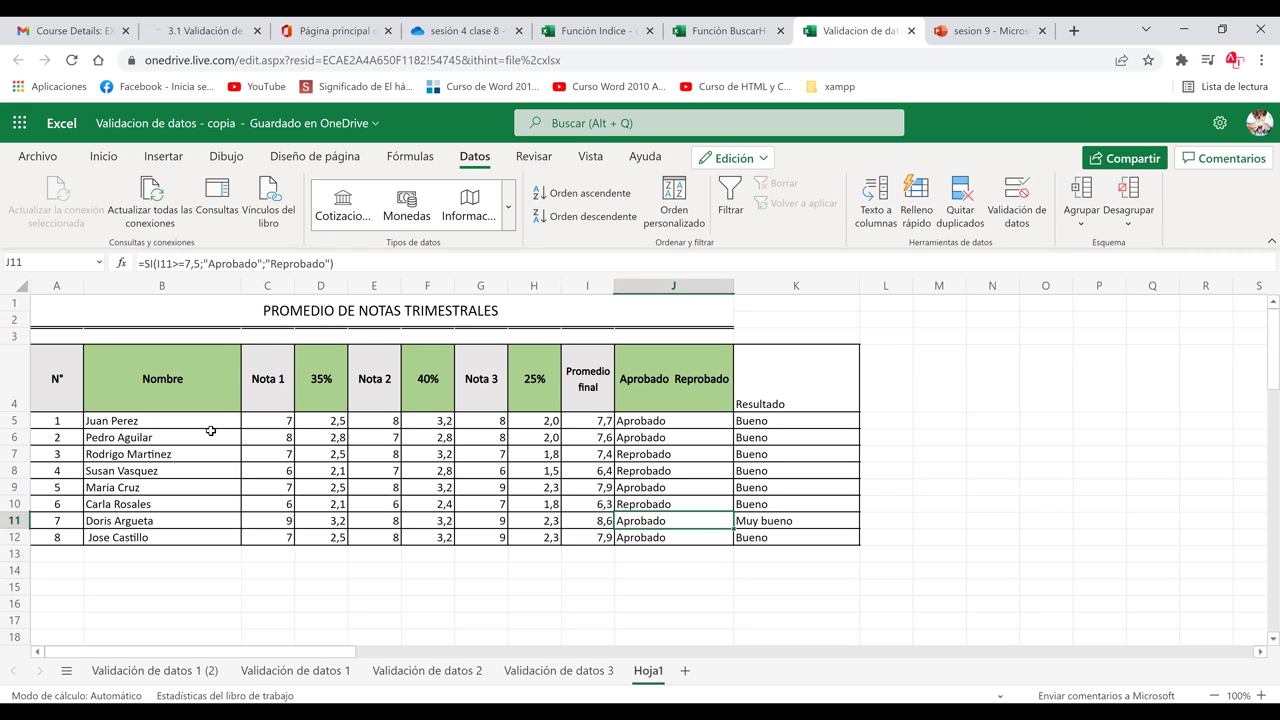
{"action": "left_click", "coordinate": [276, 423]}
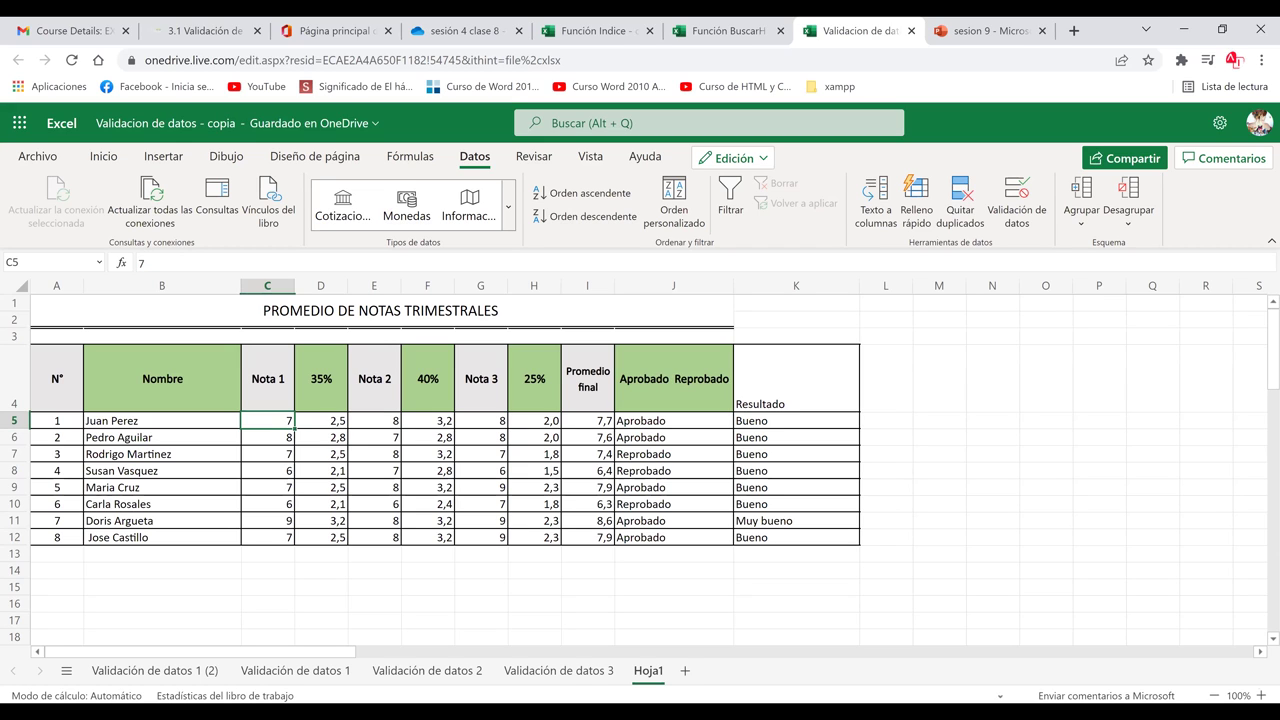
{"action": "type", "text": "10"}
{"action": "key", "text": "Return"}
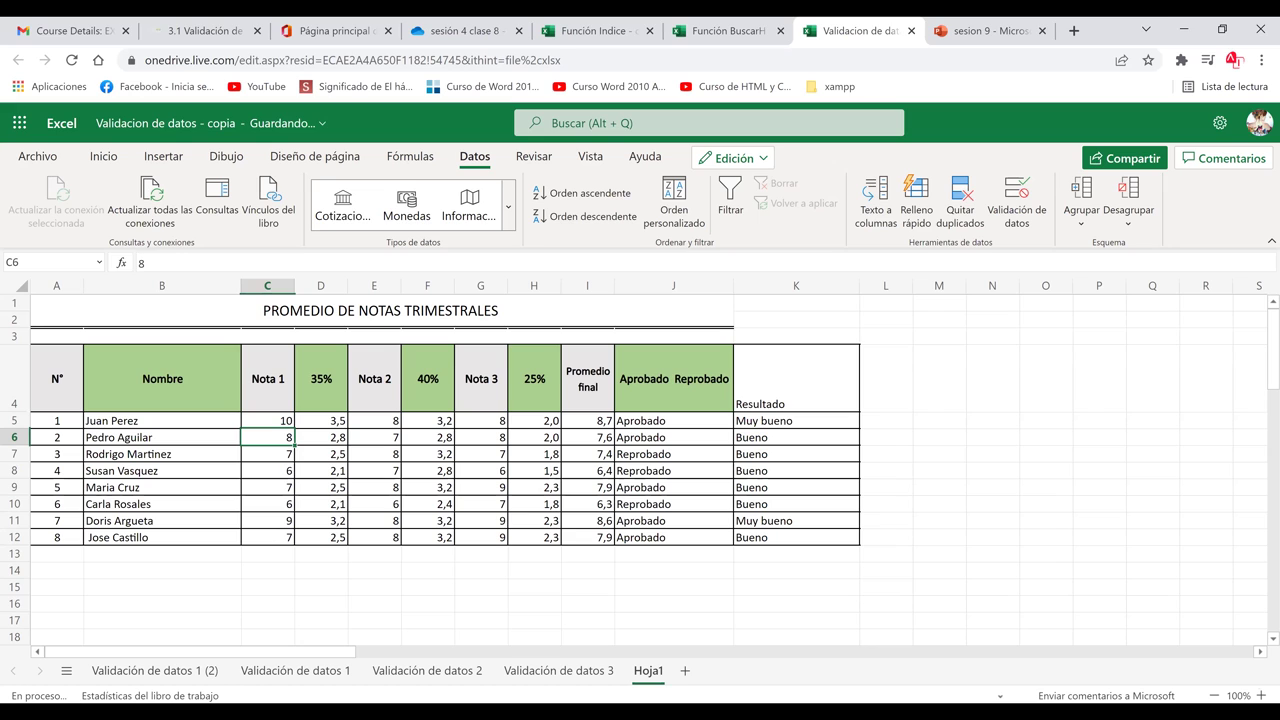
{"action": "key", "text": "Up"}
{"action": "key", "text": "BackSpace"}
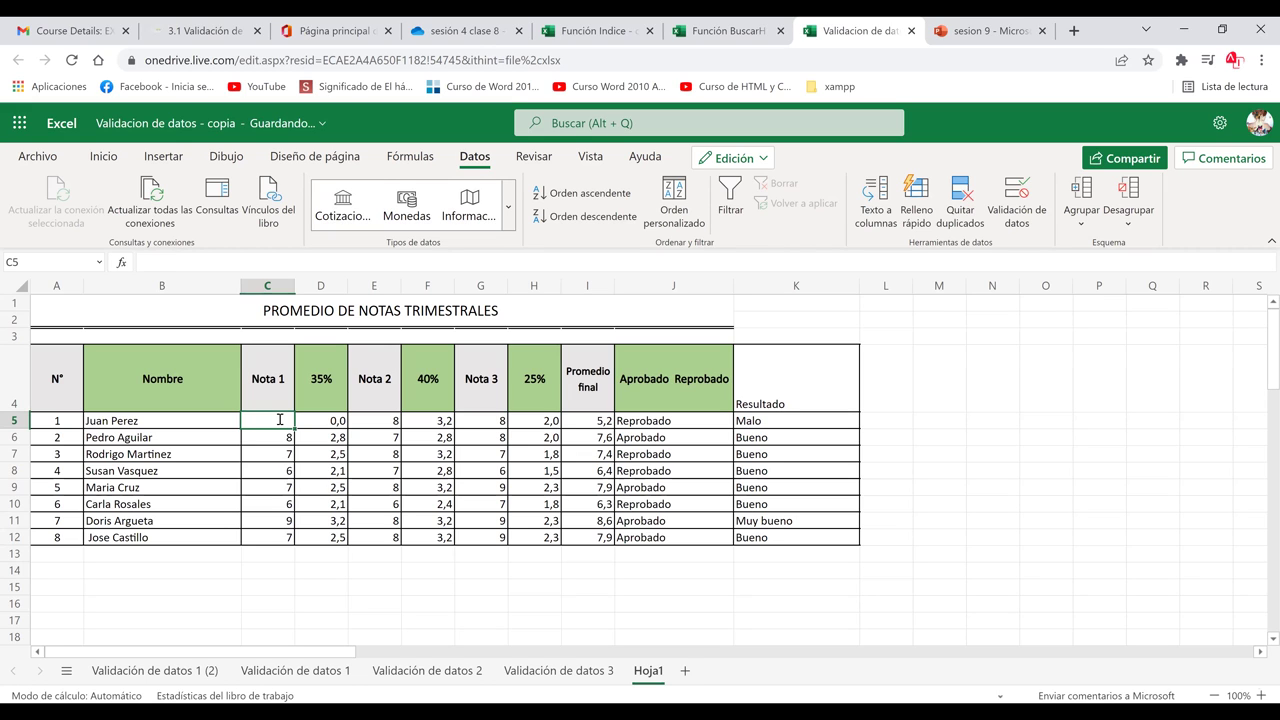
{"action": "type", "text": "7"}
{"action": "left_click", "coordinate": [266, 498]}
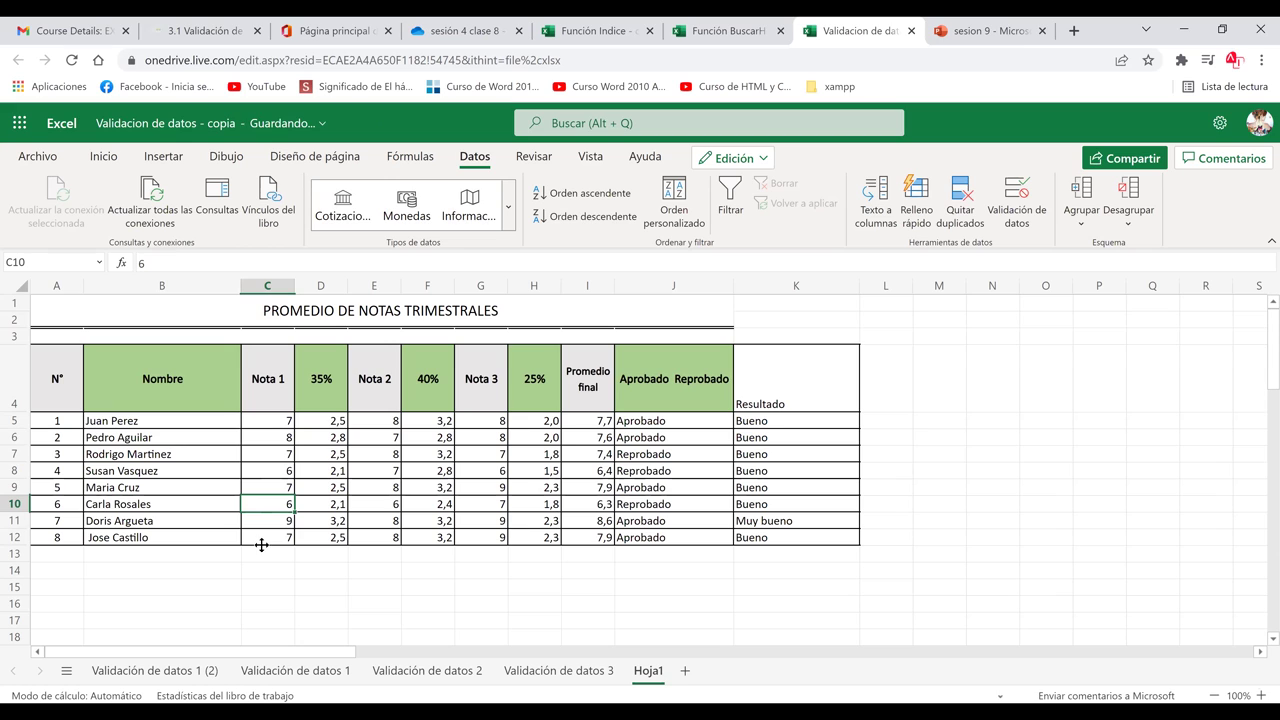
Highlight the Nota 1 grades in C5:C12 and check the formula in the 35% column at D7.
{"action": "left_click", "coordinate": [284, 421]}
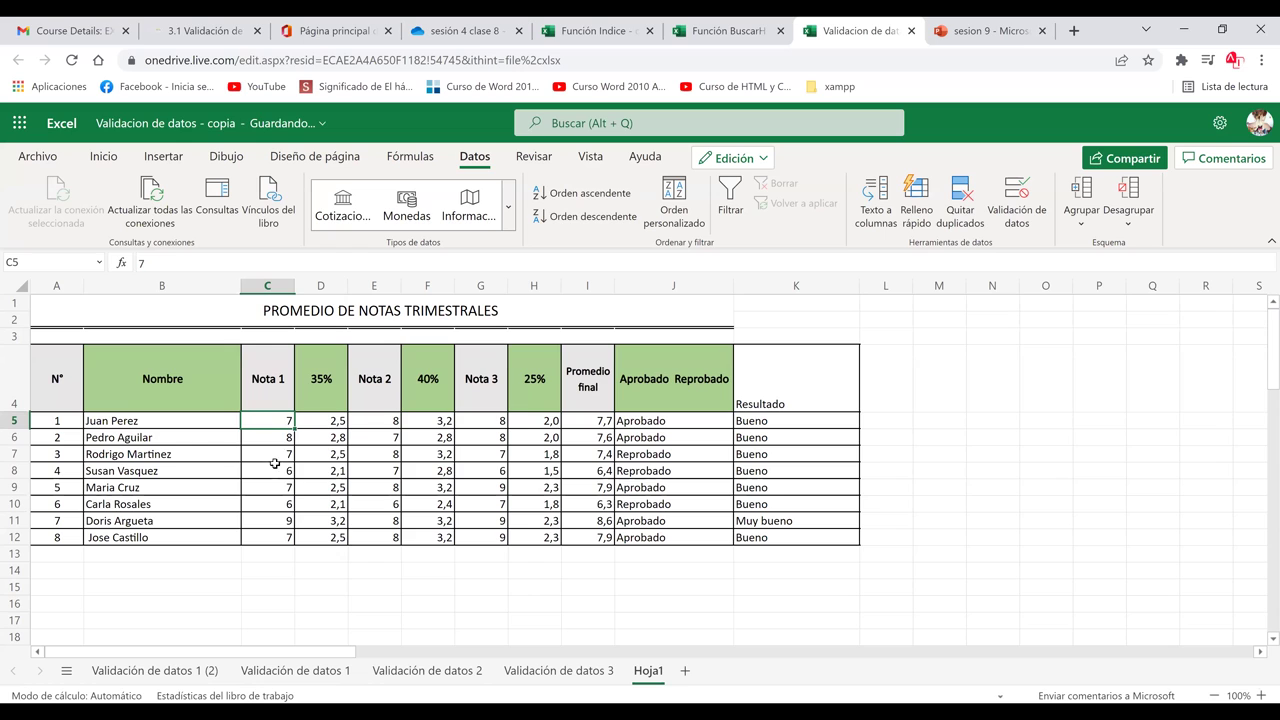
{"action": "left_click_drag", "start_coordinate": [275, 537], "coordinate": [275, 537]}
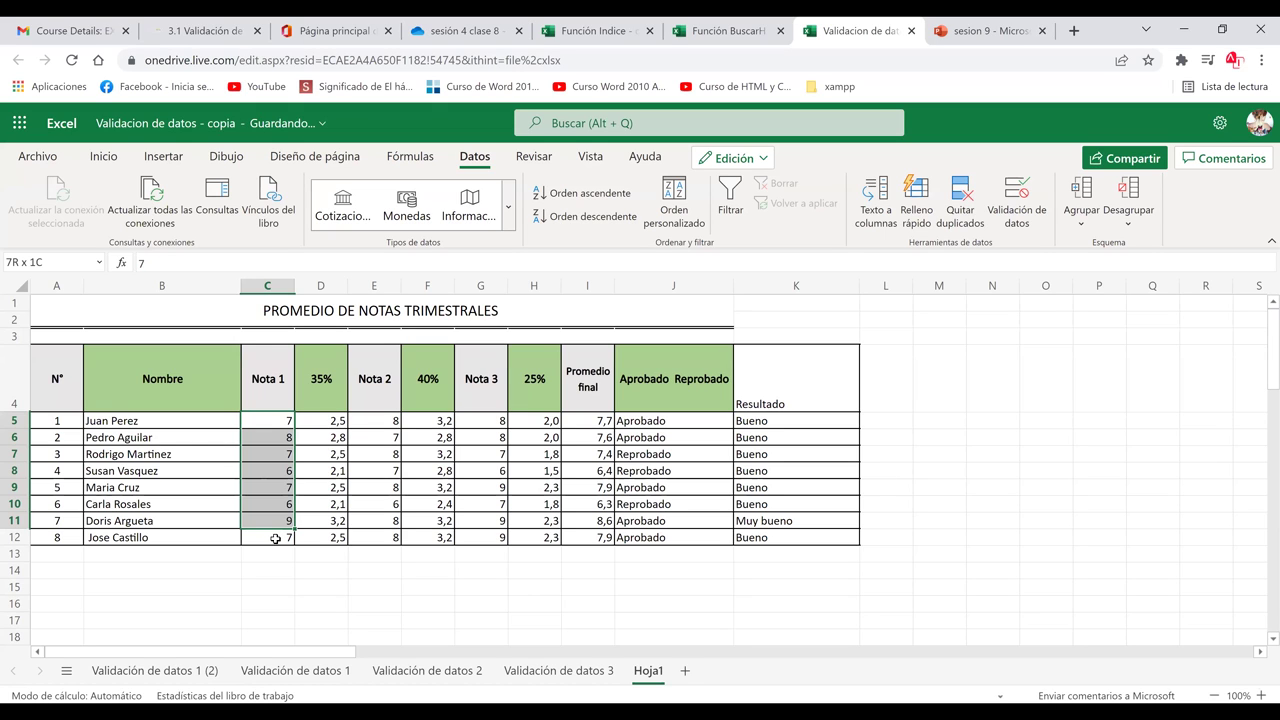
{"action": "left_click_drag", "start_coordinate": [275, 539], "coordinate": [275, 539]}
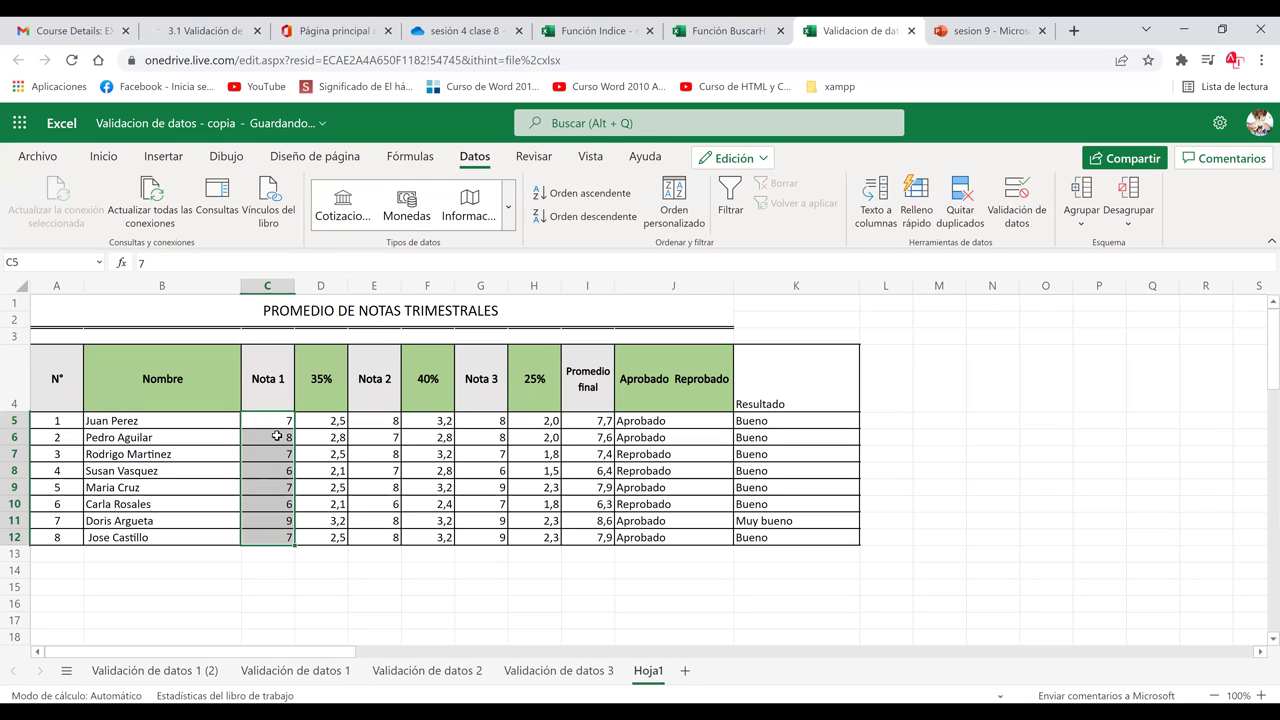
{"action": "key", "text": "Right"}
{"action": "key", "text": "Down"}
{"action": "key", "text": "Down"}
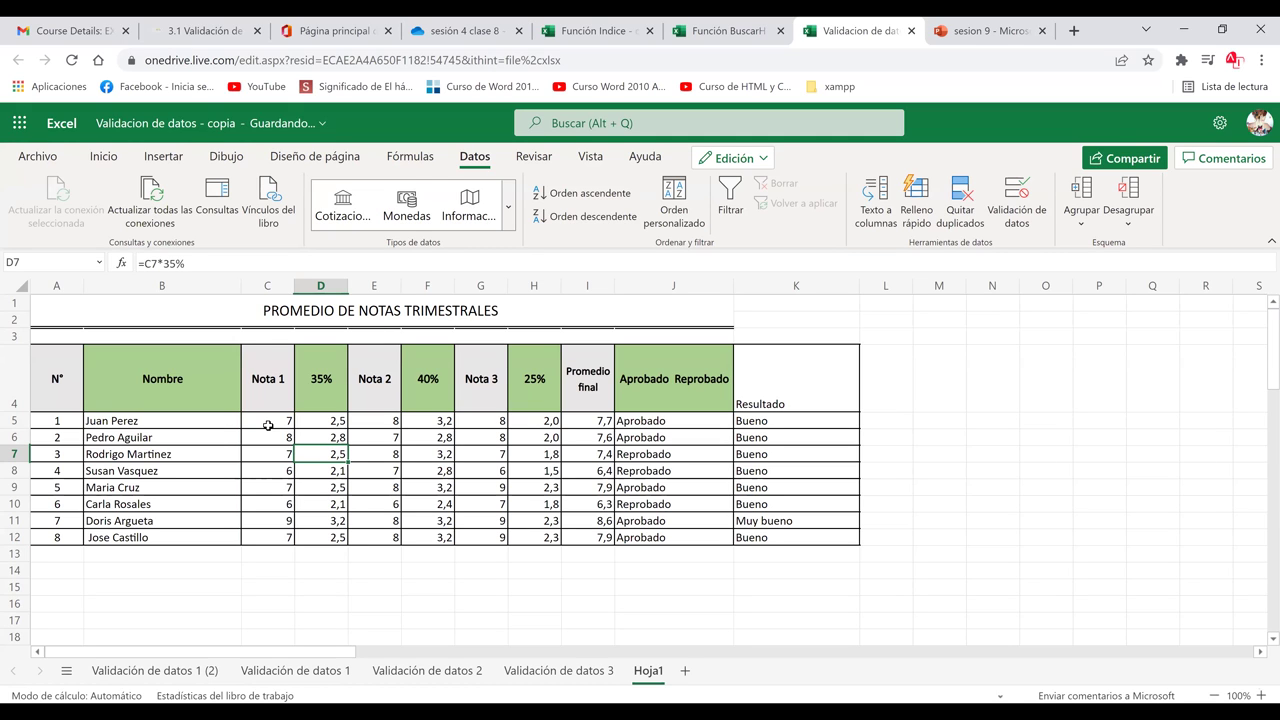
Test negative grades for Nota 1 in C5, entering -6 and -5, and check the Aprobado/Reprobado result in J5.
{"action": "left_click", "coordinate": [269, 426]}
{"action": "type", "text": "/"}
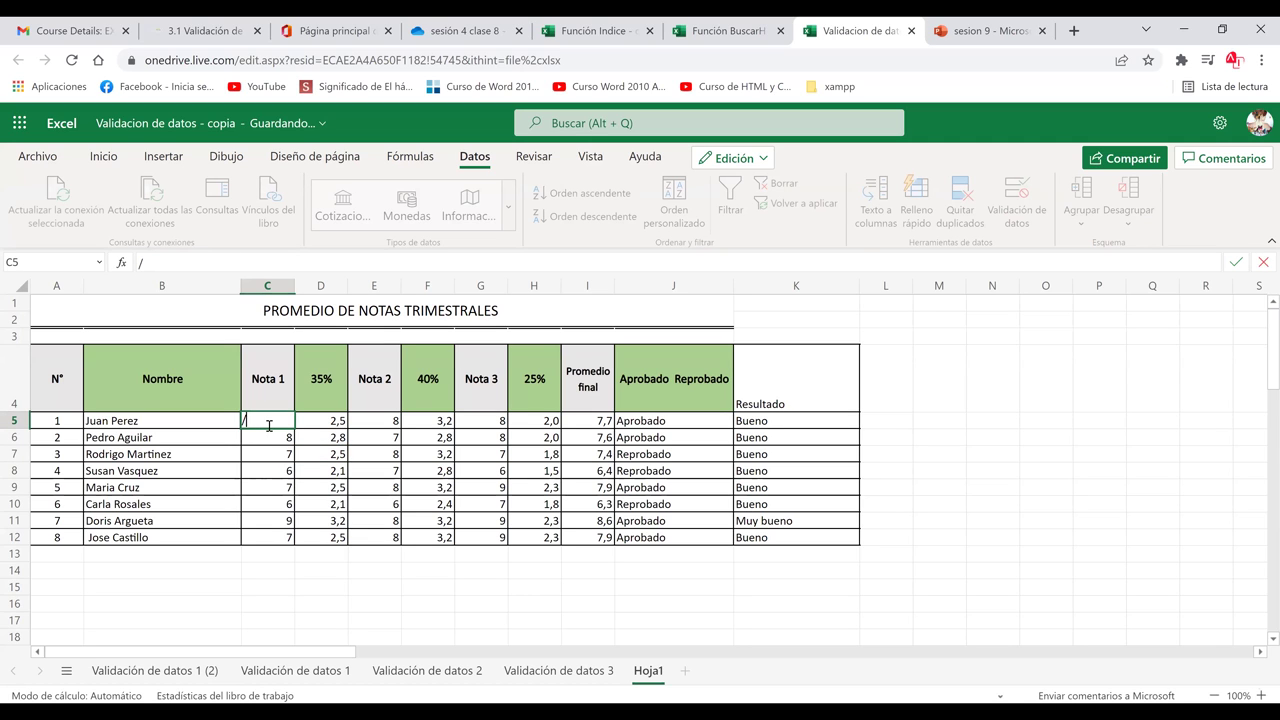
{"action": "key", "text": "BackSpace"}
{"action": "type", "text": "-6"}
{"action": "key", "text": "Return"}
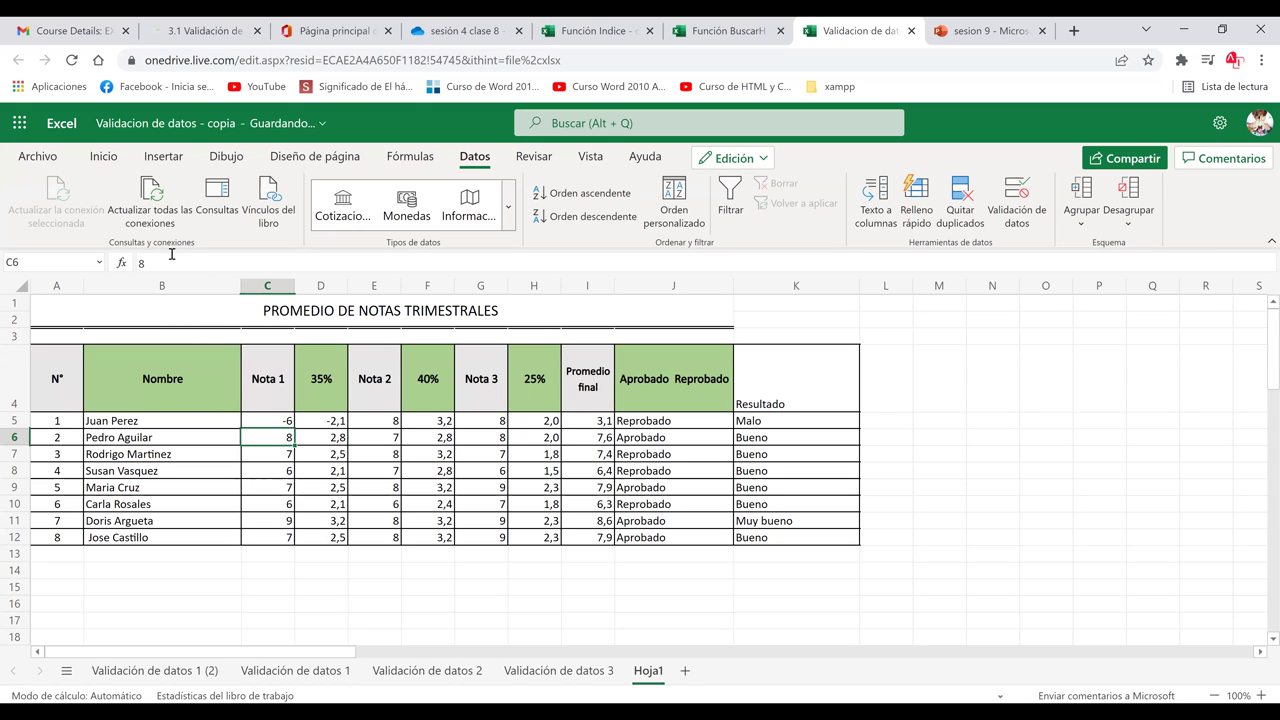
{"action": "key", "text": "Up"}
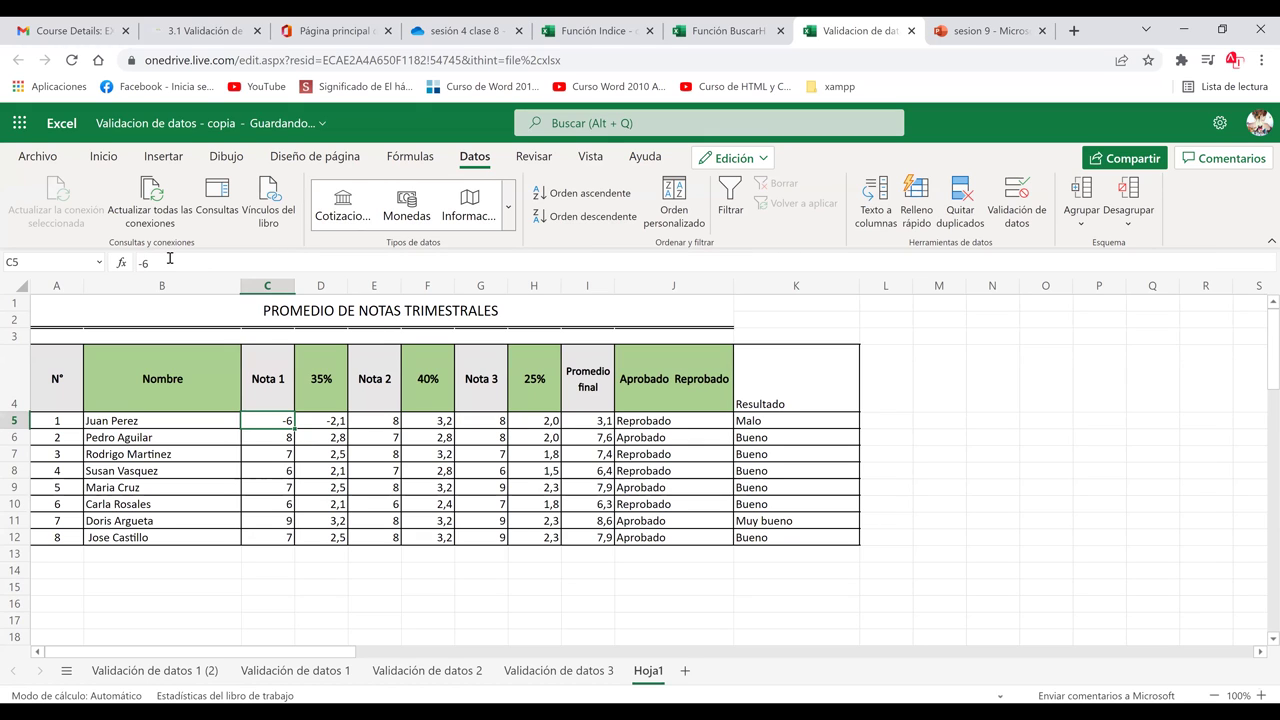
{"action": "type", "text": "-5"}
{"action": "key", "text": "Return"}
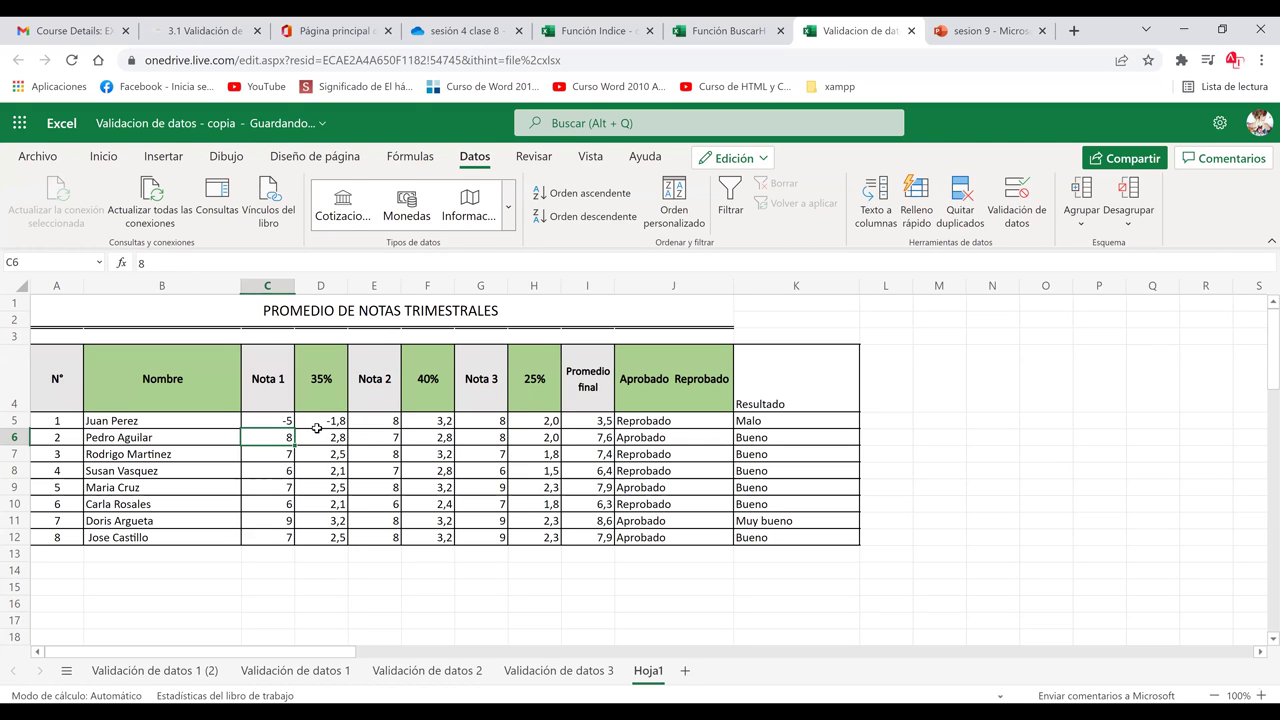
{"action": "left_click", "coordinate": [652, 420]}
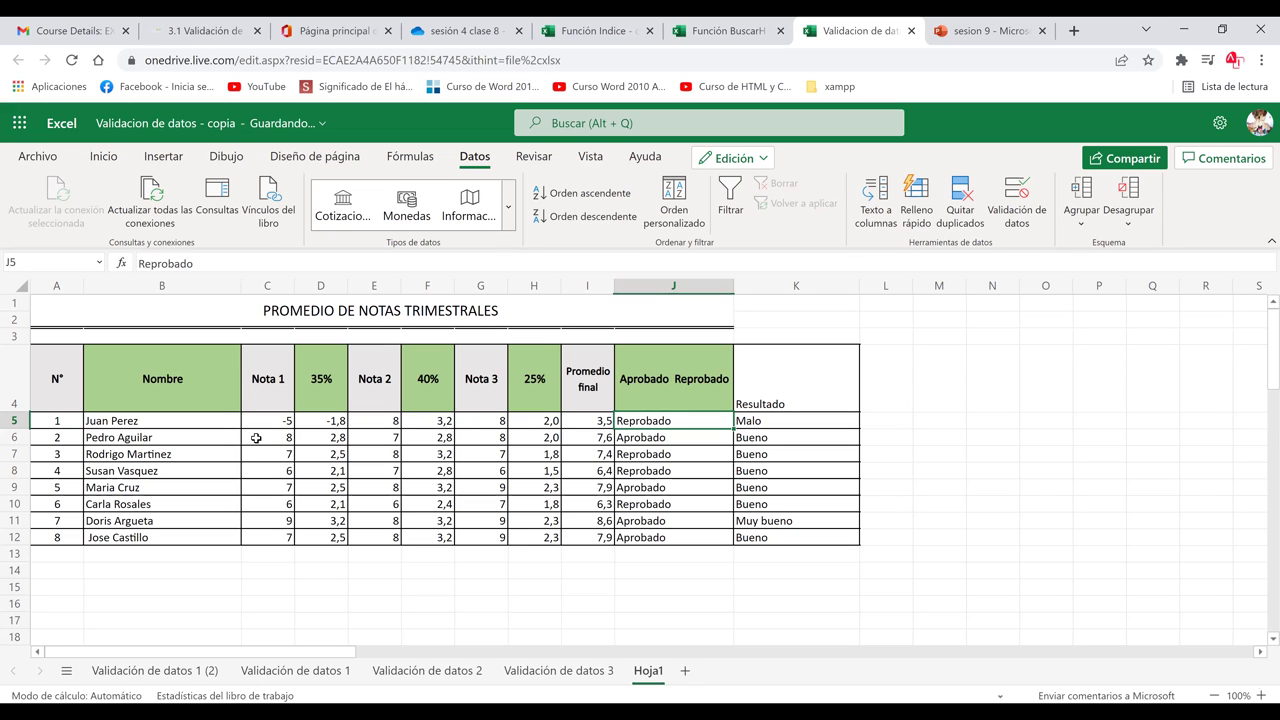
Undo the negative test grades entered in C5.
{"action": "left_click_drag", "start_coordinate": [268, 424], "coordinate": [265, 533]}
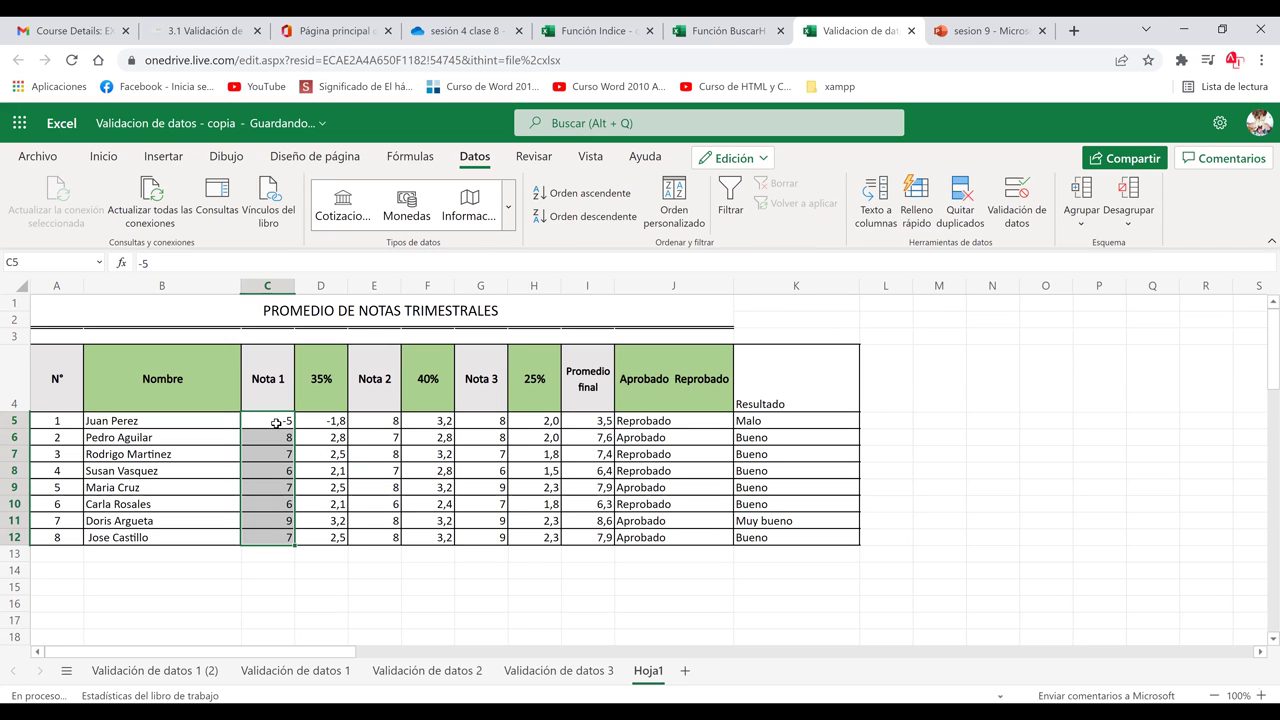
{"action": "left_click", "coordinate": [275, 422]}
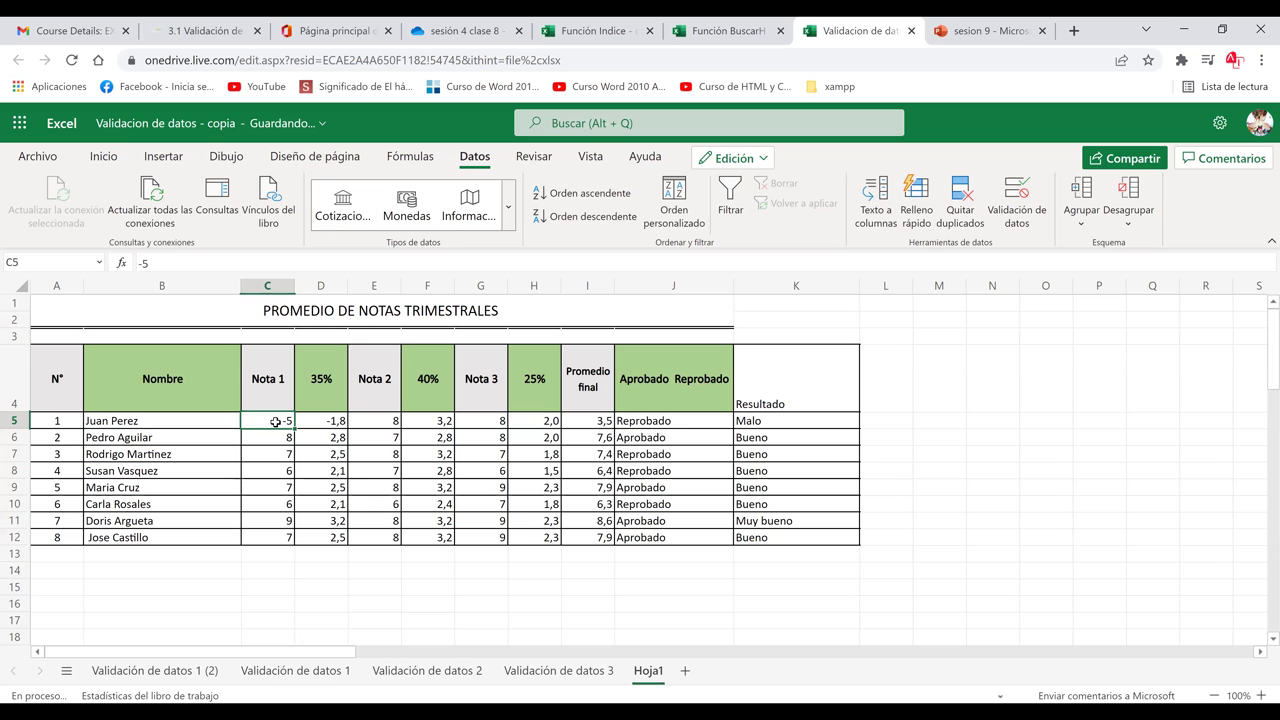
{"action": "key", "text": "ctrl+z"}
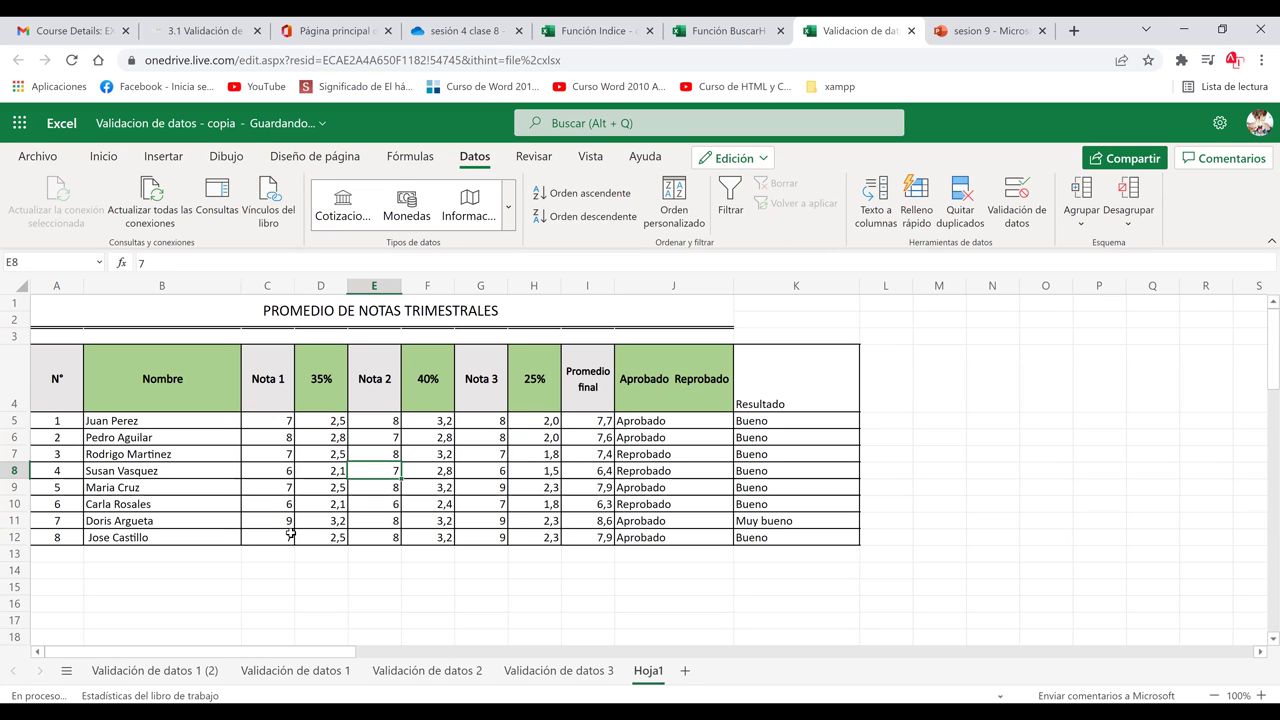
{"action": "key", "text": "ctrl+z"}
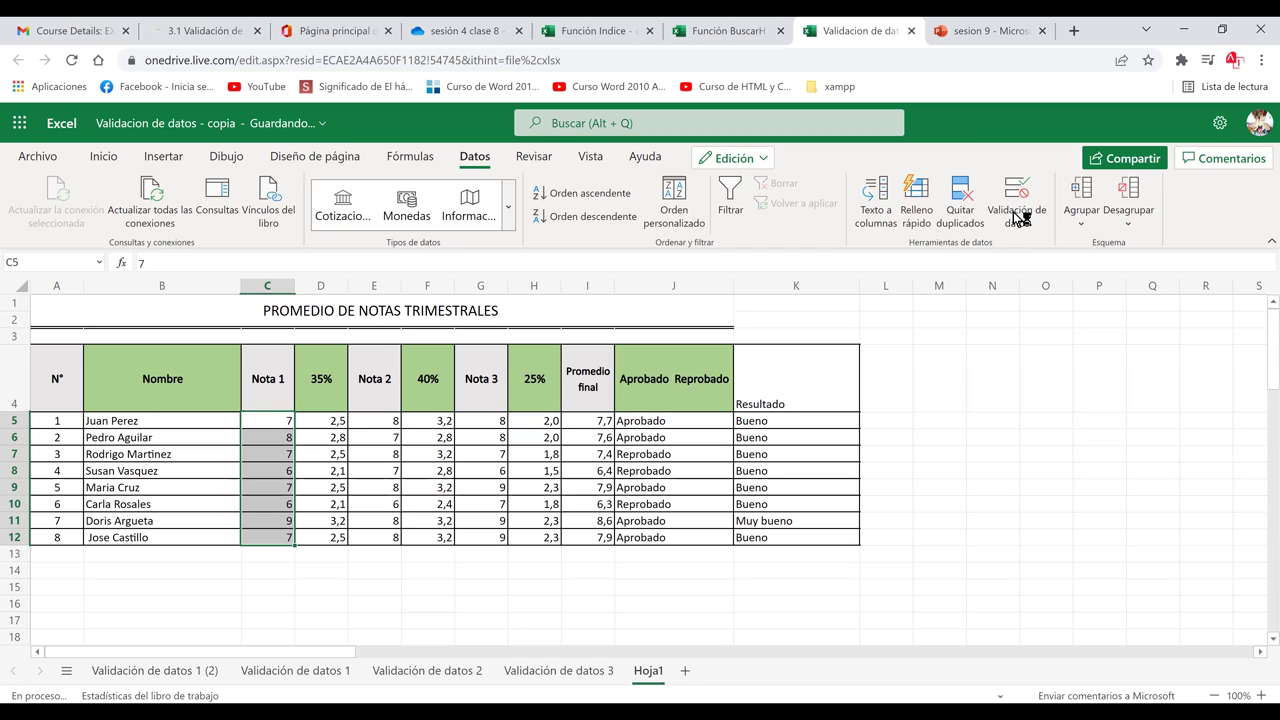
Apply a data validation rule to the Nota 1 cells C5:C12 that allows Decimal values Mayor que a Mínima of 0.
{"action": "left_click", "coordinate": [1017, 214]}
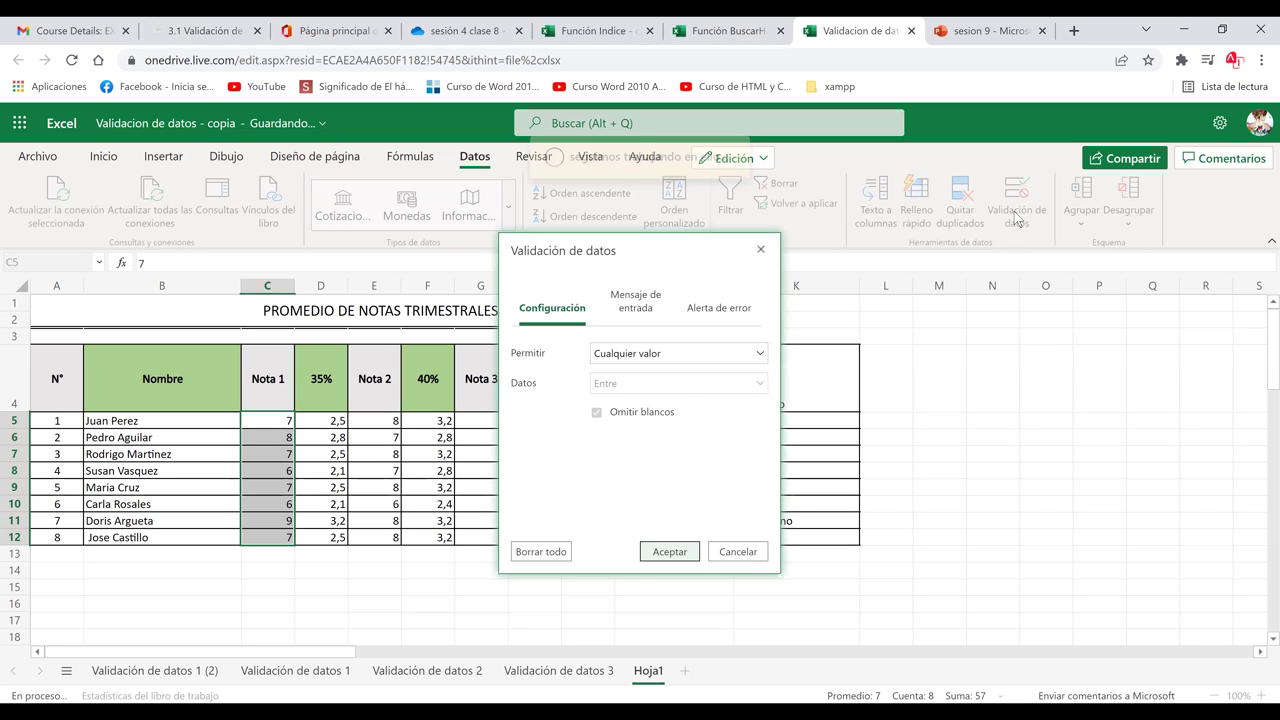
{"action": "left_click_drag", "start_coordinate": [669, 257], "coordinate": [890, 178]}
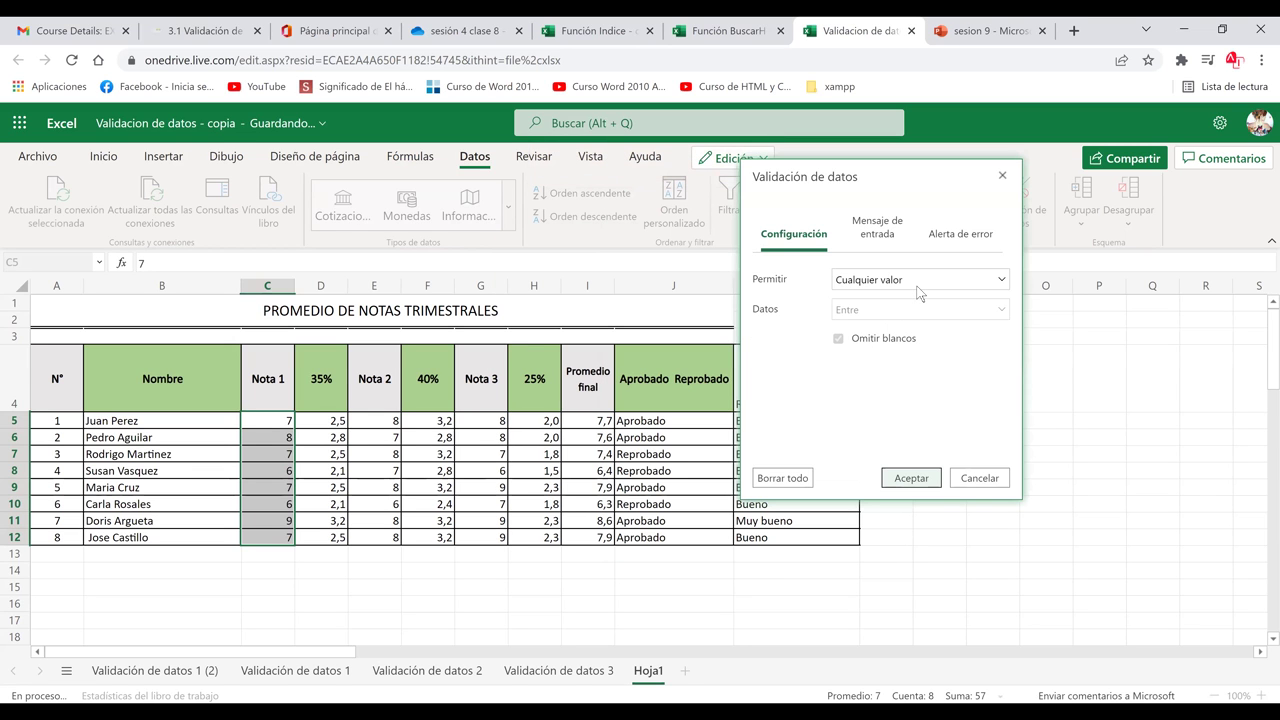
{"action": "left_click", "coordinate": [918, 285]}
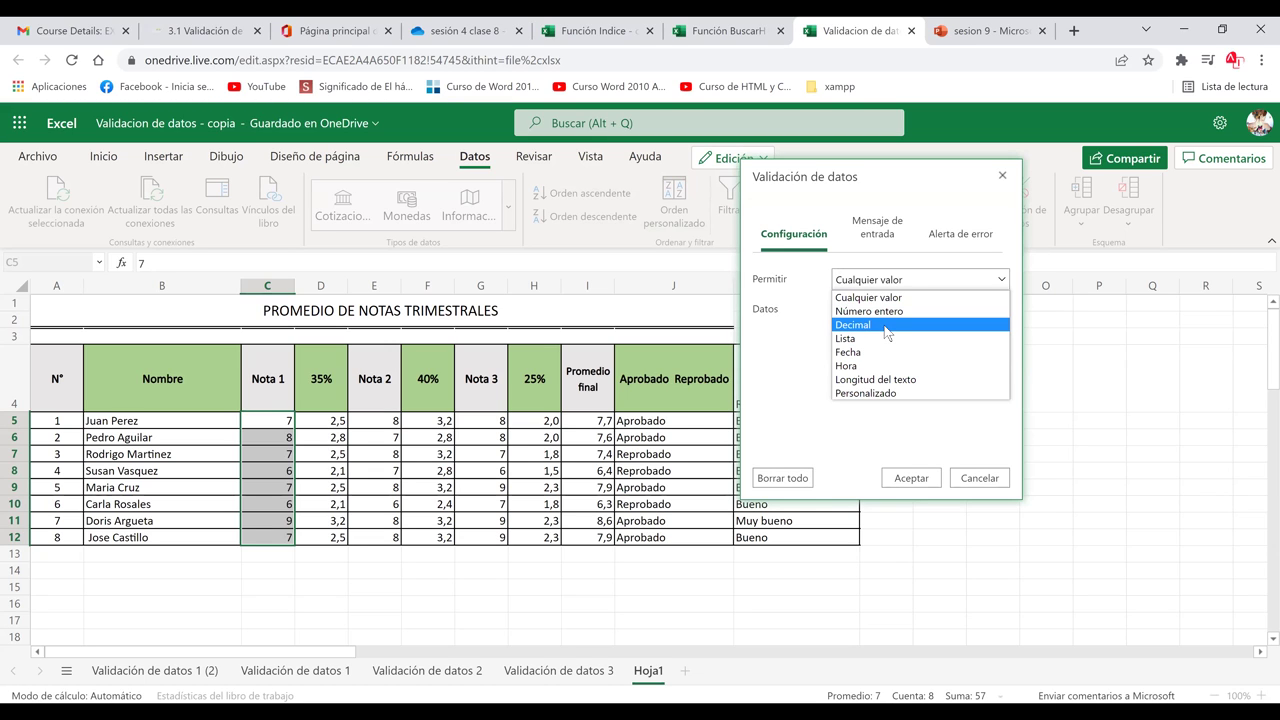
{"action": "left_click", "coordinate": [886, 325]}
{"action": "left_click", "coordinate": [886, 312]}
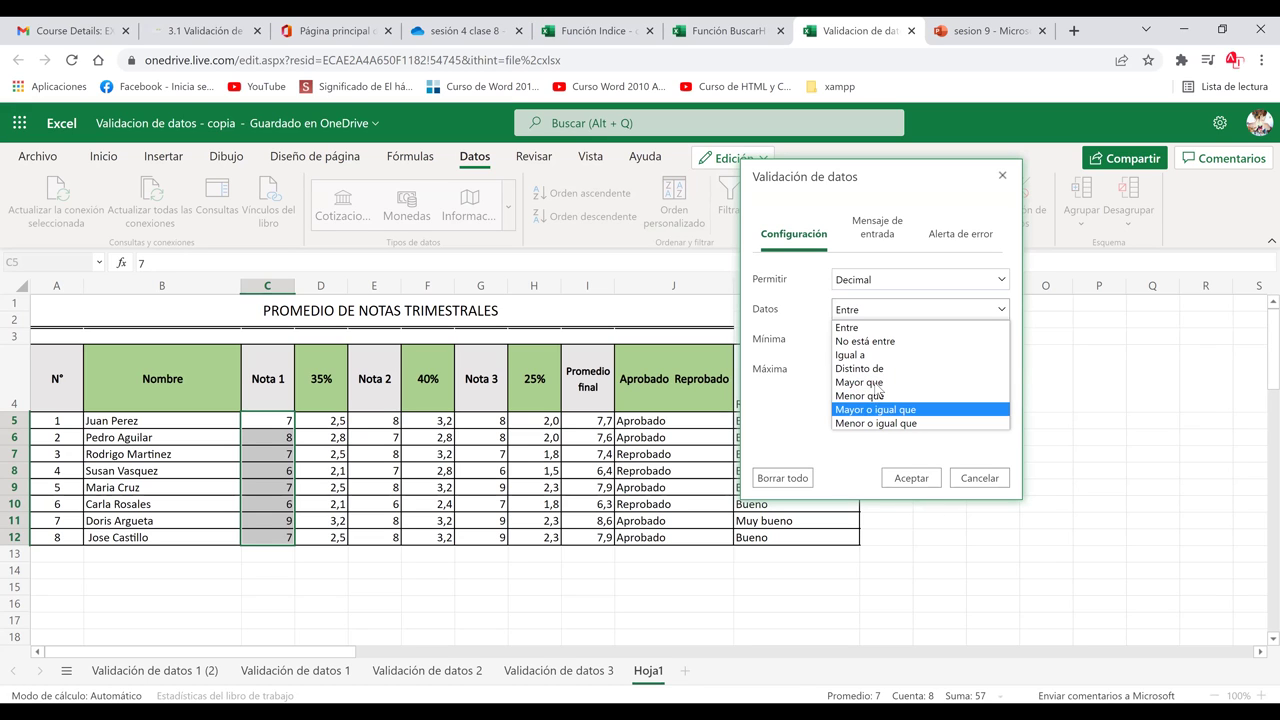
{"action": "key", "text": "Return"}
{"action": "left_click", "coordinate": [877, 340]}
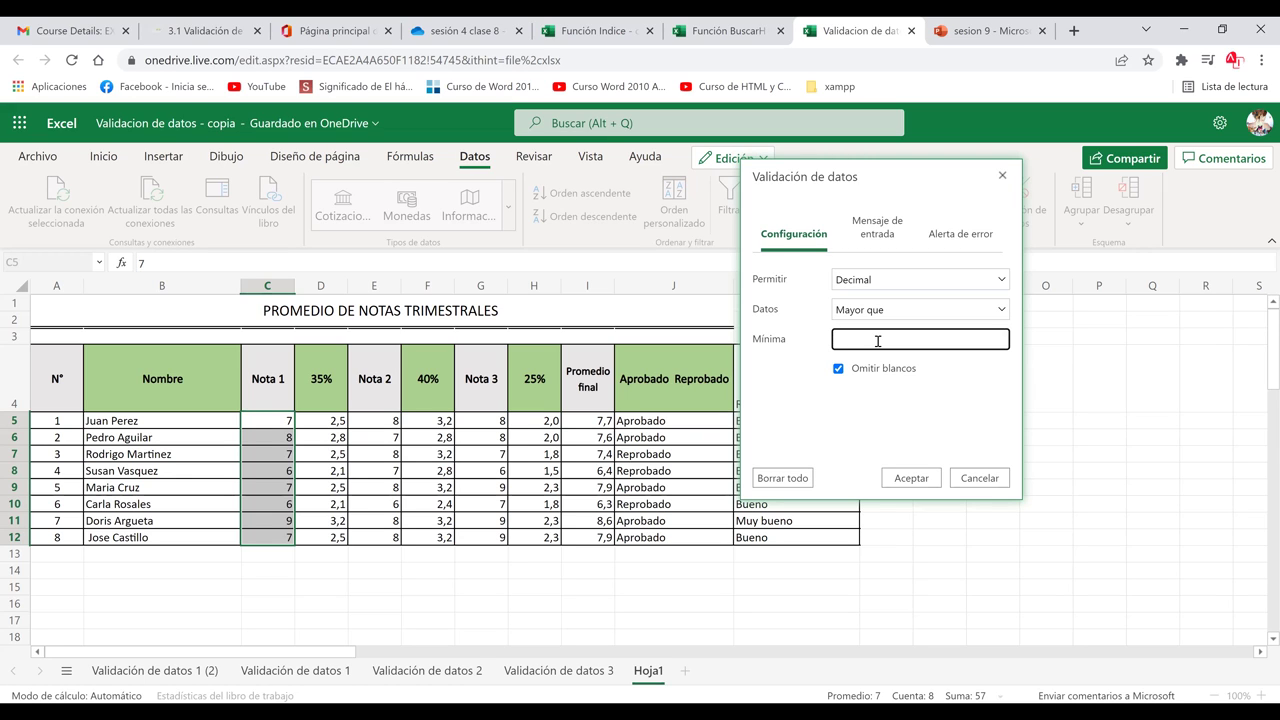
{"action": "left_click", "coordinate": [894, 444]}
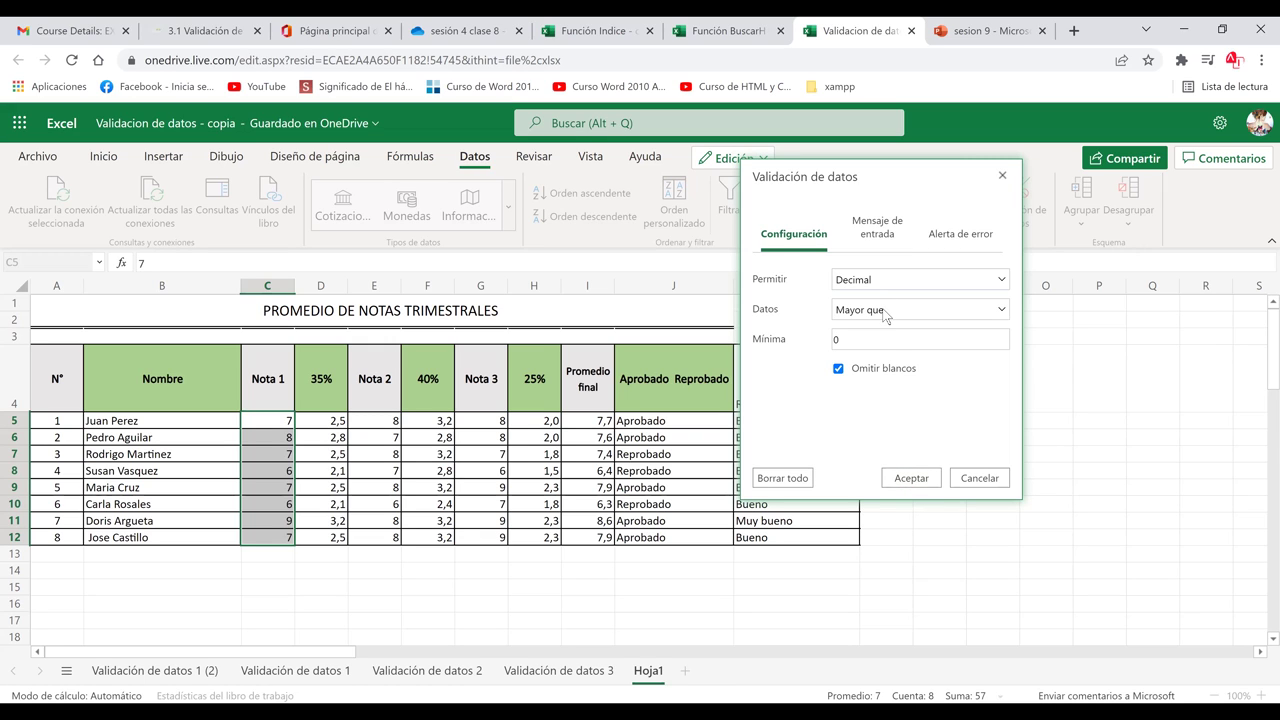
{"action": "left_click", "coordinate": [905, 478]}
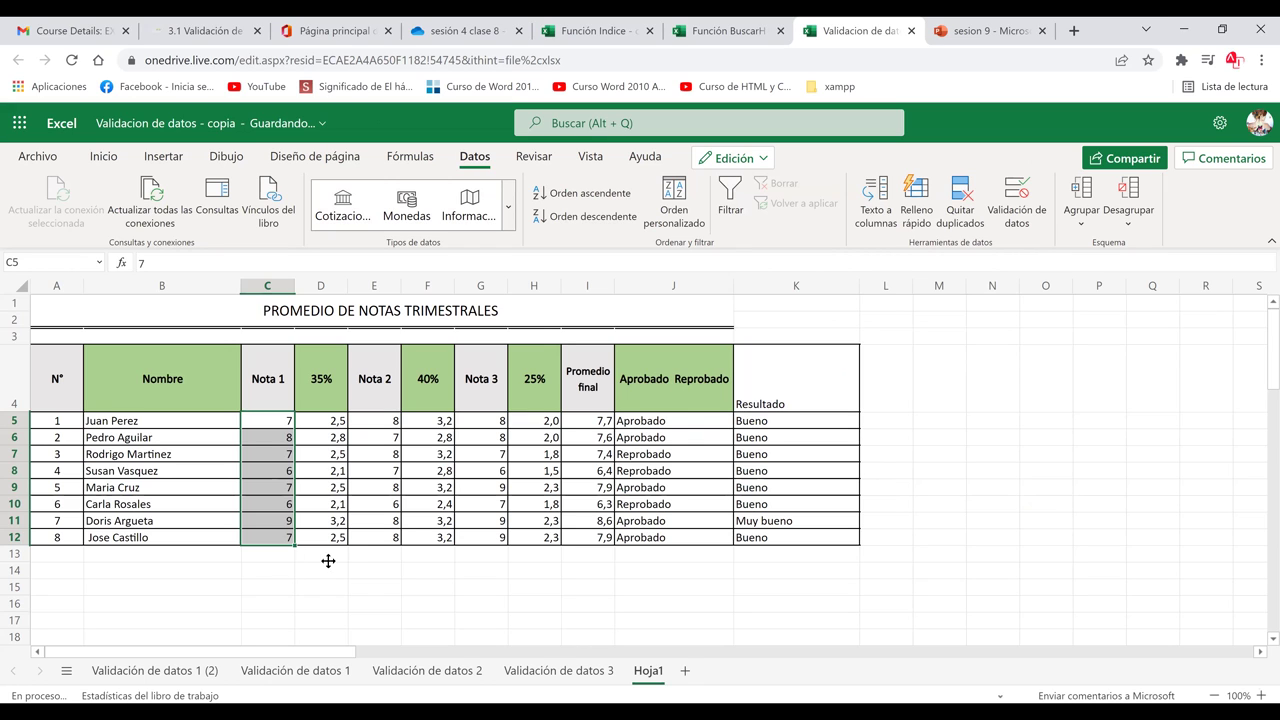
Clear the Nota 1 grades in C5:C12 and enter 0 in C5.
{"action": "left_click", "coordinate": [328, 560]}
{"action": "left_click", "coordinate": [277, 424]}
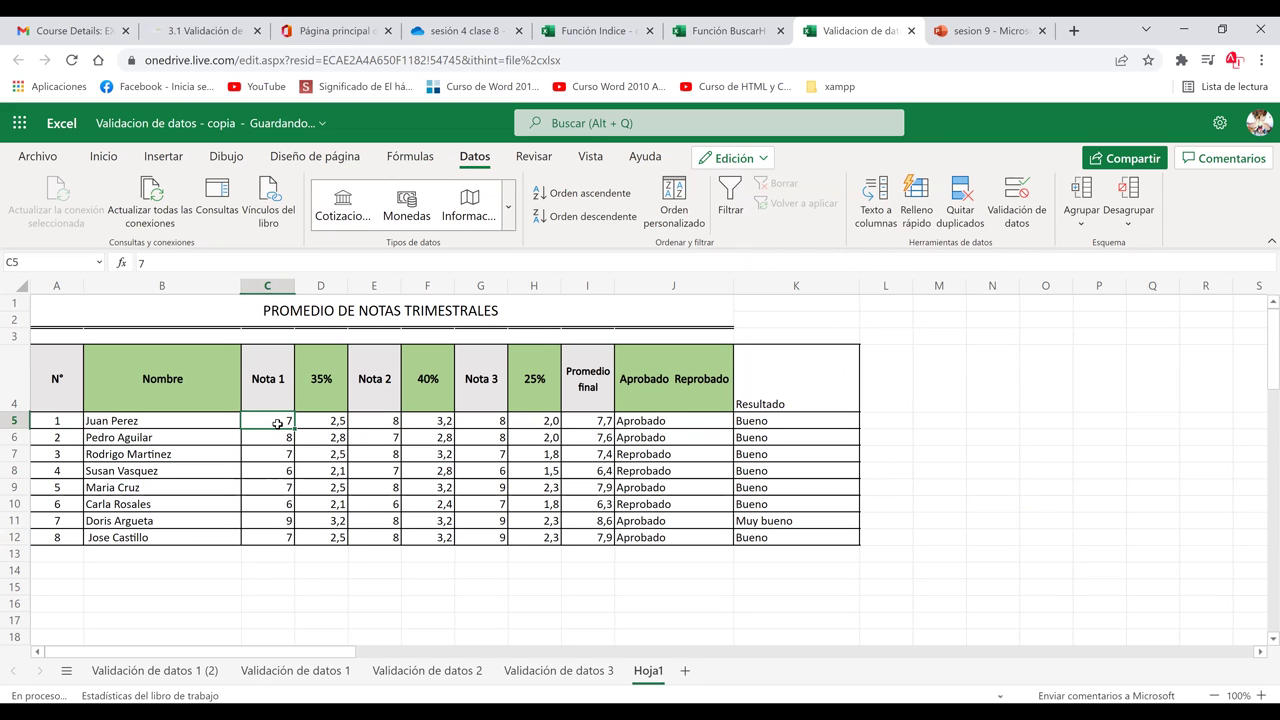
{"action": "key", "text": "Down"}
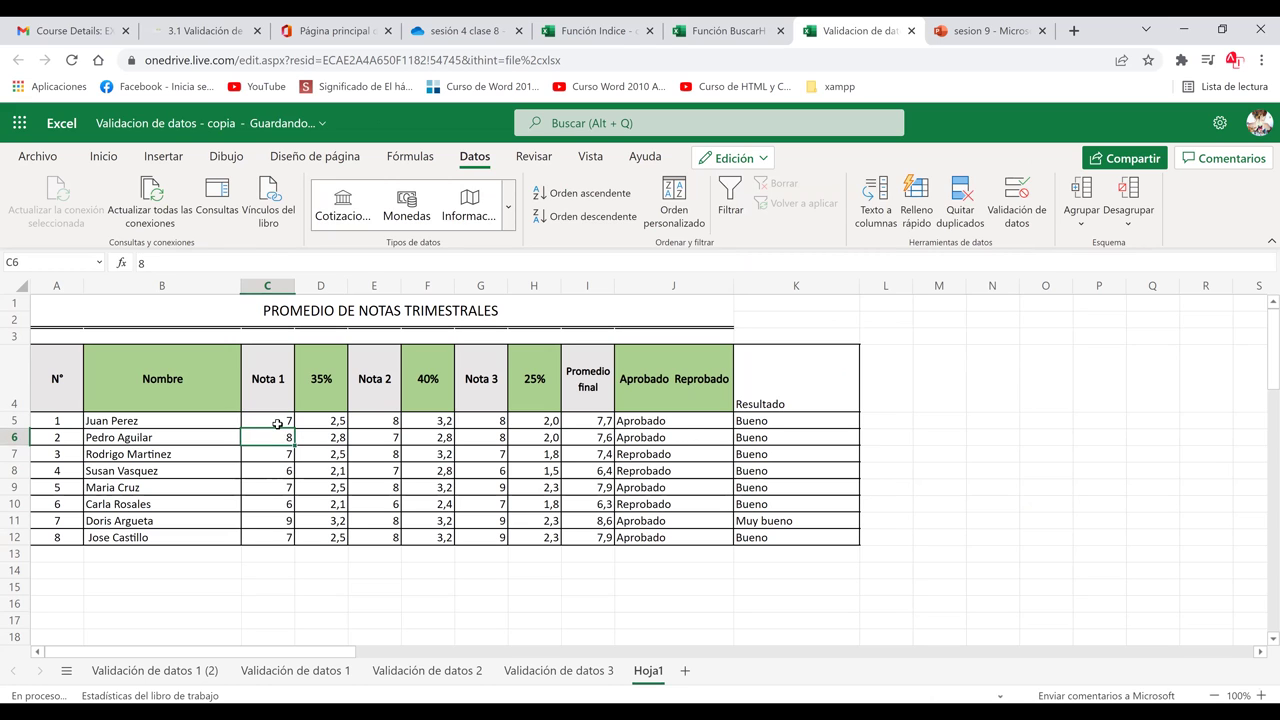
{"action": "key", "text": "BackSpace"}
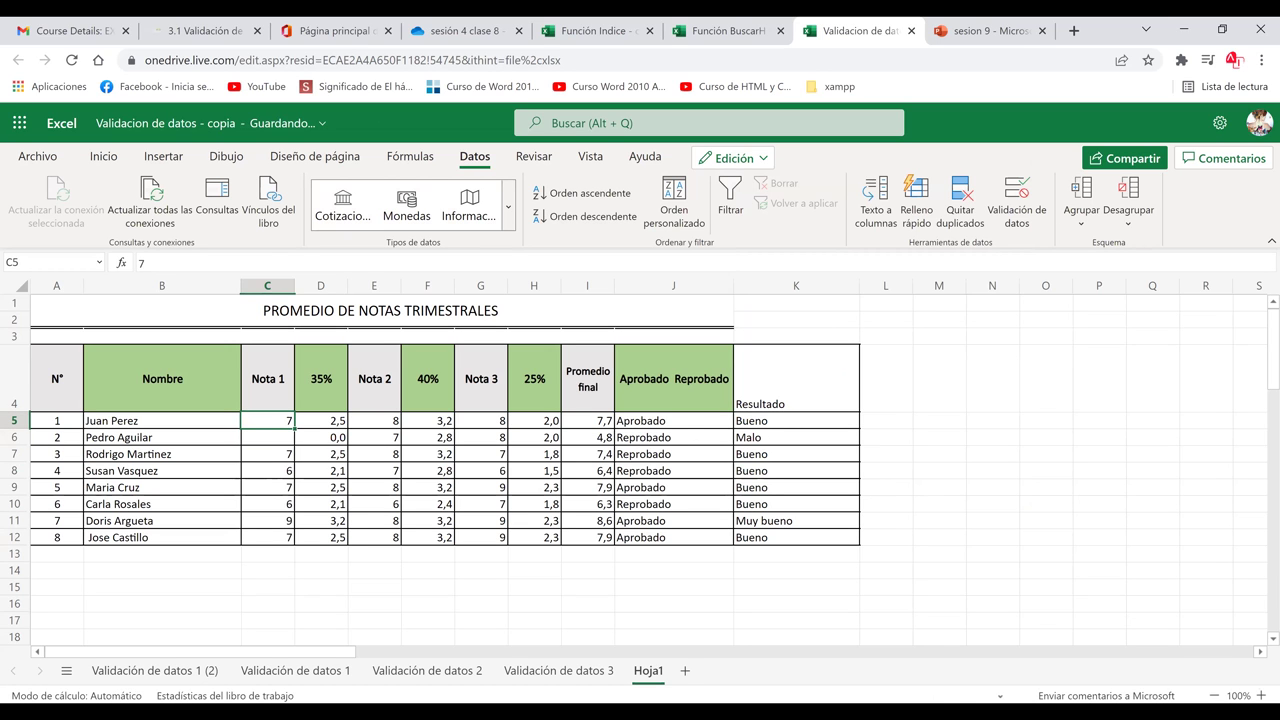
{"action": "key", "text": "Delete"}
{"action": "key", "text": "Down"}
{"action": "key", "text": "Down"}
{"action": "key", "text": "Delete"}
{"action": "key", "text": "Down"}
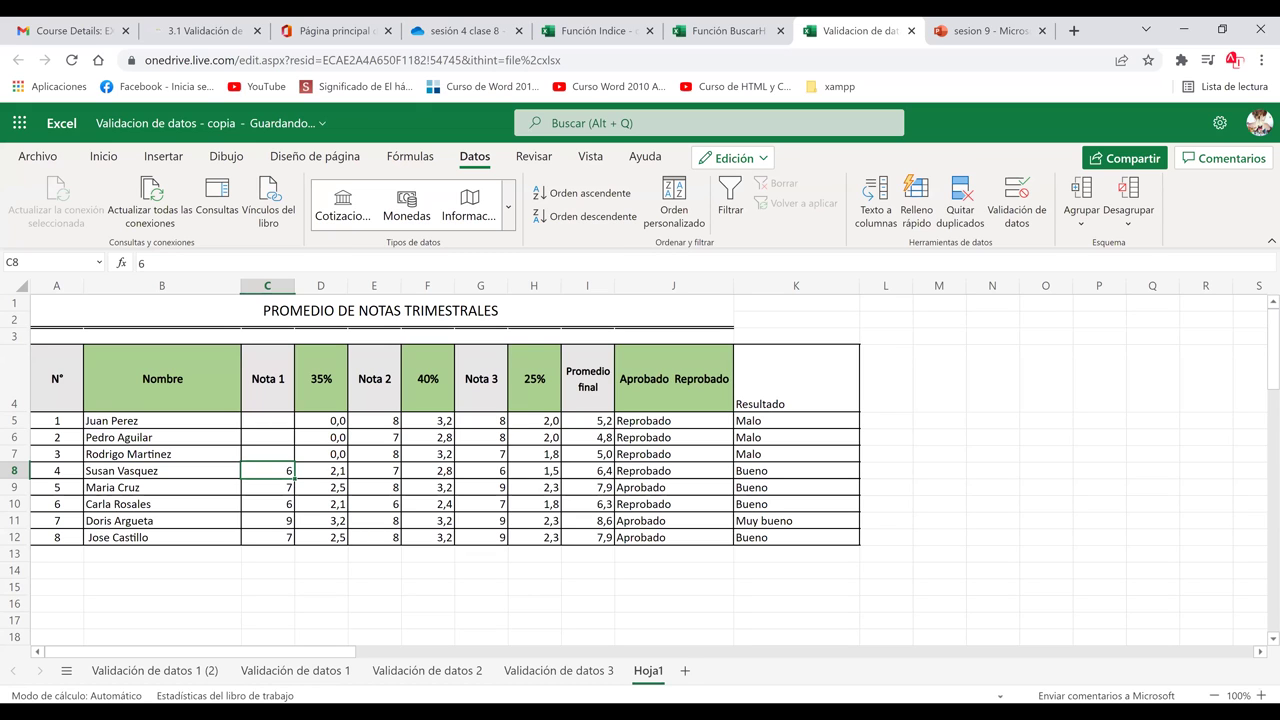
{"action": "key", "text": "ctrl+z"}
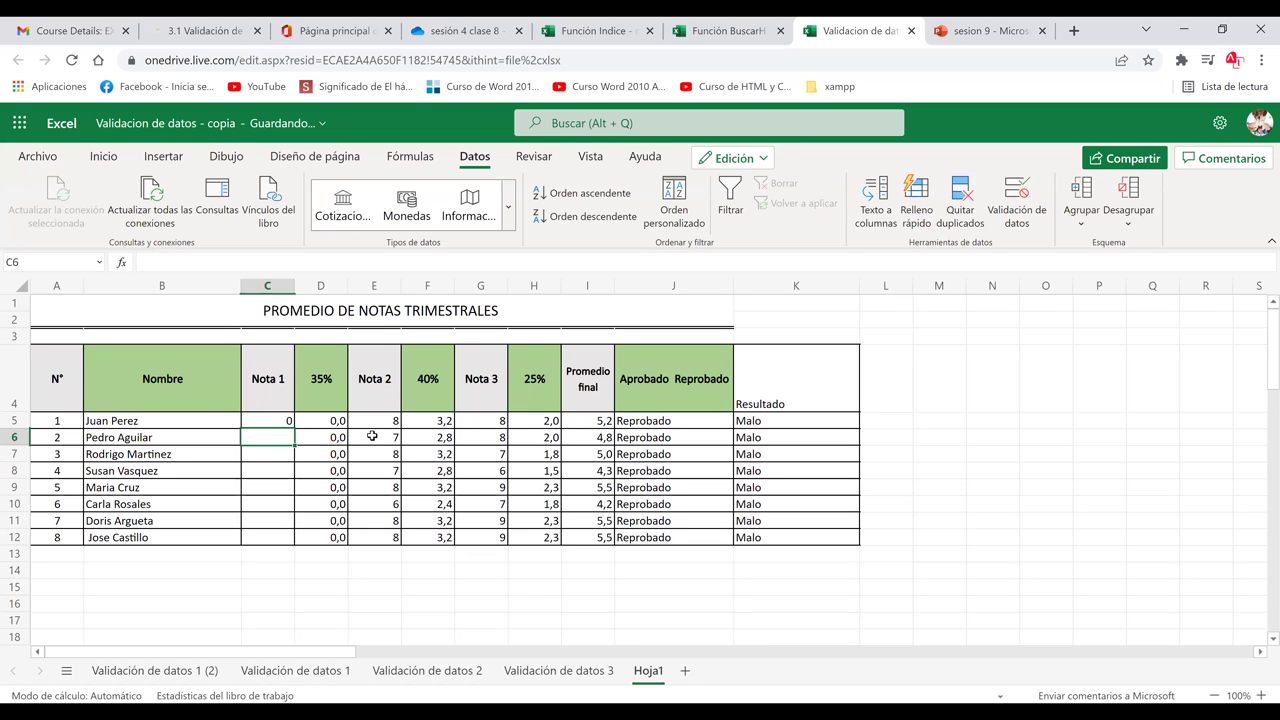
Test the validation rule on C5 by entering -2.
{"action": "left_click", "coordinate": [276, 422]}
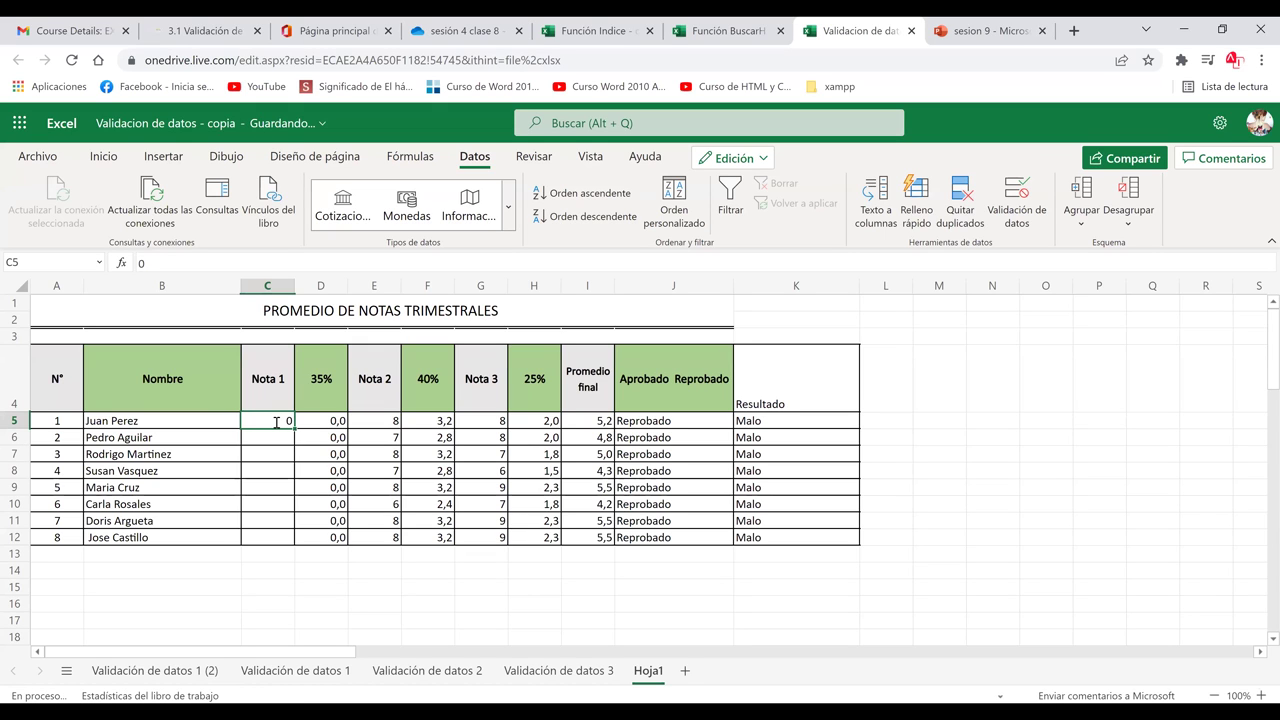
{"action": "type", "text": "-"}
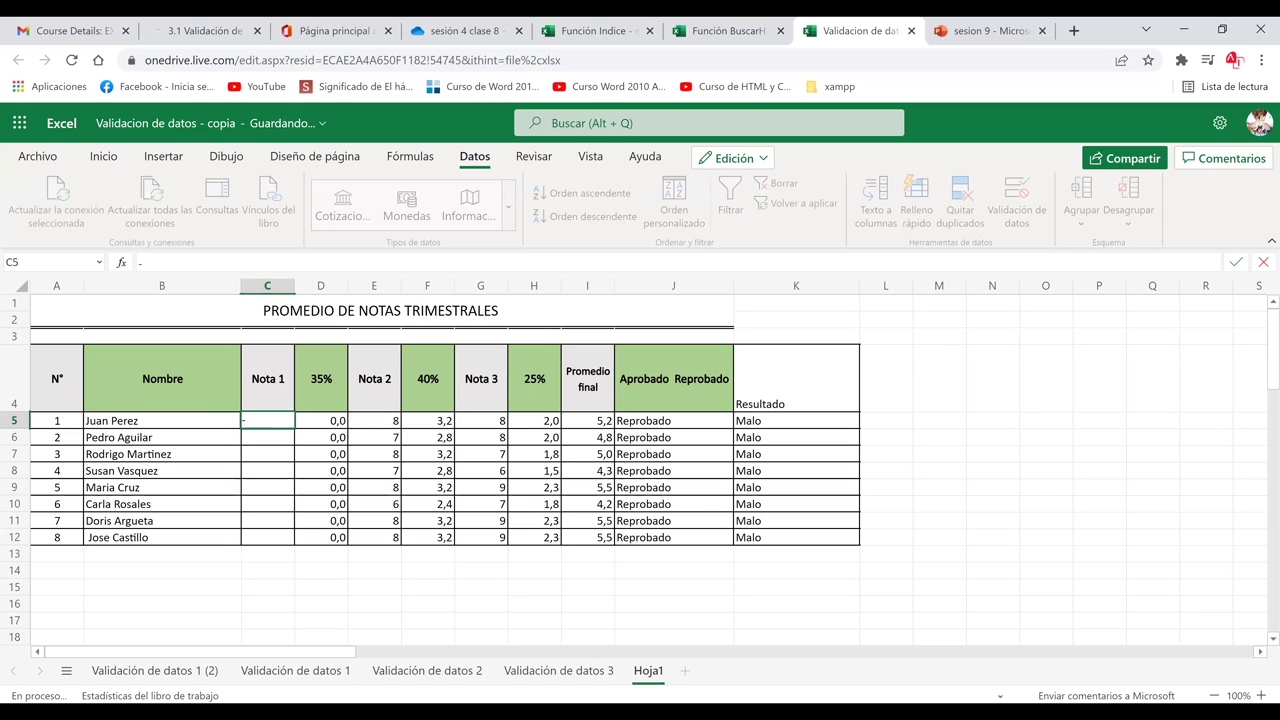
{"action": "type", "text": "2"}
{"action": "left_click", "coordinate": [529, 473]}
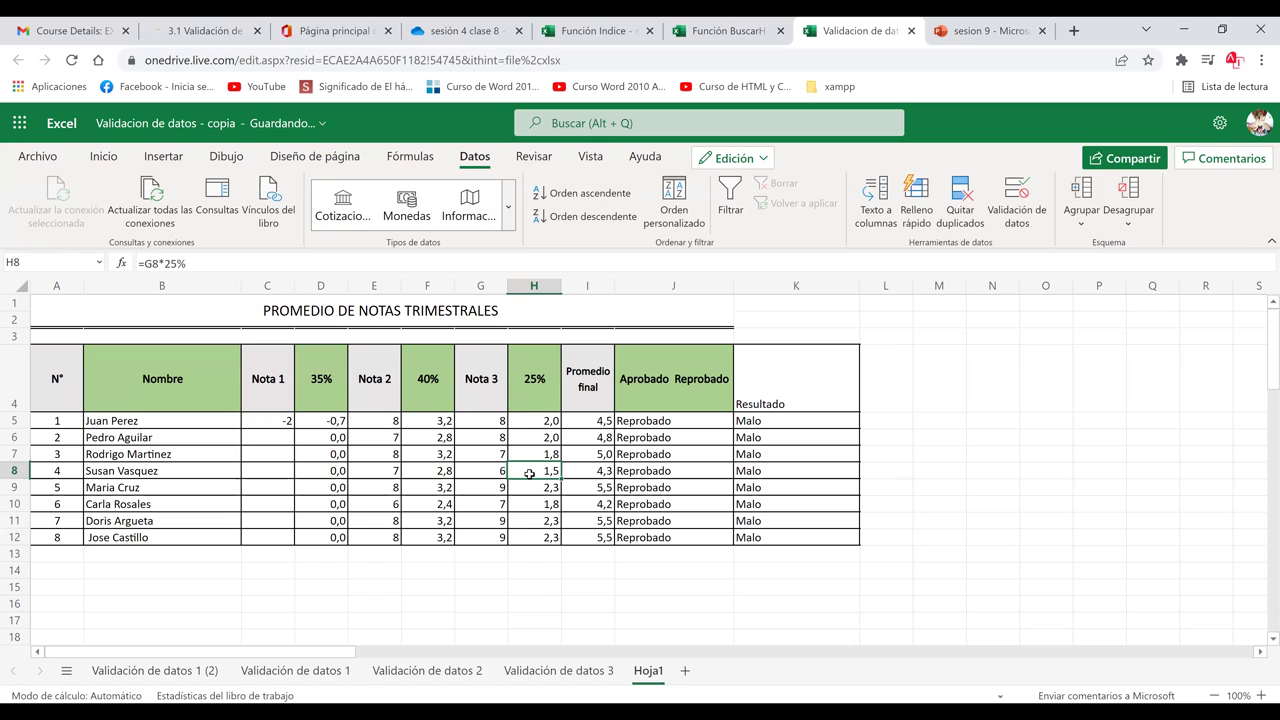
Replace the test grade in C5 with 10 and then with 11.
{"action": "left_click", "coordinate": [272, 417]}
{"action": "key", "text": "BackSpace"}
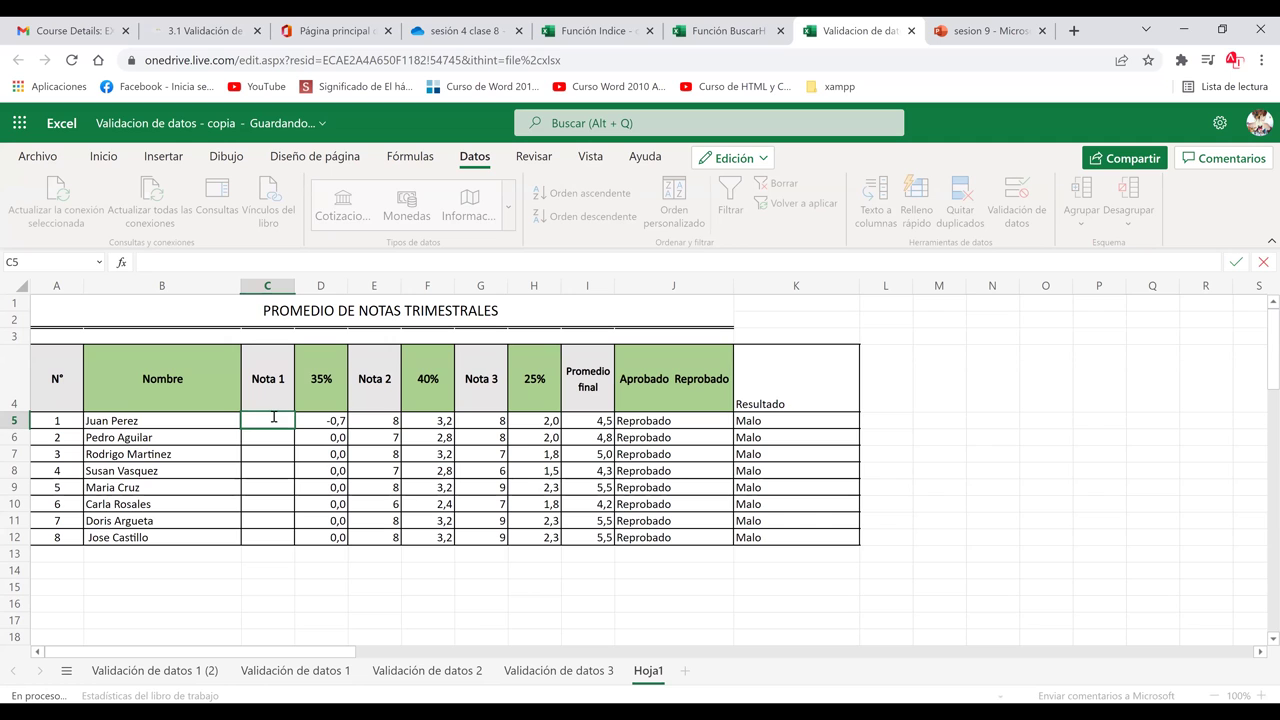
{"action": "type", "text": "10"}
{"action": "key", "text": "Return"}
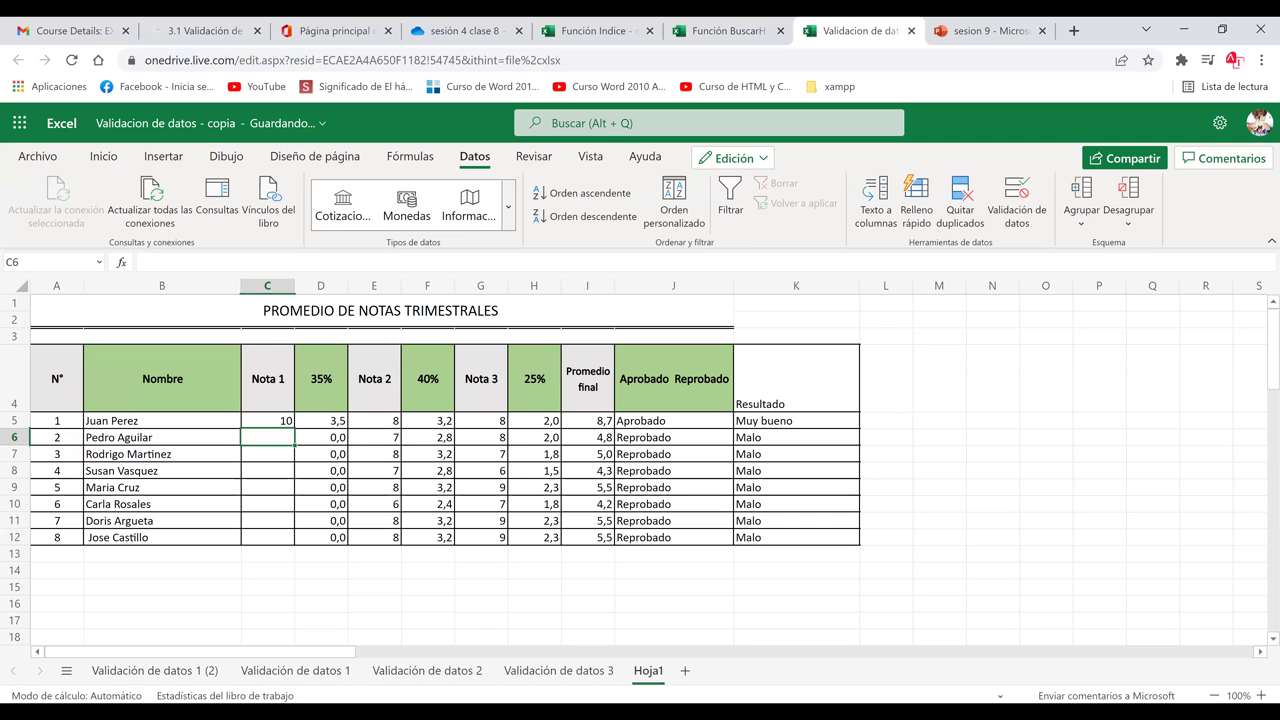
{"action": "left_click", "coordinate": [267, 420]}
{"action": "type", "text": "11"}
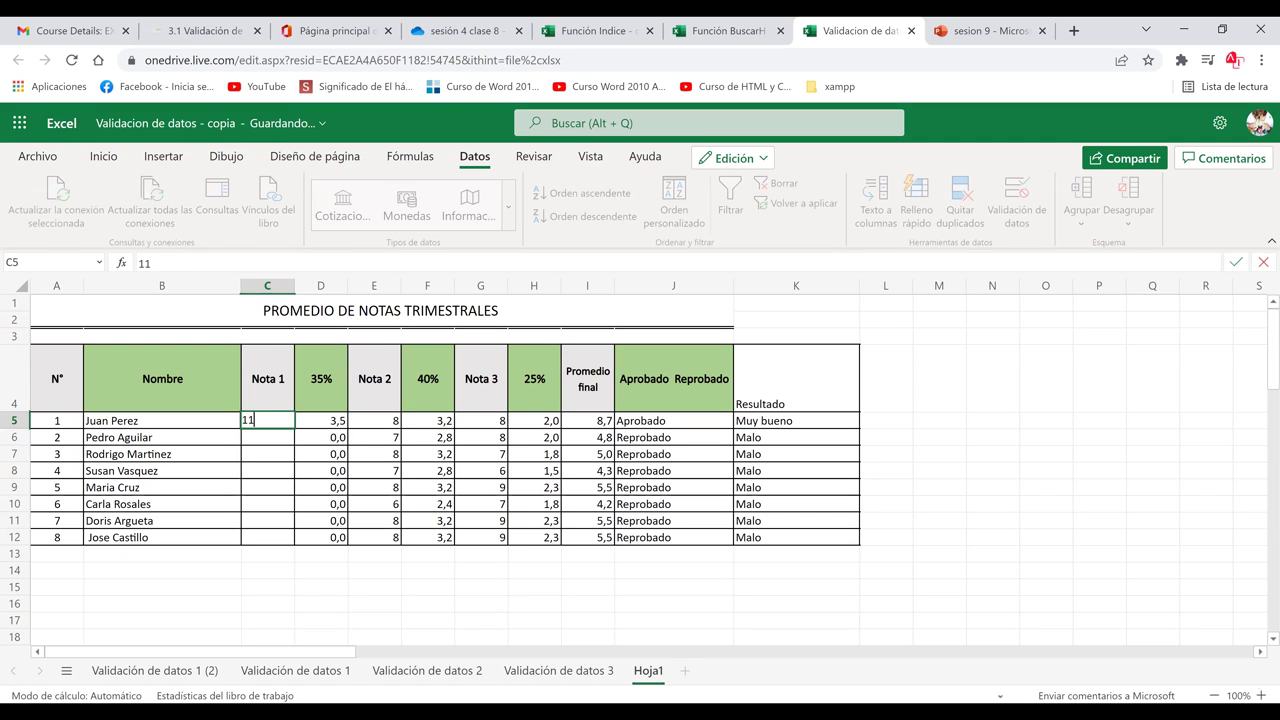
{"action": "key", "text": "Return"}
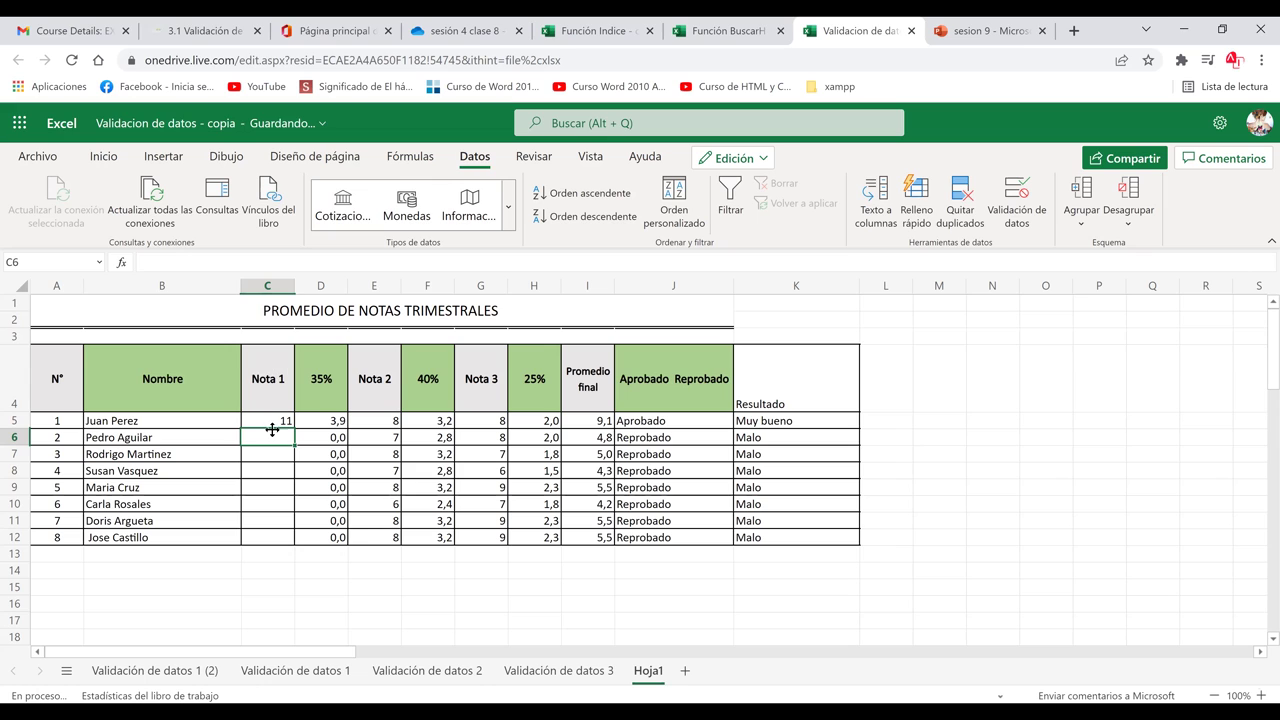
Review the data validation rule applied to C5.
{"action": "left_click", "coordinate": [273, 418]}
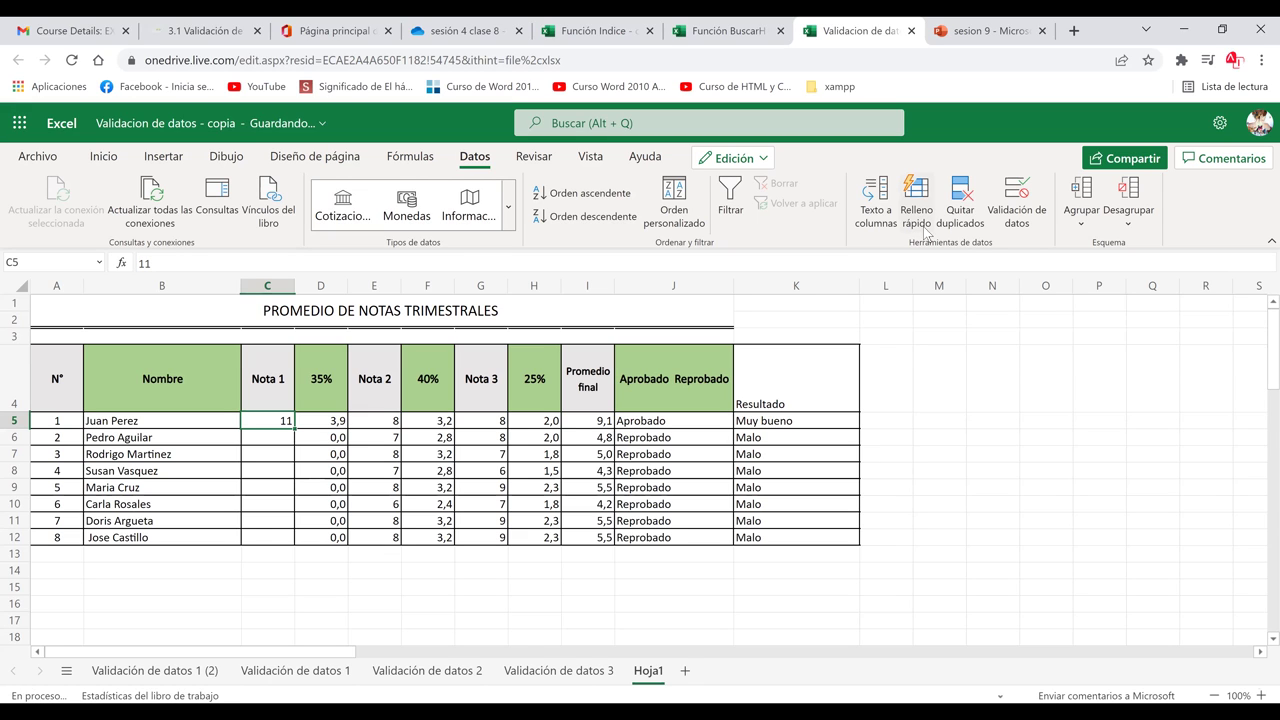
{"action": "left_click", "coordinate": [1032, 196]}
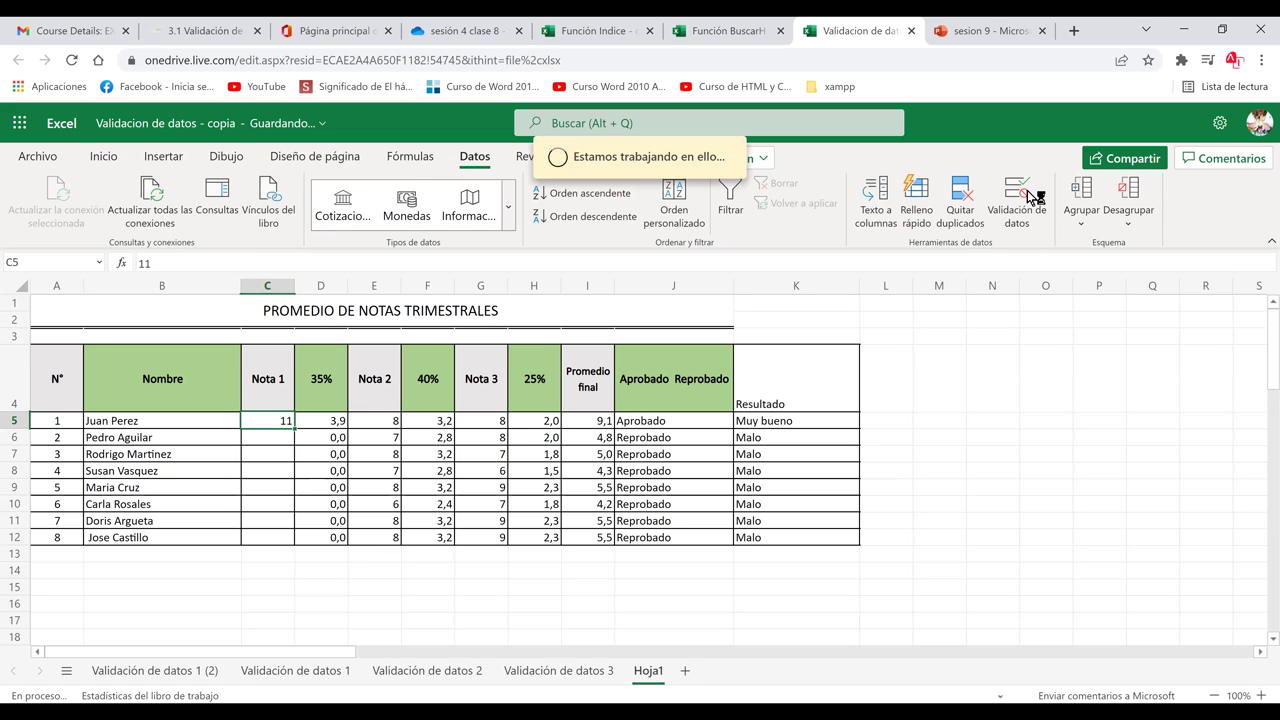
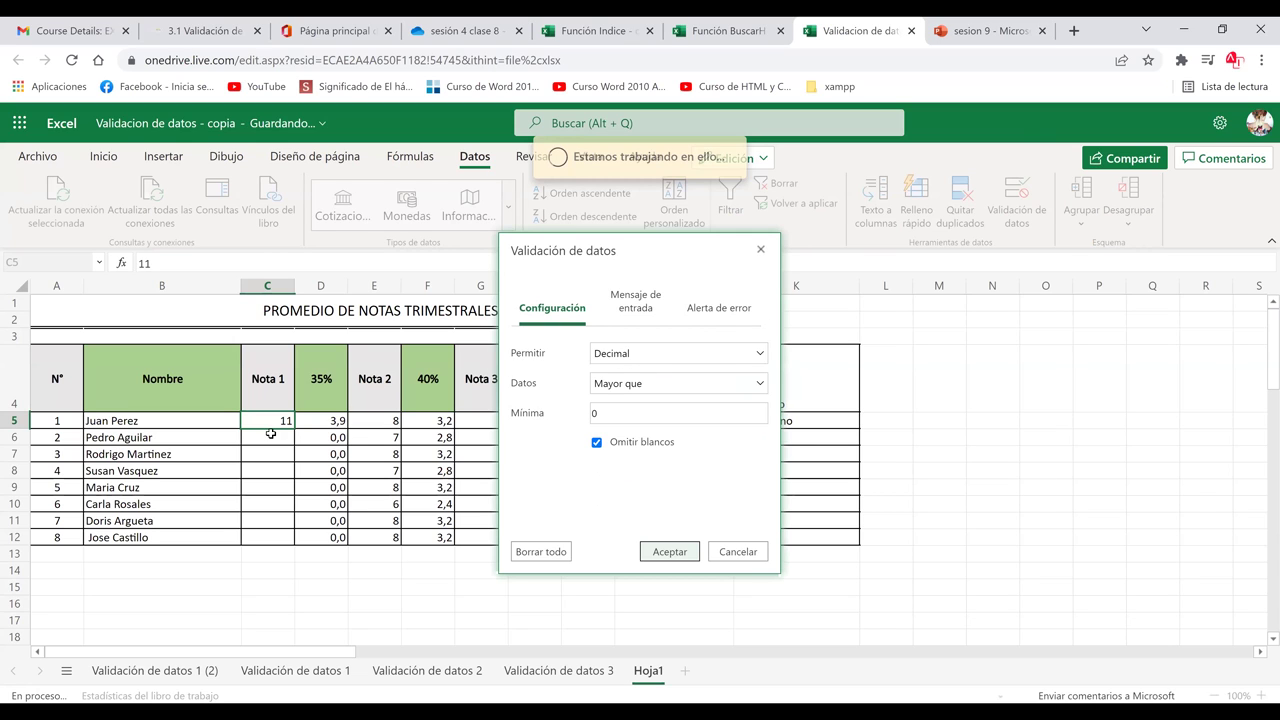
{"action": "left_click", "coordinate": [271, 420]}
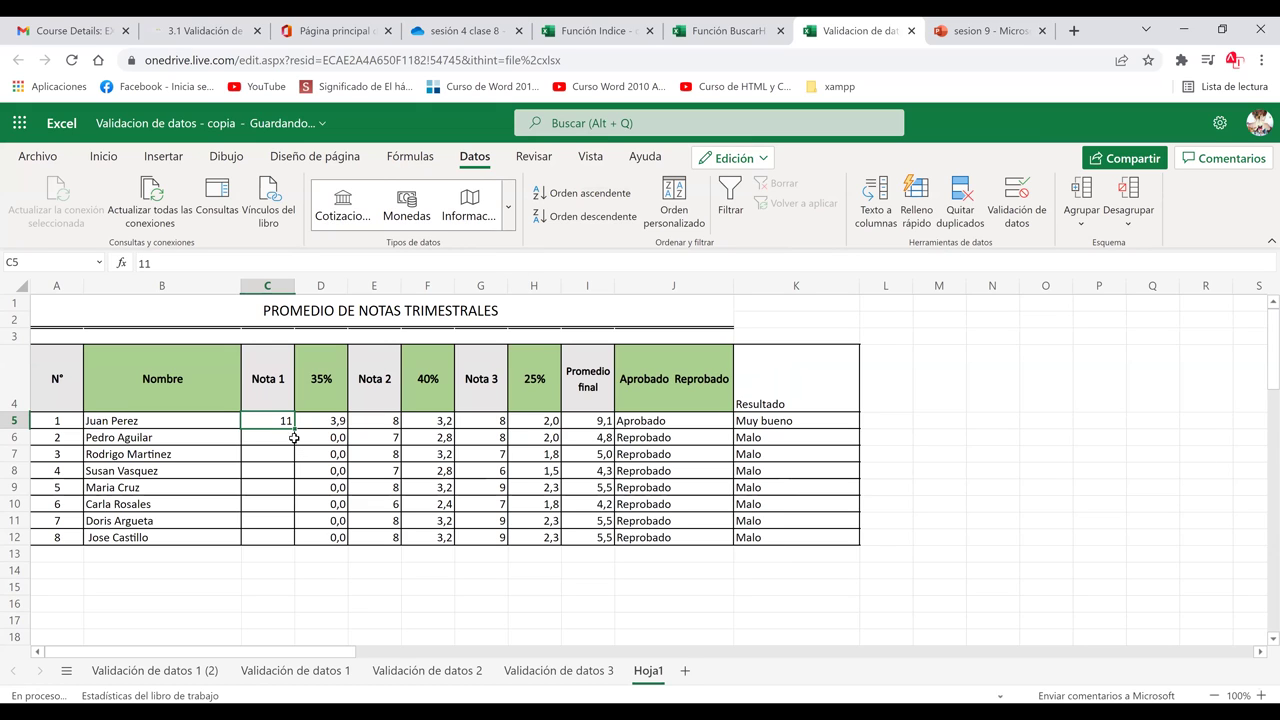
Clear the existing validation rule on the Nota 1 grades in C5:C12 and allow only decimals between two limits.
{"action": "left_click_drag", "start_coordinate": [271, 420], "coordinate": [284, 539]}
{"action": "left_click", "coordinate": [1020, 212]}
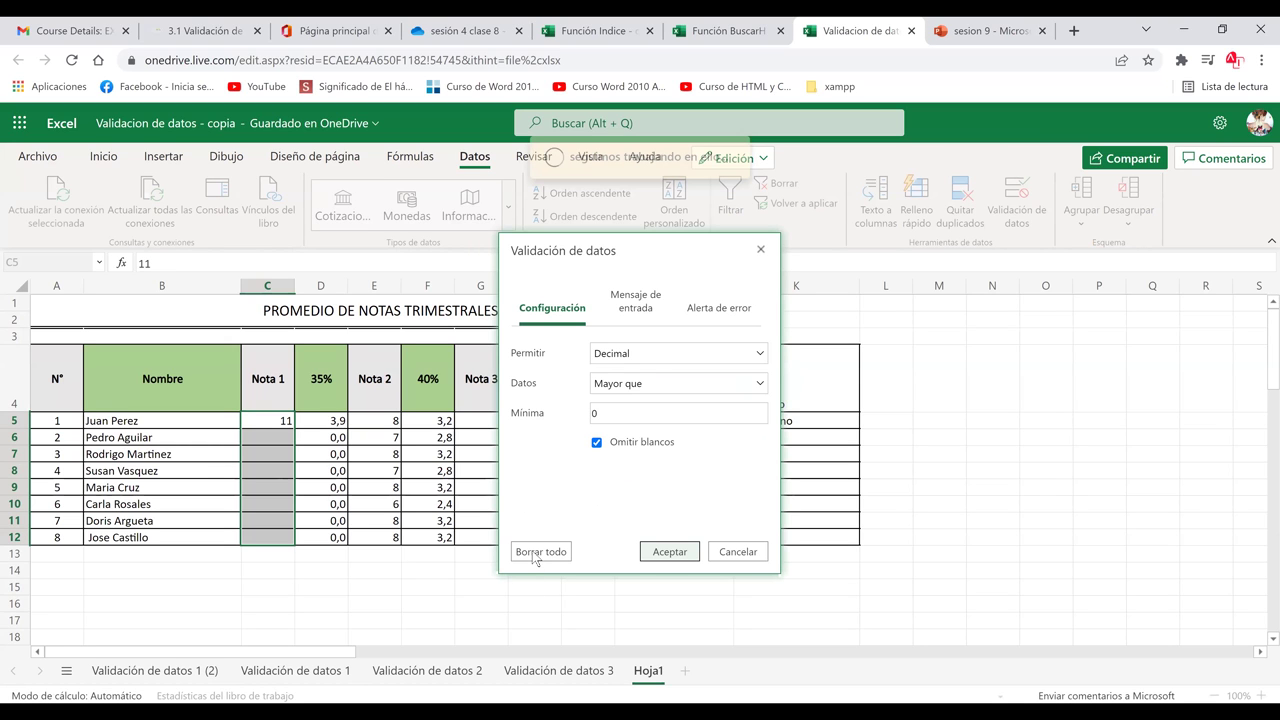
{"action": "left_click", "coordinate": [535, 554]}
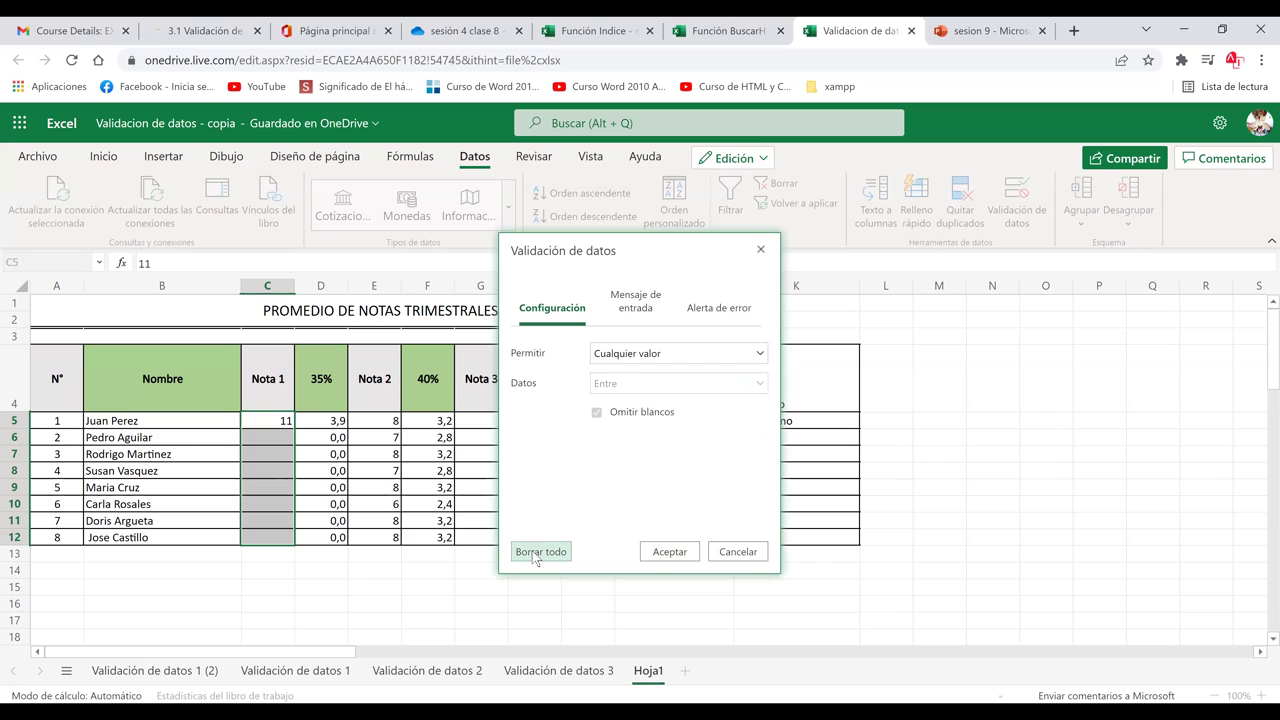
{"action": "left_click", "coordinate": [639, 355]}
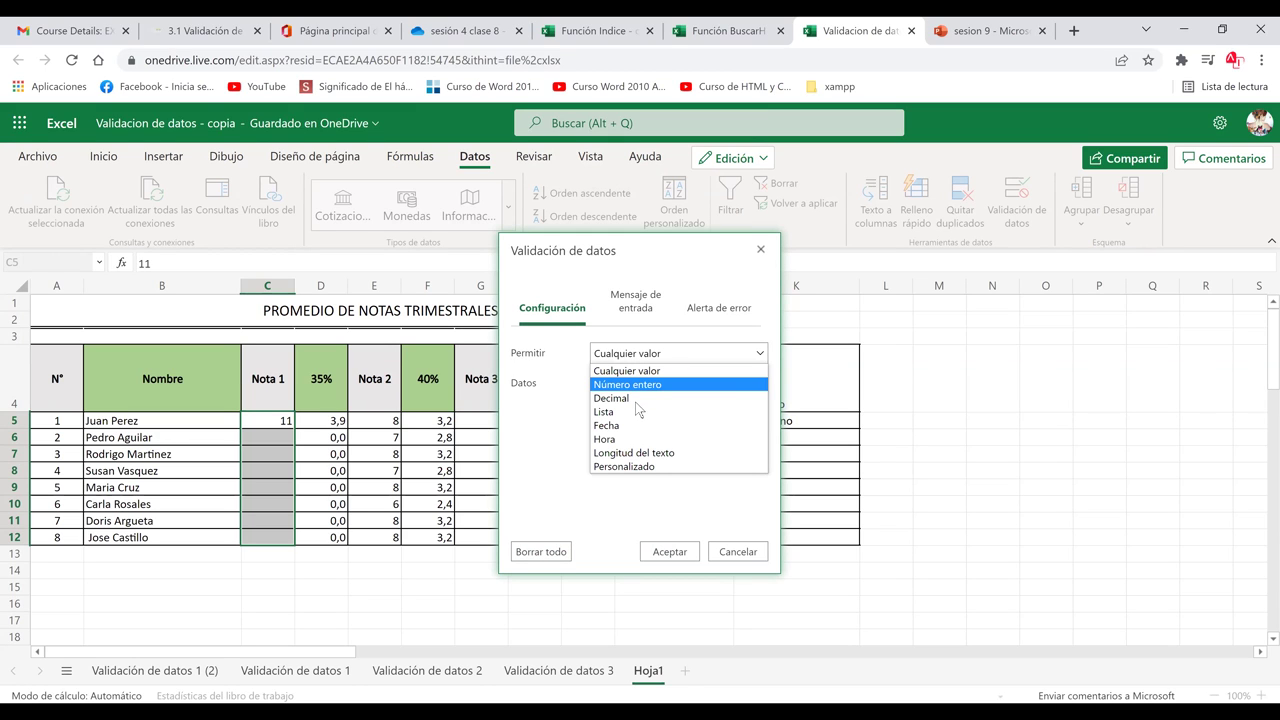
{"action": "left_click", "coordinate": [636, 398]}
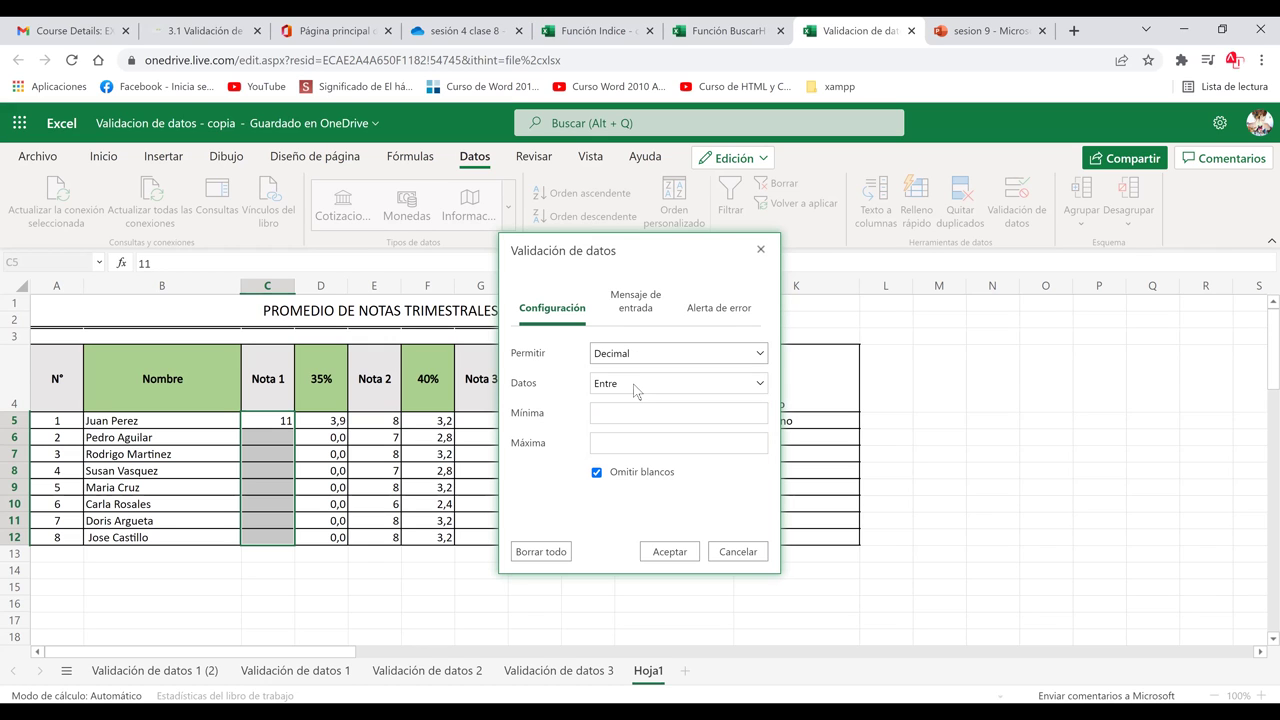
{"action": "left_click", "coordinate": [616, 384]}
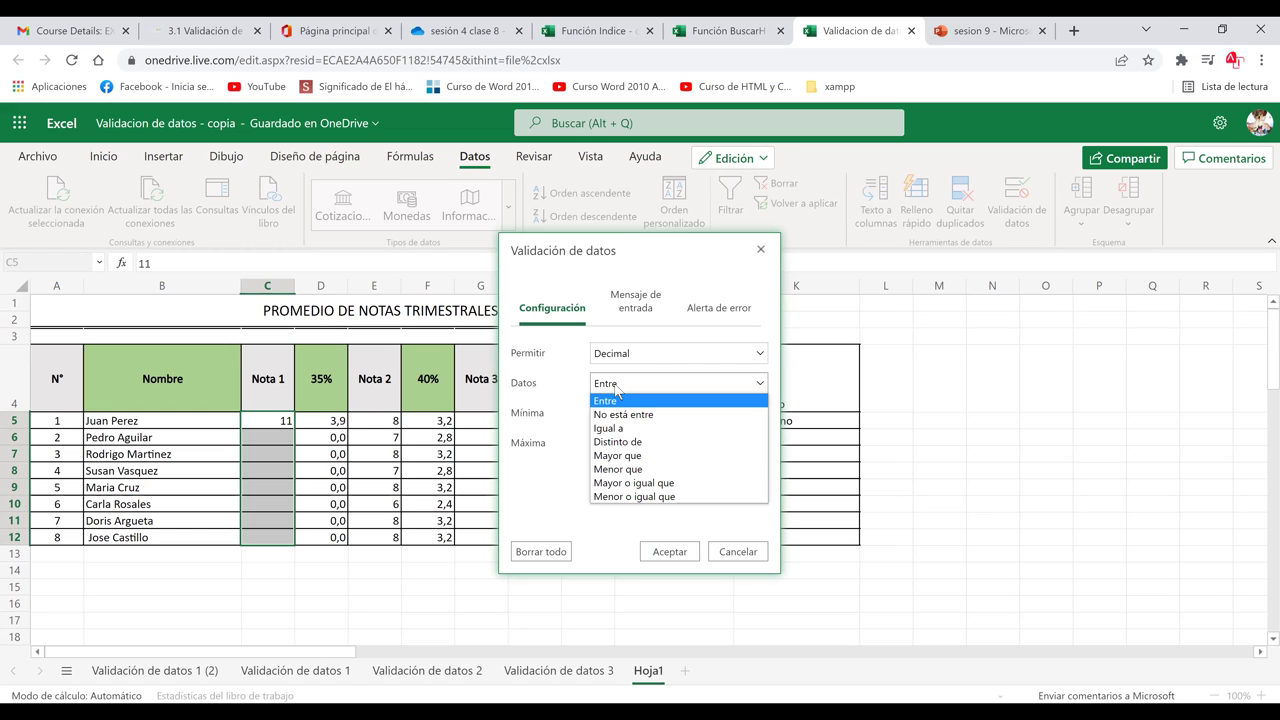
{"action": "left_click", "coordinate": [617, 400]}
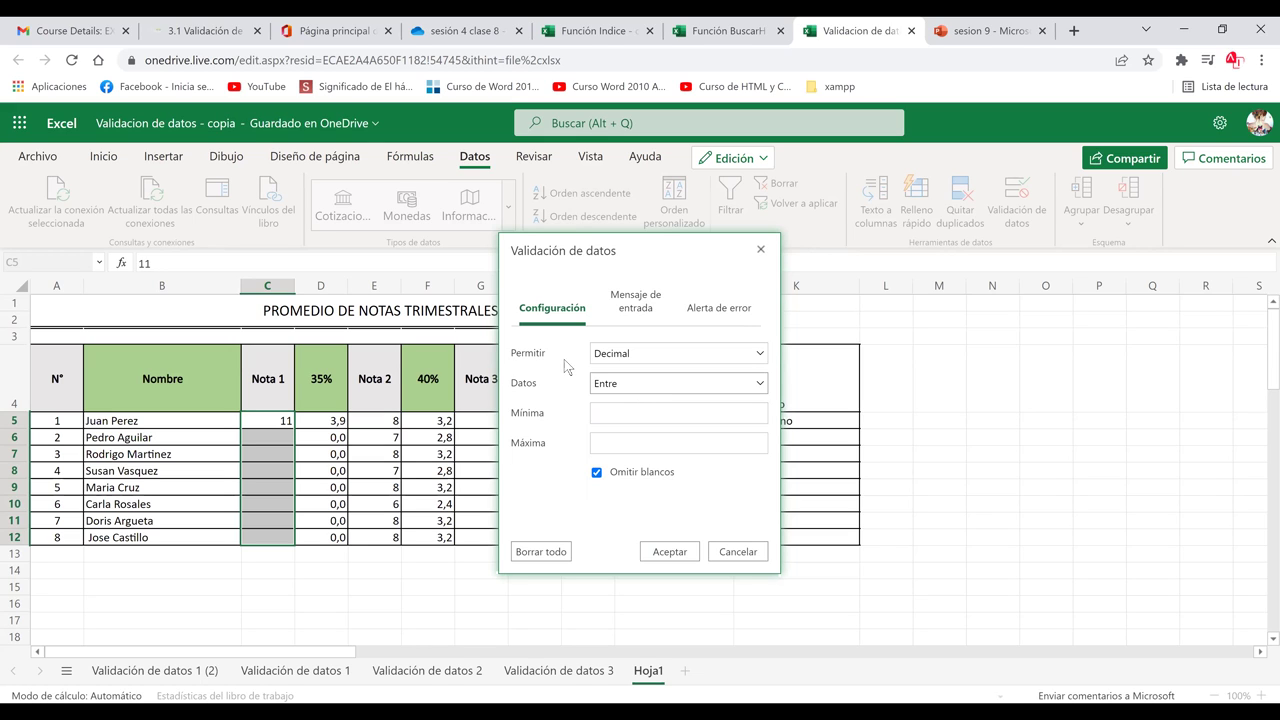
Try 0,00 as the minimum and 10,00 as the maximum of the validation rule.
{"action": "left_click", "coordinate": [605, 414]}
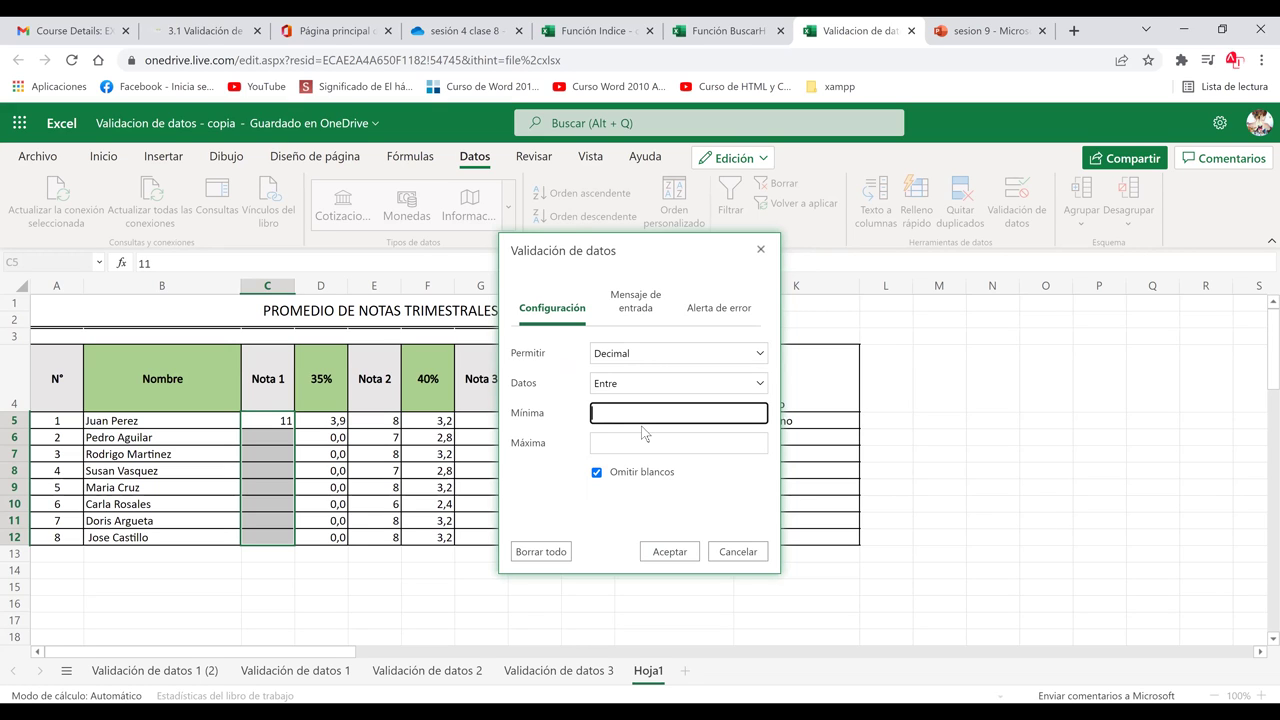
{"action": "type", "text": "0,00"}
{"action": "left_click", "coordinate": [610, 447]}
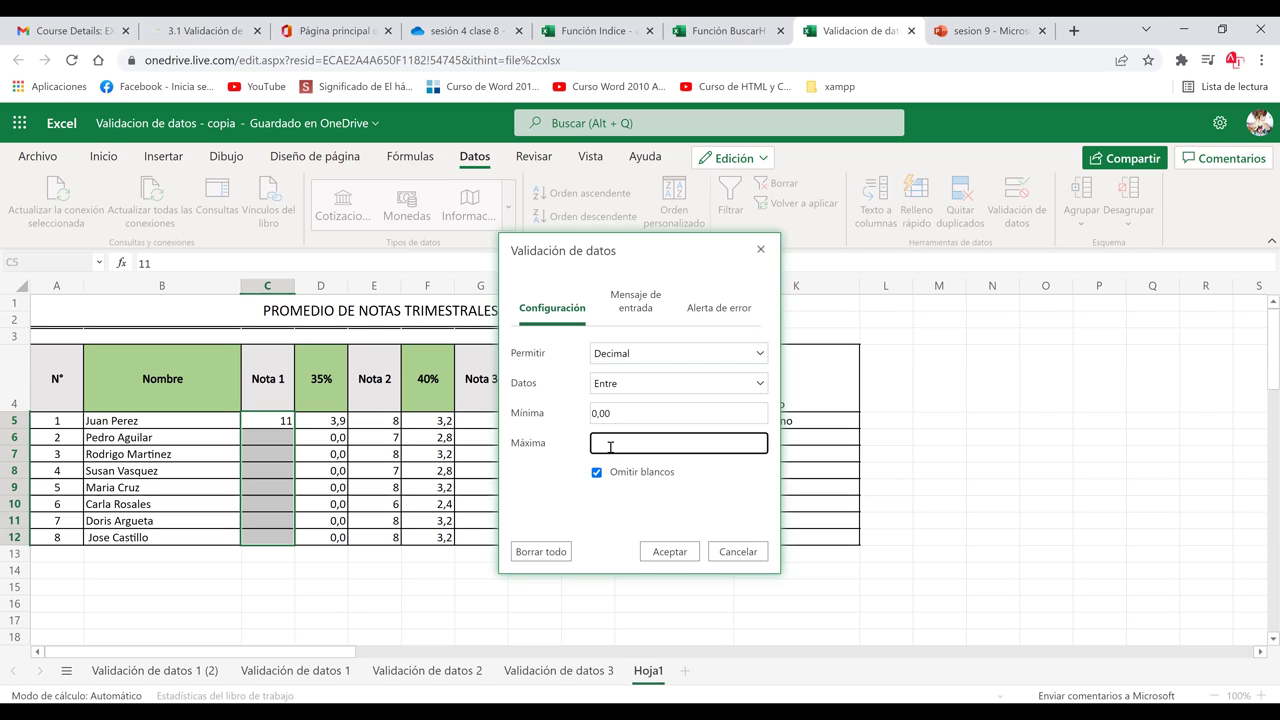
{"action": "type", "text": "10"}
{"action": "type", "text": ",00"}
{"action": "left_click", "coordinate": [650, 505]}
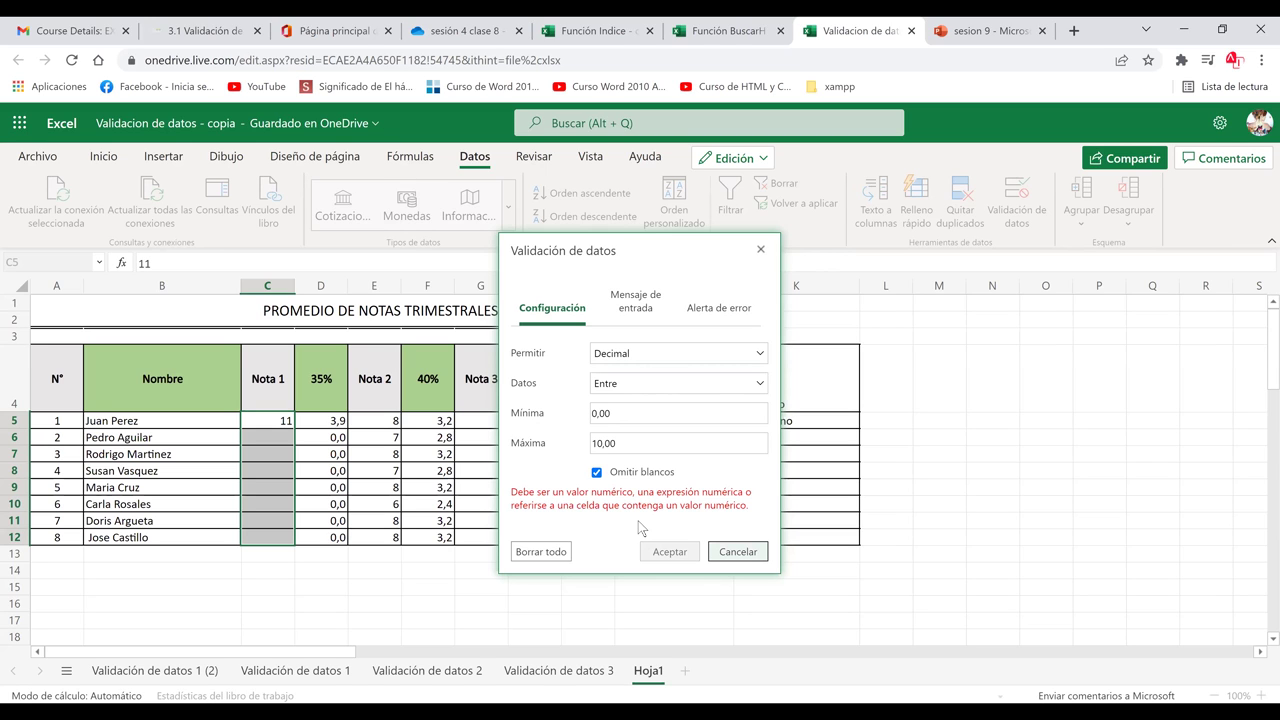
Set the rule's minimum to 0 and maximum to 10, and apply the validation to C5:C12.
{"action": "triple_click", "coordinate": [617, 411]}
{"action": "key", "text": "BackSpace"}
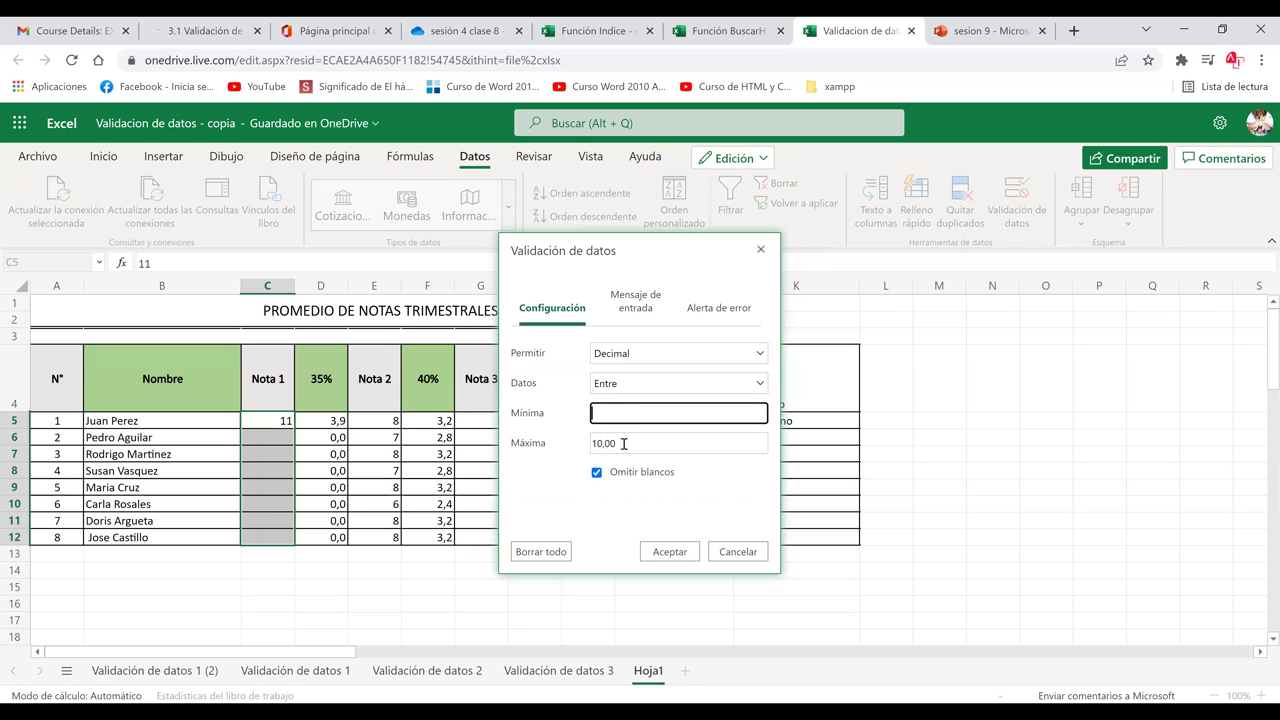
{"action": "type", "text": "0"}
{"action": "key", "text": "Tab"}
{"action": "type", "text": "10"}
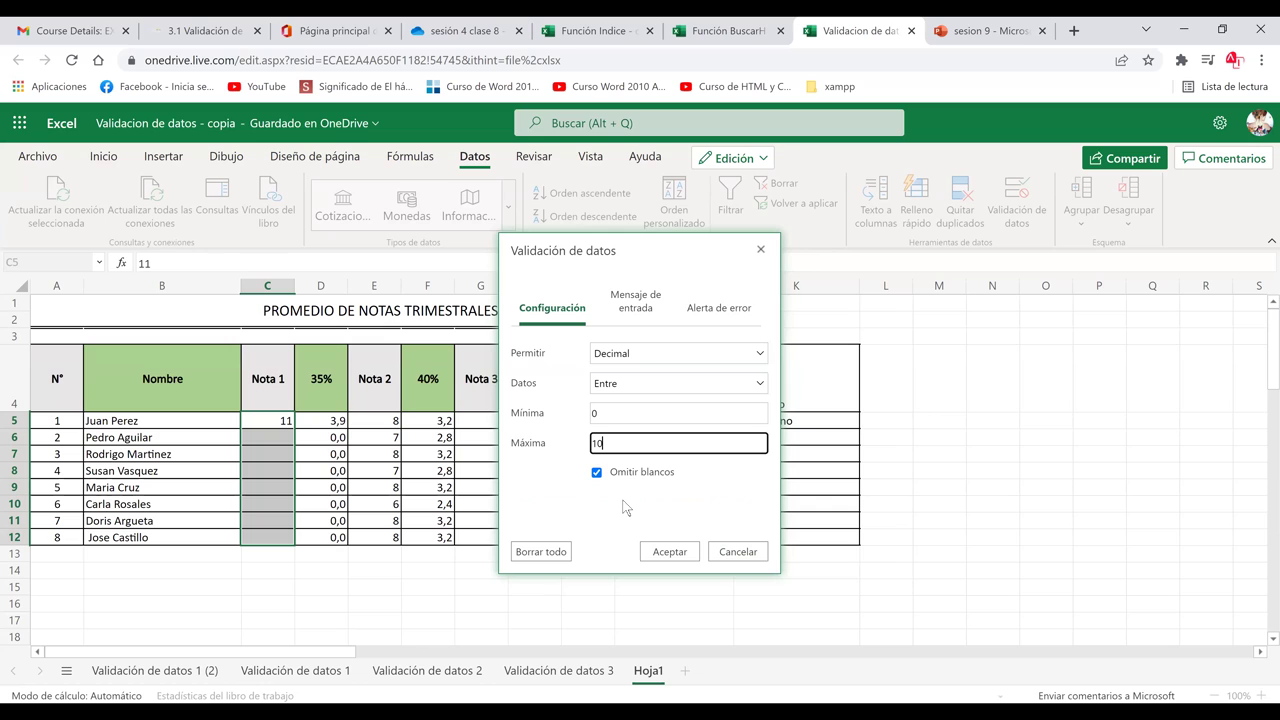
{"action": "left_click", "coordinate": [653, 549]}
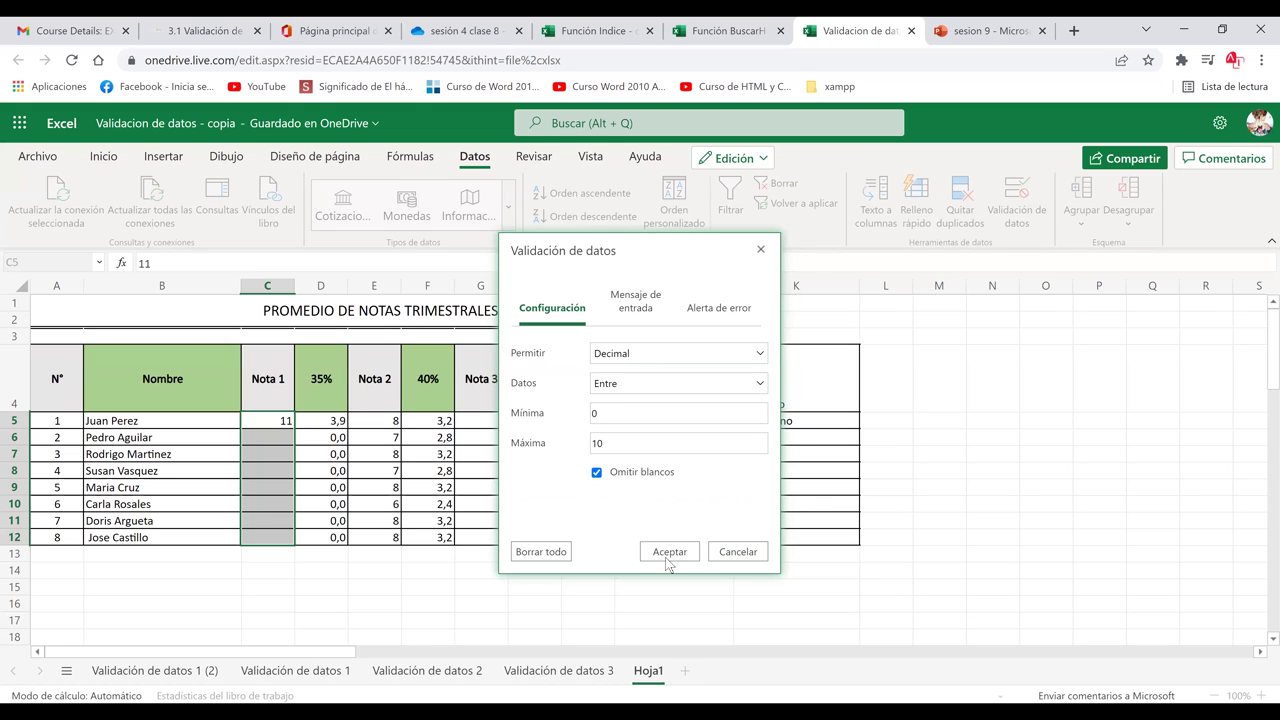
{"action": "left_click", "coordinate": [666, 560]}
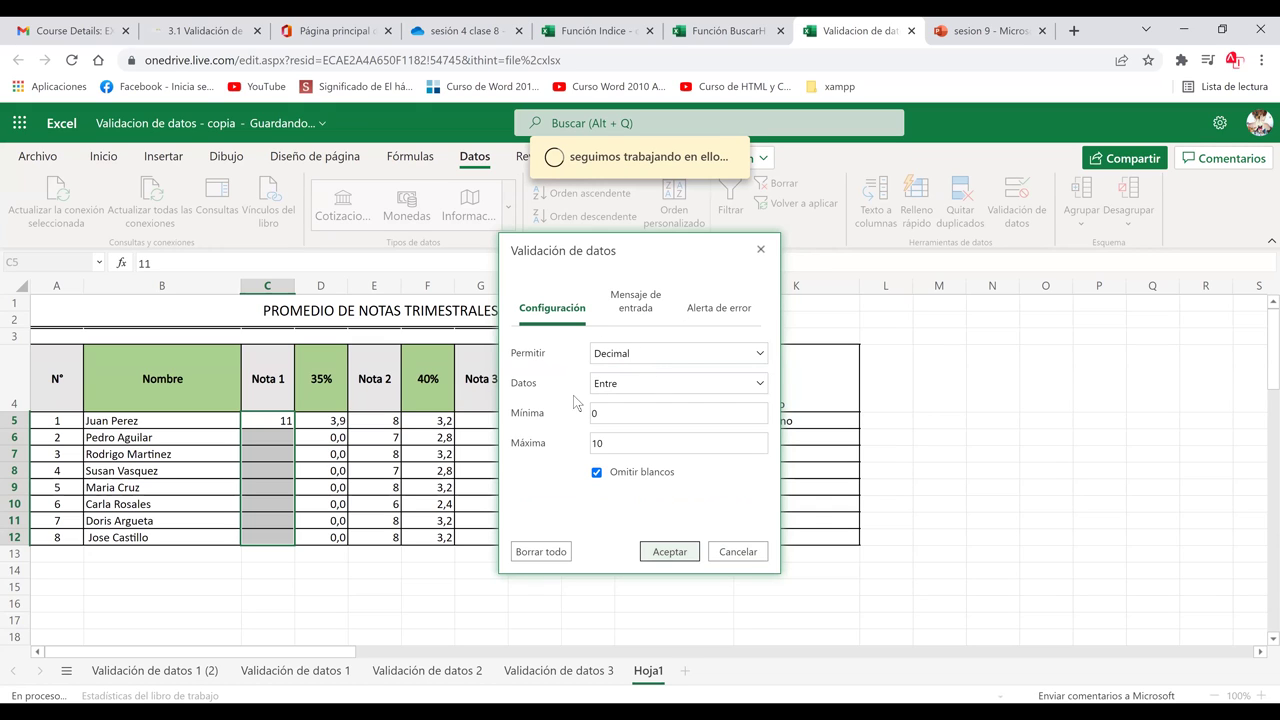
{"action": "left_click", "coordinate": [667, 552]}
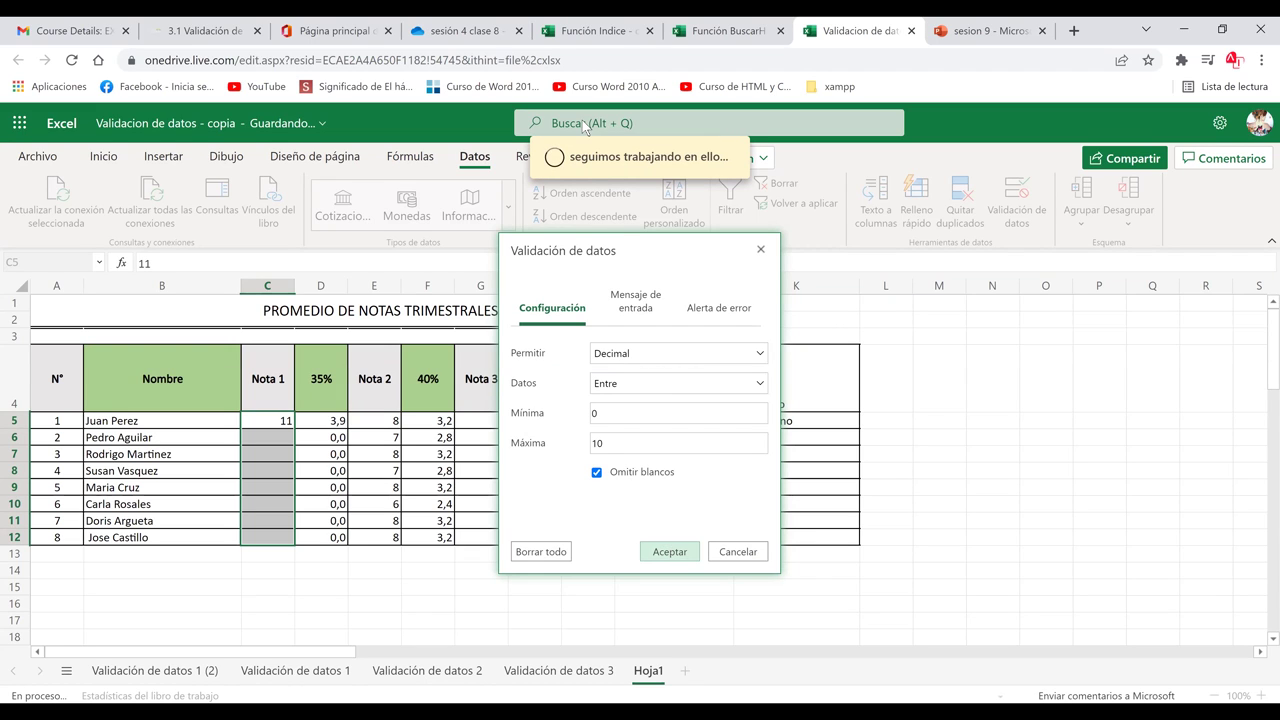
{"action": "left_click", "coordinate": [680, 550]}
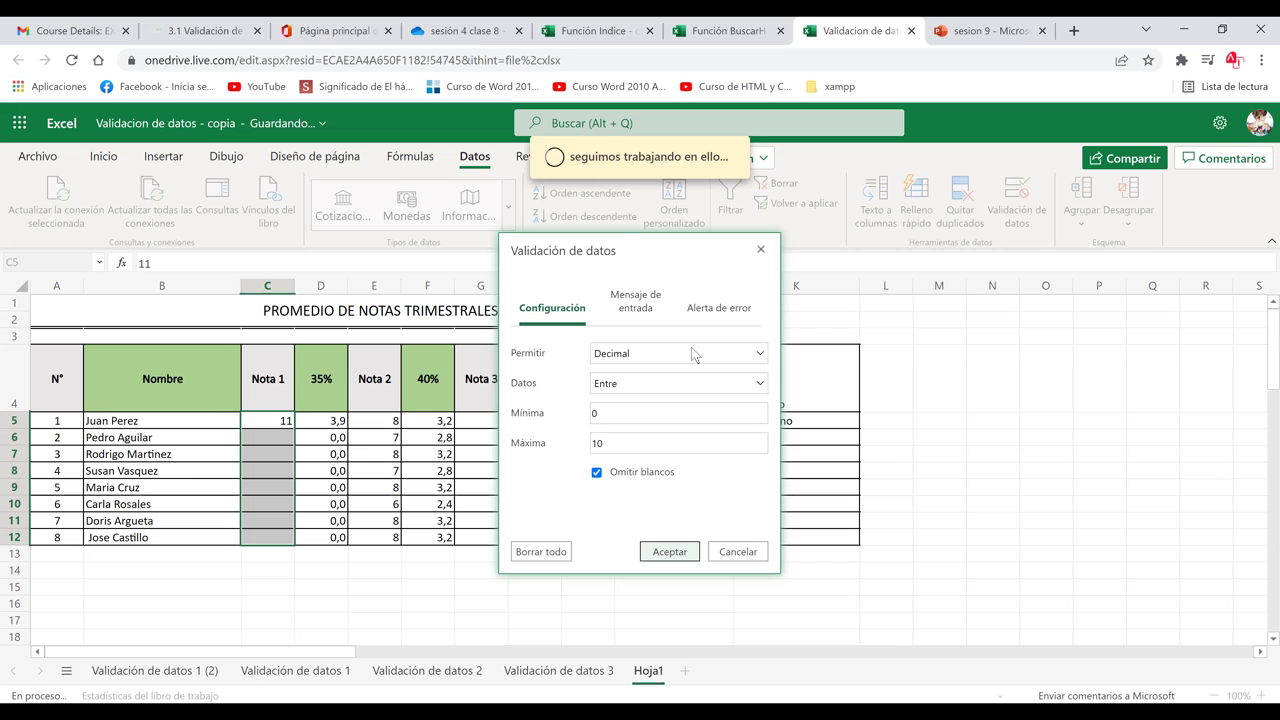
{"action": "left_click", "coordinate": [677, 556]}
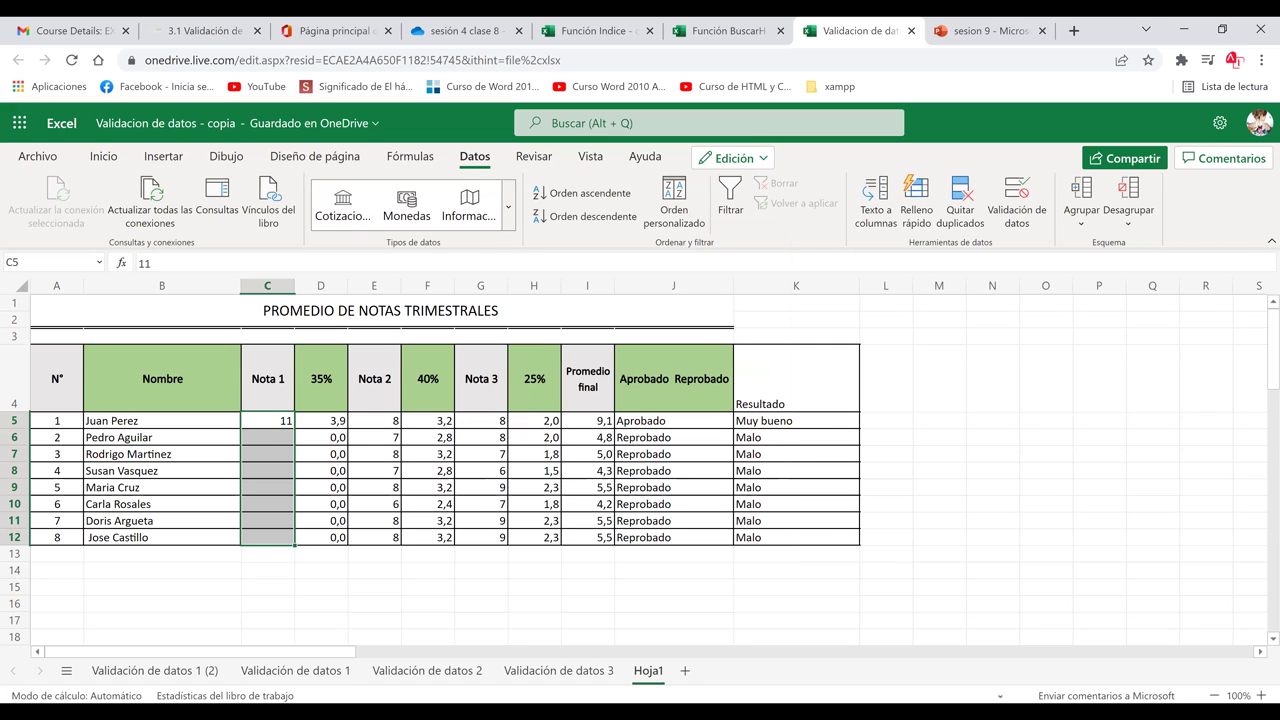
Test the grade rule on C5 by entering -1, and replace the entry with 0.
{"action": "type", "text": "-1"}
{"action": "key", "text": "Return"}
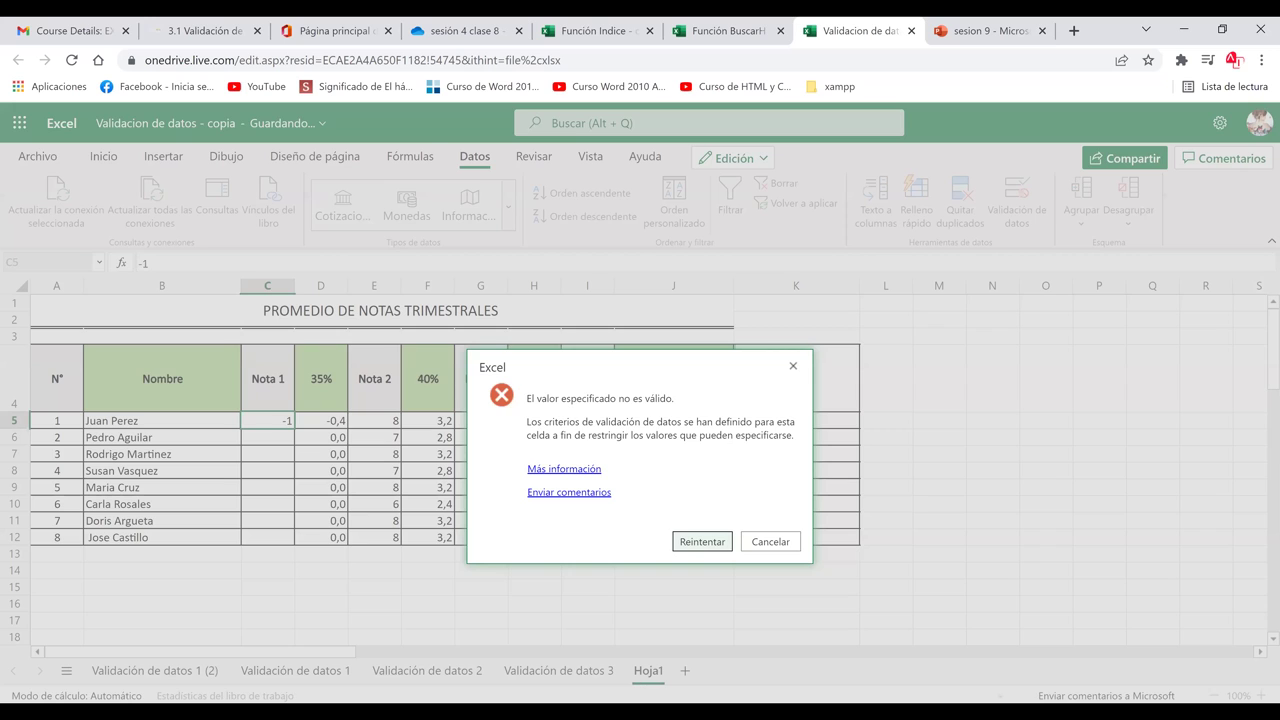
{"action": "key", "text": "Escape"}
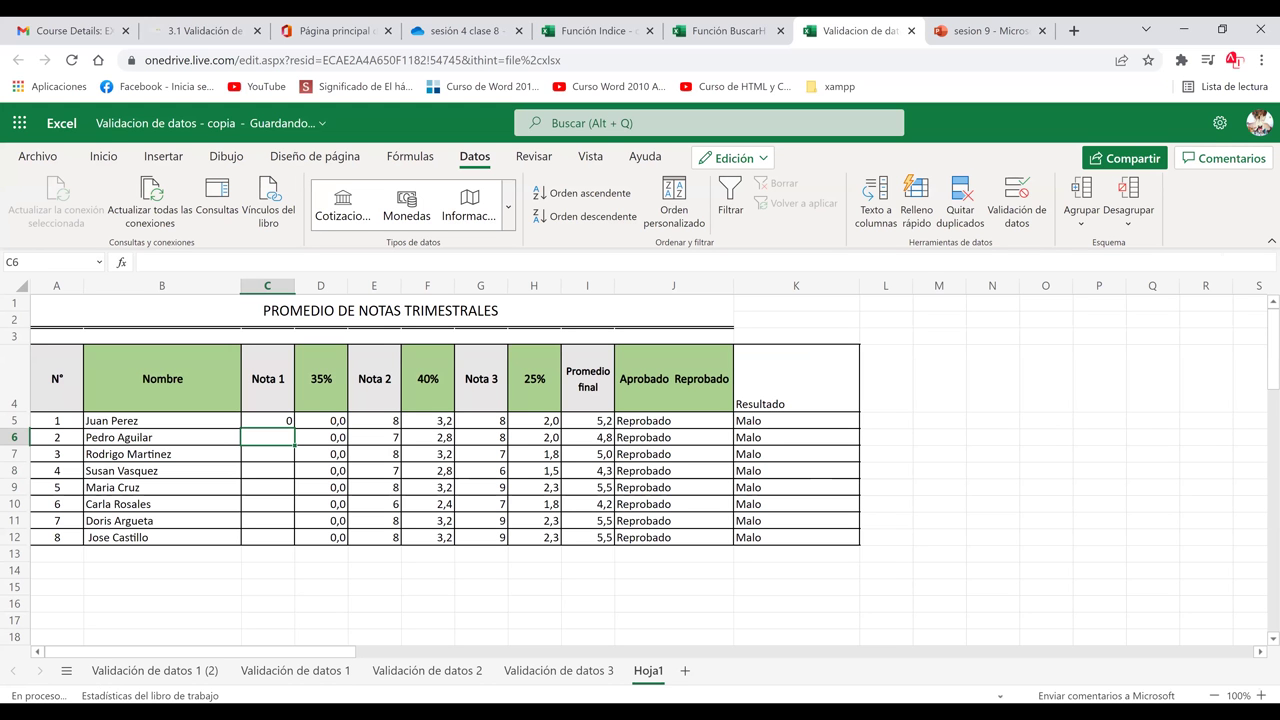
Enter 9 in C6 and 8 in C7, and test the upper limit by entering 12 in C8.
{"action": "type", "text": "9"}
{"action": "key", "text": "Return"}
{"action": "type", "text": "8"}
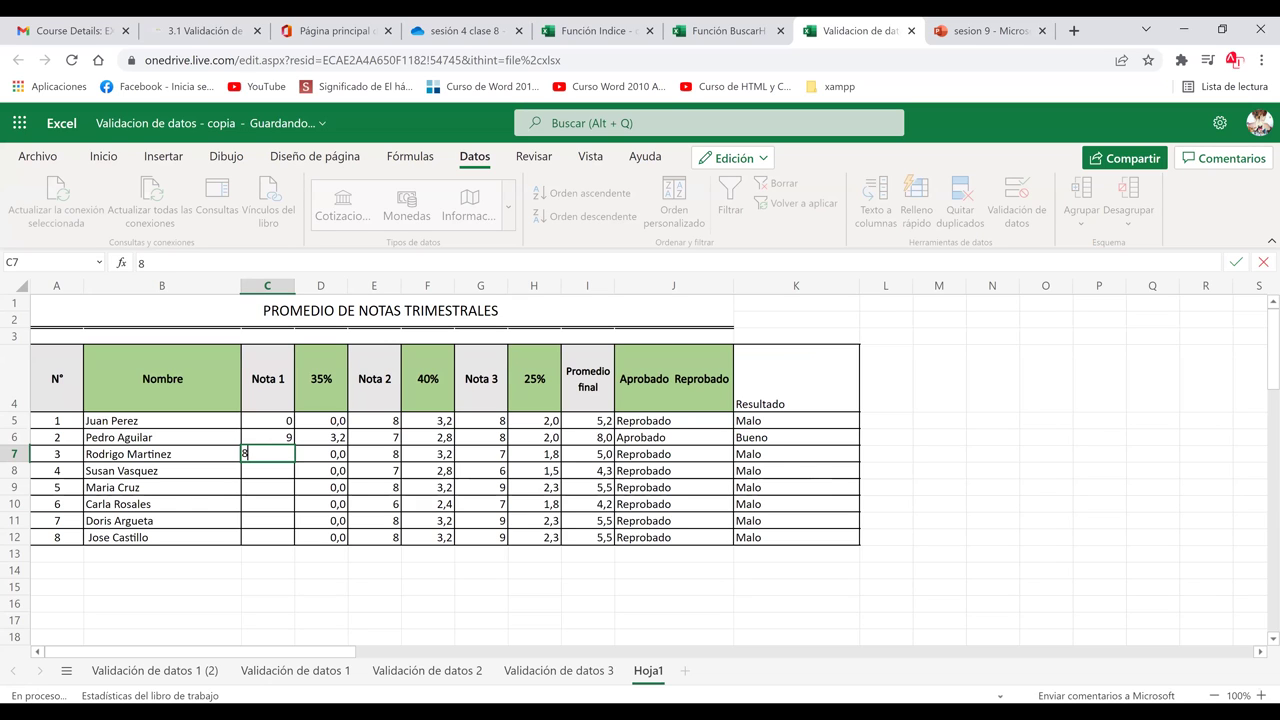
{"action": "key", "text": "Return"}
{"action": "type", "text": "12"}
{"action": "key", "text": "Return"}
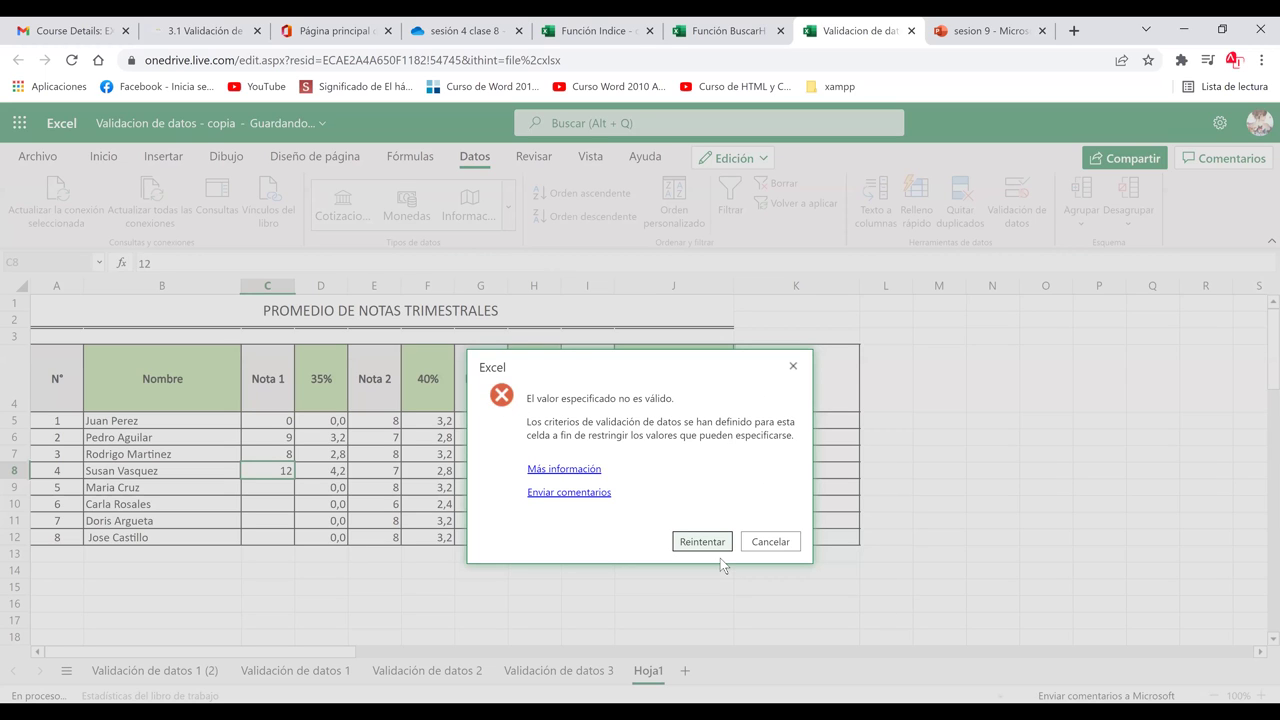
{"action": "left_click", "coordinate": [284, 422]}
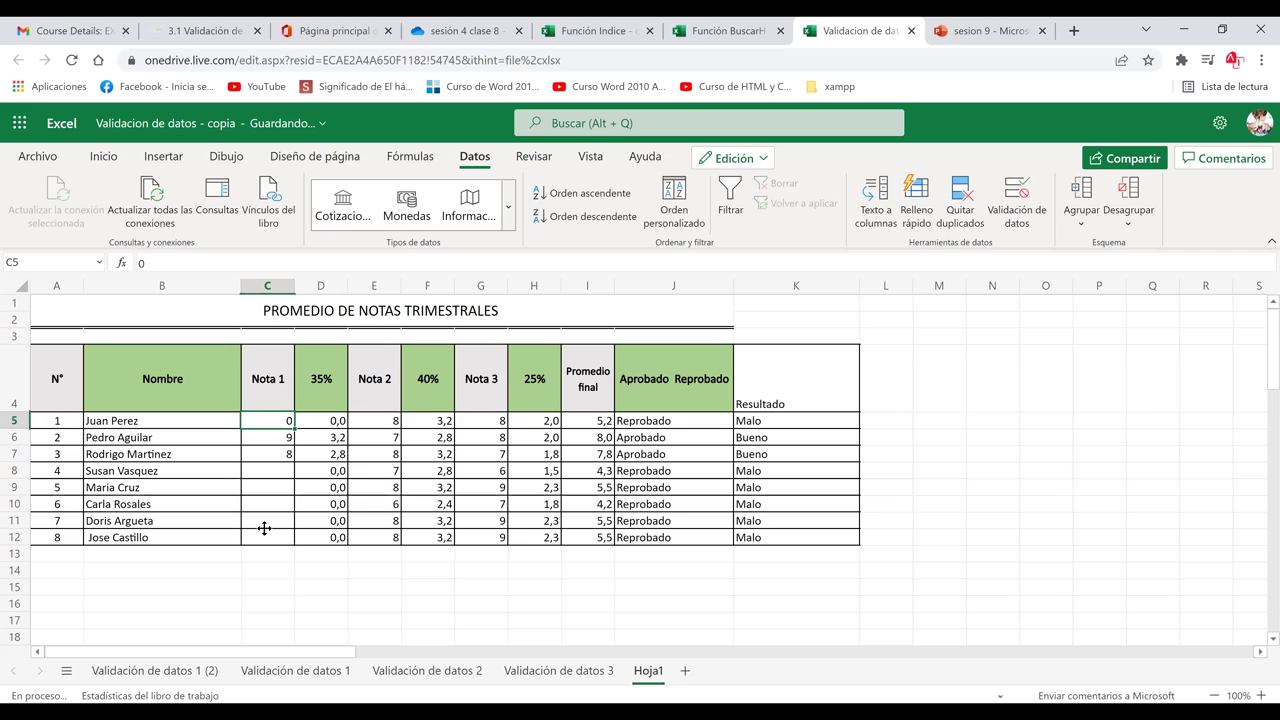
Clear the test grades in C5:C12 and add the validation input message "Digite una nota entre 0 y 10" for that range.
{"action": "left_click", "coordinate": [302, 471]}
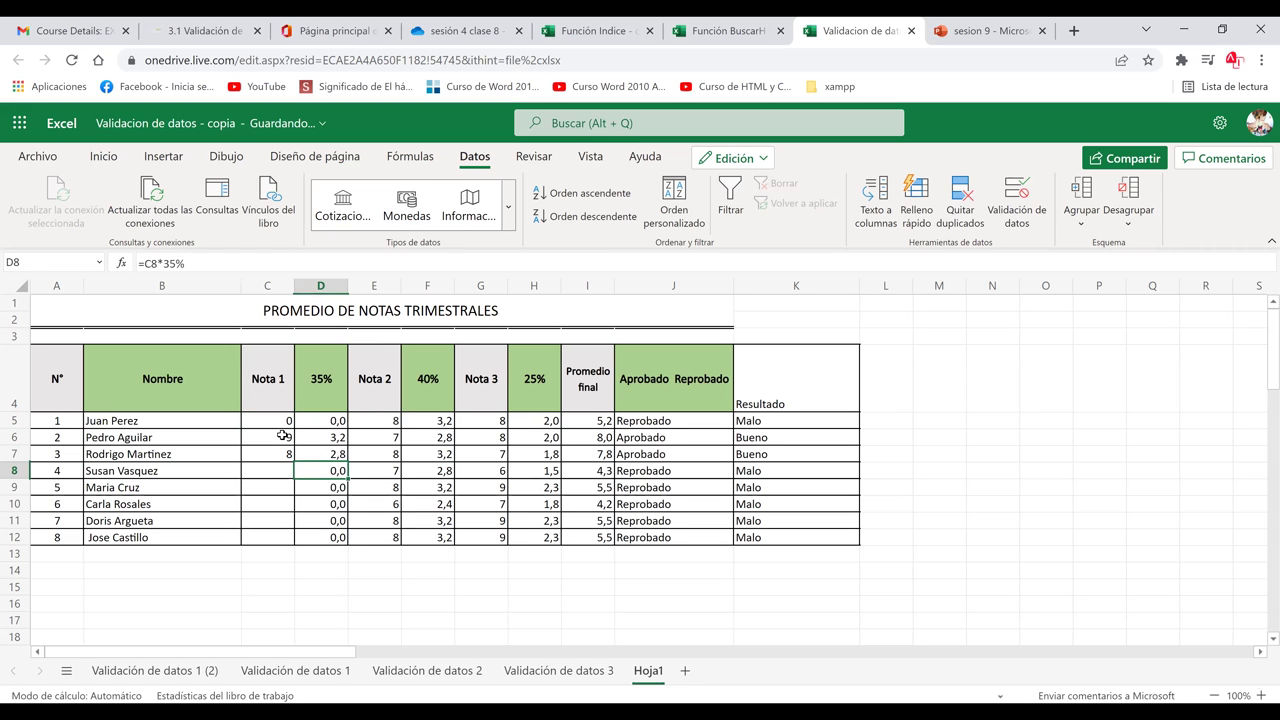
{"action": "left_click", "coordinate": [284, 437]}
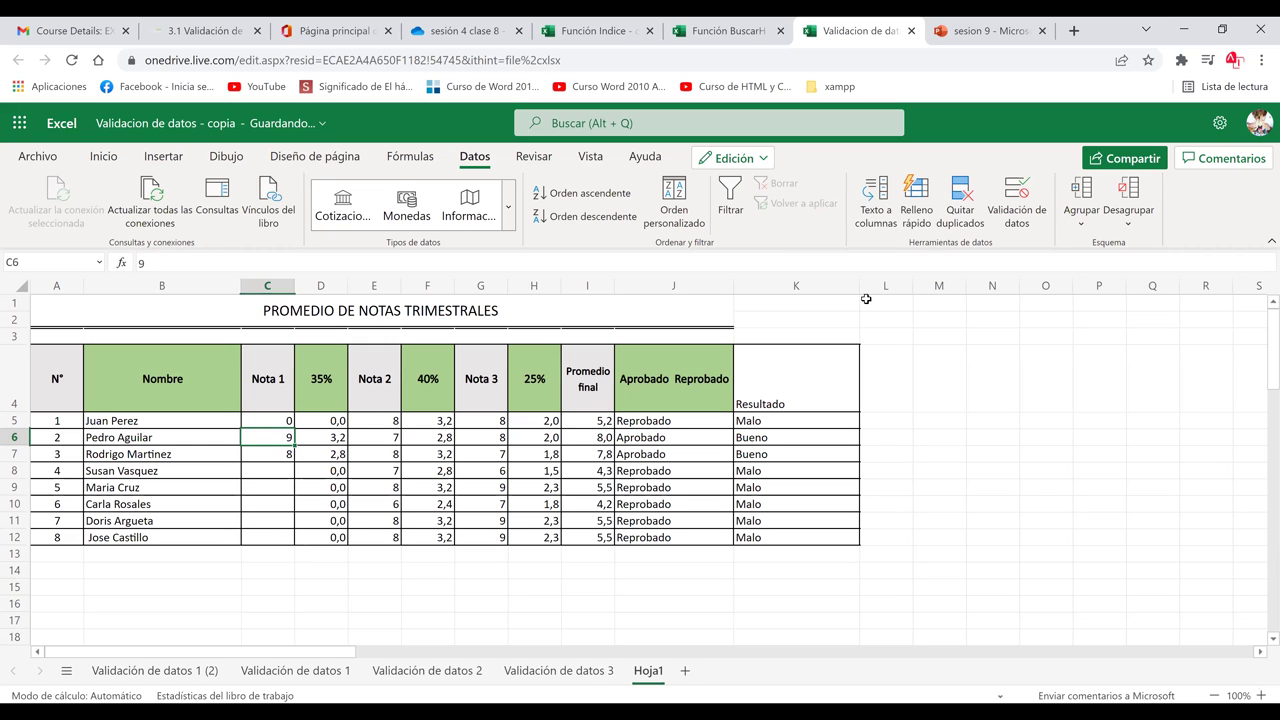
{"action": "left_click", "coordinate": [1027, 196]}
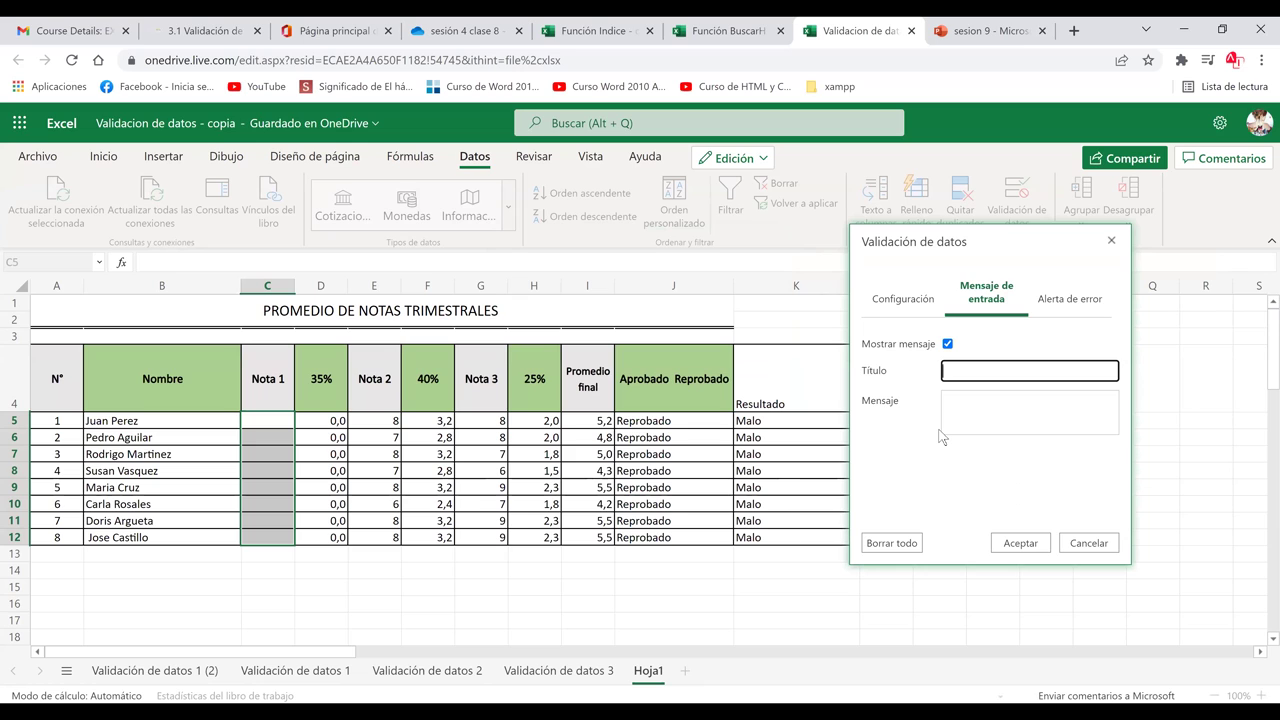
{"action": "type", "text": "A"}
{"action": "key", "text": "BackSpace"}
{"action": "left_click", "coordinate": [968, 413]}
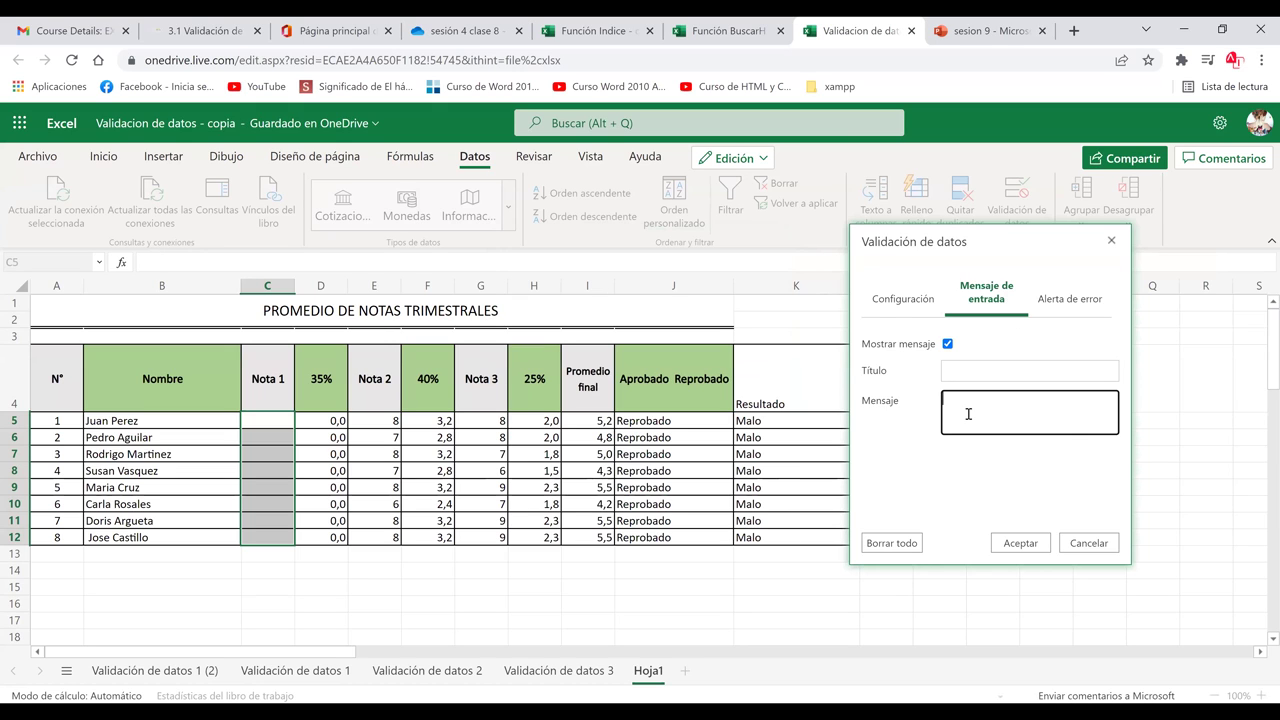
{"action": "type", "text": "Digite una nota entre 0 y 10"}
Set the blocking error alert's message to "Dato Invalido" and apply the validation to C5:C12.
{"action": "left_click", "coordinate": [1069, 300]}
{"action": "left_click", "coordinate": [997, 300]}
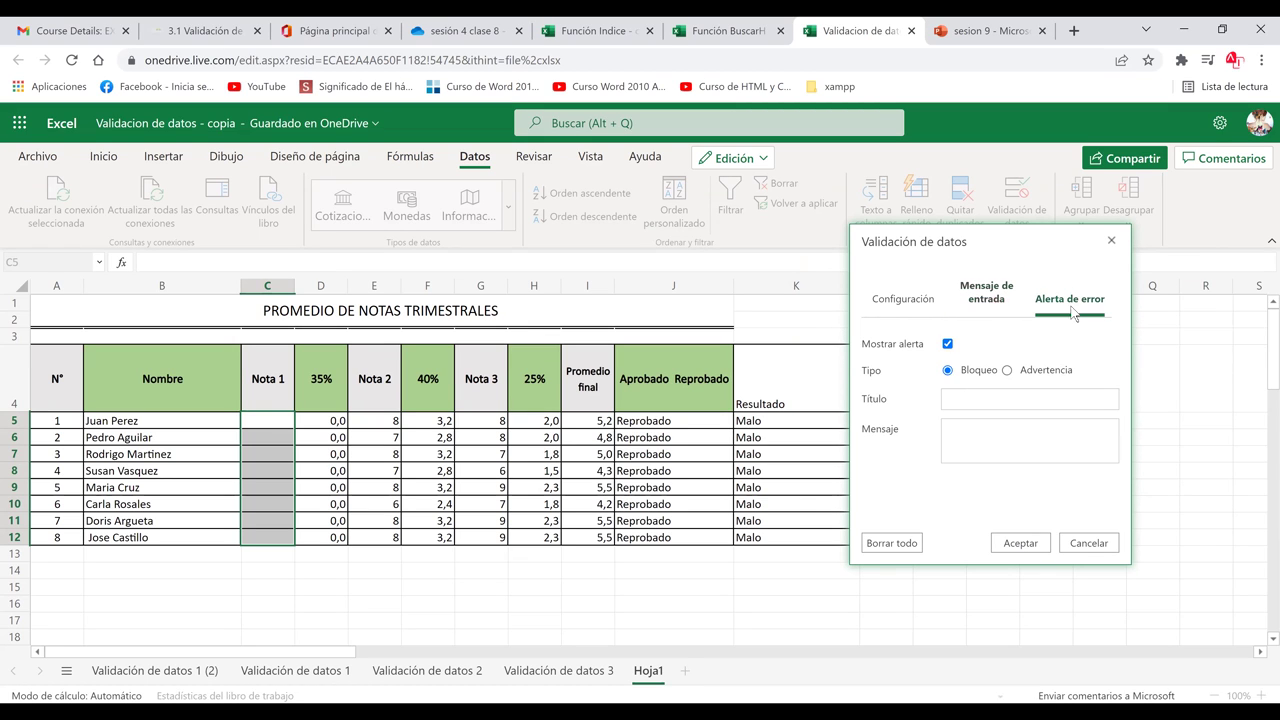
{"action": "left_click", "coordinate": [1075, 305]}
{"action": "left_click", "coordinate": [988, 441]}
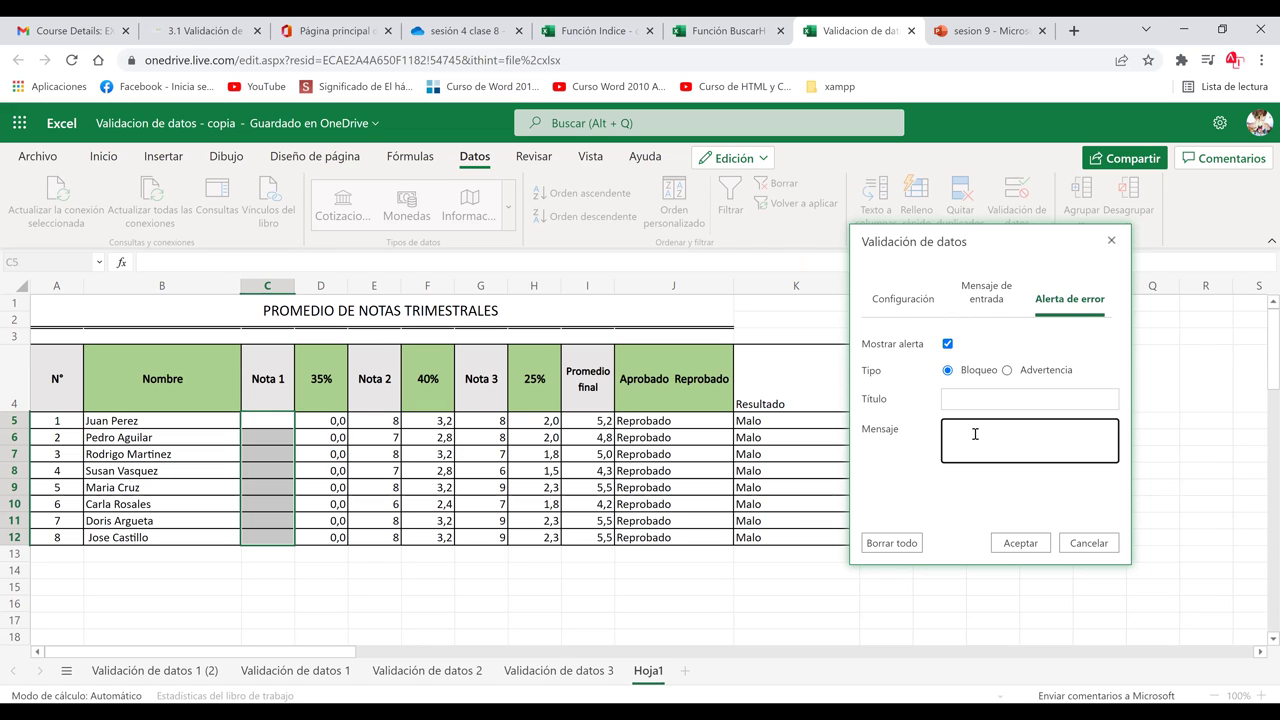
{"action": "left_click", "coordinate": [986, 300]}
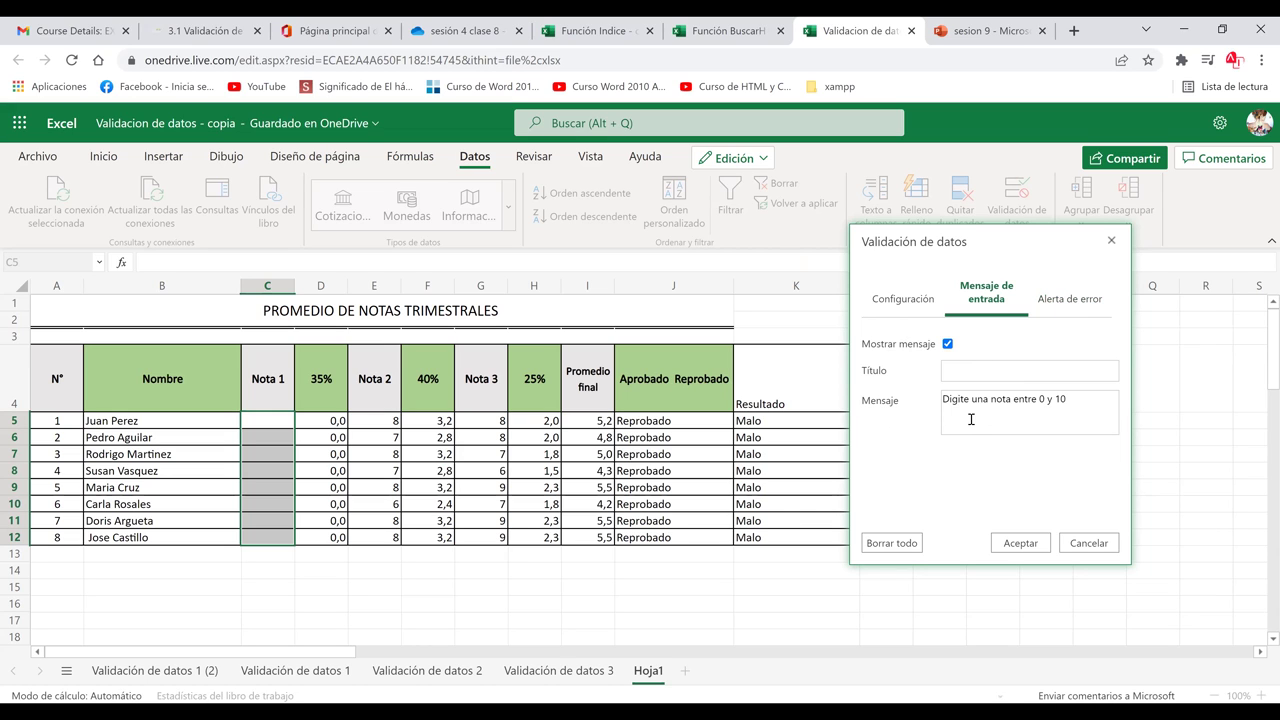
{"action": "left_click", "coordinate": [1062, 304]}
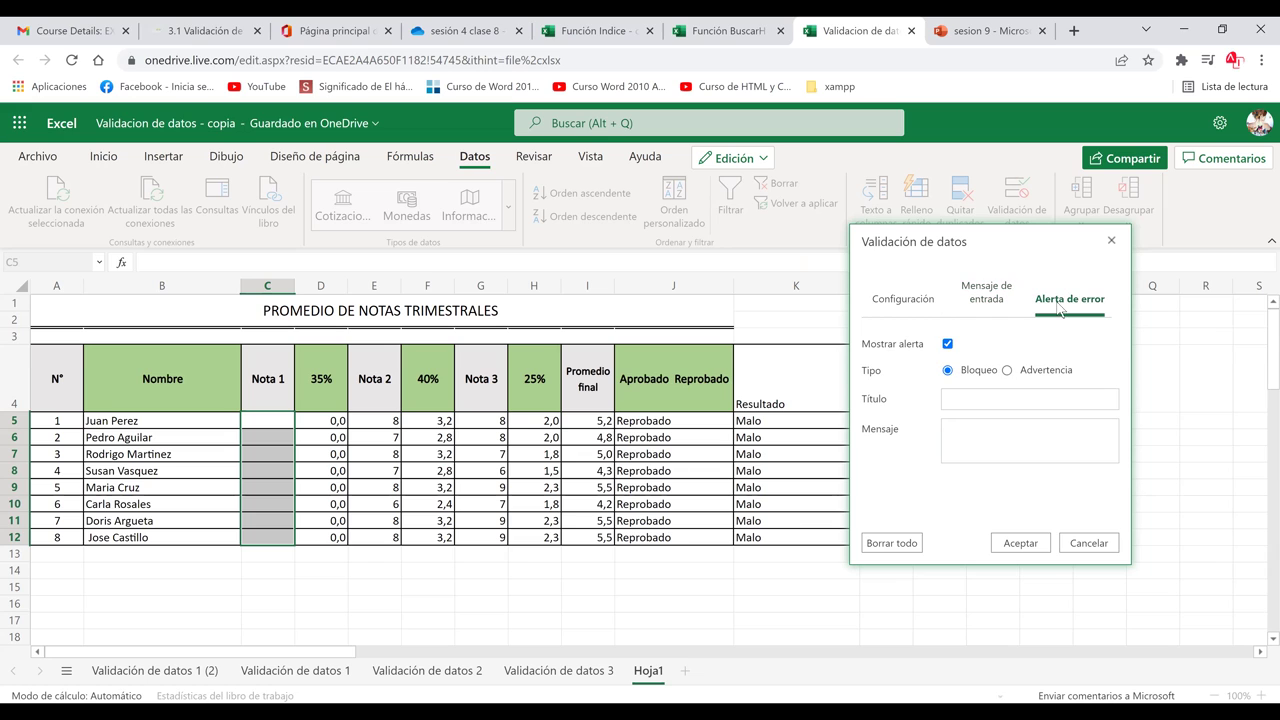
{"action": "left_click", "coordinate": [992, 445]}
{"action": "type", "text": "Not"}
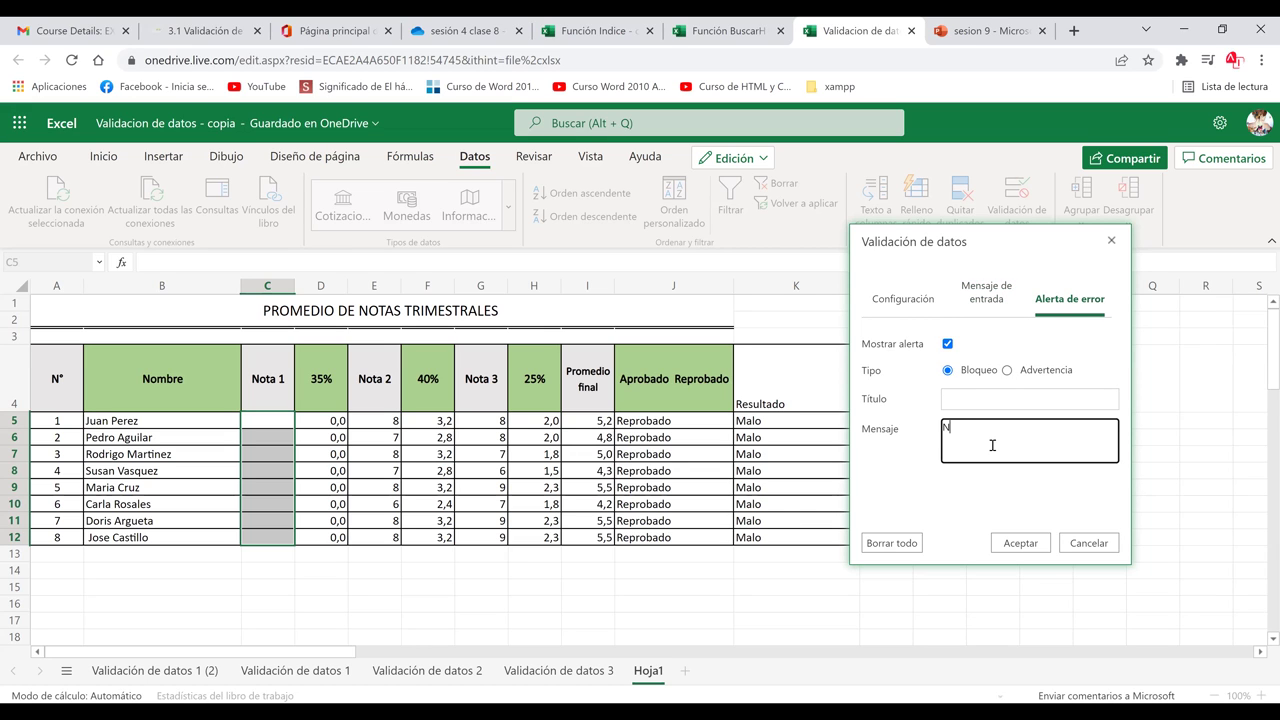
{"action": "key", "text": "BackSpace"}
{"action": "key", "text": "BackSpace"}
{"action": "key", "text": "BackSpace"}
{"action": "type", "text": "Dato Invalido"}
{"action": "left_click", "coordinate": [1020, 543]}
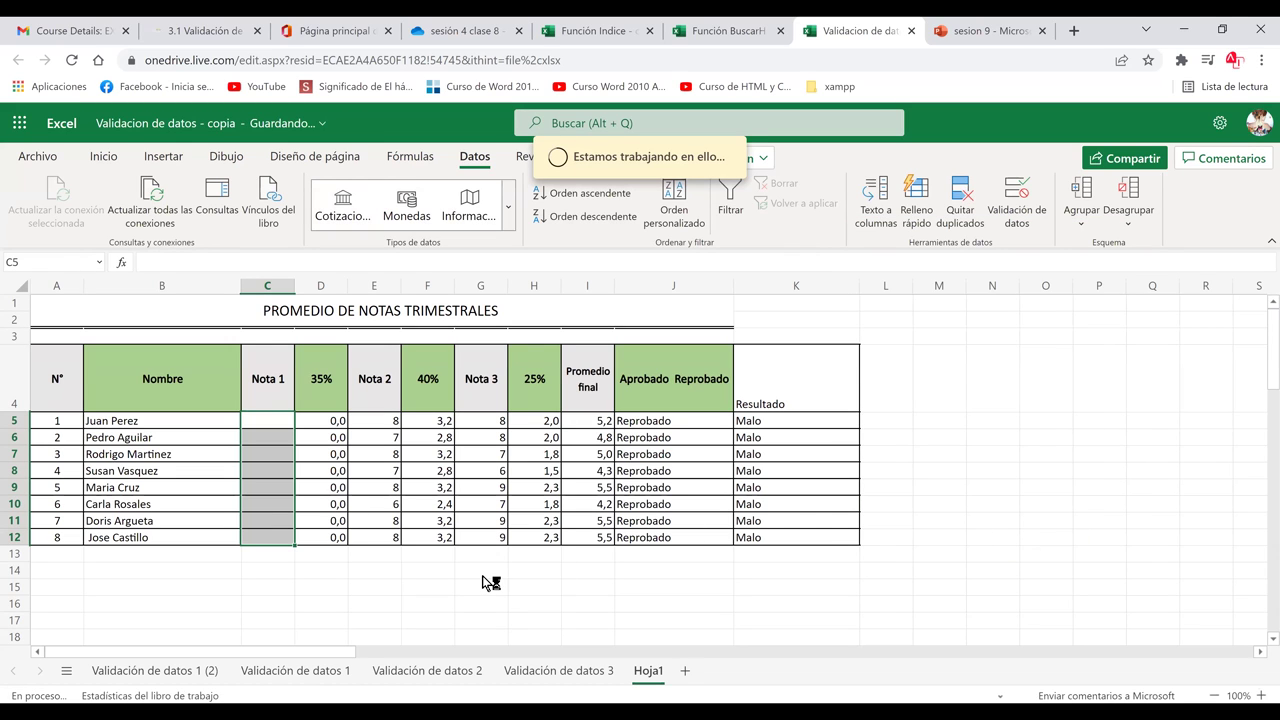
Test the custom error alert on C5 by entering 25, and retry the entry.
{"action": "left_click", "coordinate": [267, 415]}
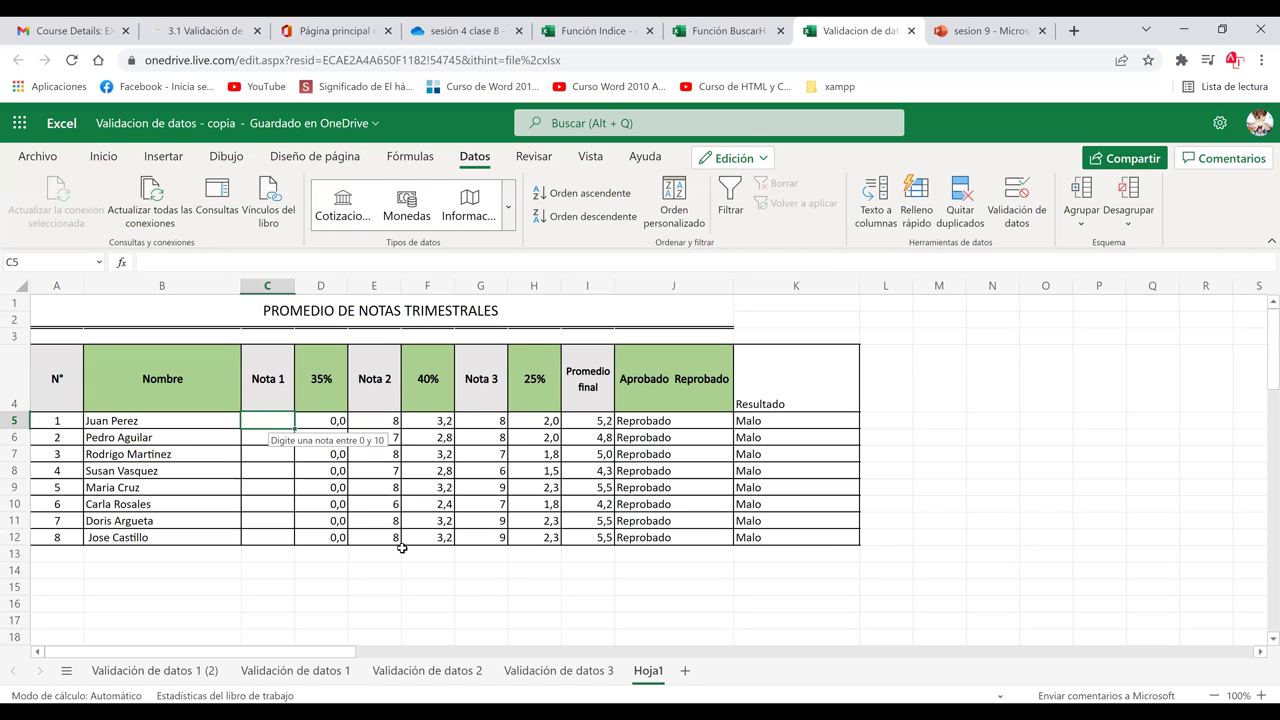
{"action": "type", "text": "25"}
{"action": "key", "text": "Return"}
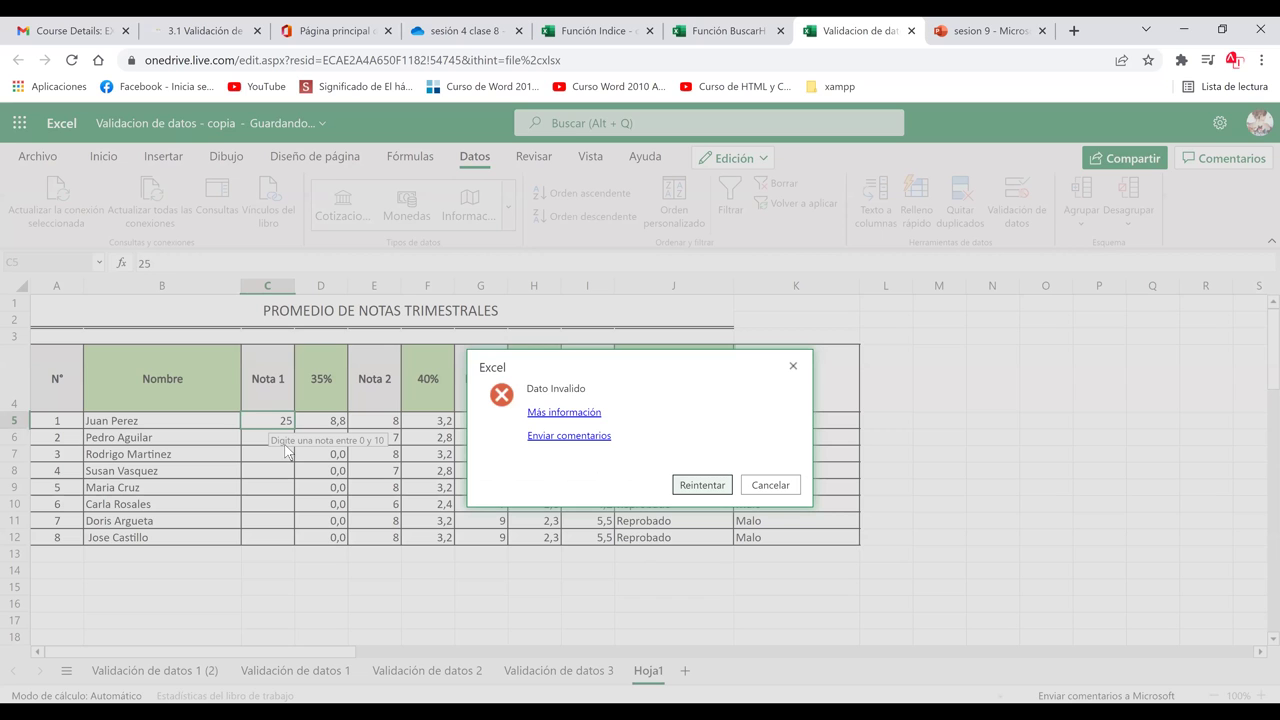
{"action": "key", "text": "Return"}
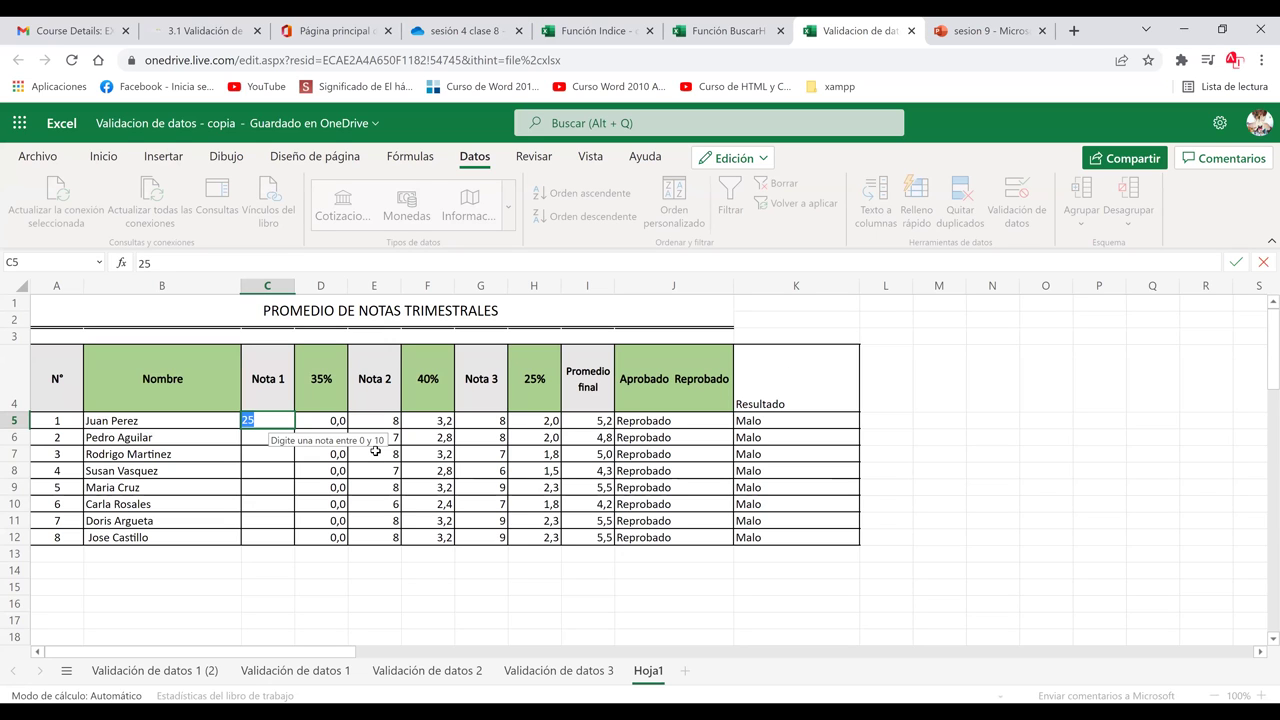
Replace the out-of-range grade in C5 with 1.
{"action": "key", "text": "BackSpace"}
{"action": "type", "text": "1"}
{"action": "key", "text": "Return"}
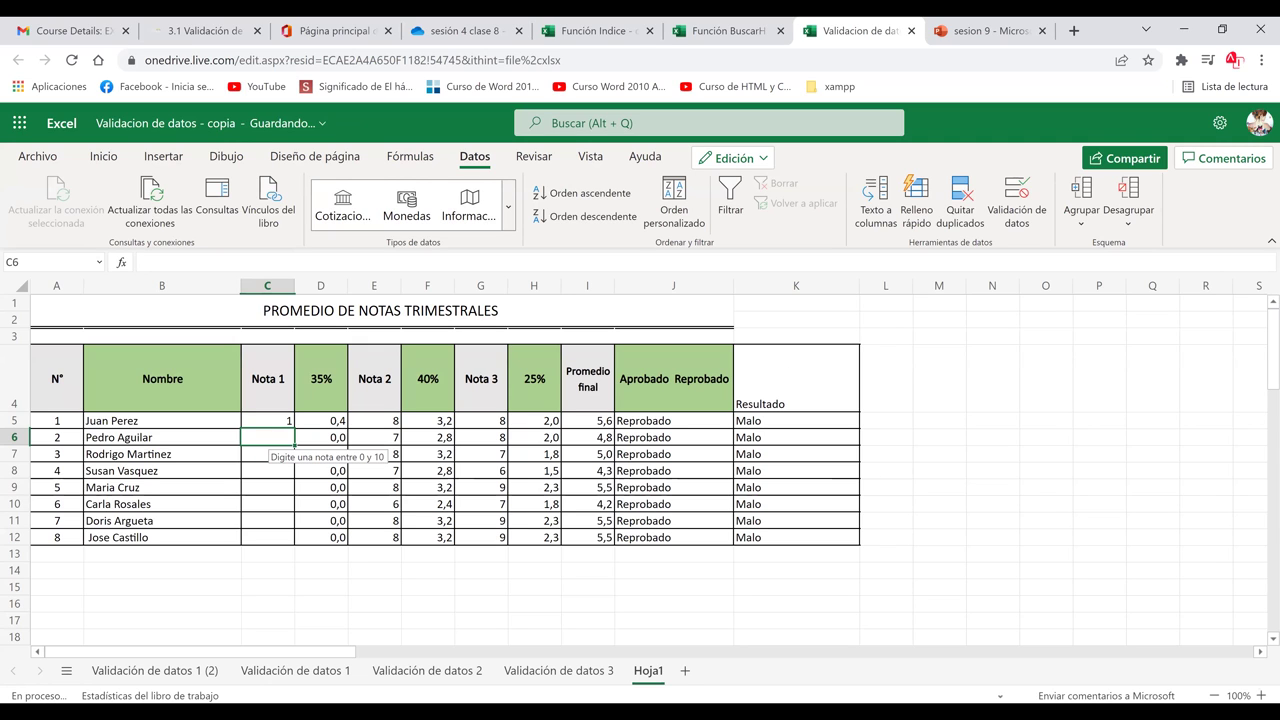
Fill the remaining Nota 1 grades in C6:C12 with 10, 9, 8, 7, 7, 7 and 9.
{"action": "type", "text": "10"}
{"action": "key", "text": "Return"}
{"action": "type", "text": "9"}
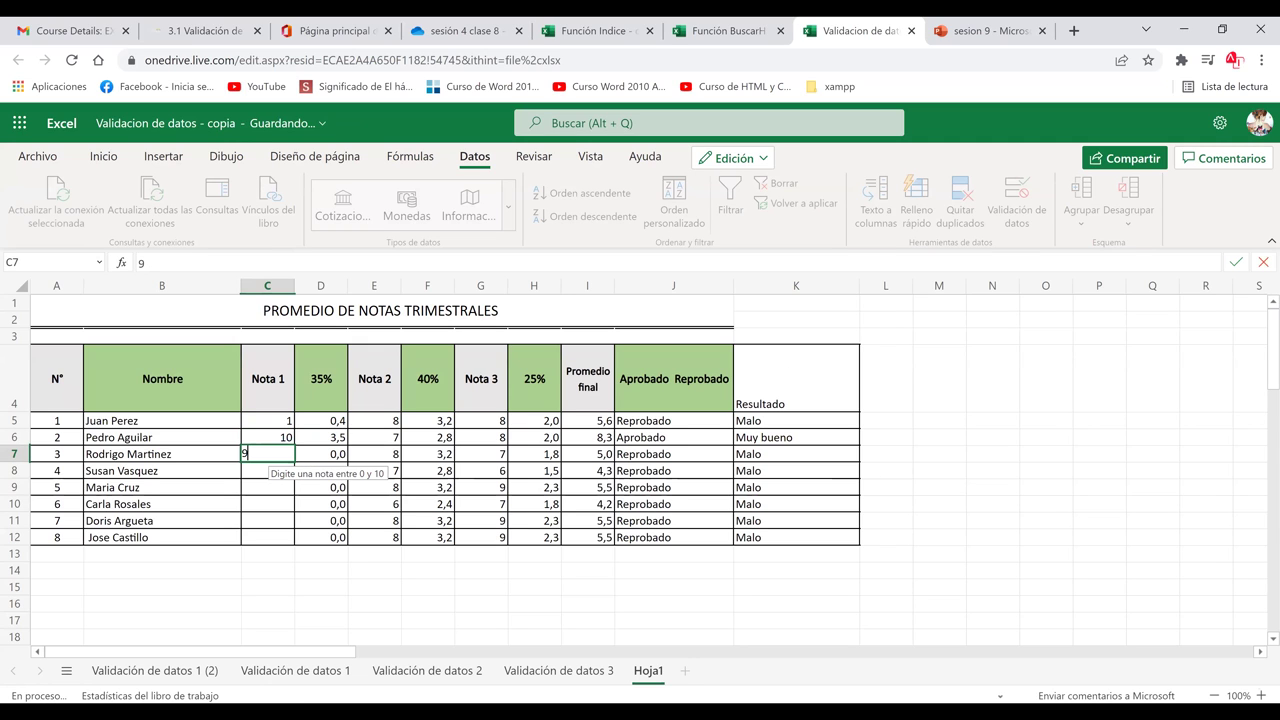
{"action": "key", "text": "Return"}
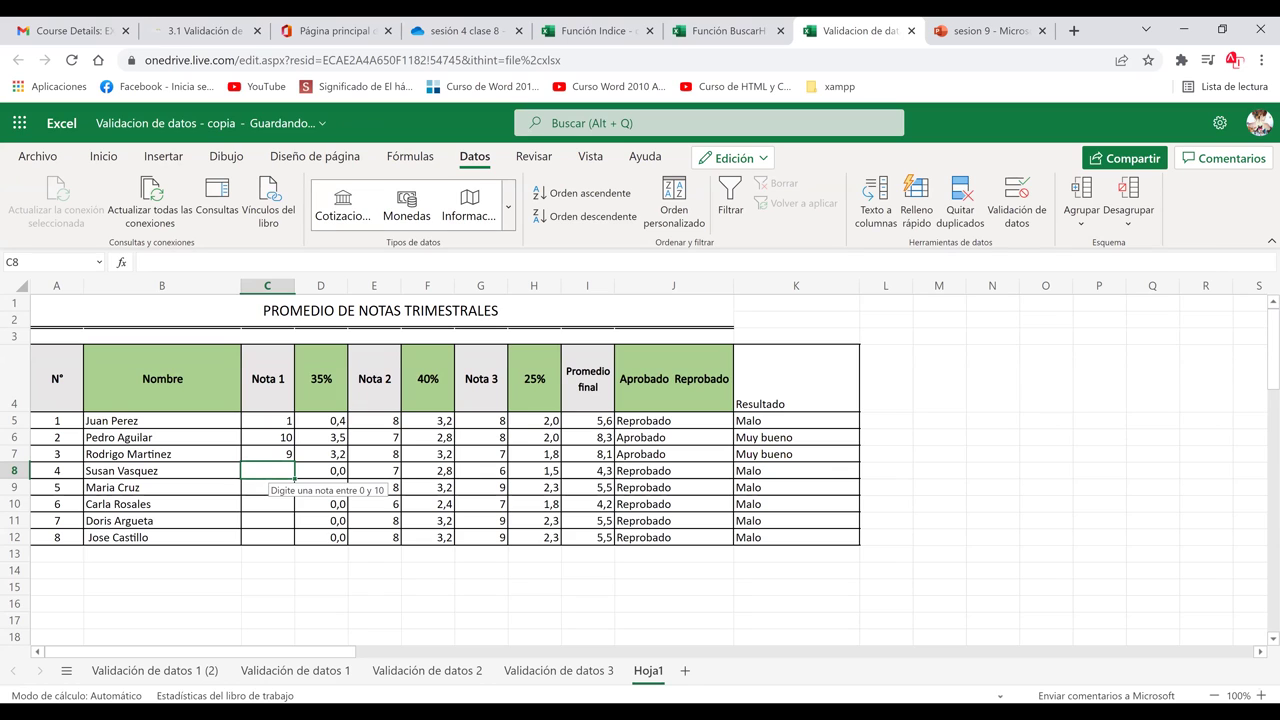
{"action": "type", "text": "8"}
{"action": "key", "text": "Return"}
{"action": "type", "text": "7"}
{"action": "key", "text": "Return"}
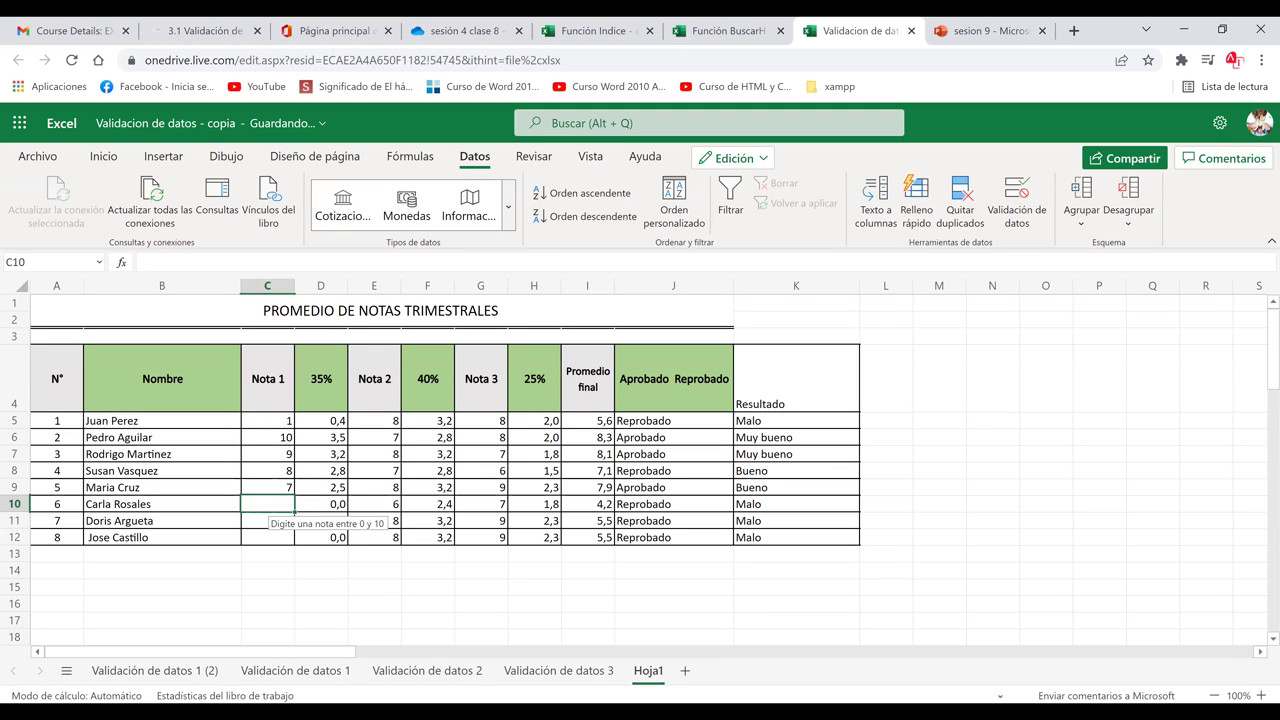
{"action": "type", "text": "7"}
{"action": "key", "text": "Return"}
{"action": "type", "text": "7"}
{"action": "key", "text": "Return"}
{"action": "type", "text": "9"}
{"action": "key", "text": "Return"}
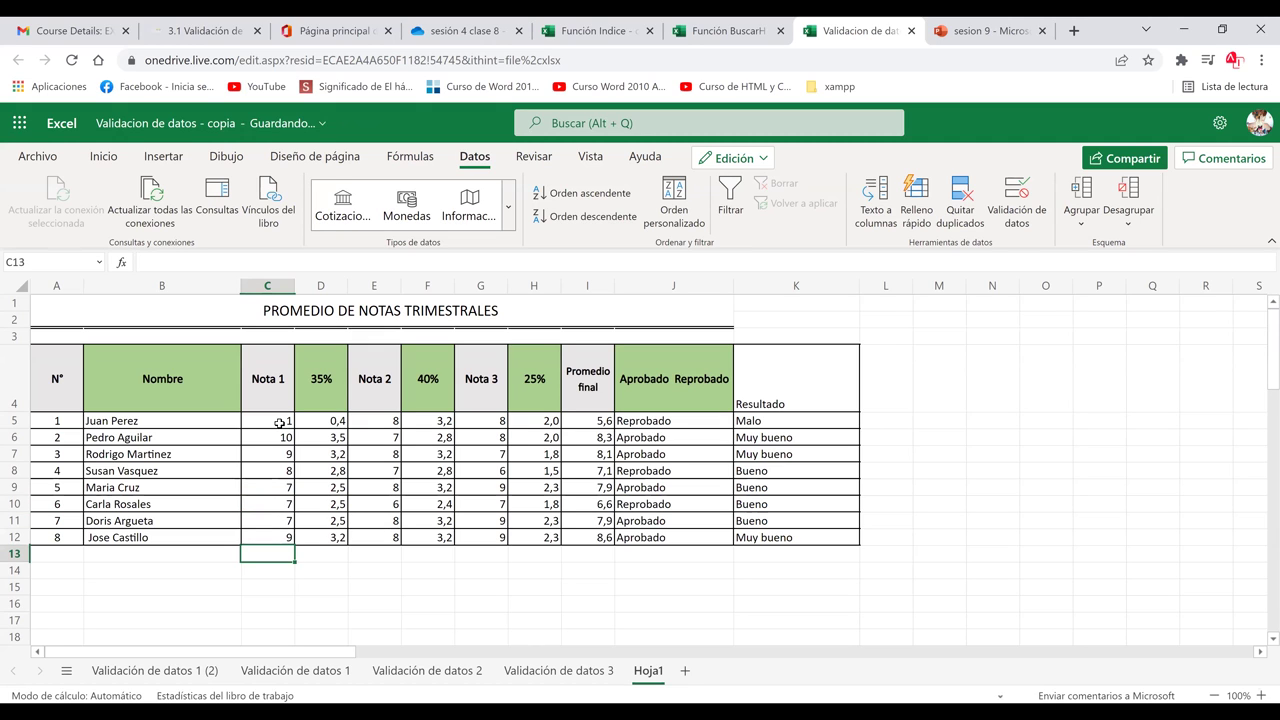
Change the first student's Nota 1 grade in C5 to 7.
{"action": "left_click", "coordinate": [280, 423]}
{"action": "type", "text": "7"}
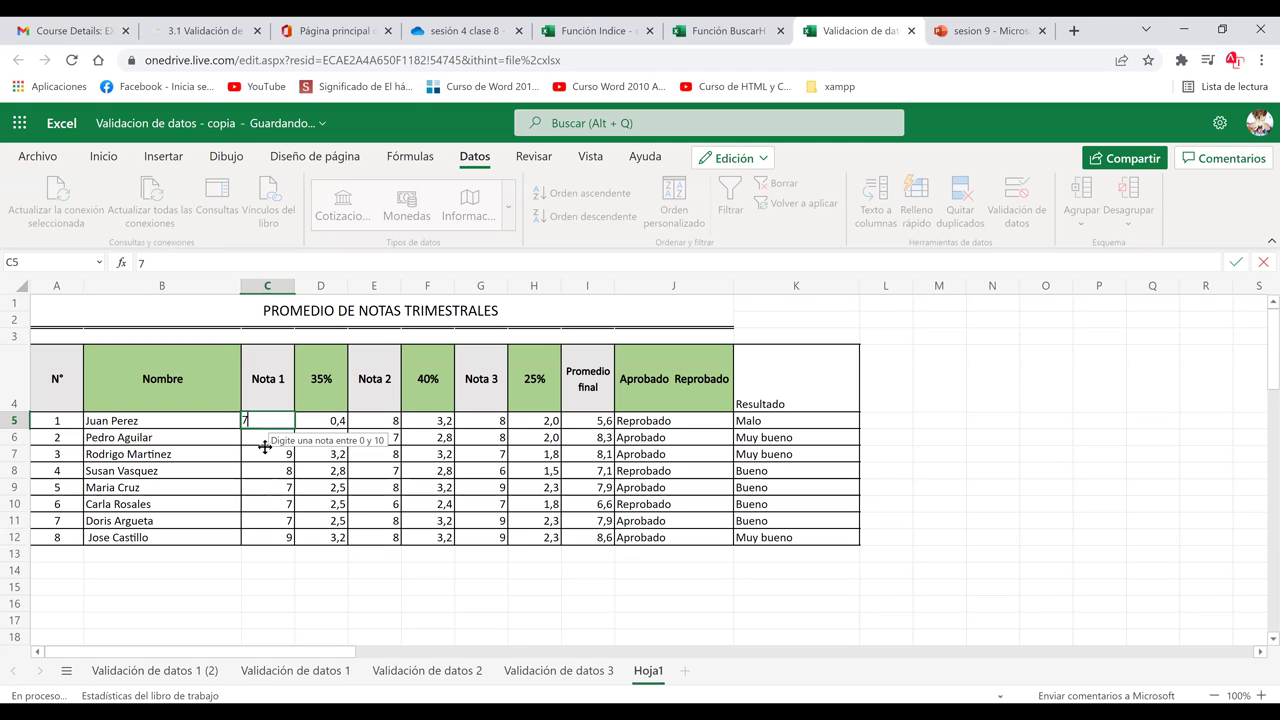
{"action": "left_click", "coordinate": [262, 516]}
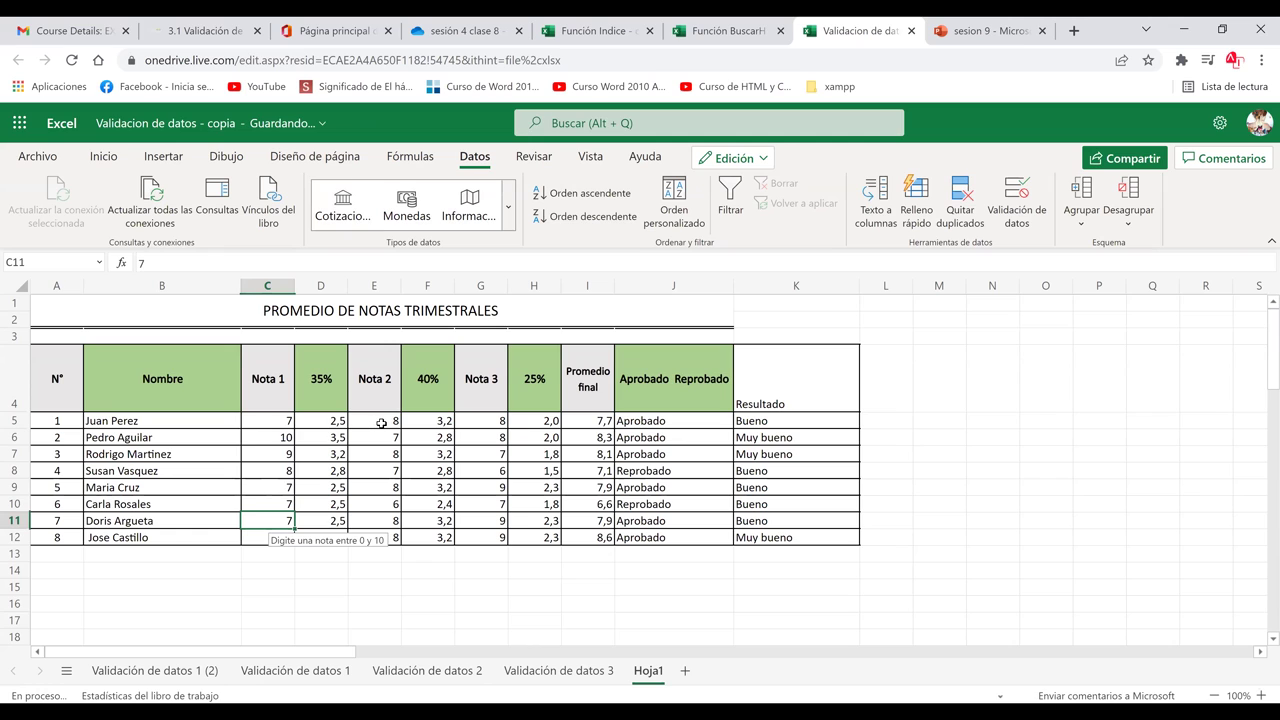
{"action": "key", "text": "ctrl+z"}
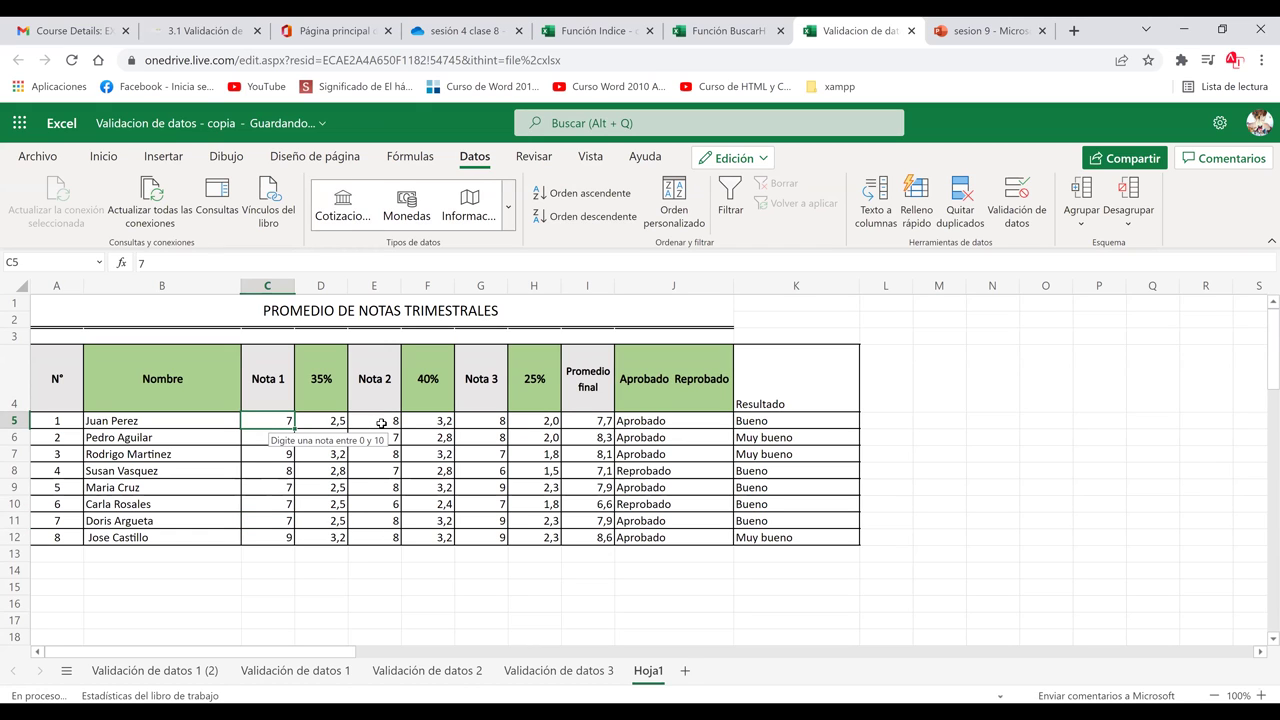
Clear all the Nota 2 grades in E5:E12, one cell after another.
{"action": "left_click_drag", "start_coordinate": [381, 423], "coordinate": [370, 504]}
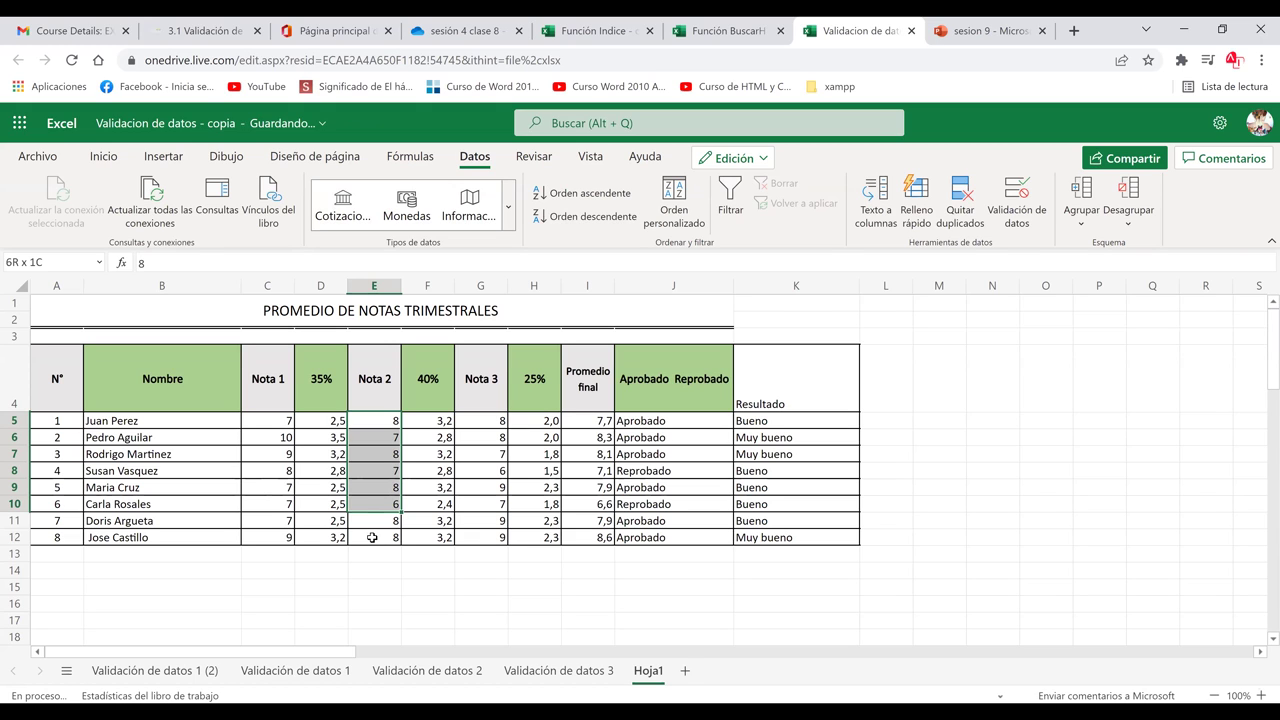
{"action": "left_click_drag", "start_coordinate": [372, 538], "coordinate": [372, 538]}
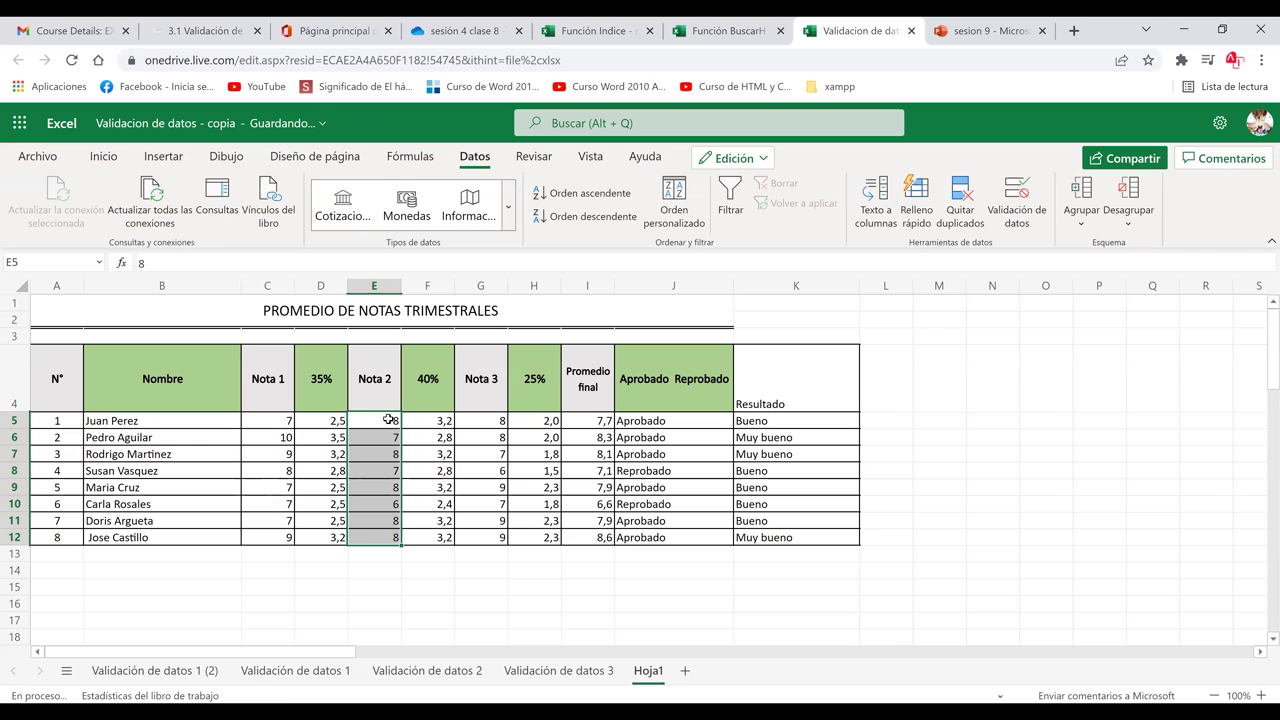
{"action": "left_click", "coordinate": [388, 420]}
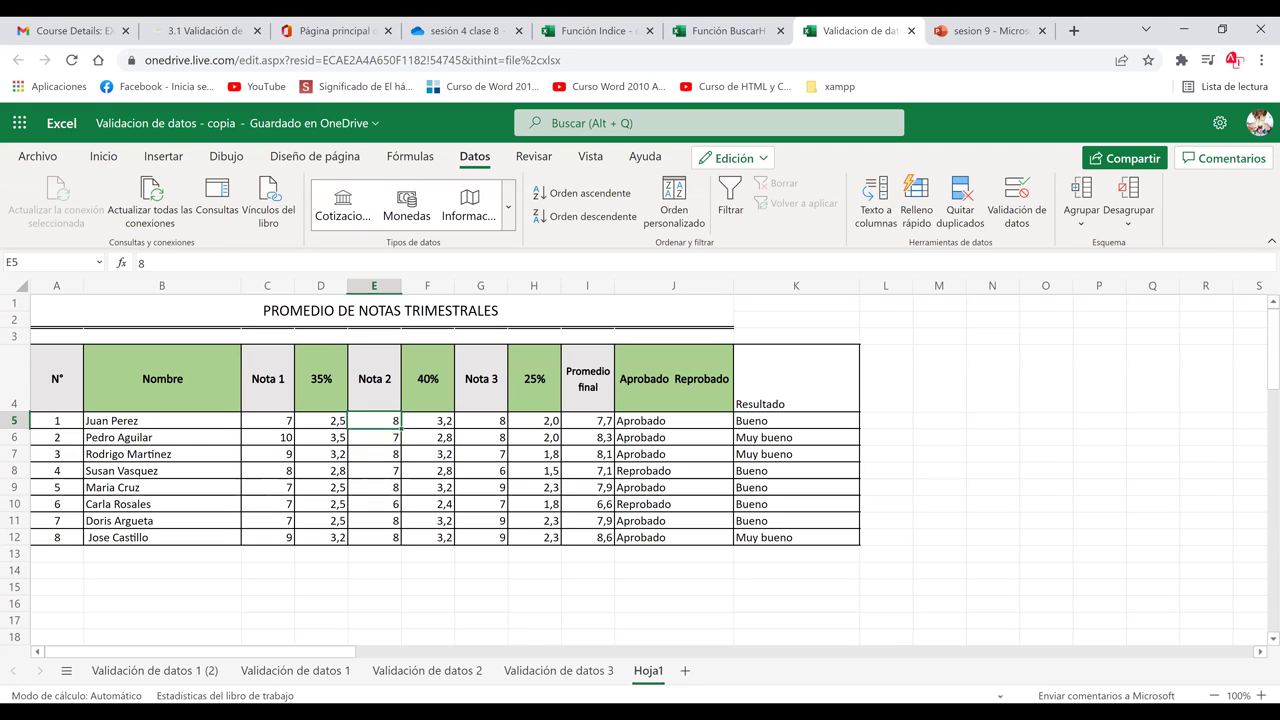
{"action": "key", "text": "BackSpace"}
{"action": "key", "text": "Return"}
{"action": "key", "text": "BackSpace"}
{"action": "key", "text": "Return"}
{"action": "key", "text": "BackSpace"}
{"action": "key", "text": "Return"}
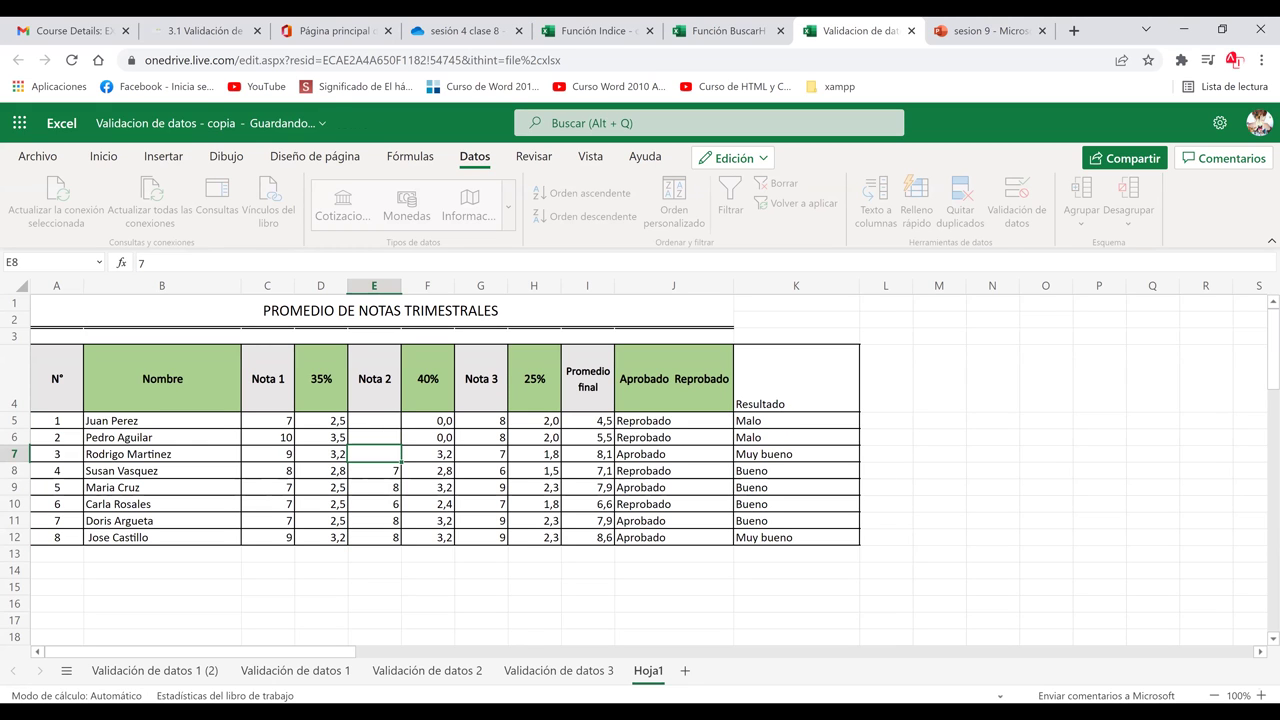
{"action": "key", "text": "BackSpace"}
{"action": "key", "text": "Return"}
{"action": "key", "text": "BackSpace"}
{"action": "key", "text": "Return"}
{"action": "key", "text": "BackSpace"}
{"action": "key", "text": "Return"}
{"action": "key", "text": "BackSpace"}
{"action": "key", "text": "Return"}
{"action": "key", "text": "BackSpace"}
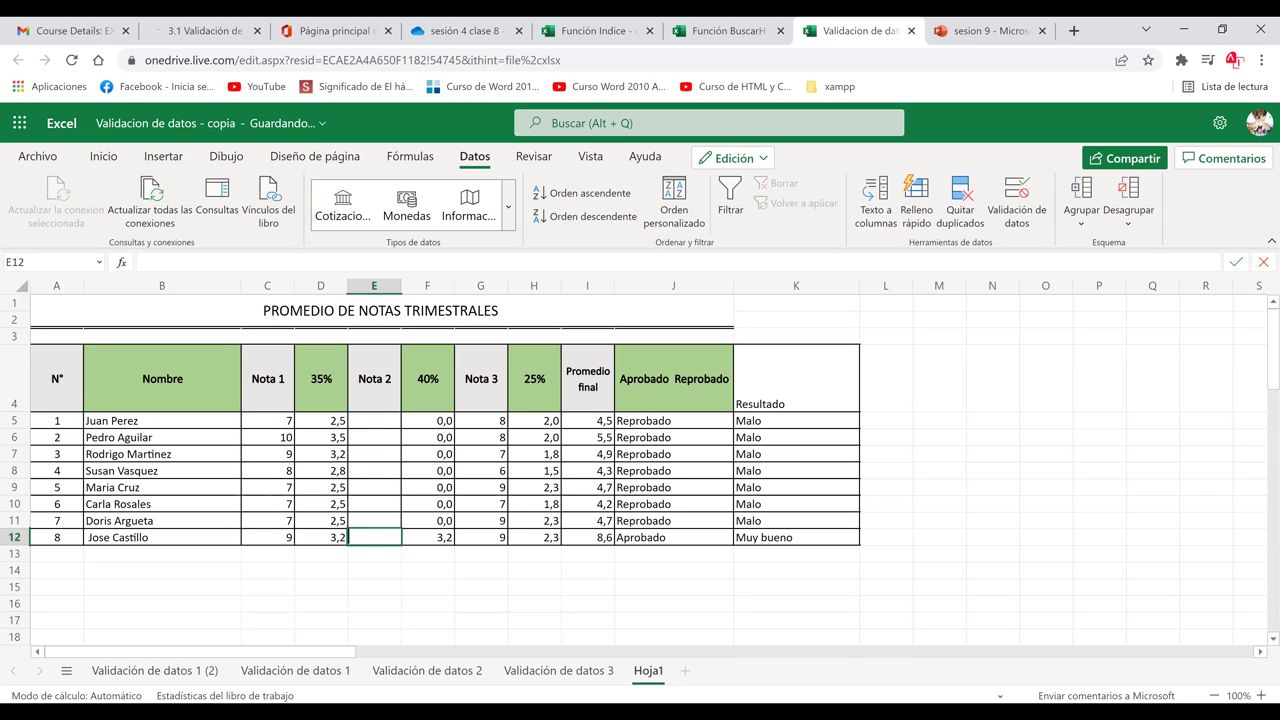
{"action": "left_click", "coordinate": [613, 524]}
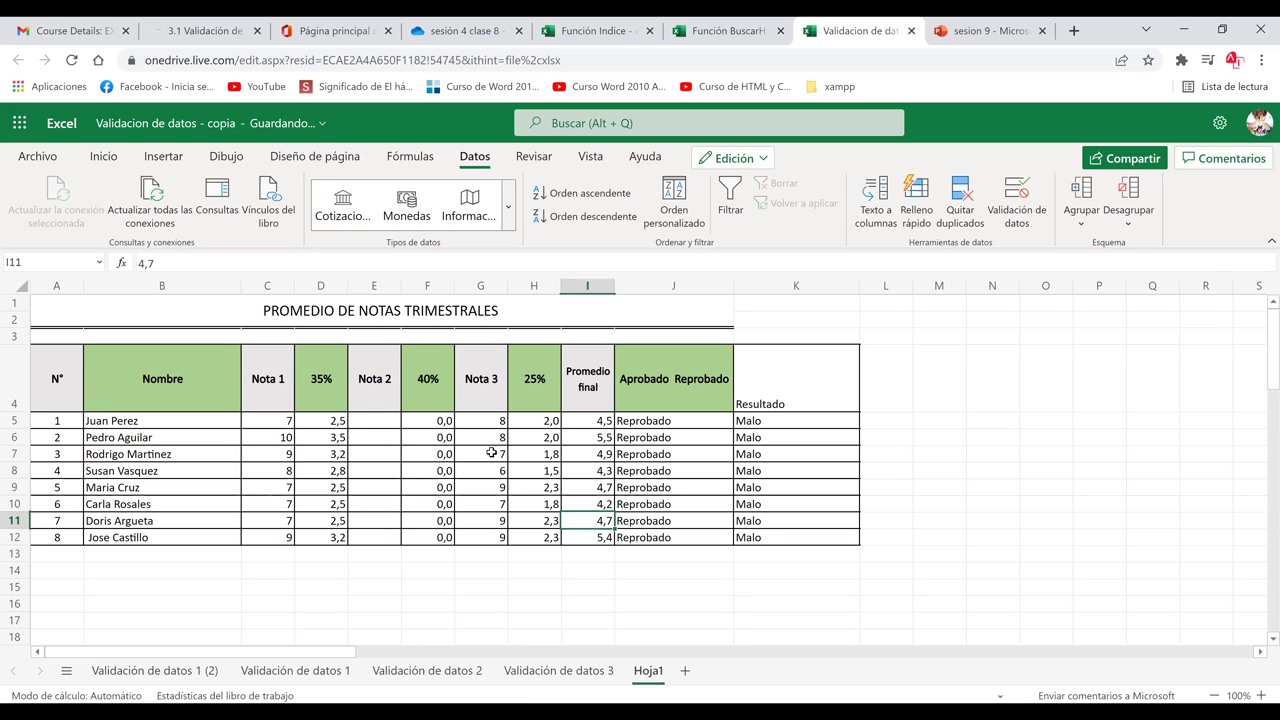
{"action": "left_click_drag", "start_coordinate": [373, 421], "coordinate": [380, 546]}
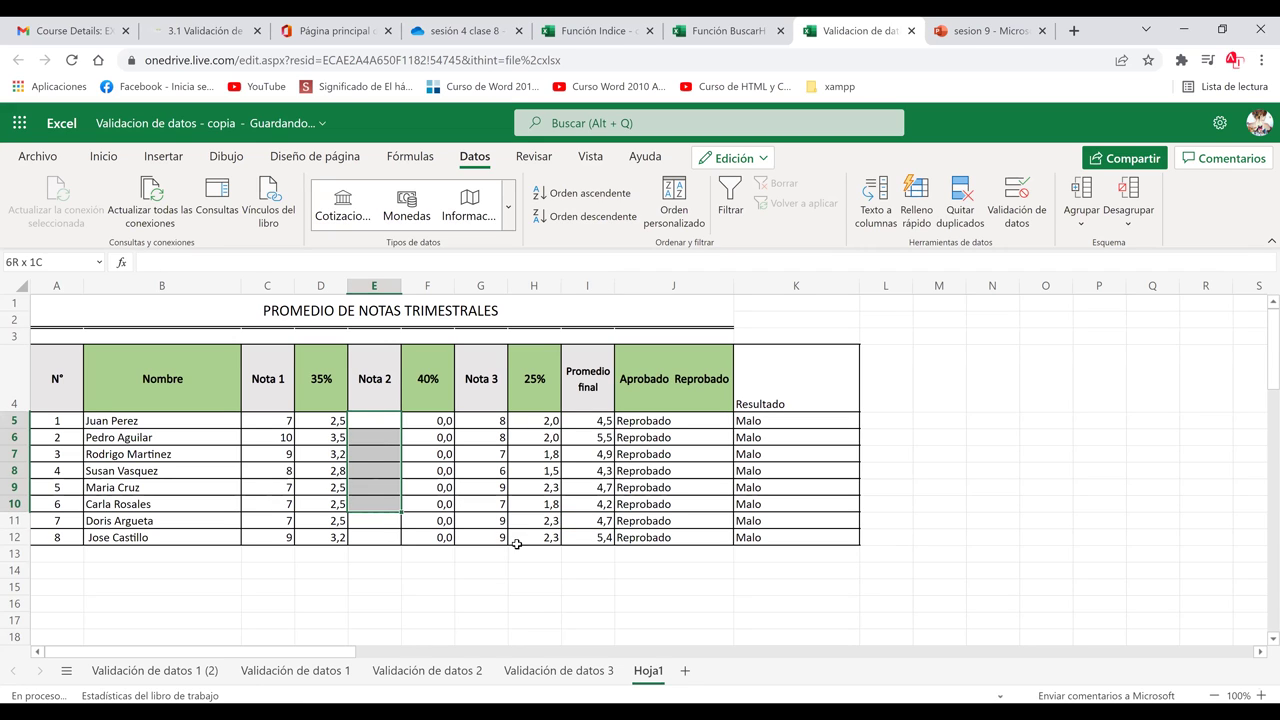
{"action": "key", "text": "ctrl+z"}
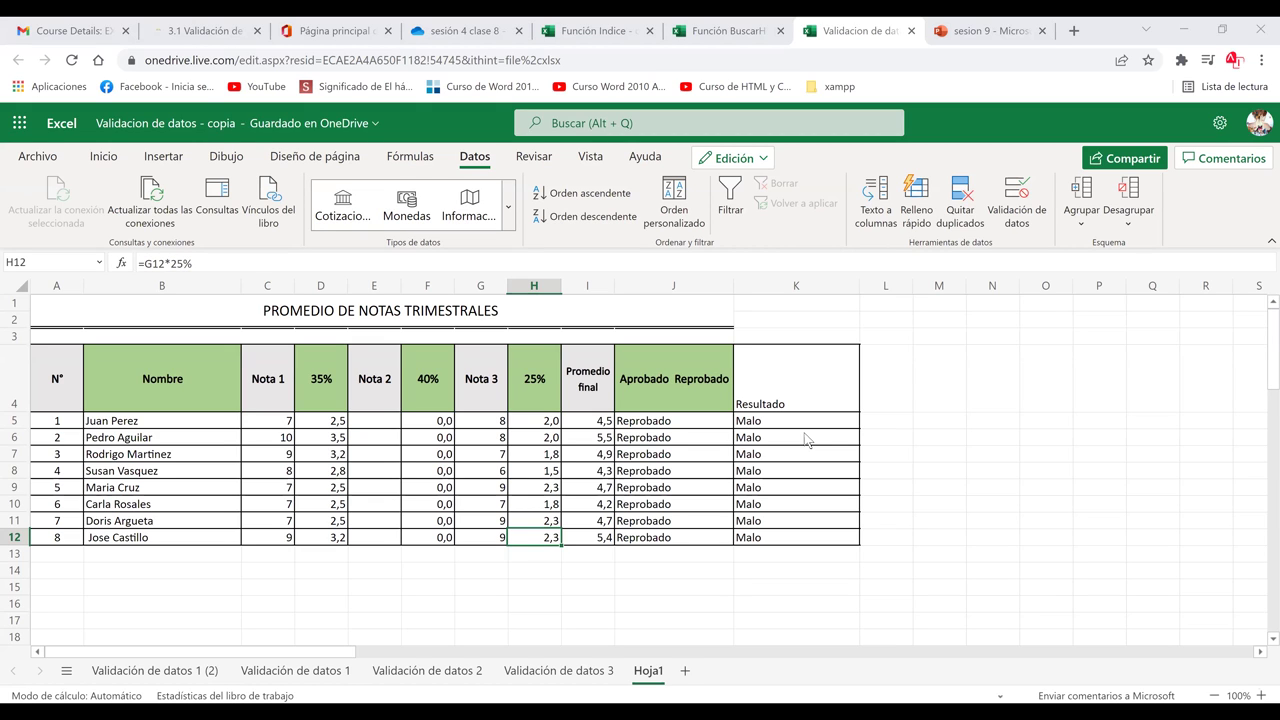
{"action": "left_click", "coordinate": [370, 423]}
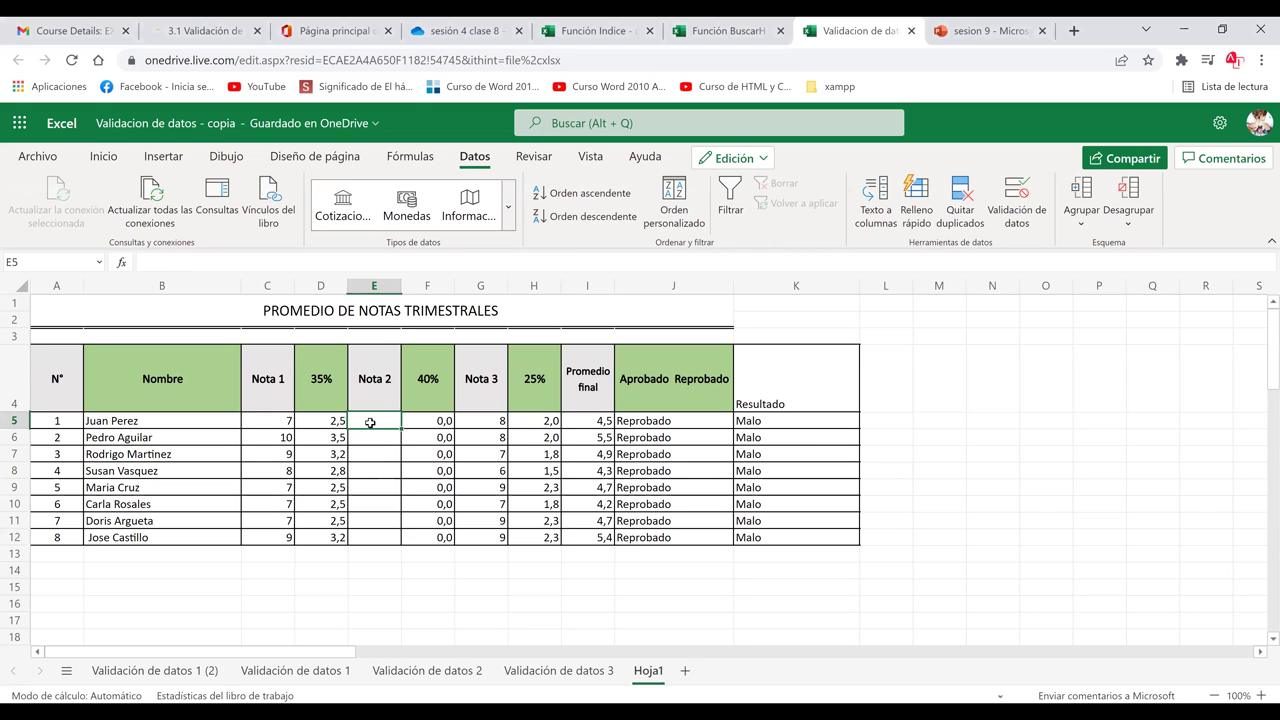
{"action": "left_click", "coordinate": [380, 451]}
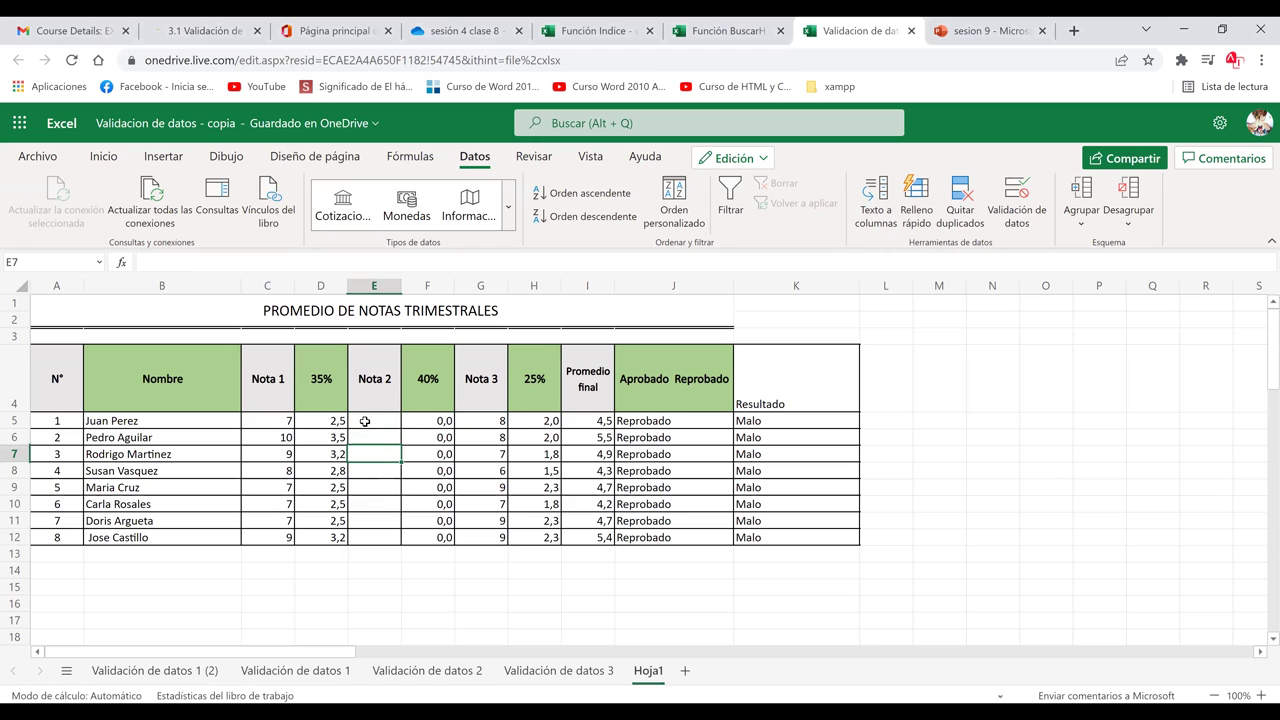
{"action": "left_click", "coordinate": [365, 421]}
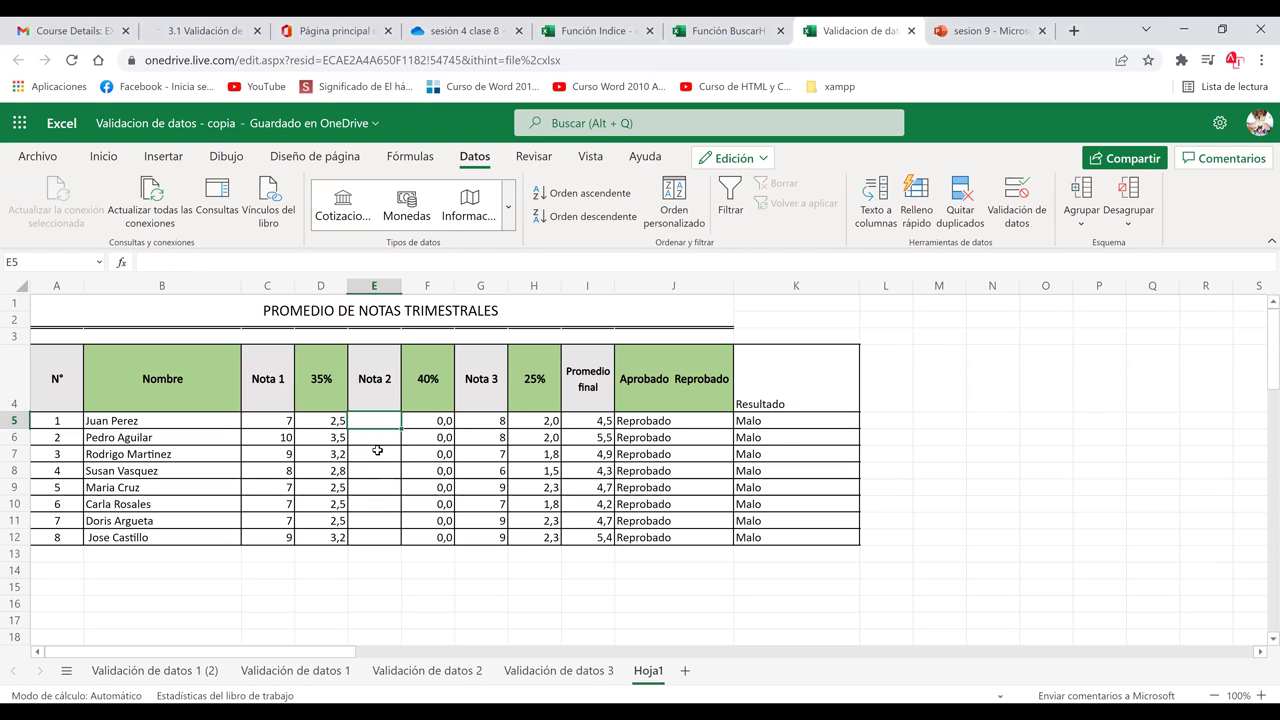
{"action": "left_click", "coordinate": [380, 454]}
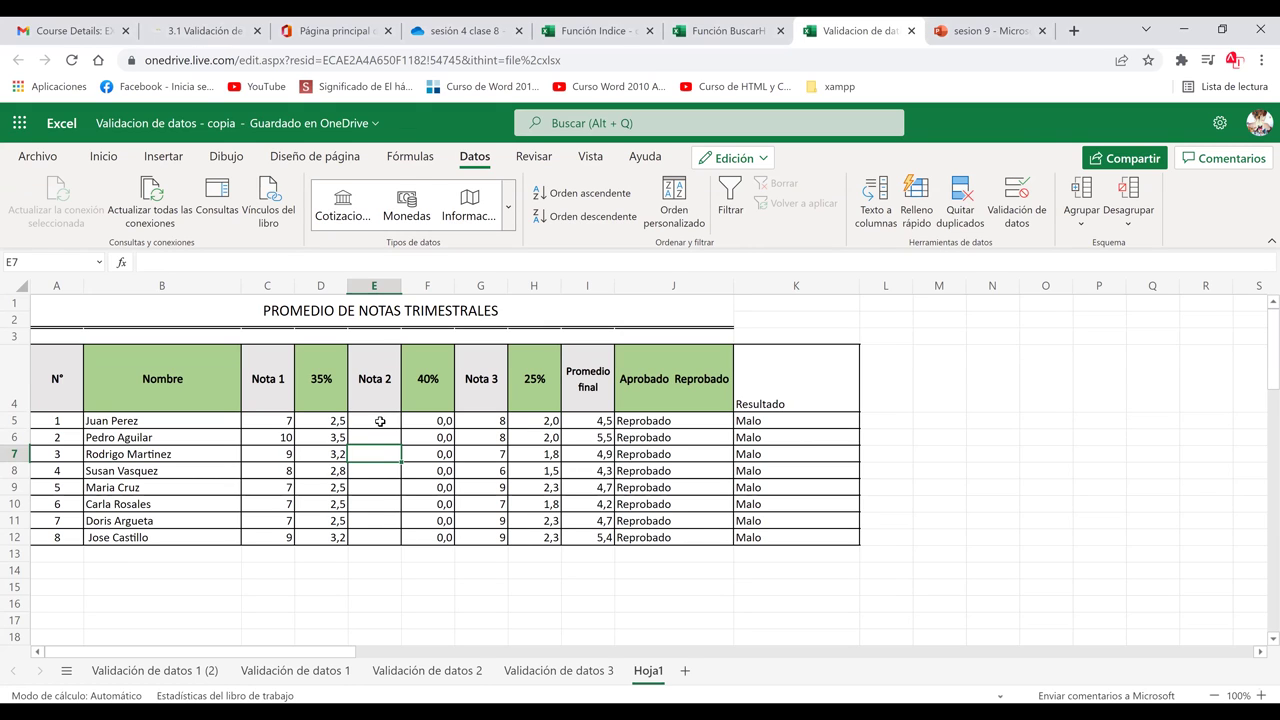
Set up data validation for the Nota 2 cells E5:E12 that allows decimals between 0 and 10.
{"action": "left_click", "coordinate": [380, 421]}
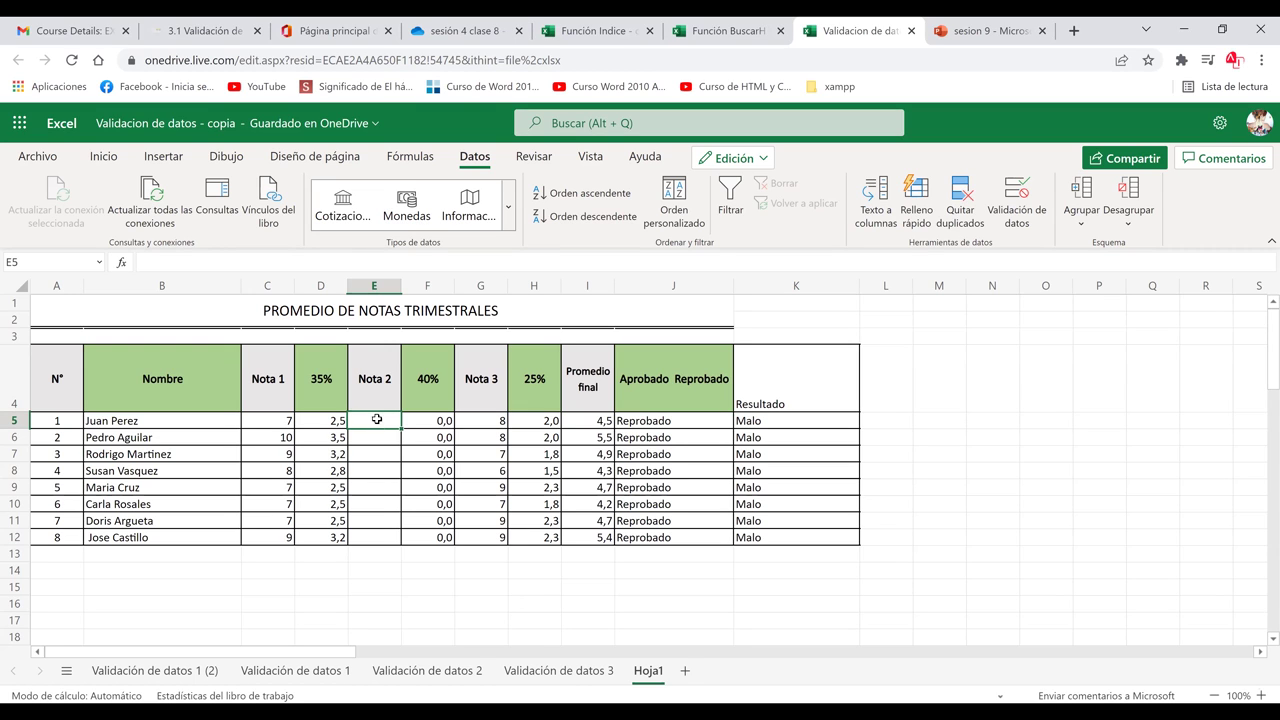
{"action": "left_click_drag", "start_coordinate": [377, 521], "coordinate": [381, 536]}
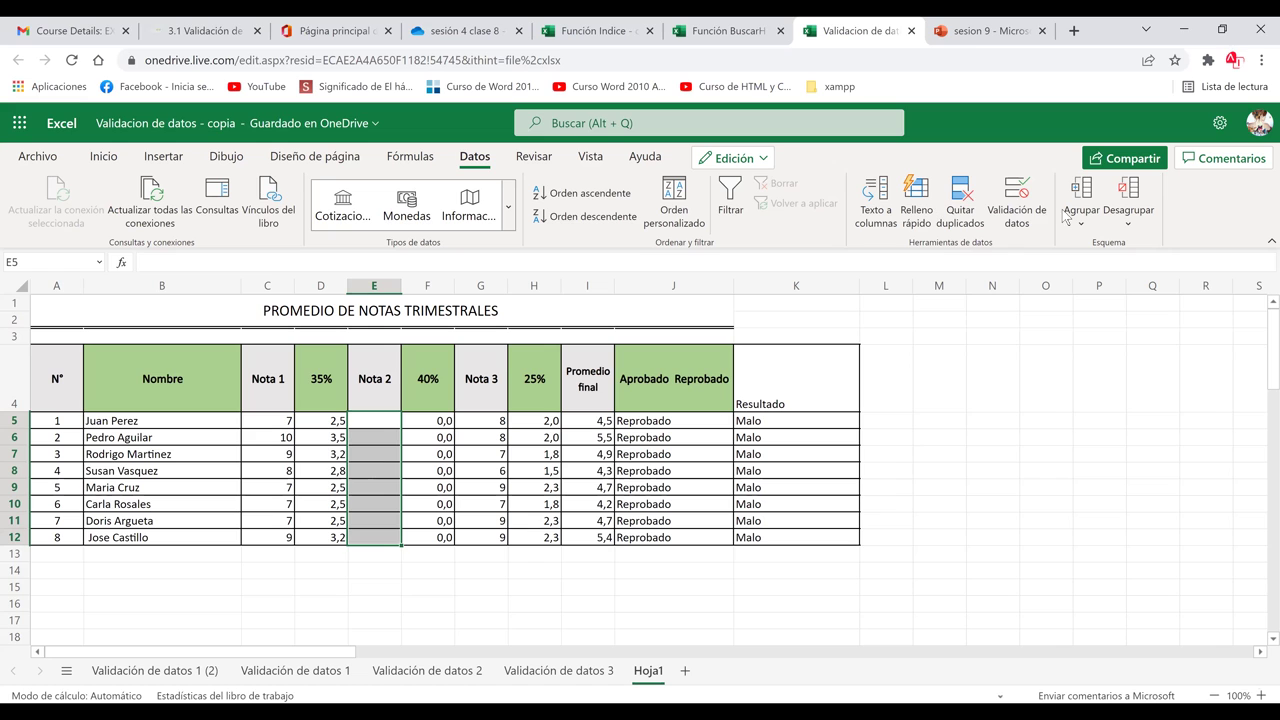
{"action": "left_click", "coordinate": [1019, 208]}
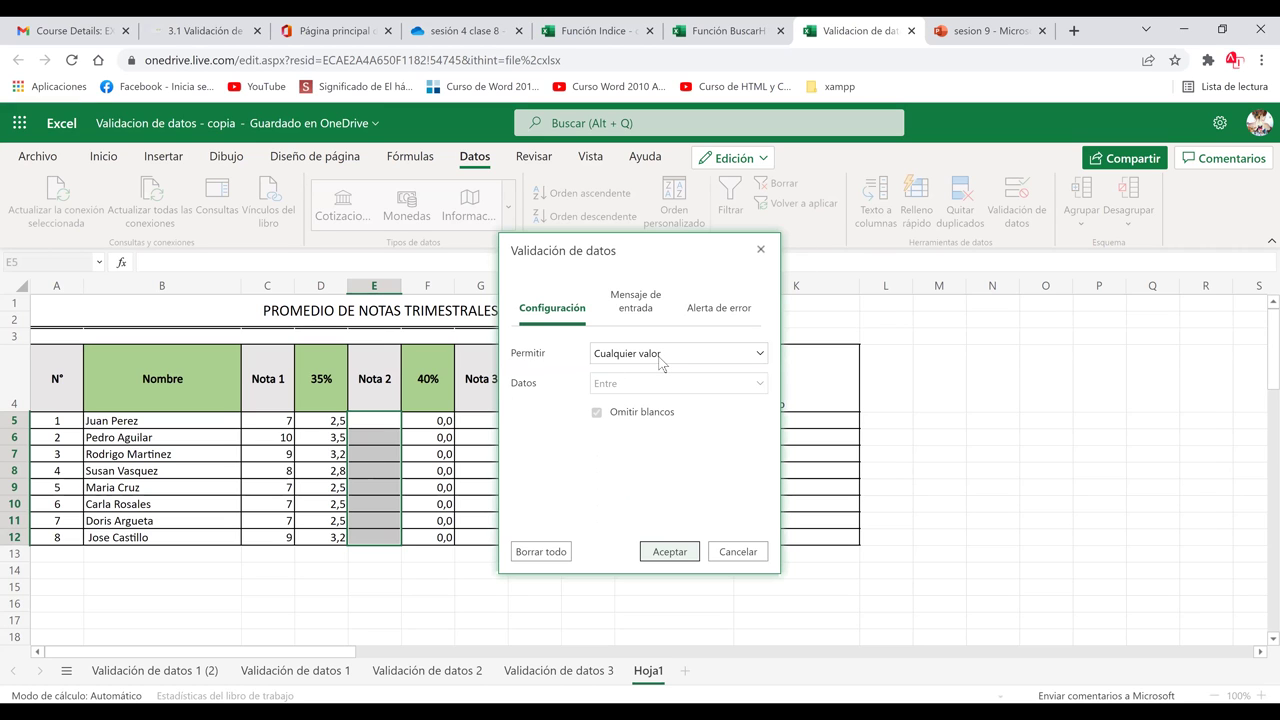
{"action": "left_click", "coordinate": [660, 356]}
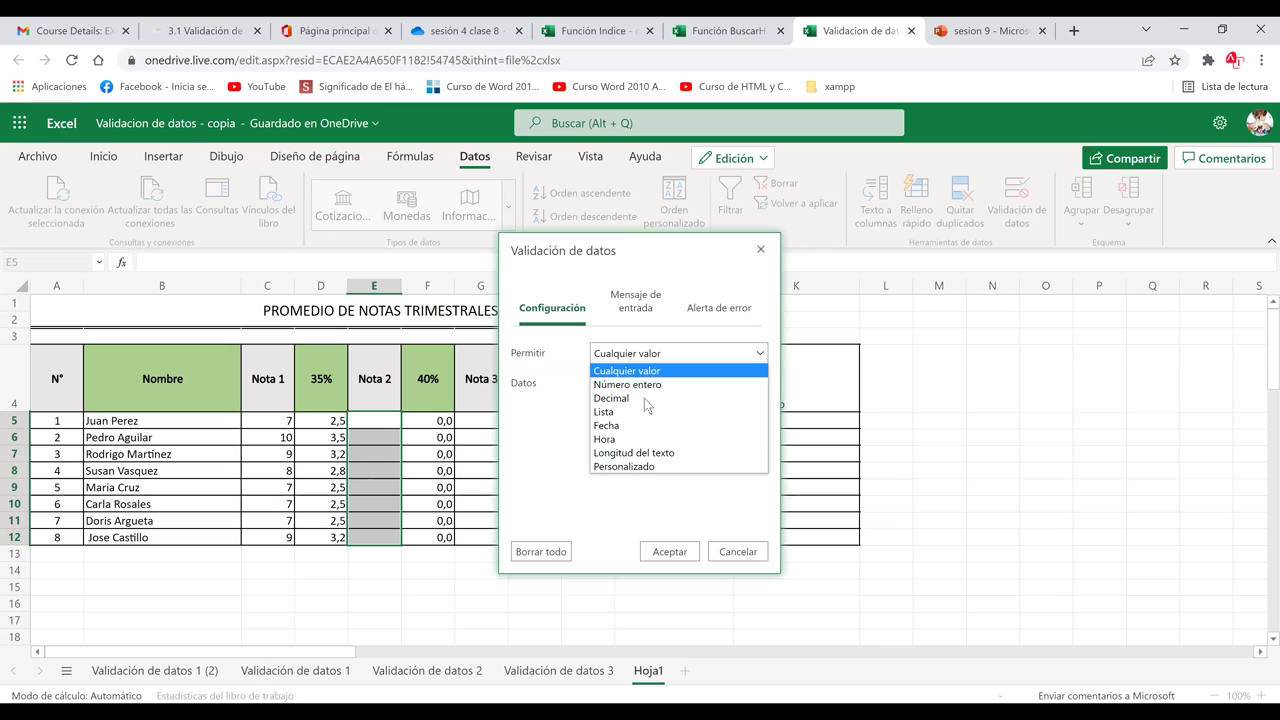
{"action": "left_click", "coordinate": [644, 398]}
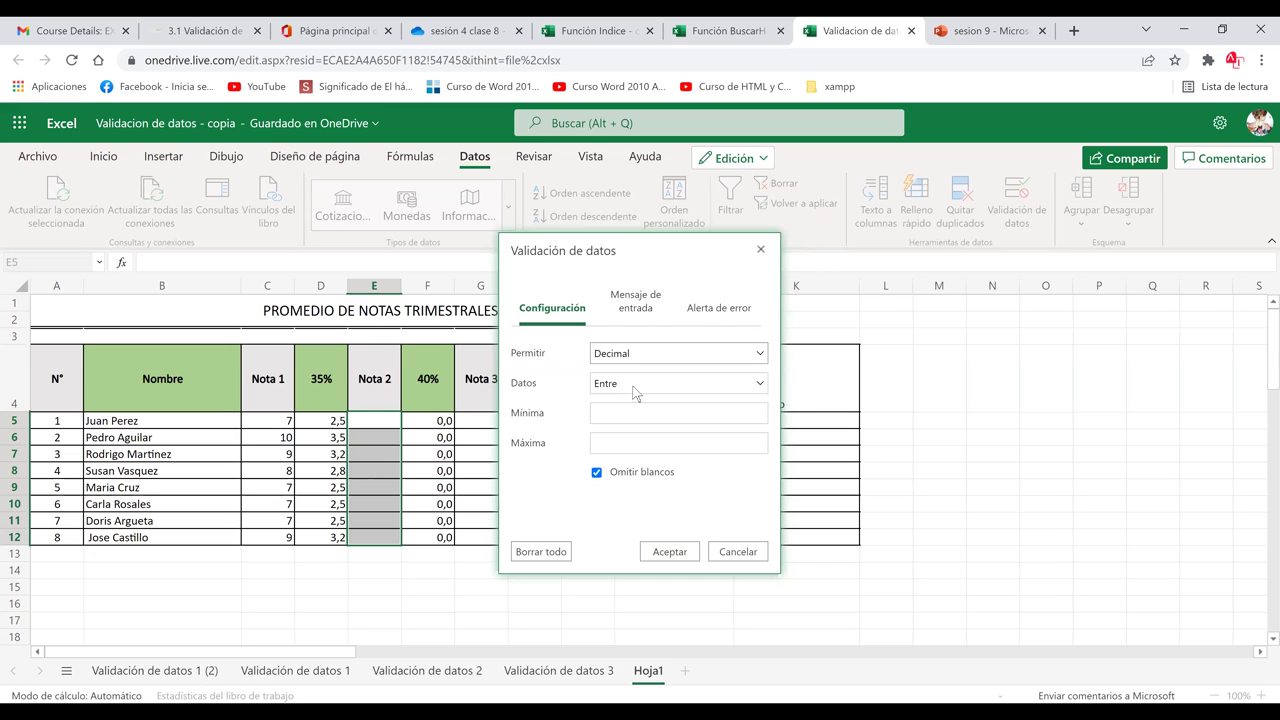
{"action": "left_click", "coordinate": [633, 393]}
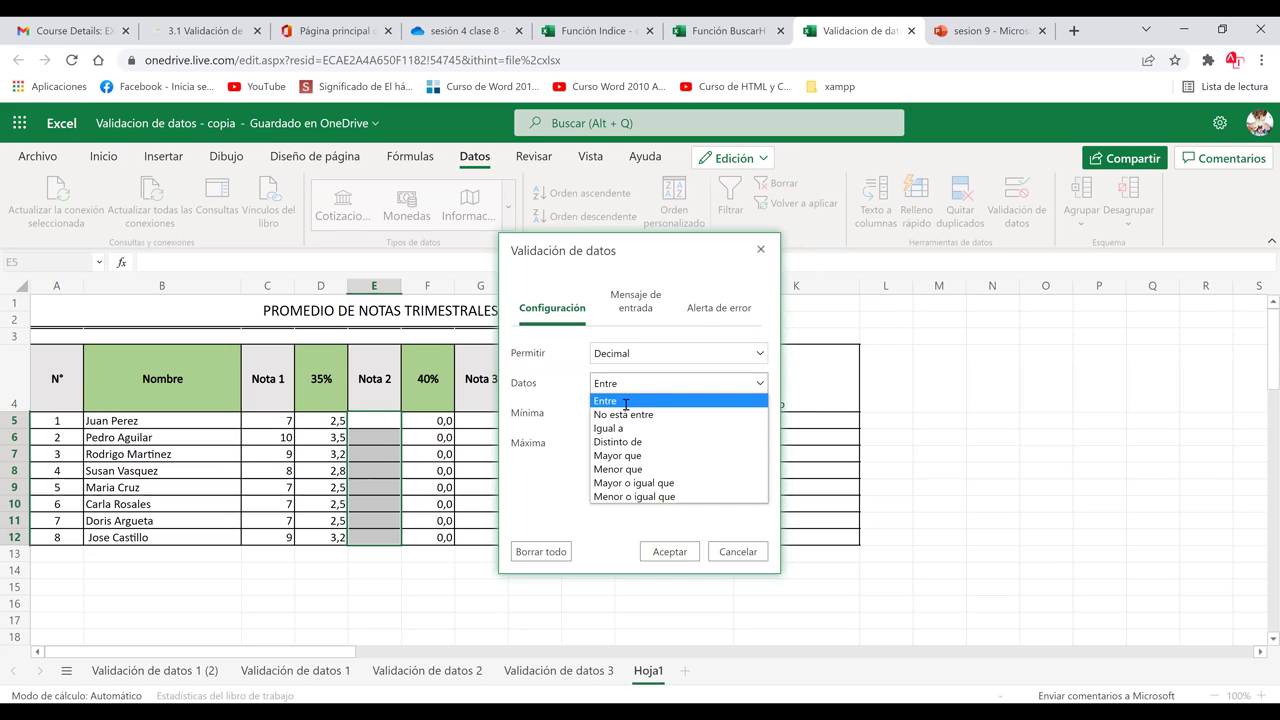
{"action": "left_click", "coordinate": [612, 414]}
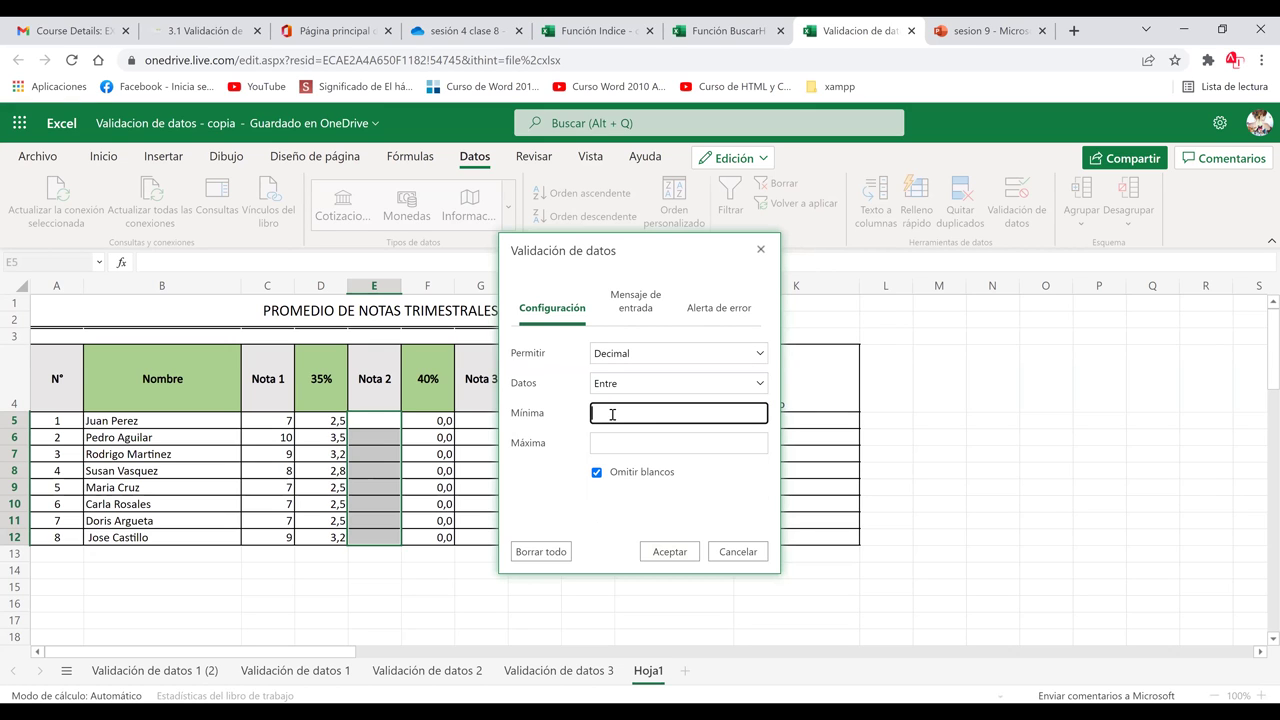
{"action": "type", "text": "0"}
{"action": "left_click", "coordinate": [612, 440]}
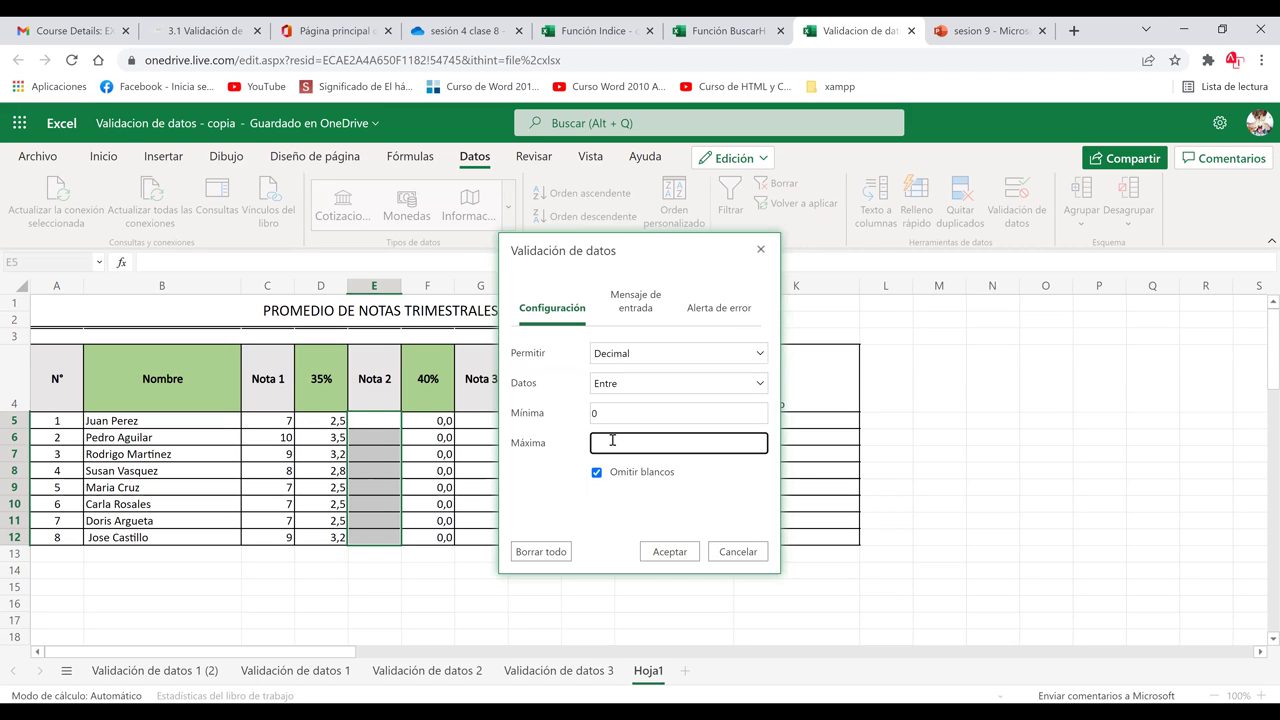
{"action": "type", "text": "10"}
Try to apply the Nota 2 validation with a minimum of 0.00 and a maximum of 10.00.
{"action": "left_click", "coordinate": [608, 412]}
{"action": "type", "text": "0.00"}
{"action": "left_click", "coordinate": [611, 446]}
{"action": "left_click", "coordinate": [611, 449]}
{"action": "key", "text": "BackSpace"}
{"action": "key", "text": "BackSpace"}
{"action": "type", "text": "10.00"}
{"action": "left_click", "coordinate": [620, 510]}
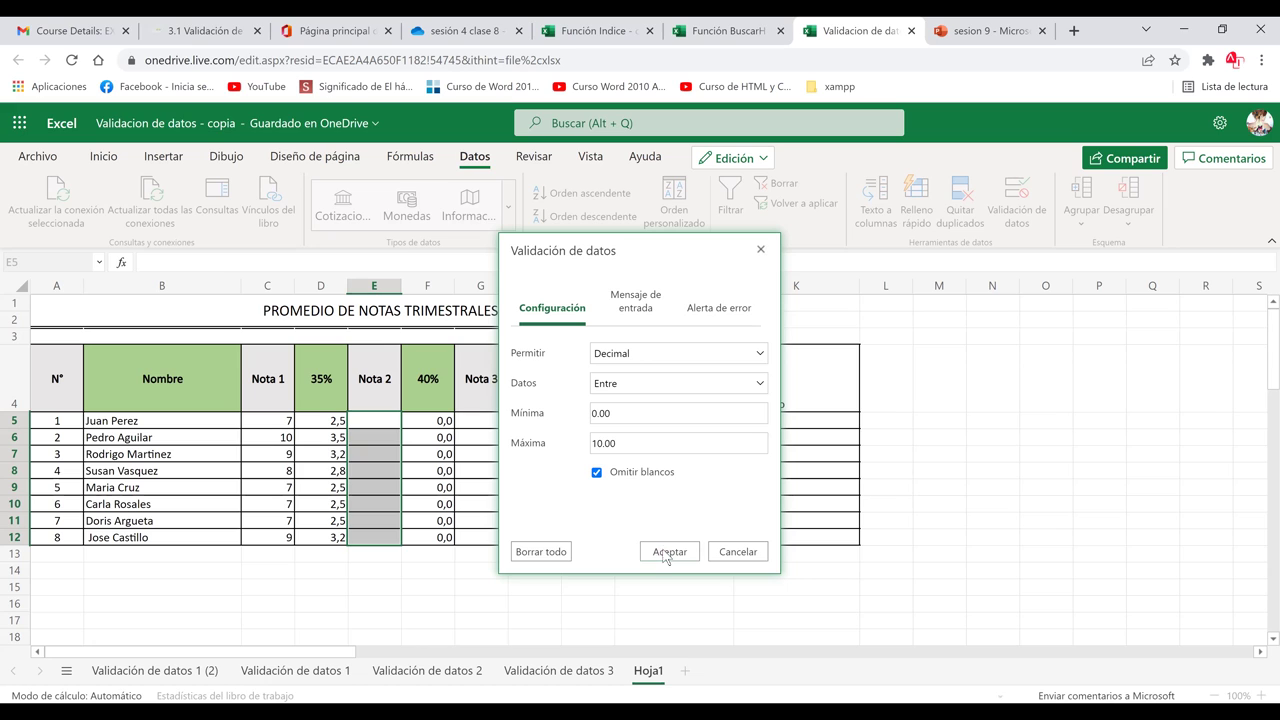
{"action": "left_click", "coordinate": [665, 553]}
Set the decimal validation limits back to a minimum of 0 and a maximum of 10.
{"action": "double_click", "coordinate": [621, 415]}
{"action": "key", "text": "BackSpace"}
{"action": "type", "text": "0"}
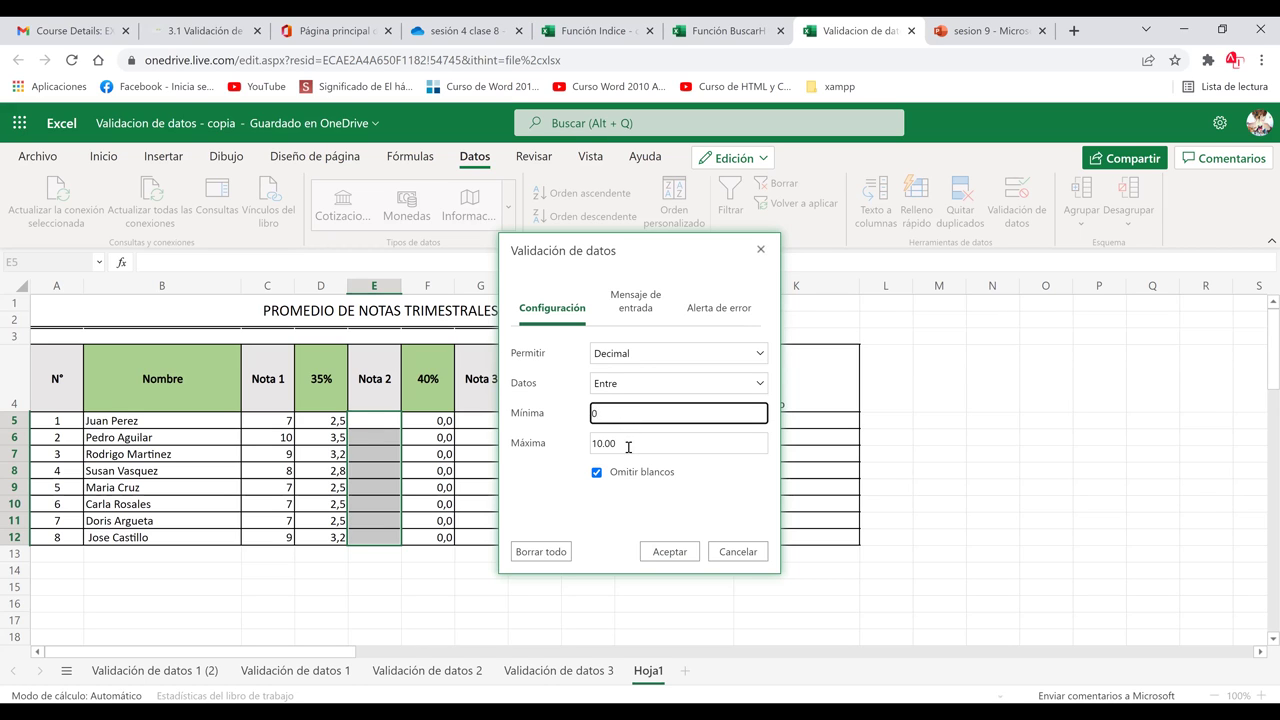
{"action": "double_click", "coordinate": [628, 446]}
{"action": "key", "text": "BackSpace"}
{"action": "type", "text": "10"}
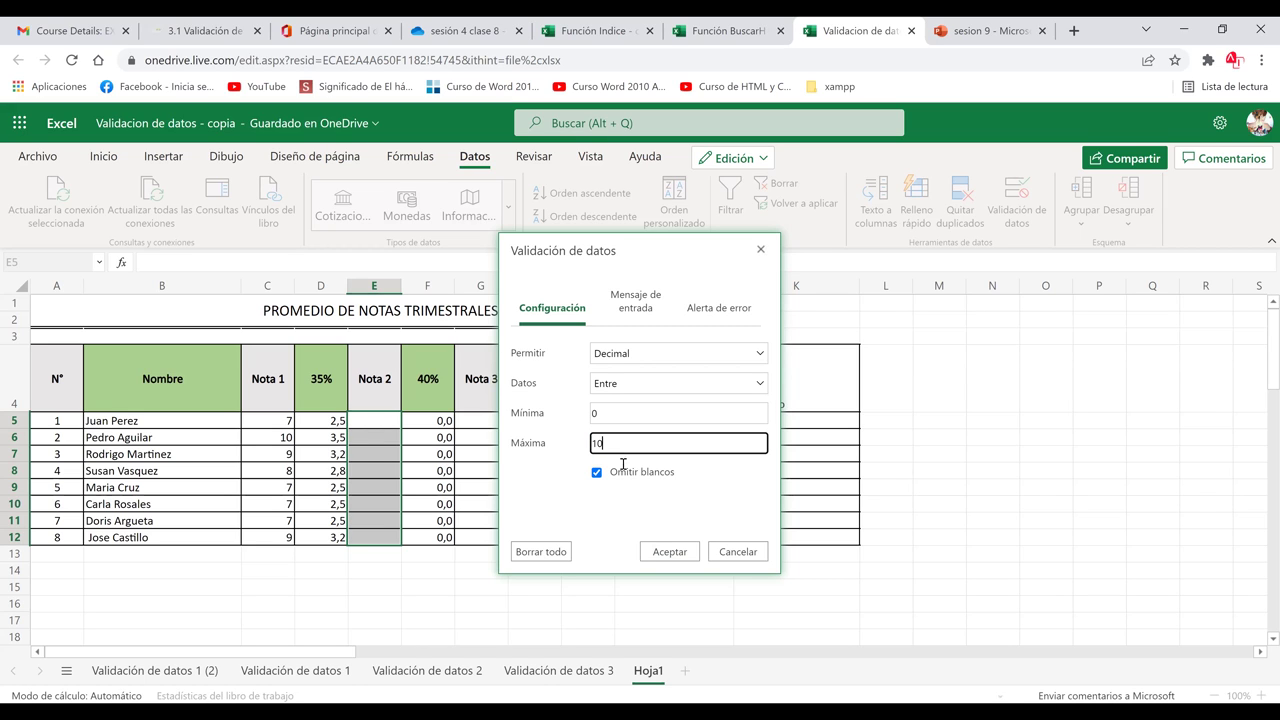
{"action": "left_click", "coordinate": [630, 512]}
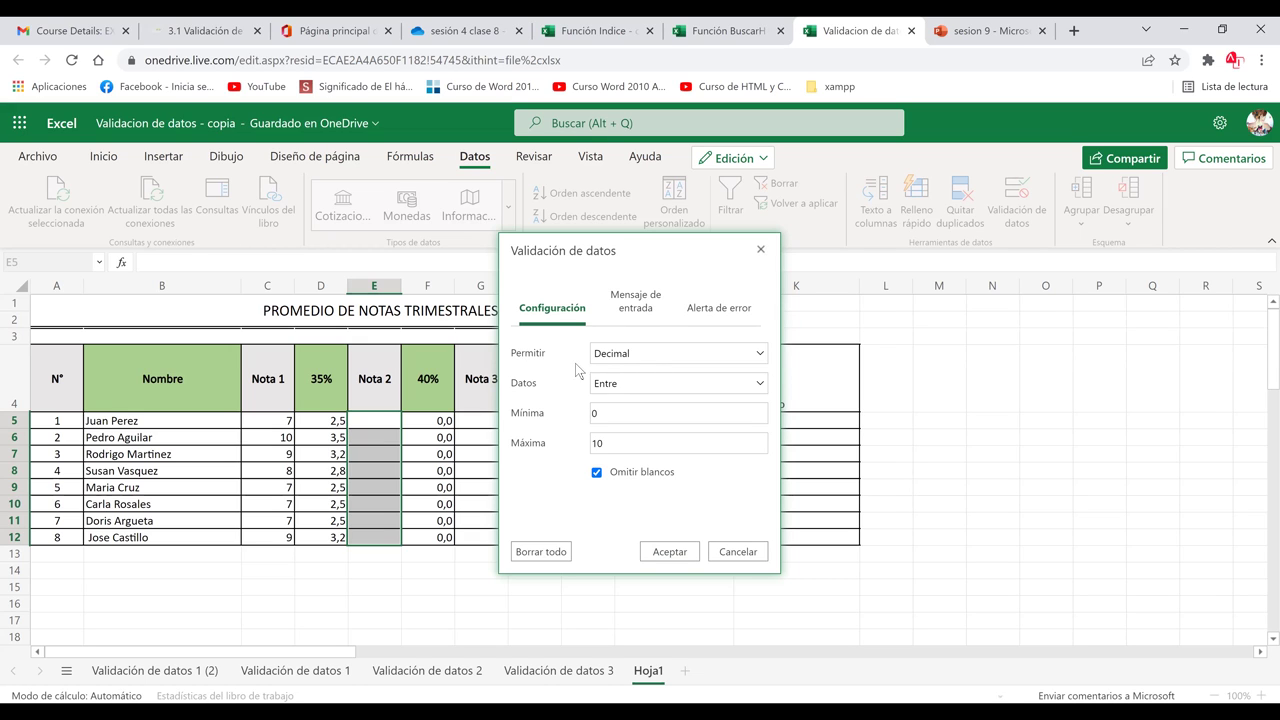
{"action": "left_click", "coordinate": [617, 444]}
{"action": "left_click", "coordinate": [632, 519]}
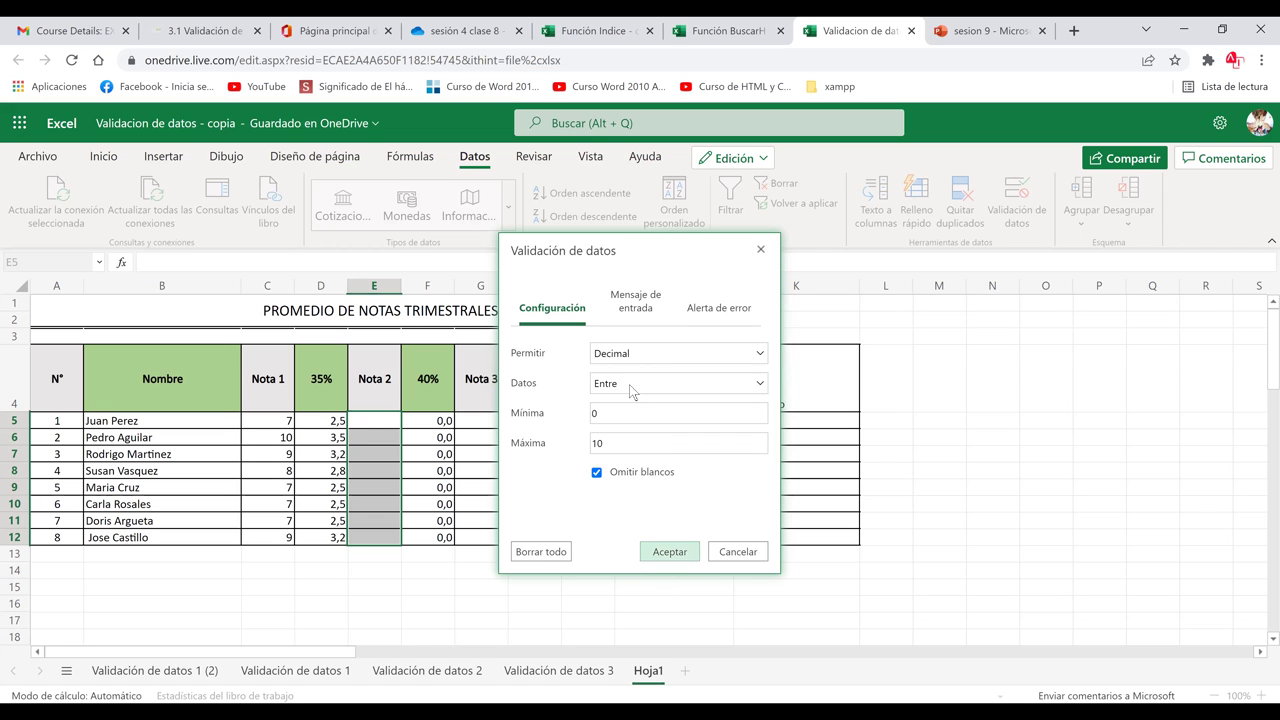
Add the input message "Digite una nota entre 0 y 10" to the Nota 2 validation and open its error alert settings.
{"action": "left_click", "coordinate": [641, 313]}
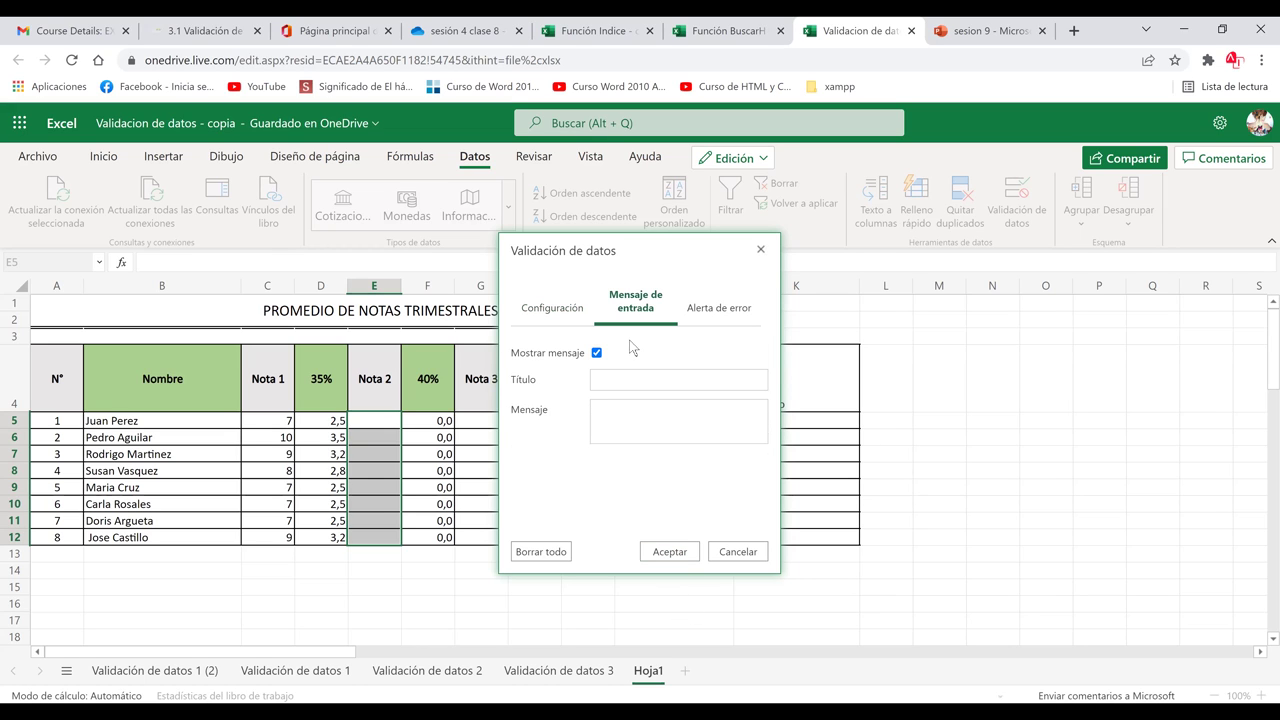
{"action": "left_click", "coordinate": [620, 416]}
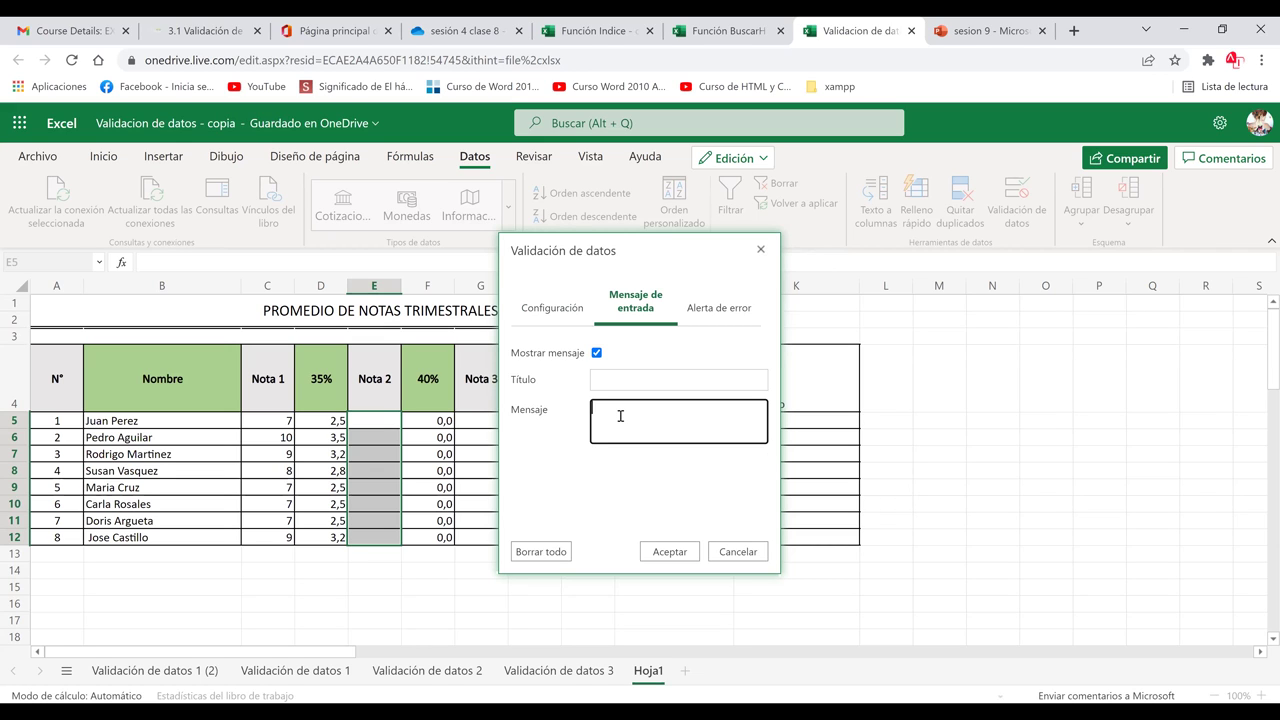
{"action": "type", "text": "Digite una nota entre 0 y 10"}
{"action": "left_click", "coordinate": [730, 313]}
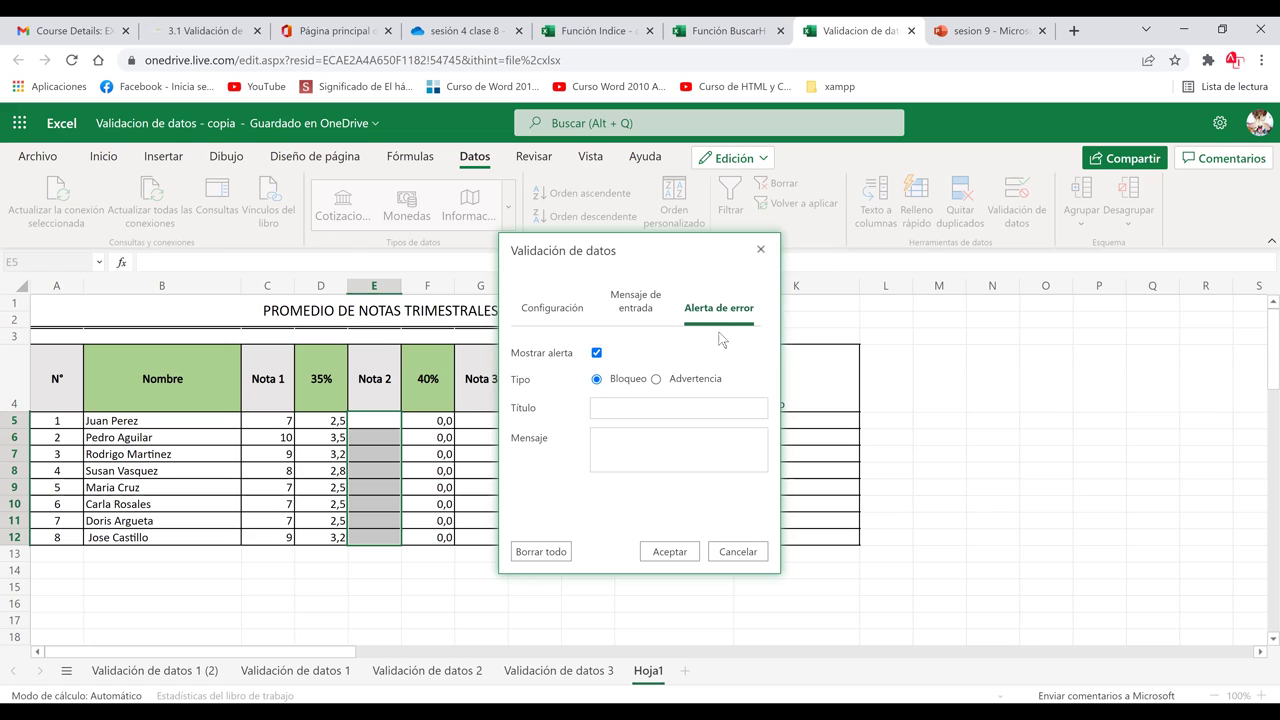
Set the error alert message to "Valor no valido" and apply the validation to the Nota 2 cells.
{"action": "left_click", "coordinate": [631, 452]}
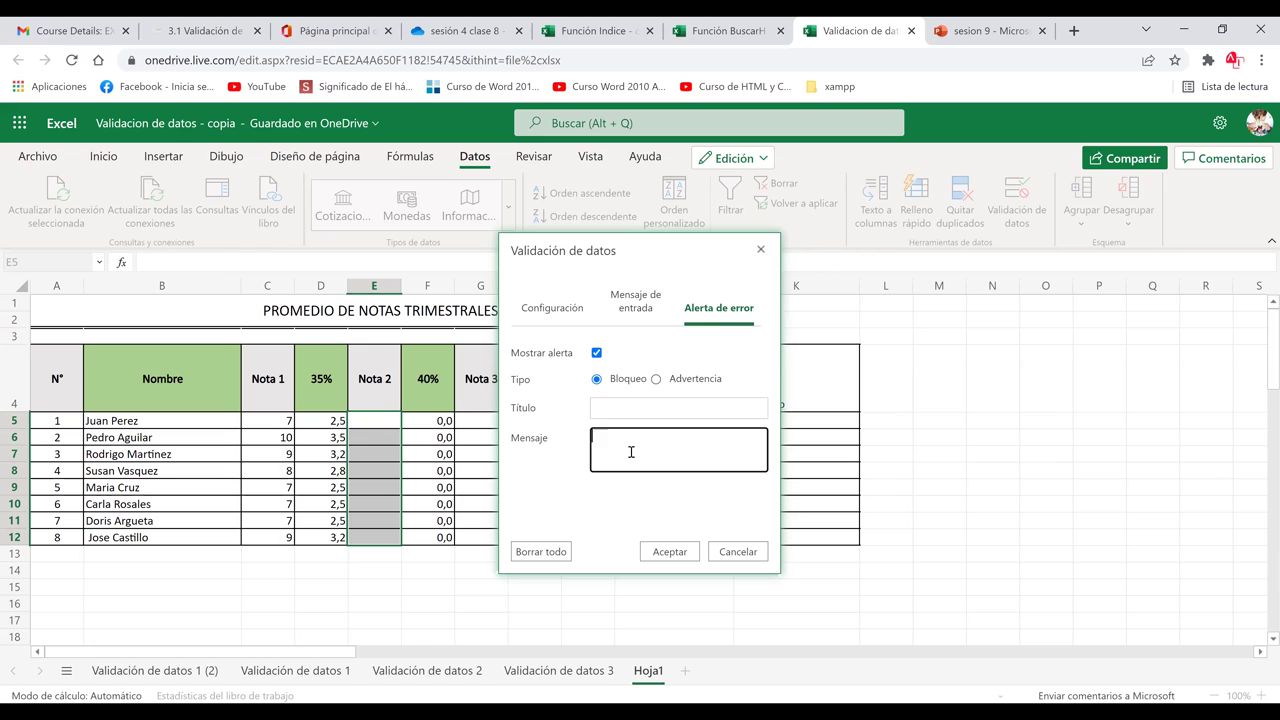
{"action": "type", "text": "Valor no valido"}
{"action": "left_click", "coordinate": [629, 466]}
{"action": "left_click", "coordinate": [668, 452]}
{"action": "left_click", "coordinate": [684, 554]}
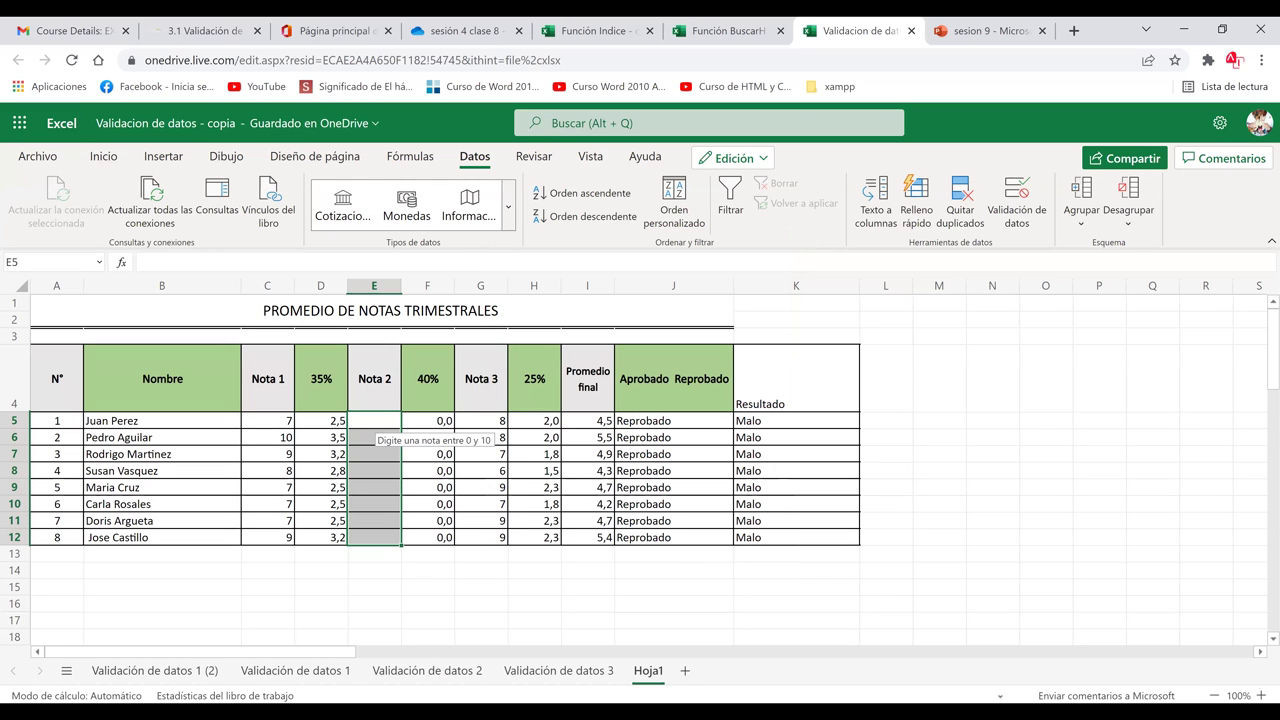
Check the input message on the Nota 2 and Nota 1 cells, and enter the Nota 2 grades 8, 9 and 10 in E5:E7.
{"action": "scroll", "coordinate": [427, 582], "scroll_direction": "down", "scroll_amount": 3}
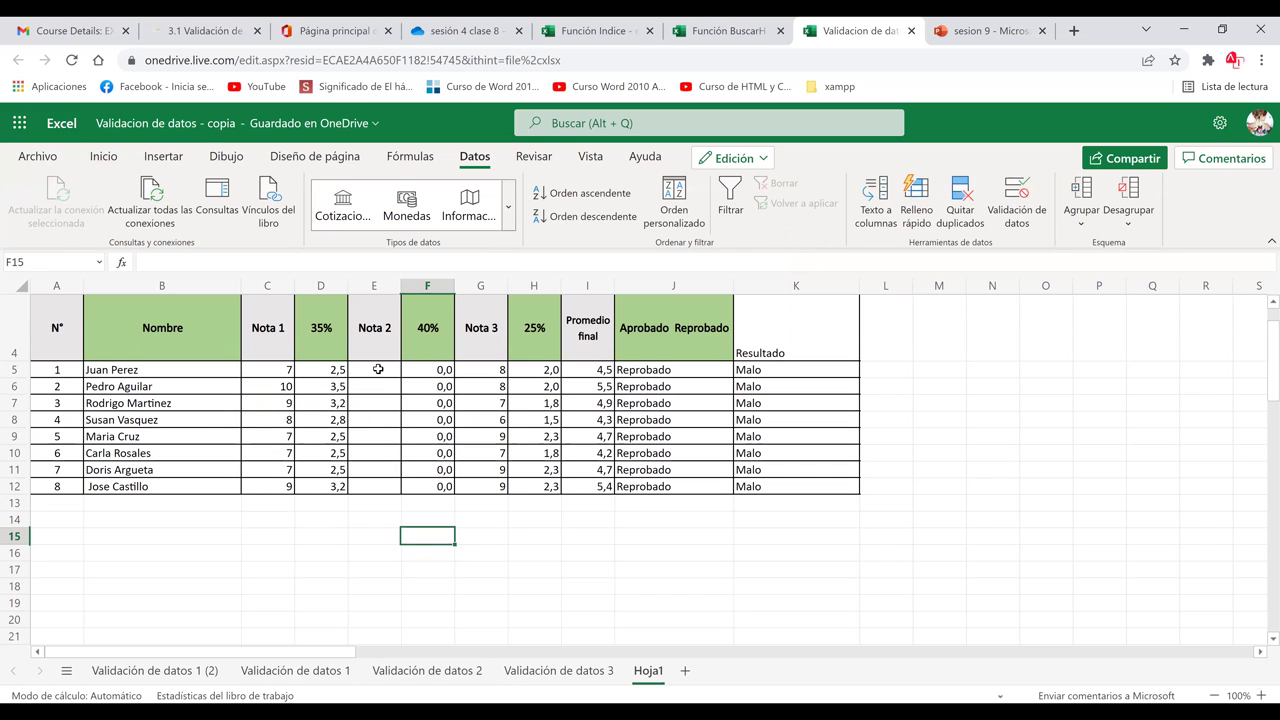
{"action": "left_click", "coordinate": [380, 370]}
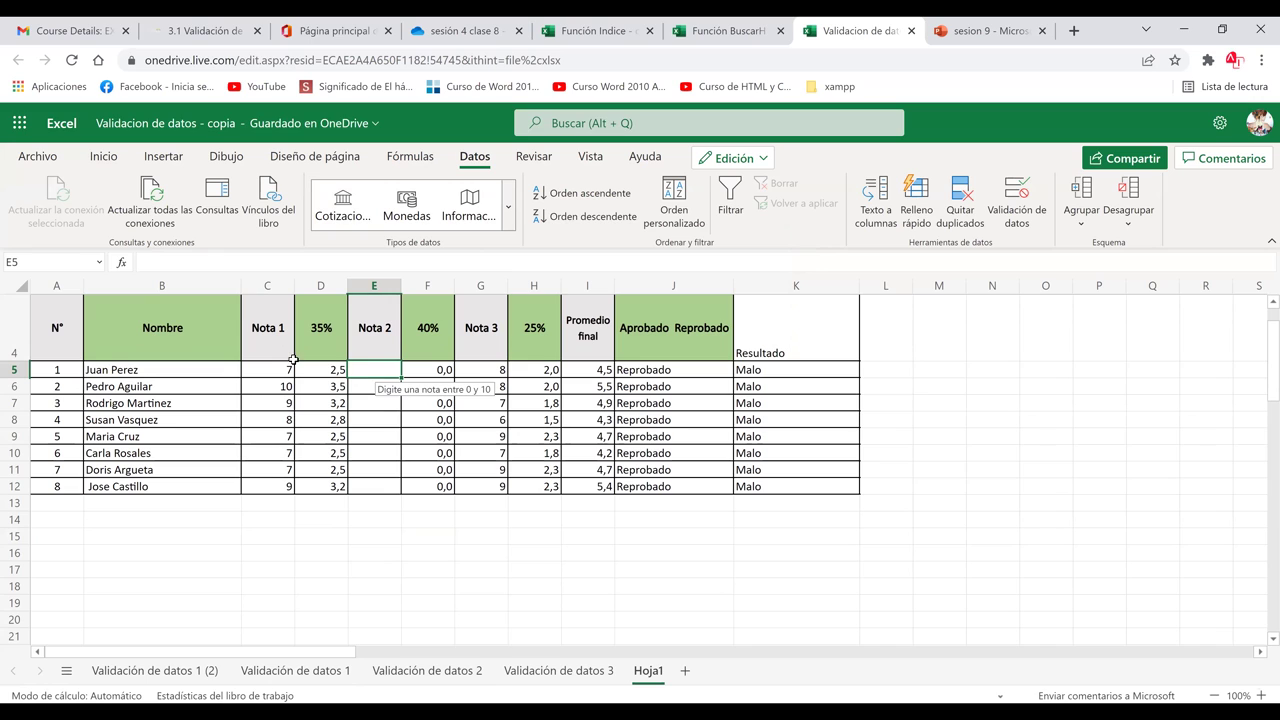
{"action": "left_click", "coordinate": [279, 369]}
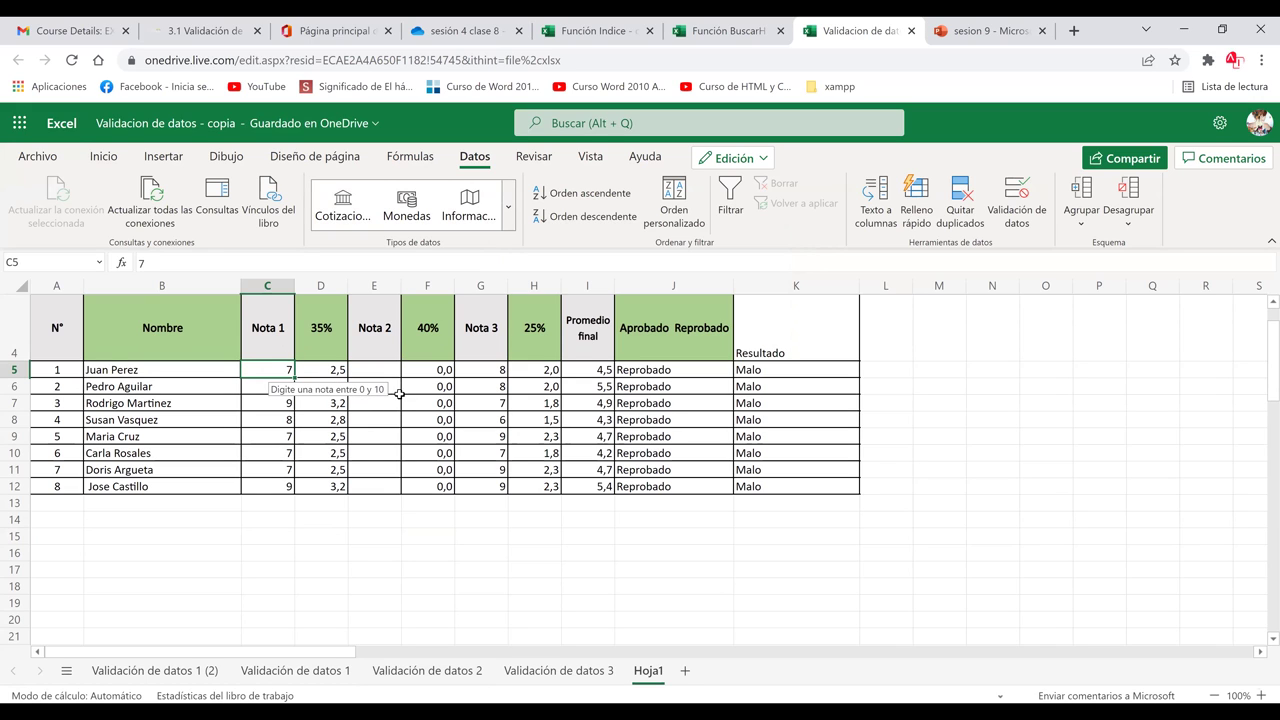
{"action": "left_click", "coordinate": [389, 375]}
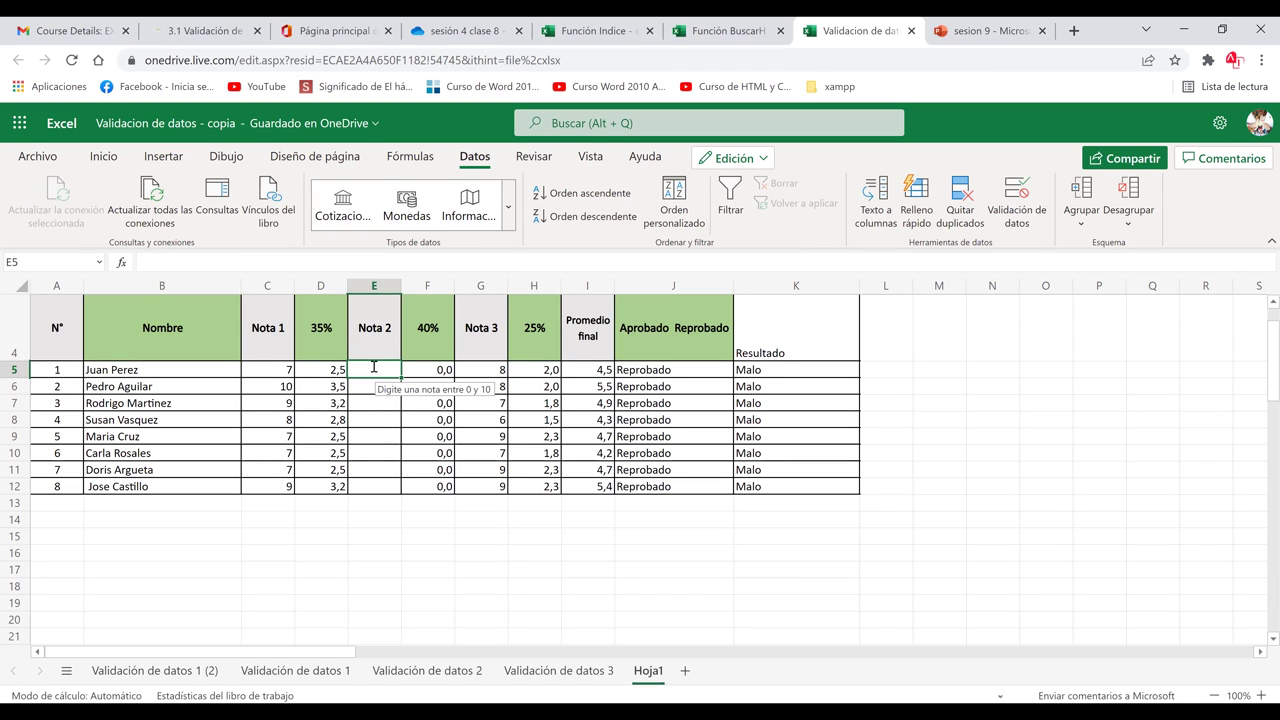
{"action": "type", "text": "8"}
{"action": "key", "text": "Return"}
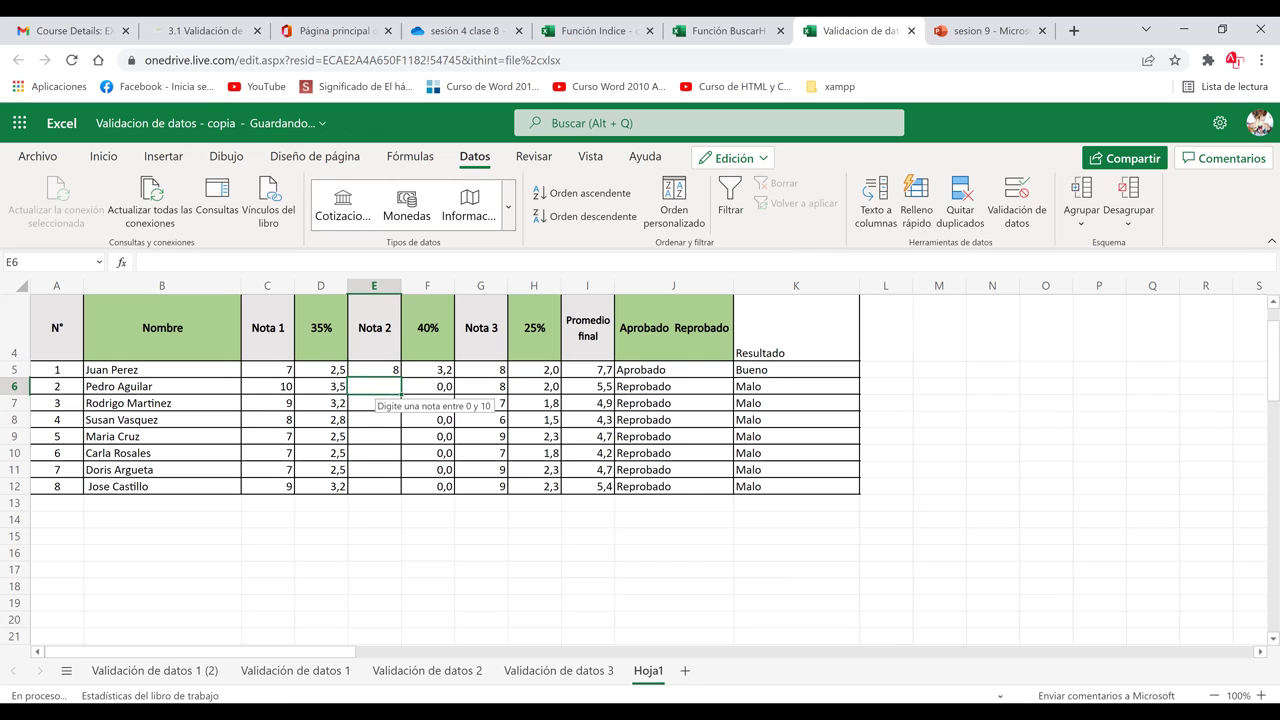
{"action": "type", "text": "9"}
{"action": "key", "text": "Return"}
{"action": "type", "text": "10"}
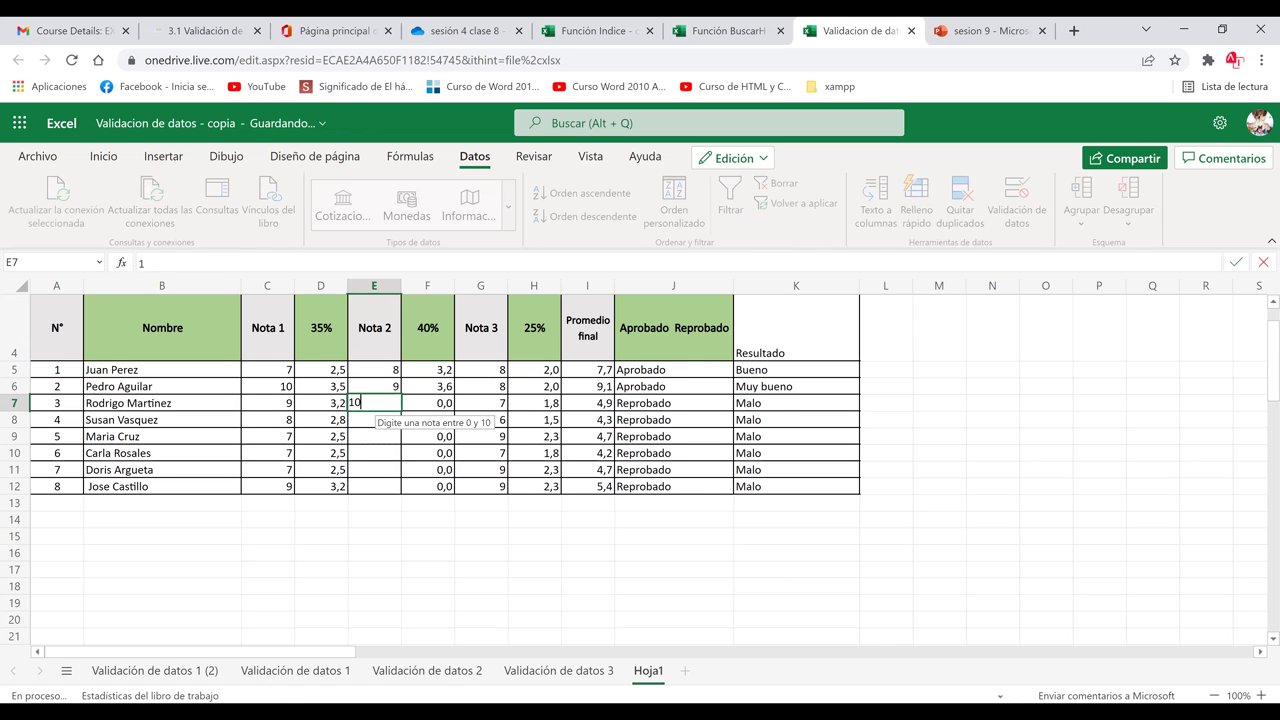
{"action": "key", "text": "Return"}
Try to enter the out-of-range grade 20 in E8 to test the Nota 2 validation, and cancel the entry.
{"action": "type", "text": "20"}
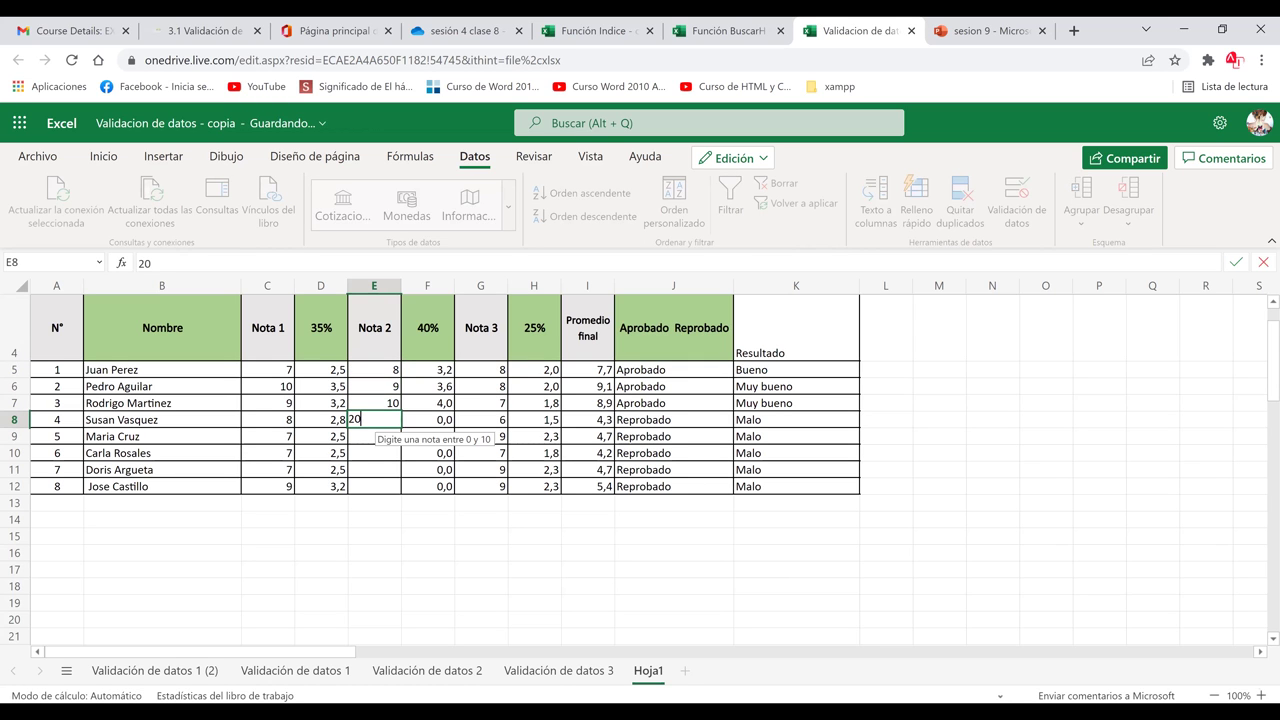
{"action": "key", "text": "Return"}
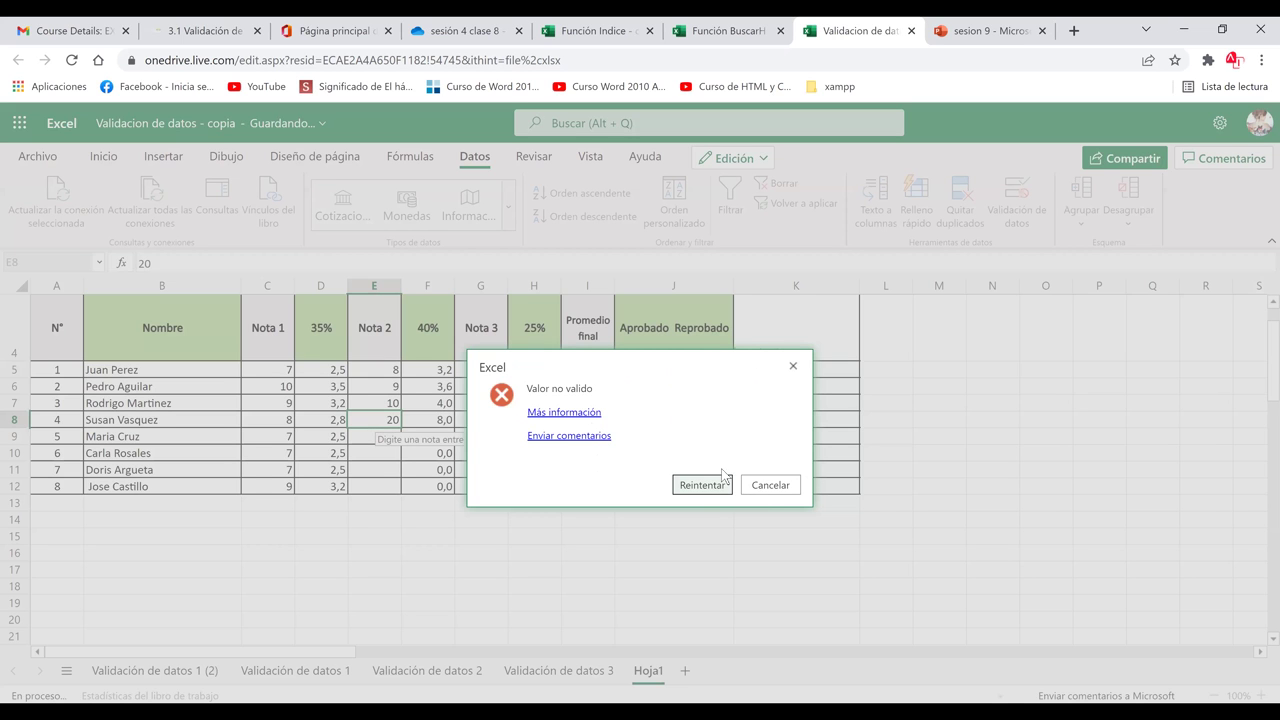
{"action": "left_click", "coordinate": [771, 485]}
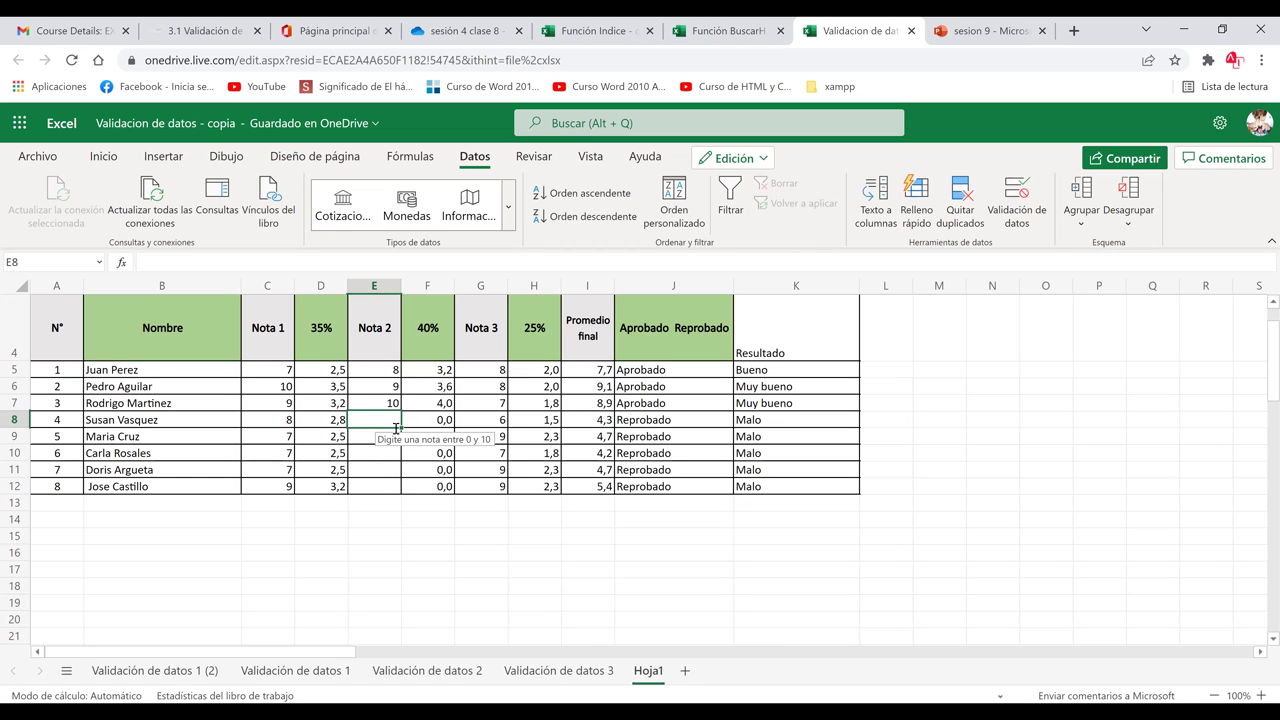
Enter the remaining Nota 2 grades 7, 8, 9,9, 10 and 9 in cells E8:E12.
{"action": "type", "text": "7"}
{"action": "key", "text": "Return"}
{"action": "type", "text": "8"}
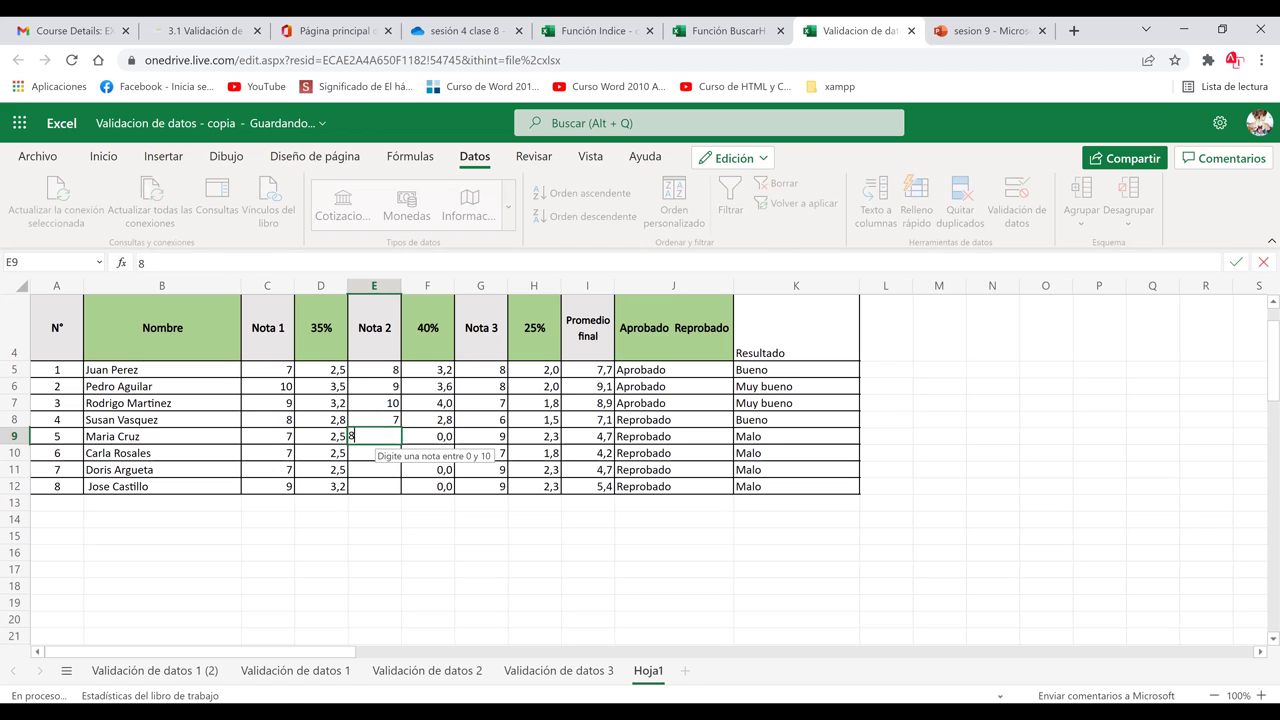
{"action": "key", "text": "Return"}
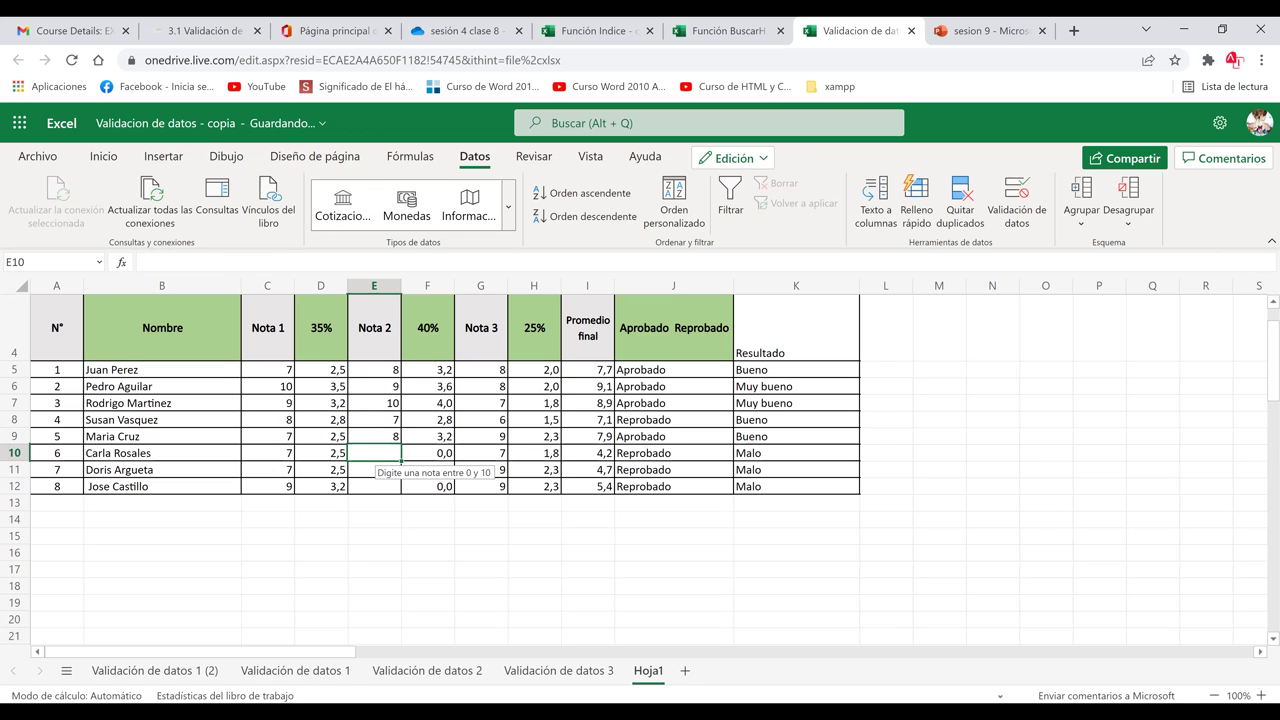
{"action": "type", "text": "9,9"}
{"action": "key", "text": "Return"}
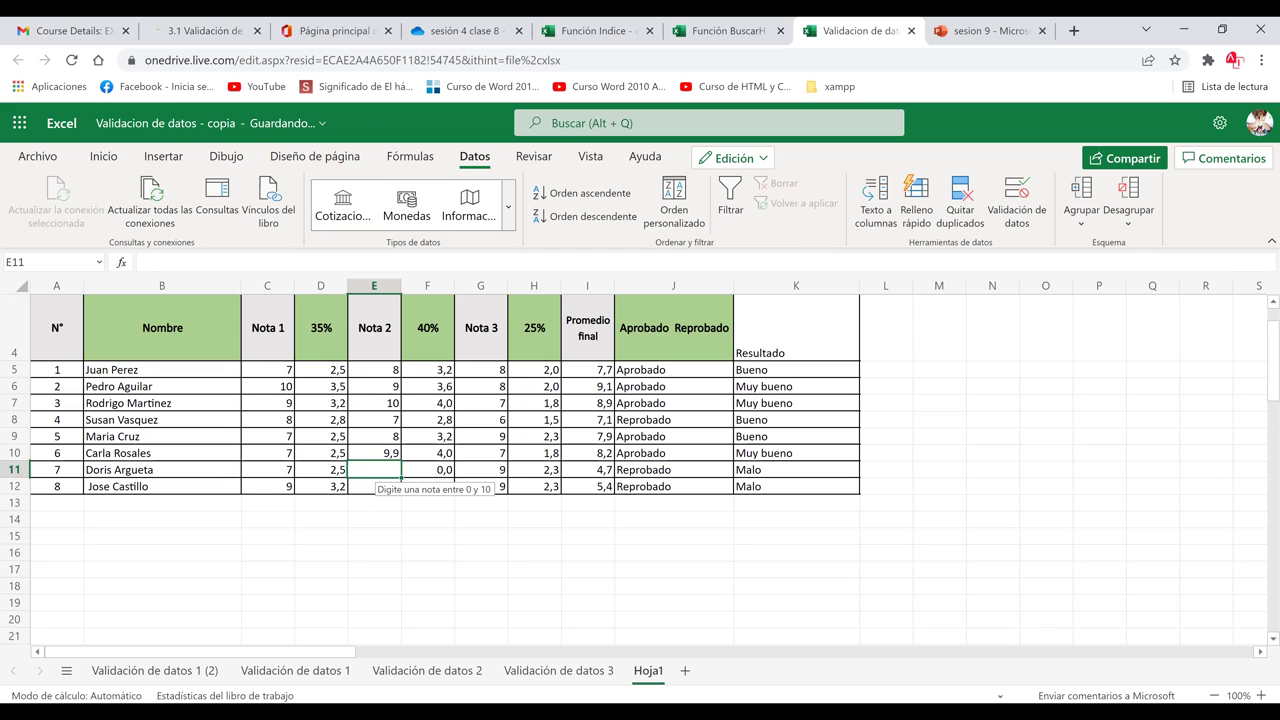
{"action": "type", "text": "10"}
{"action": "key", "text": "Return"}
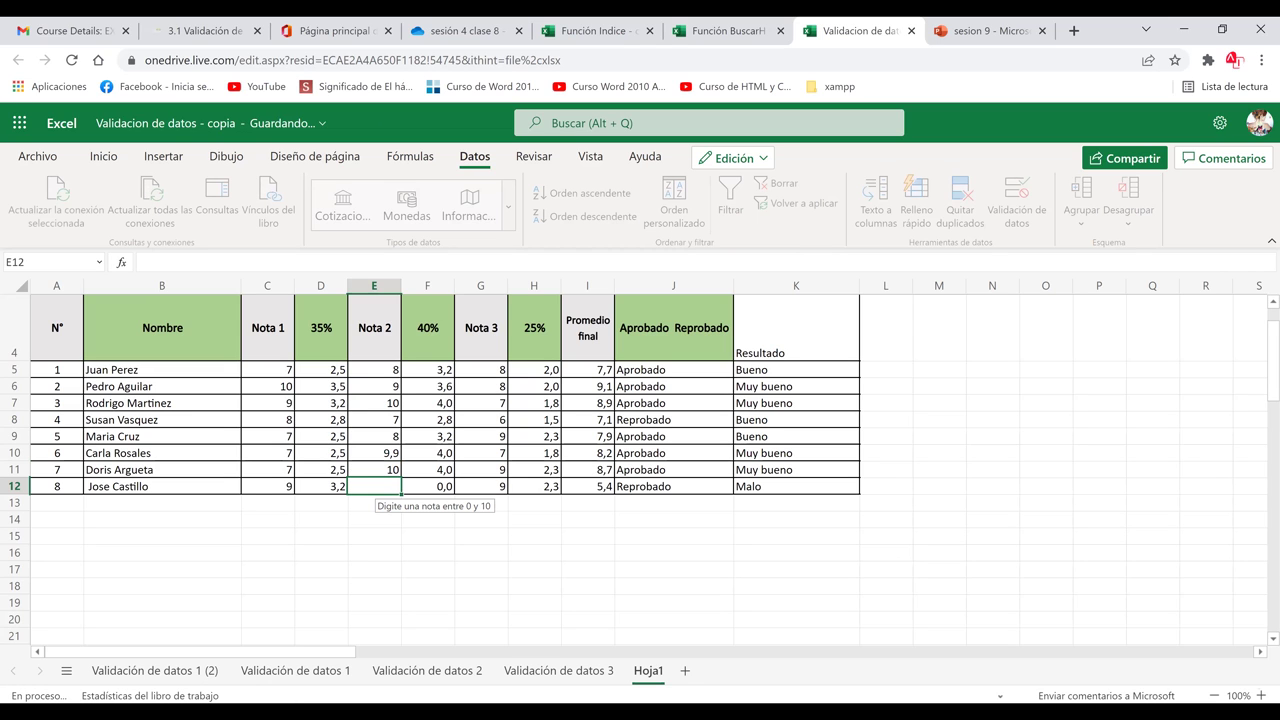
{"action": "type", "text": "9"}
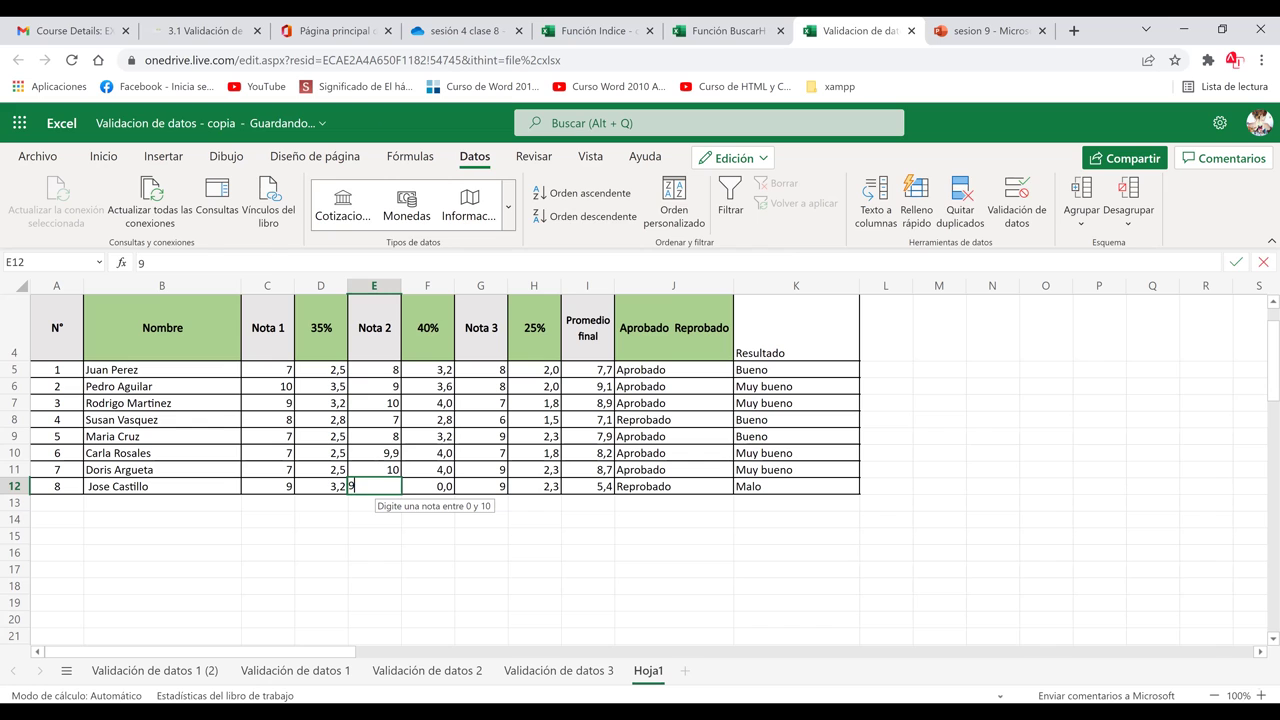
{"action": "left_click", "coordinate": [590, 553]}
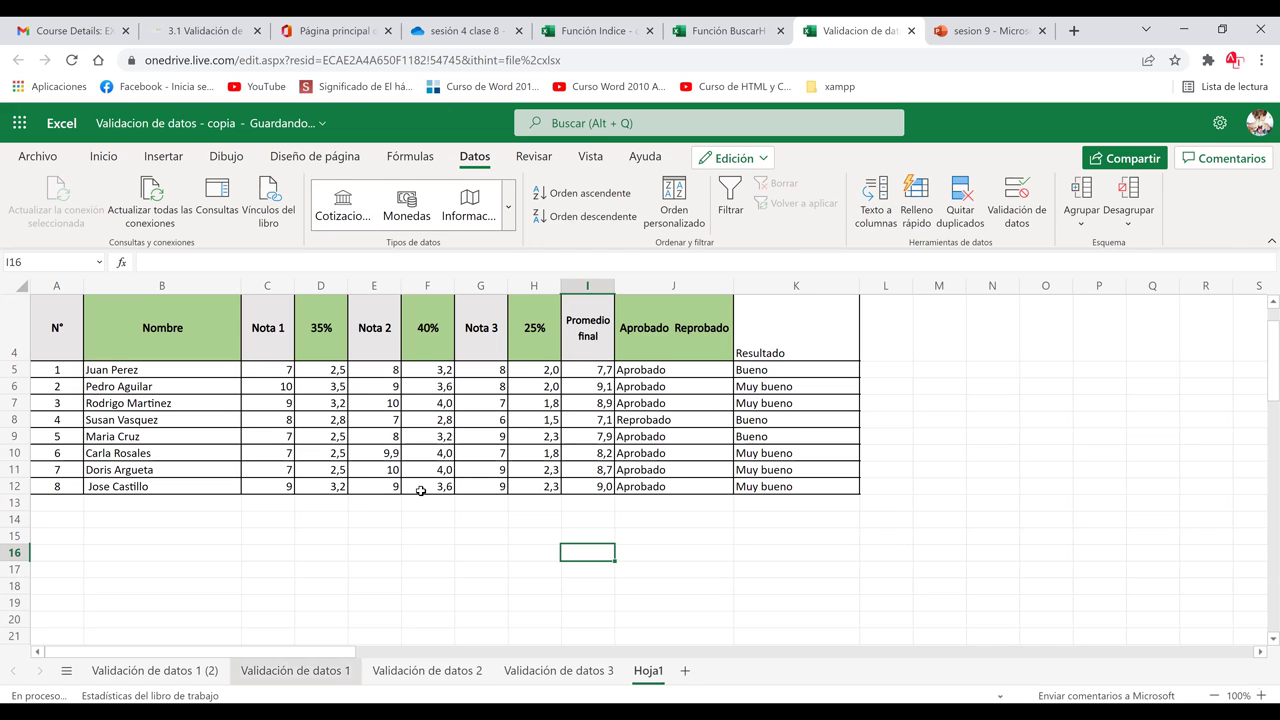
Review the validation exercises on the Validación de datos 1, Validación de datos 2 and Validación de datos 3 sheets.
{"action": "left_click", "coordinate": [320, 672]}
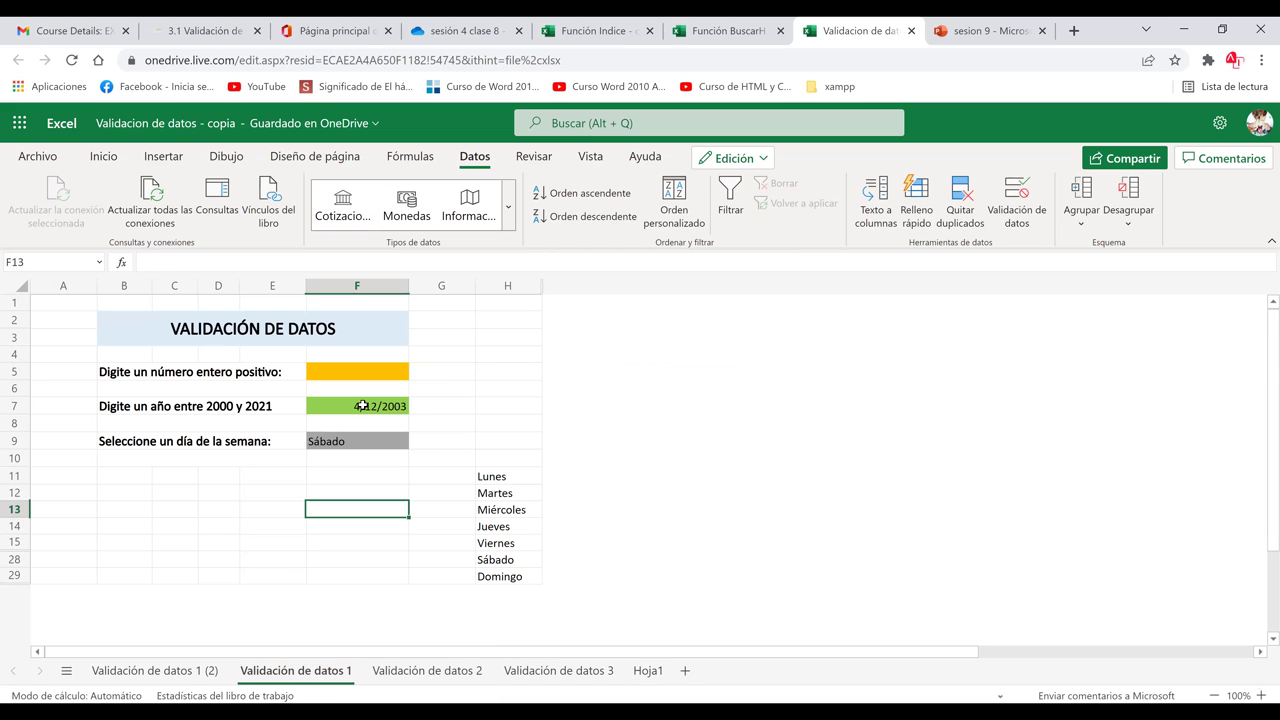
{"action": "left_click", "coordinate": [362, 405]}
{"action": "key", "text": "Up"}
{"action": "key", "text": "Up"}
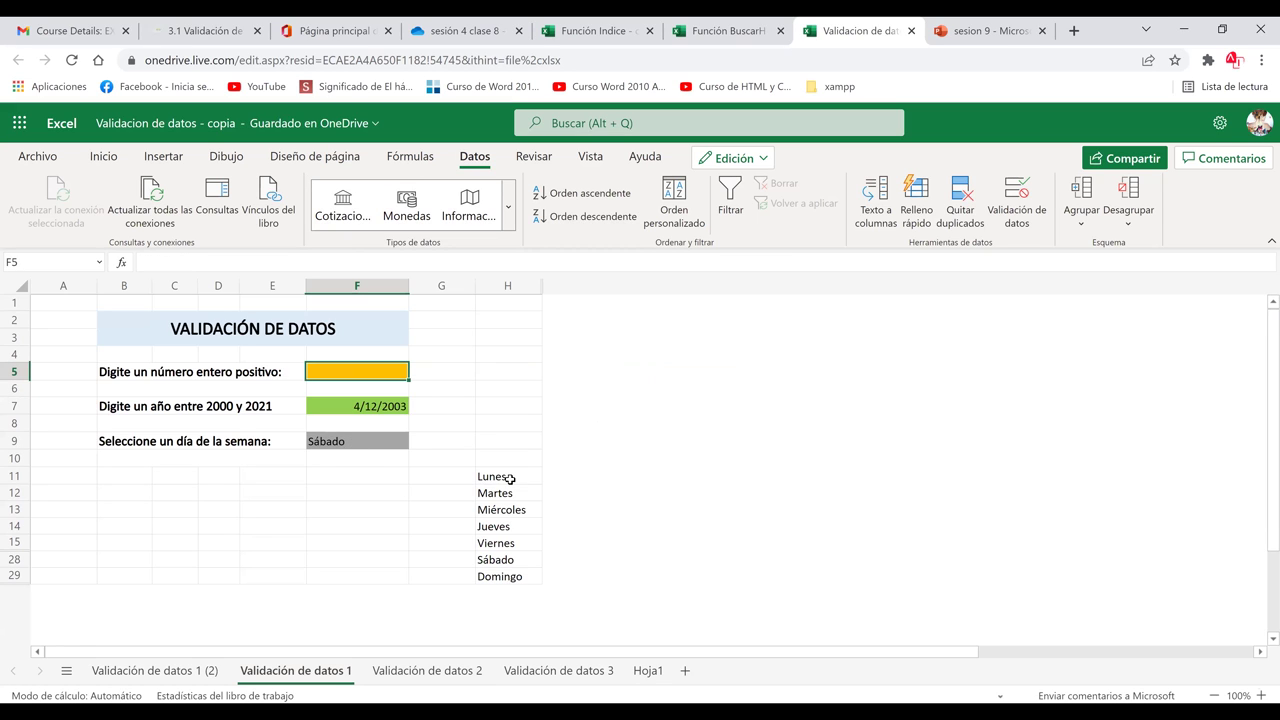
{"action": "key", "text": "Down"}
{"action": "key", "text": "Down"}
{"action": "key", "text": "Down"}
{"action": "key", "text": "Down"}
{"action": "key", "text": "Down"}
{"action": "key", "text": "Down"}
{"action": "key", "text": "Down"}
{"action": "key", "text": "Down"}
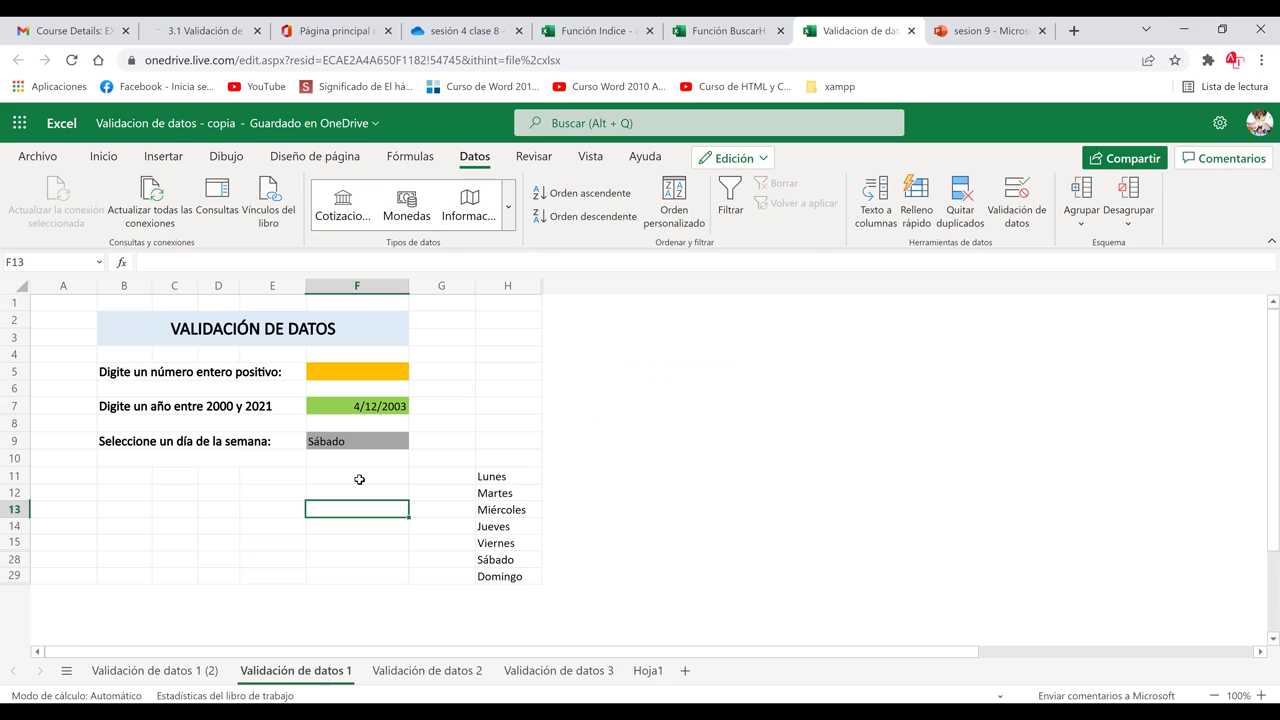
{"action": "left_click", "coordinate": [478, 407]}
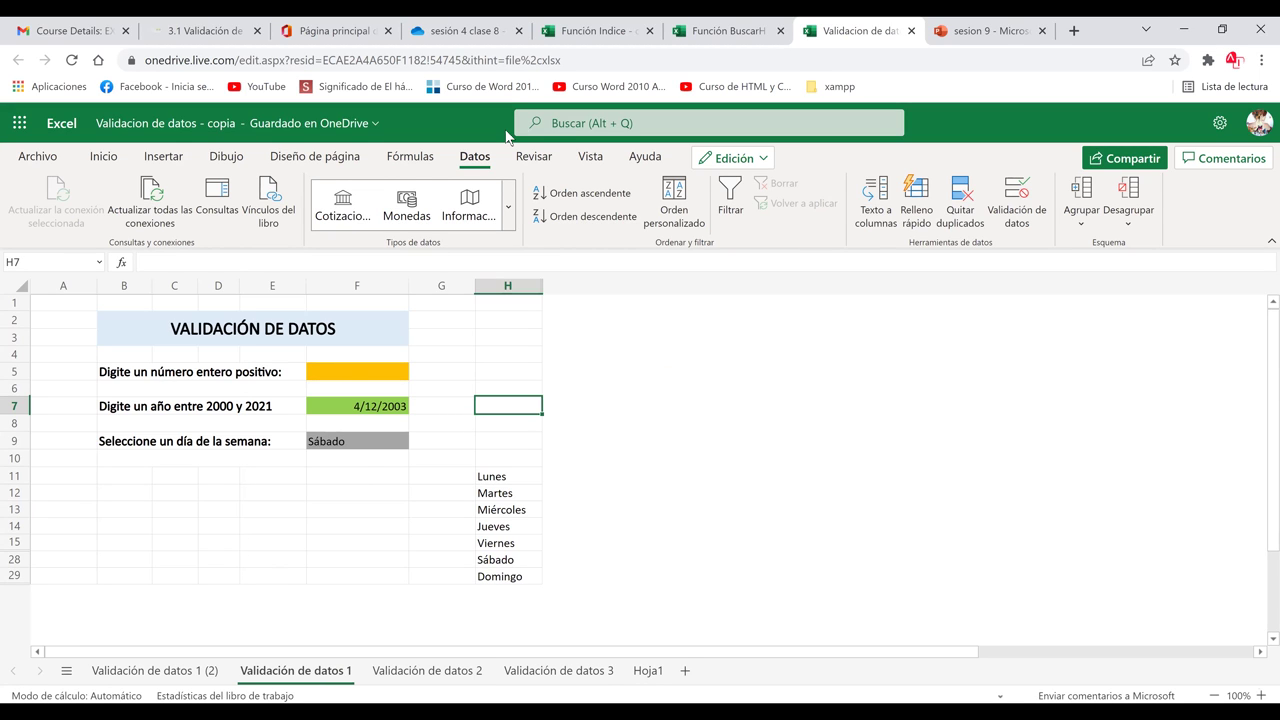
{"action": "left_click", "coordinate": [347, 490]}
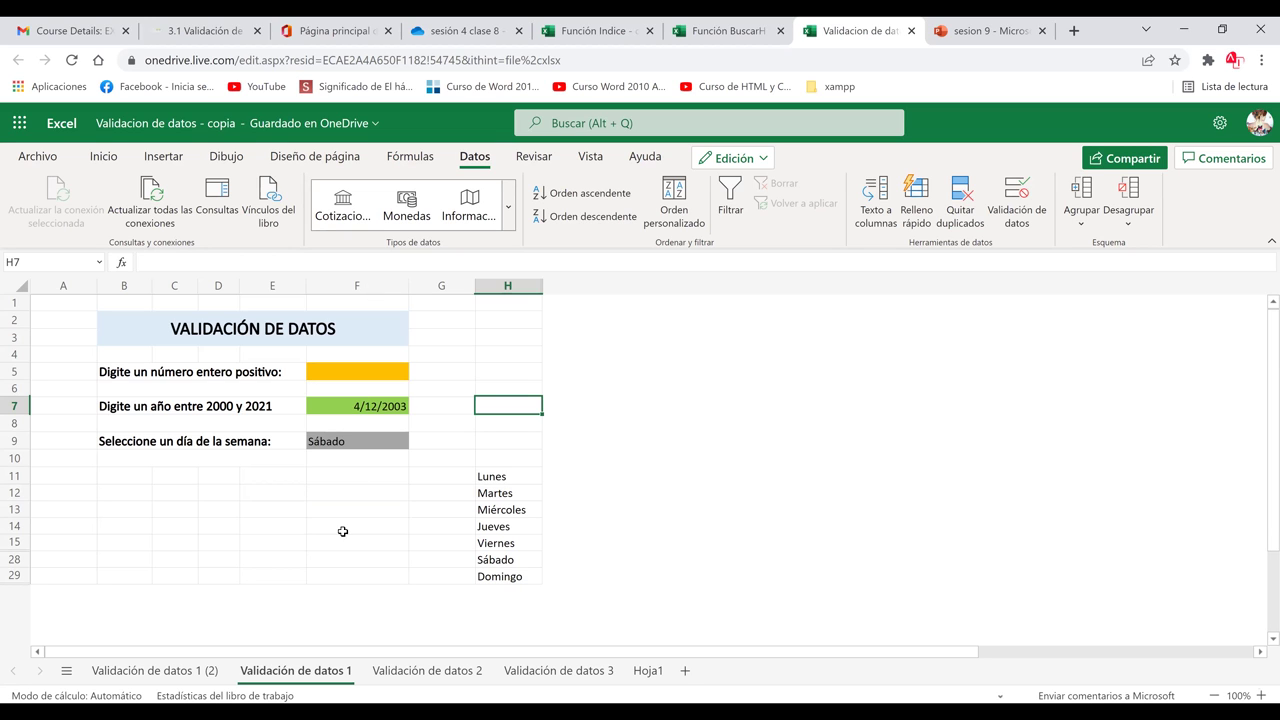
{"action": "left_click", "coordinate": [430, 672]}
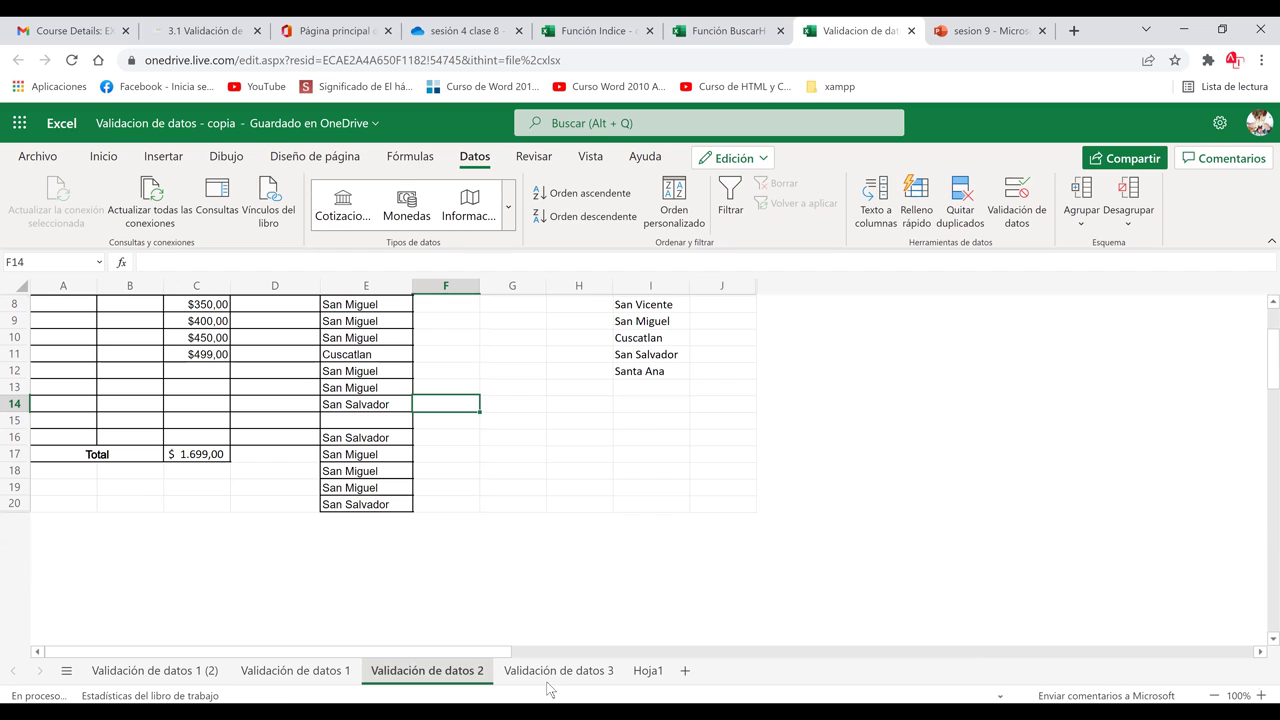
{"action": "left_click", "coordinate": [552, 672]}
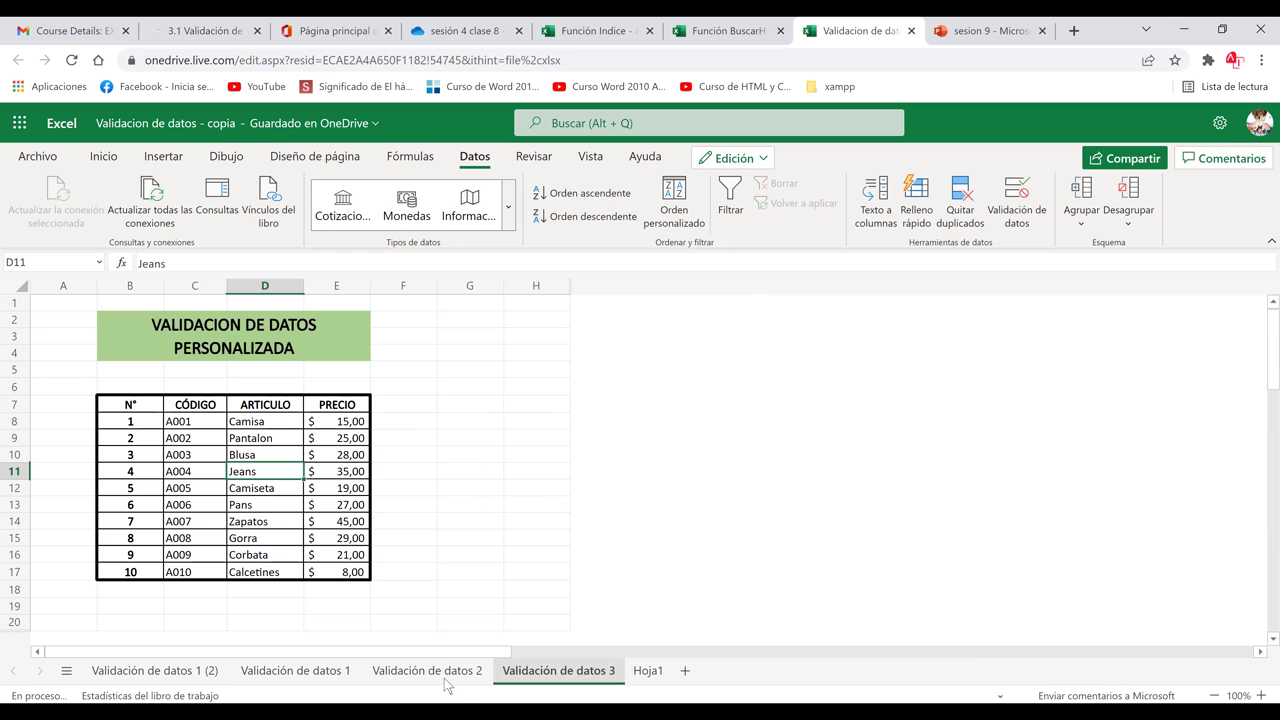
{"action": "left_click", "coordinate": [447, 682]}
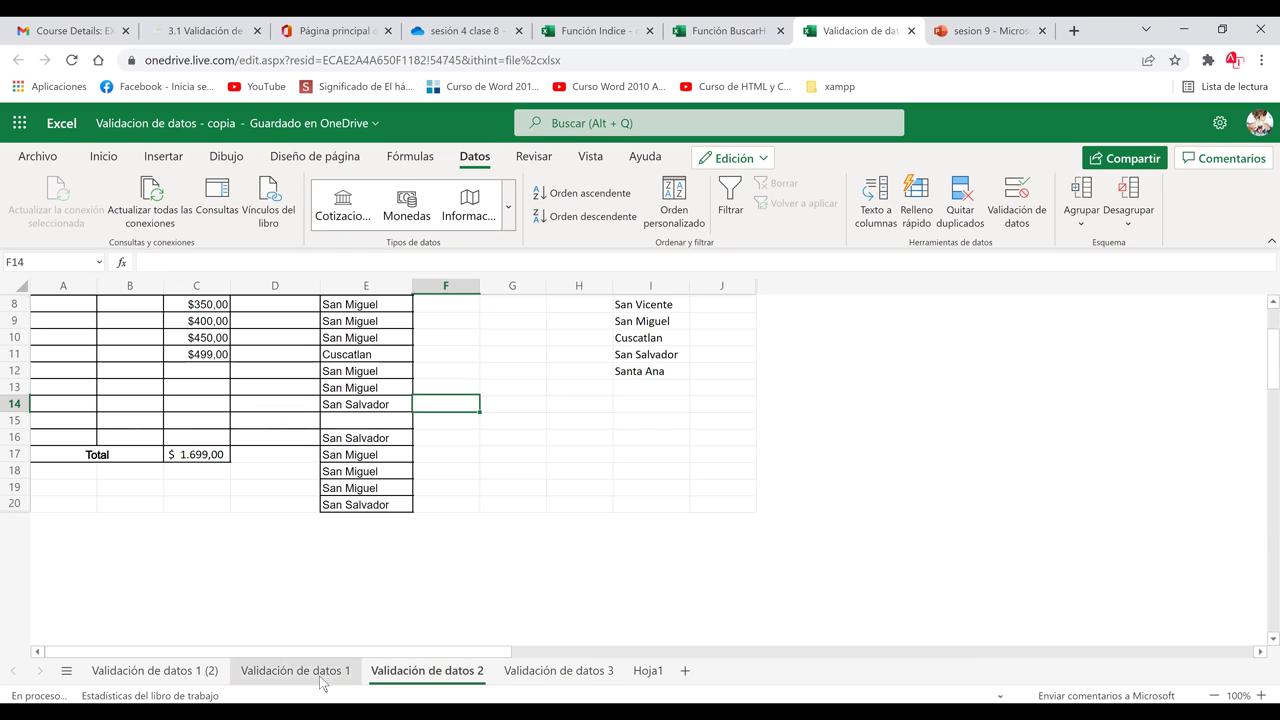
{"action": "left_click", "coordinate": [322, 675]}
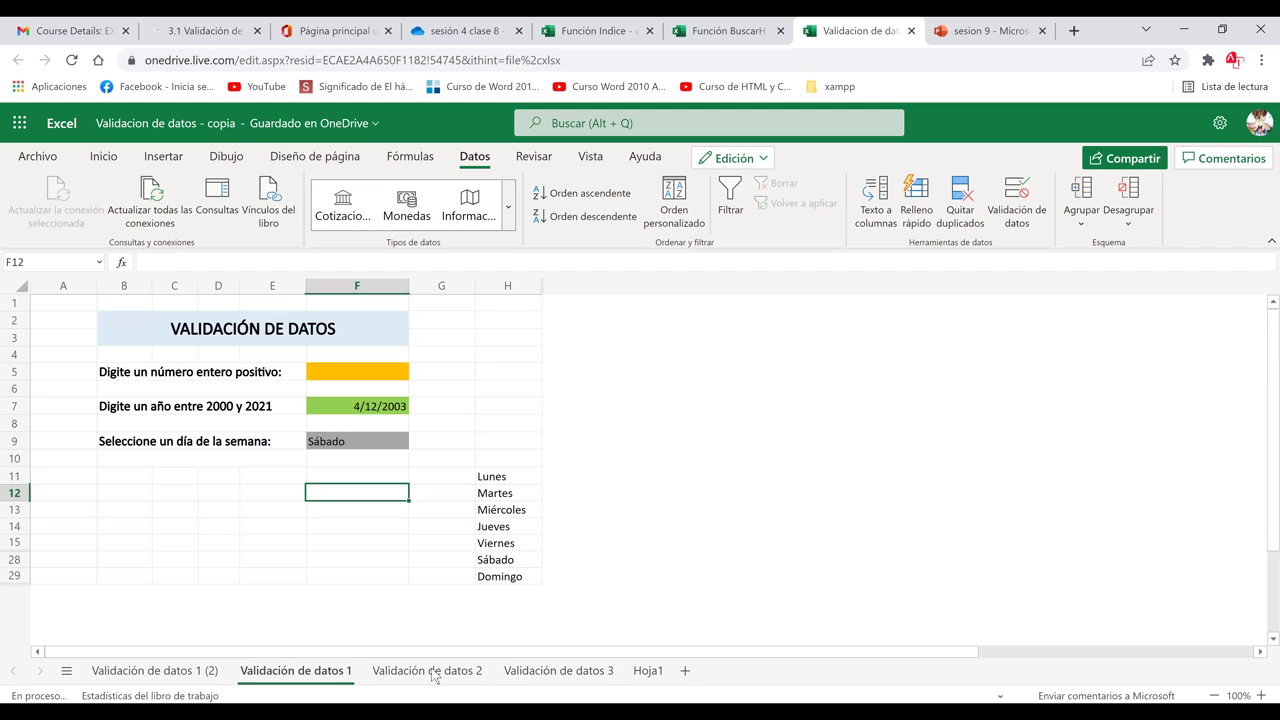
On the Validación de datos 2 sheet, choose San Miguel from the Departamento validation list in cell E15.
{"action": "key", "text": "ctrl+Page_Down"}
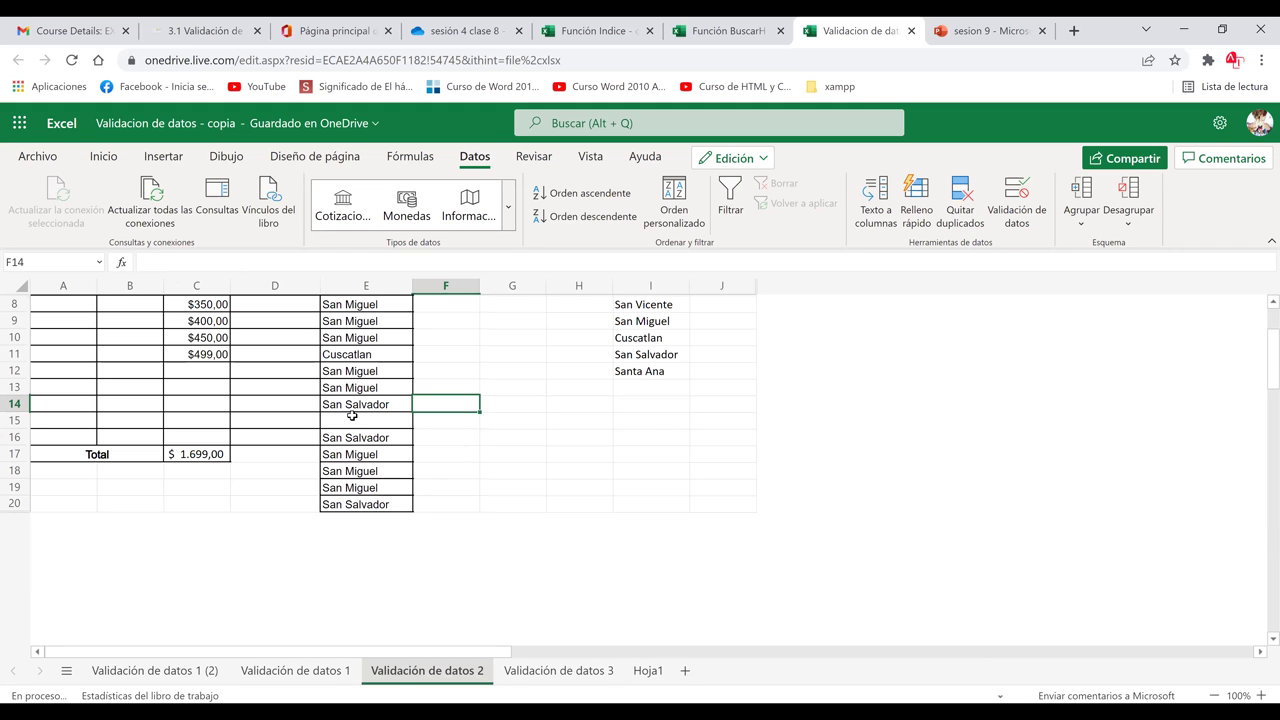
{"action": "left_click", "coordinate": [400, 422]}
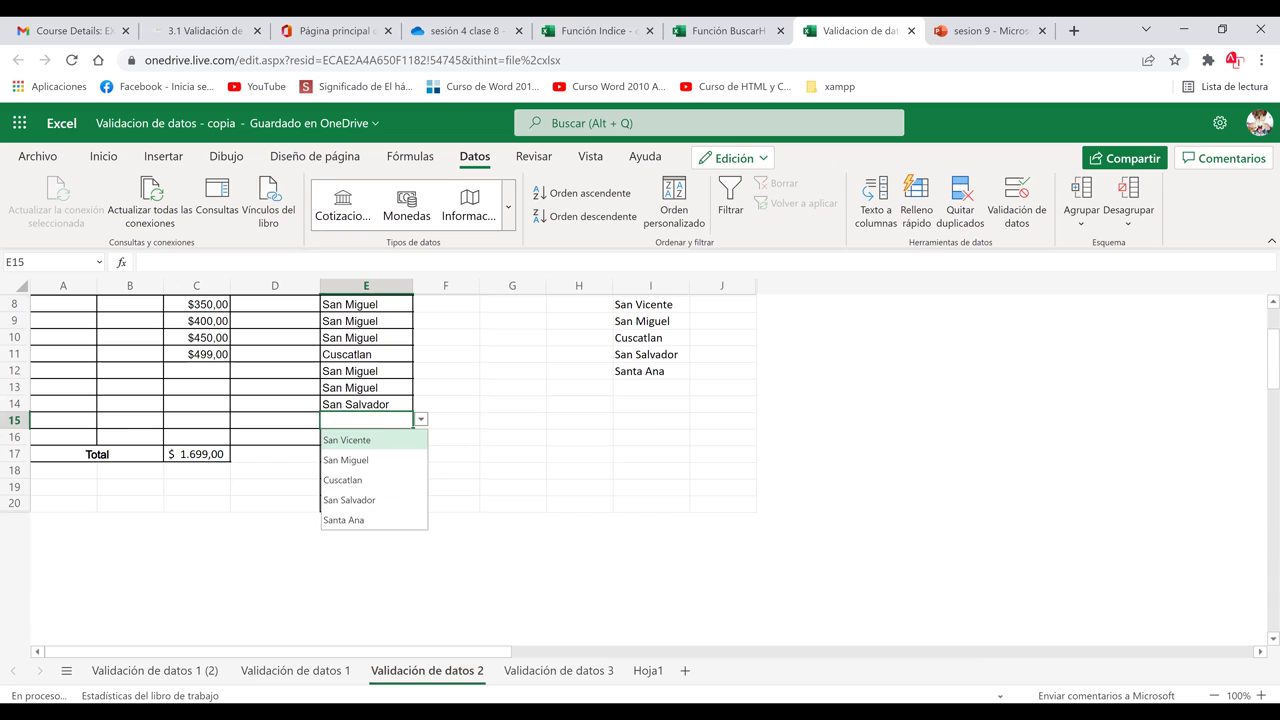
{"action": "left_click", "coordinate": [482, 418]}
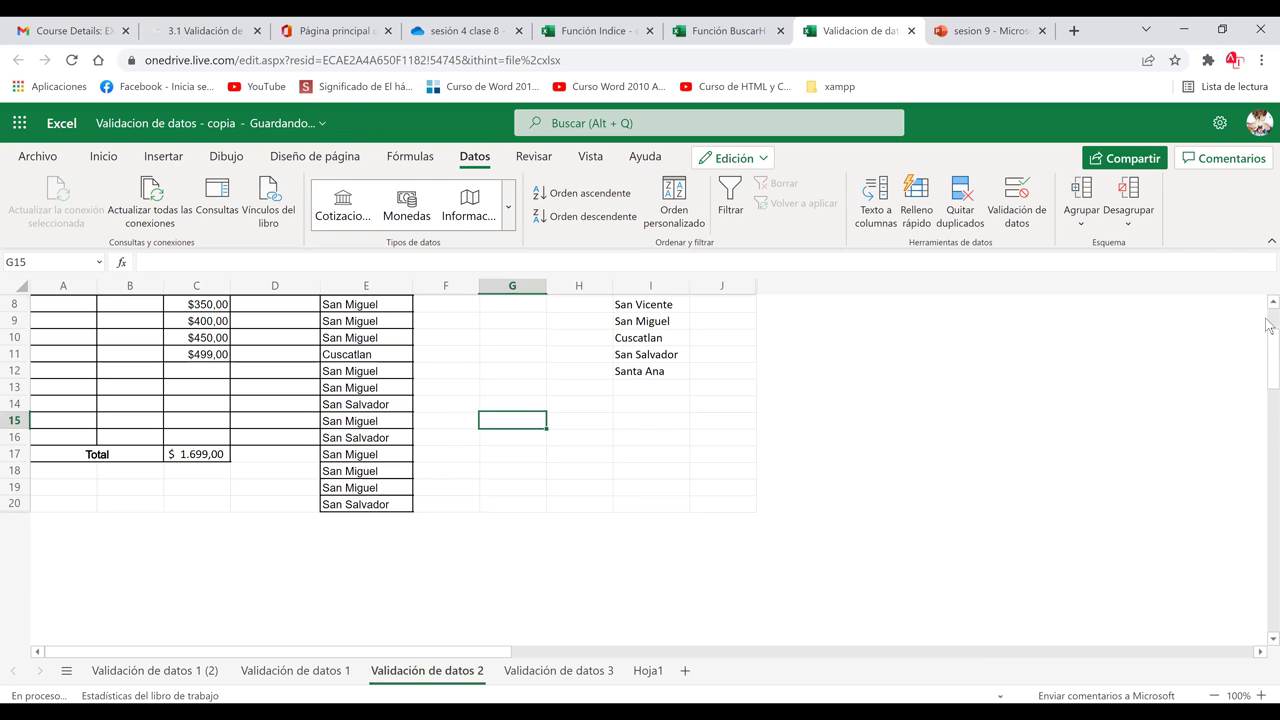
{"action": "scroll", "coordinate": [1268, 325], "scroll_direction": "up", "scroll_amount": 3}
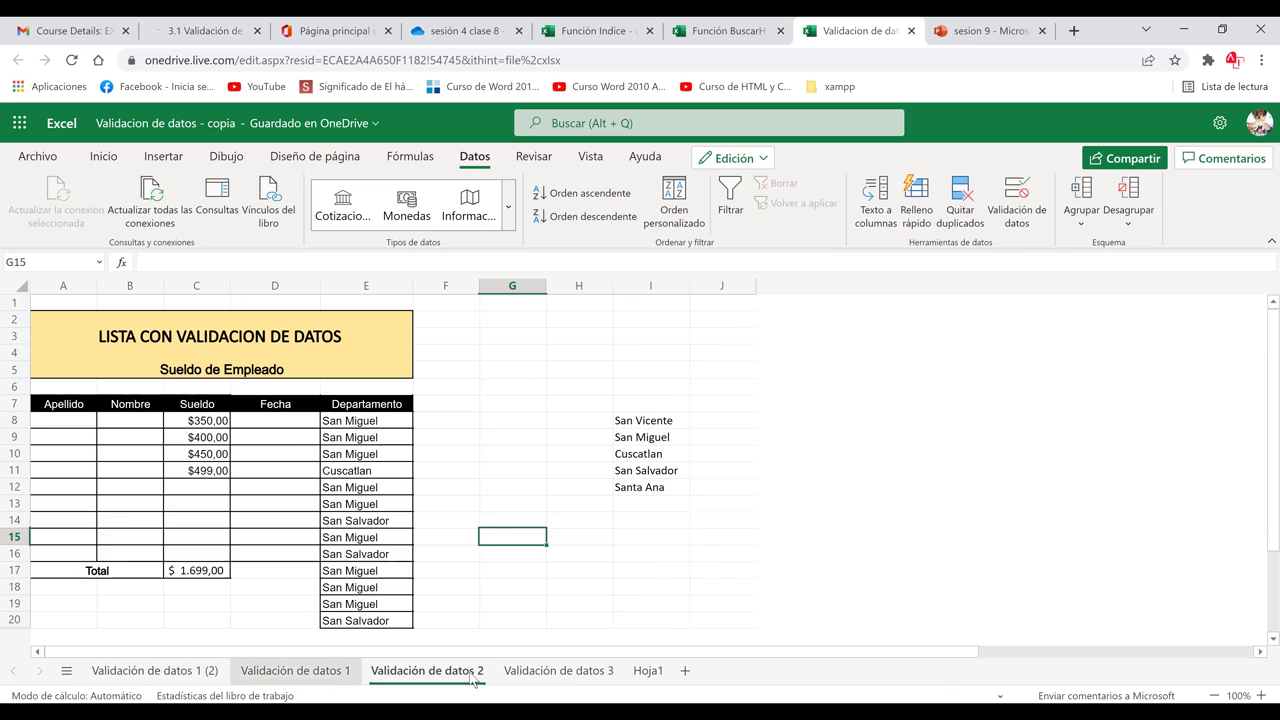
On Hoja1, enter 1 in N5 and fill the cells down to N11 with the consecutive numbers 1 to 7.
{"action": "left_click", "coordinate": [648, 676]}
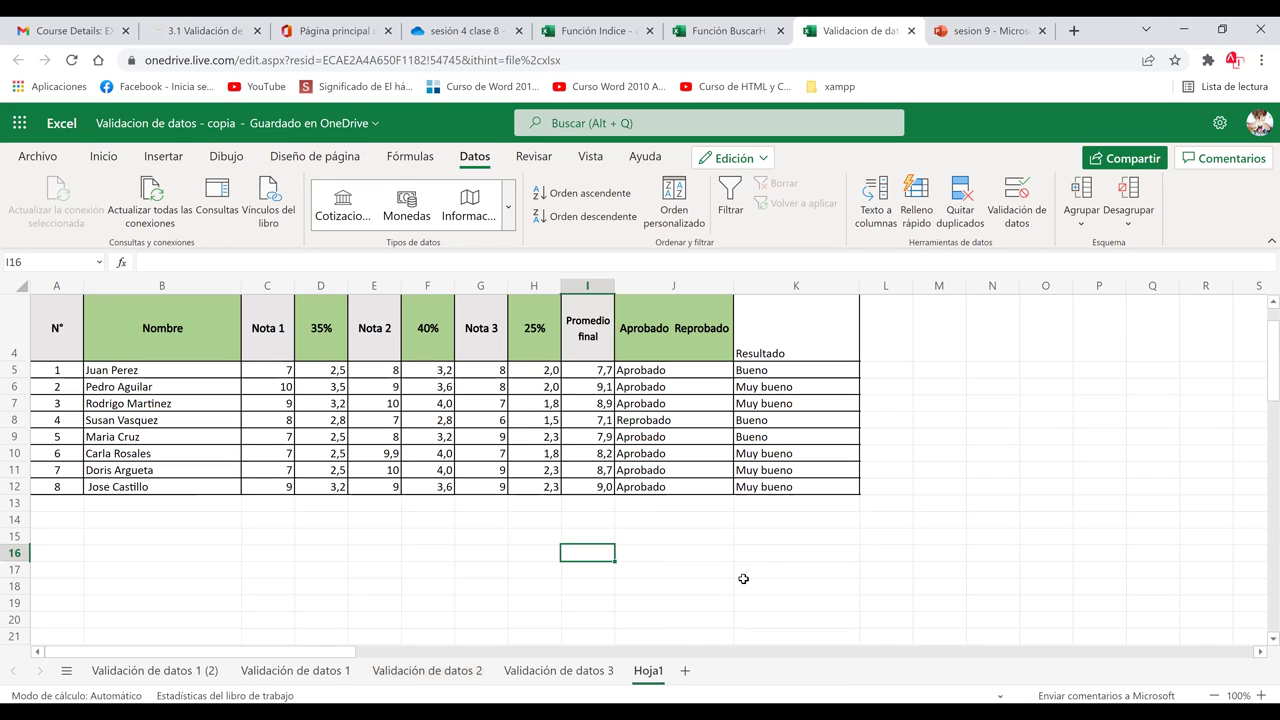
{"action": "left_click", "coordinate": [999, 376]}
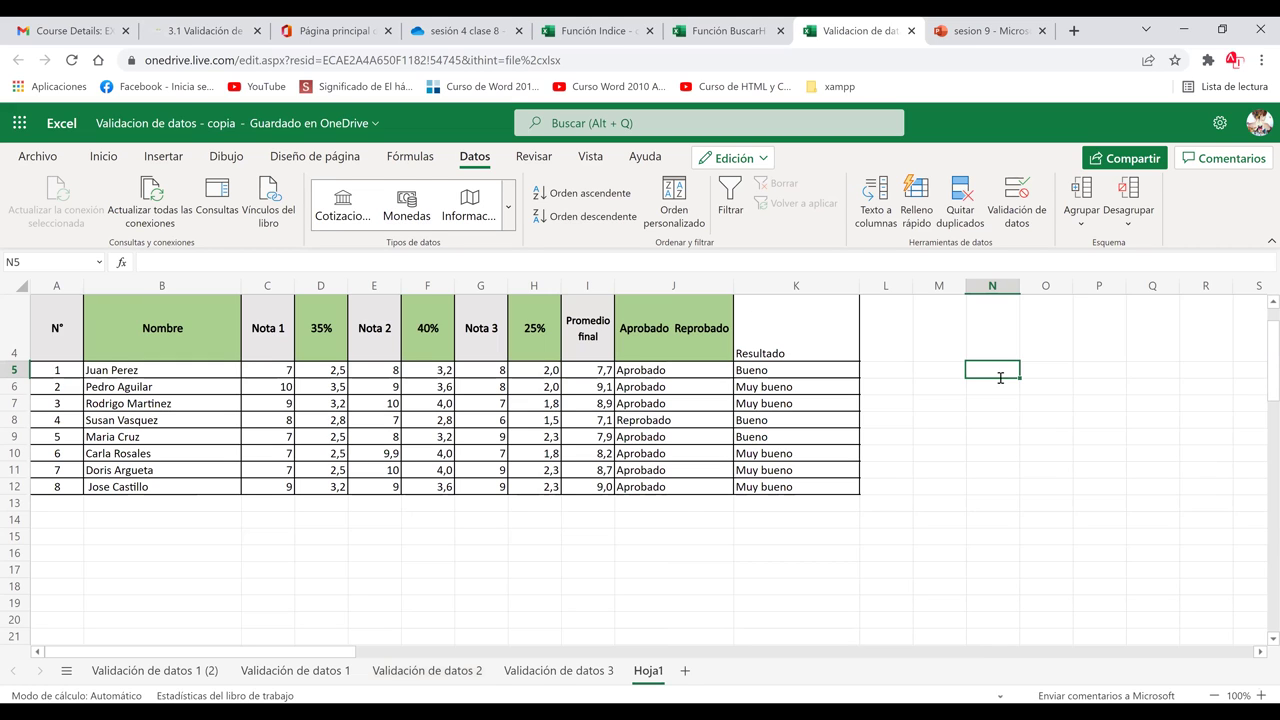
{"action": "type", "text": "1"}
{"action": "key", "text": "Return"}
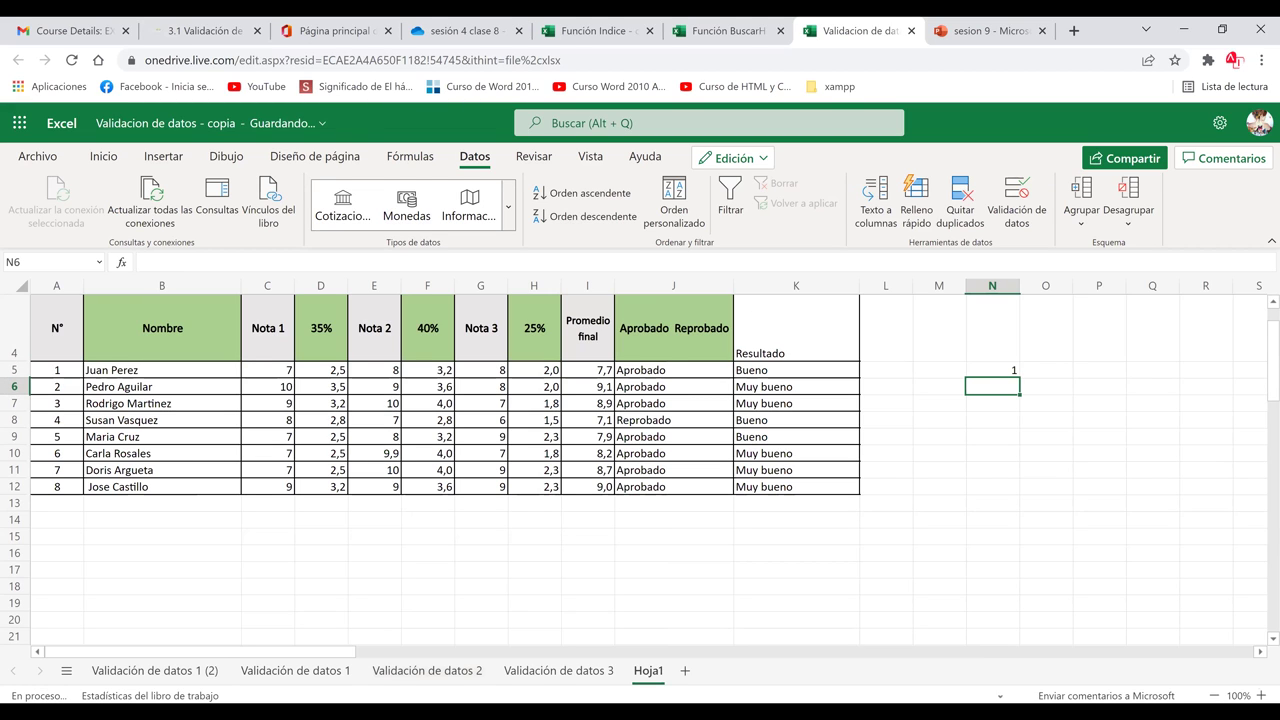
{"action": "left_click", "coordinate": [980, 369]}
{"action": "left_click_drag", "start_coordinate": [1019, 378], "coordinate": [1028, 485]}
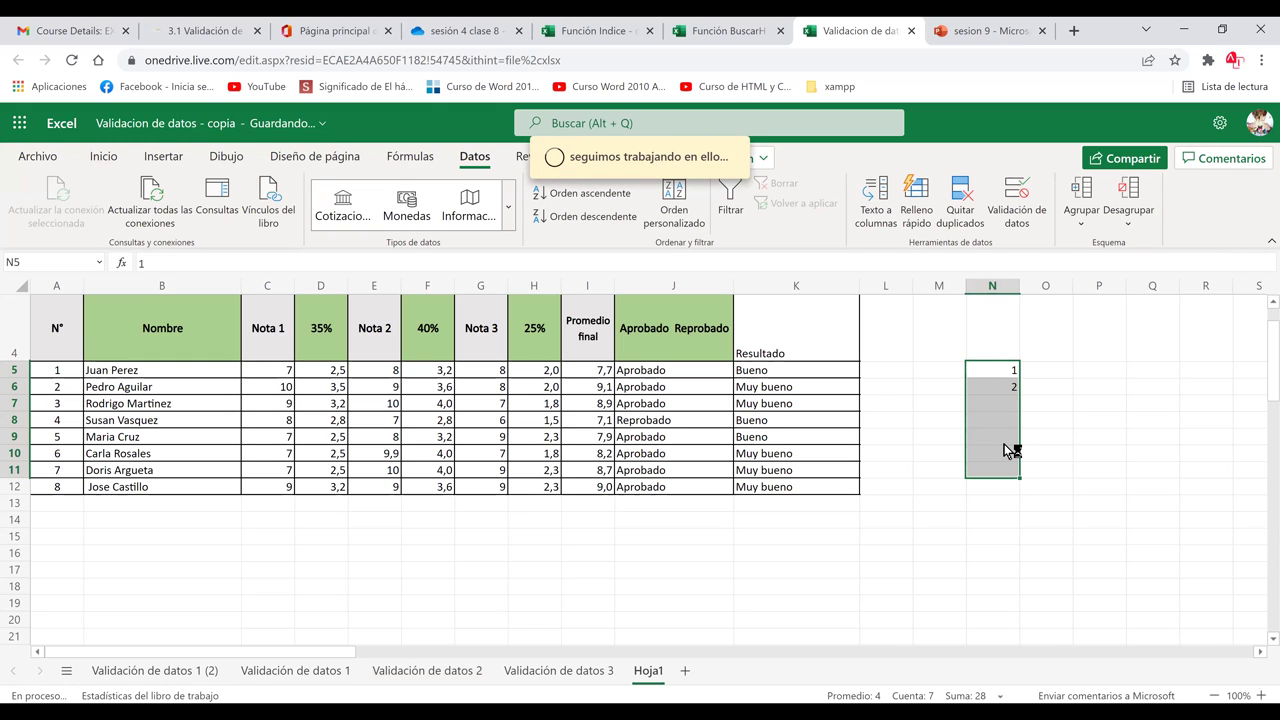
{"action": "left_click", "coordinate": [483, 367]}
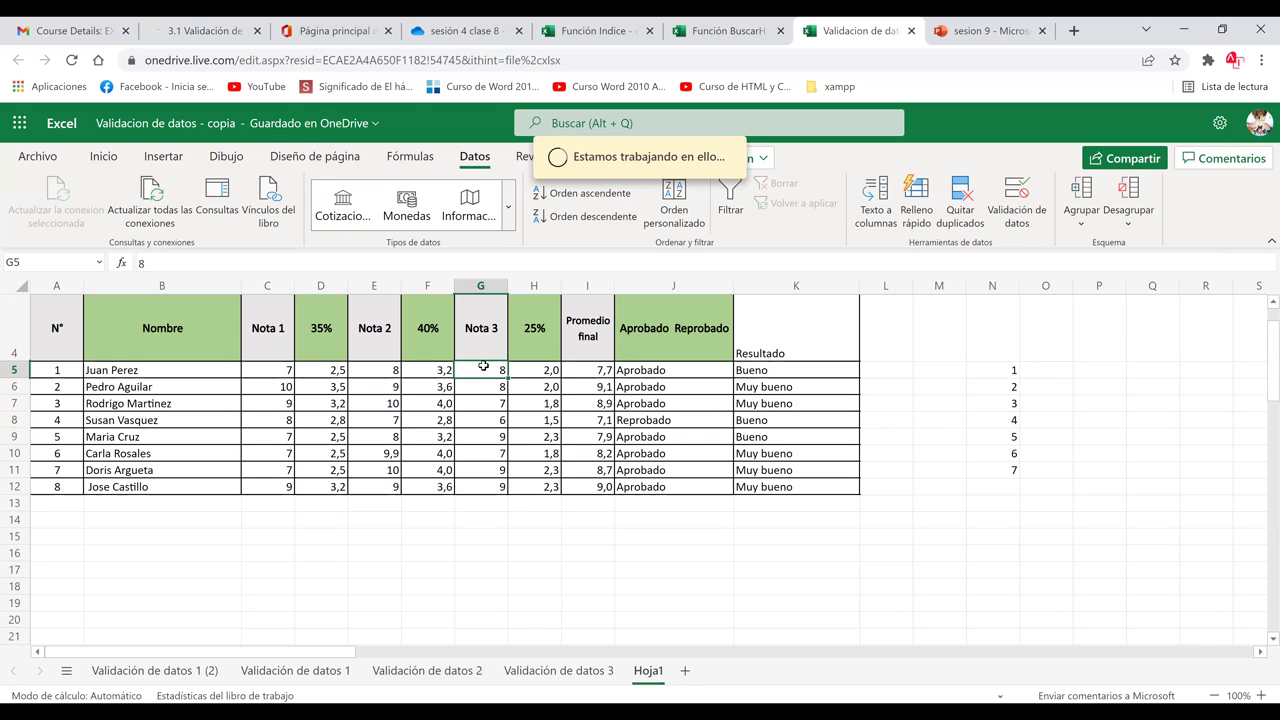
Clear the Nota 3 grade in cell G5 and apply list data validation to it with the source =$N$5:$N$11.
{"action": "key", "text": "BackSpace"}
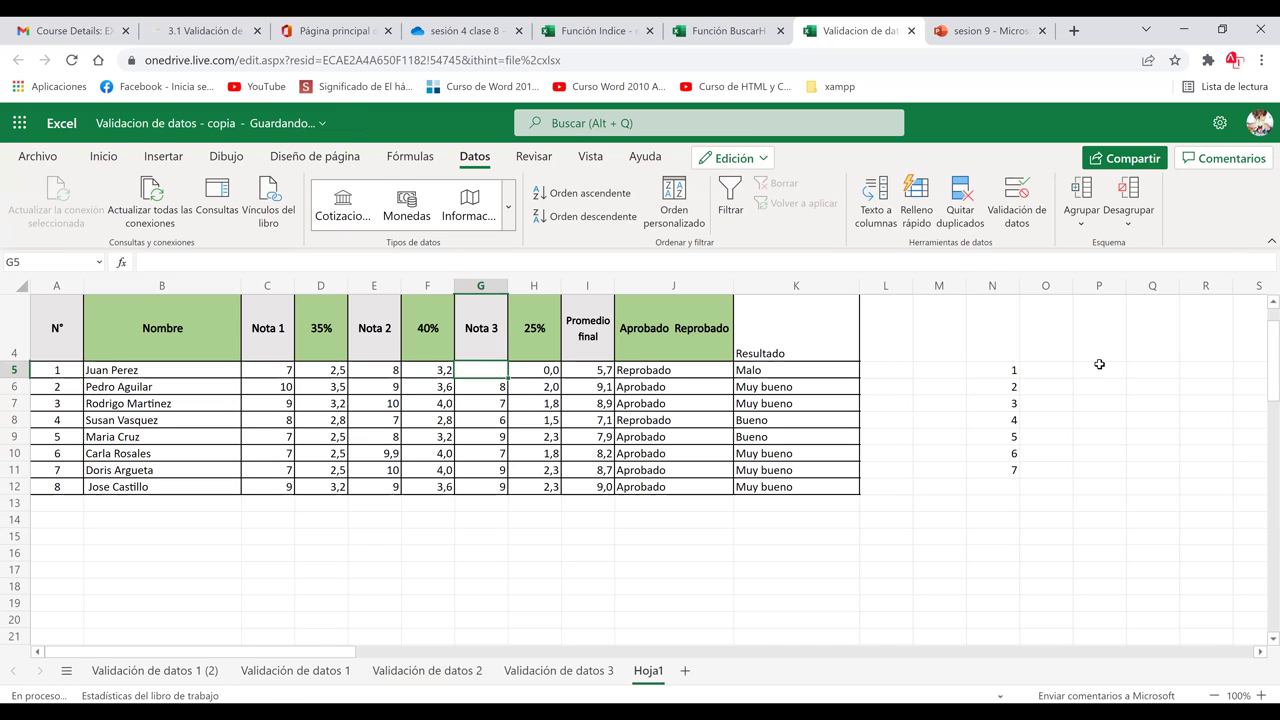
{"action": "left_click", "coordinate": [1013, 215]}
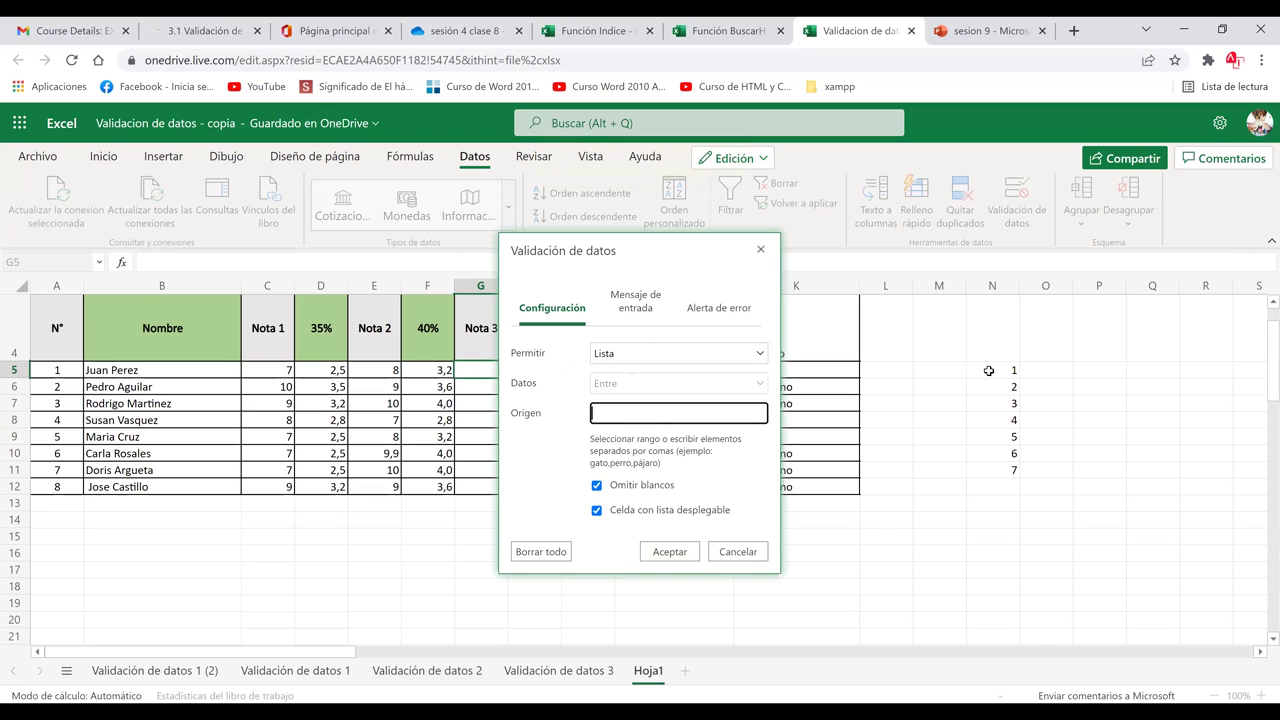
{"action": "left_click_drag", "start_coordinate": [988, 371], "coordinate": [995, 470]}
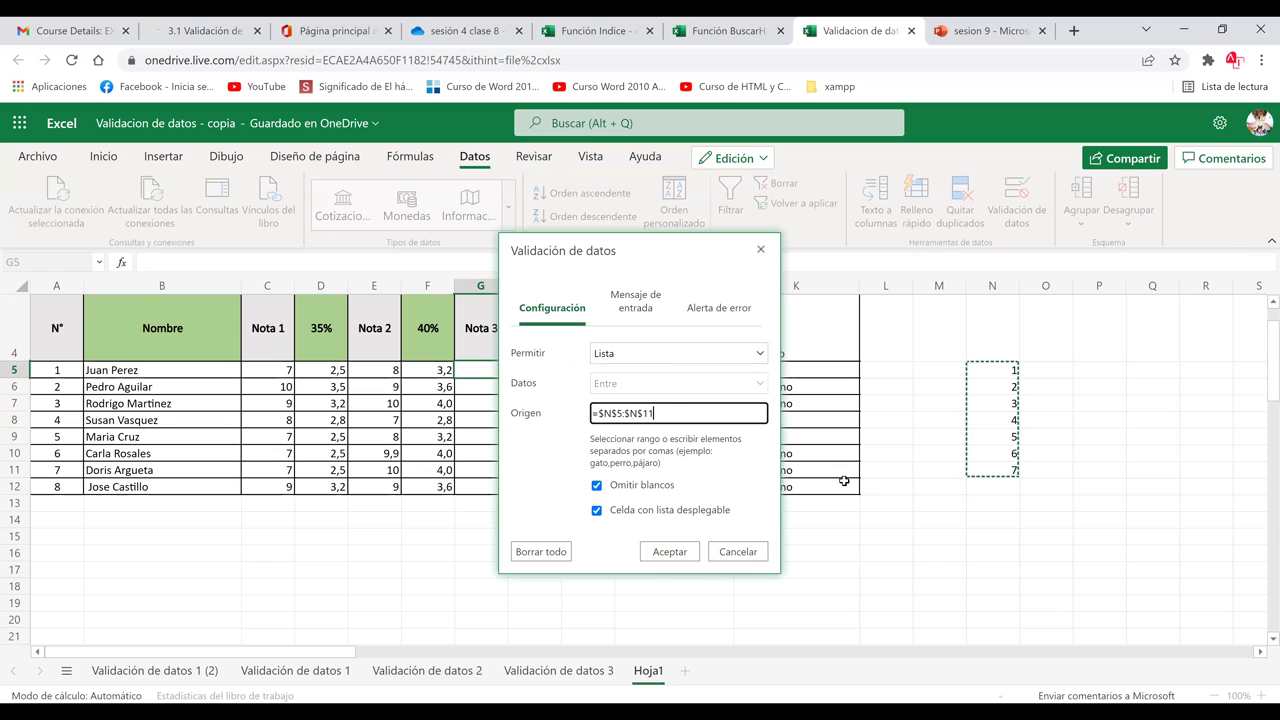
{"action": "left_click", "coordinate": [673, 558]}
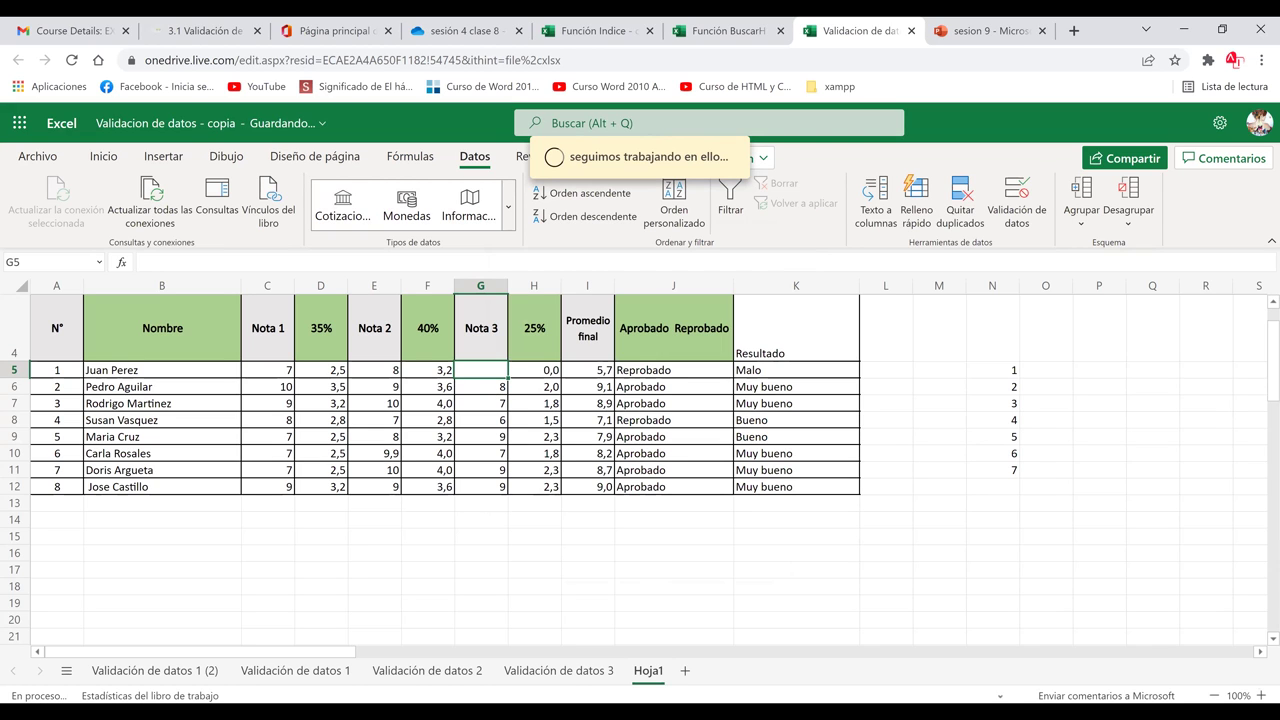
Choose 5 from the validation list in cell G5 as the first student's Nota 3 grade.
{"action": "left_click", "coordinate": [516, 370]}
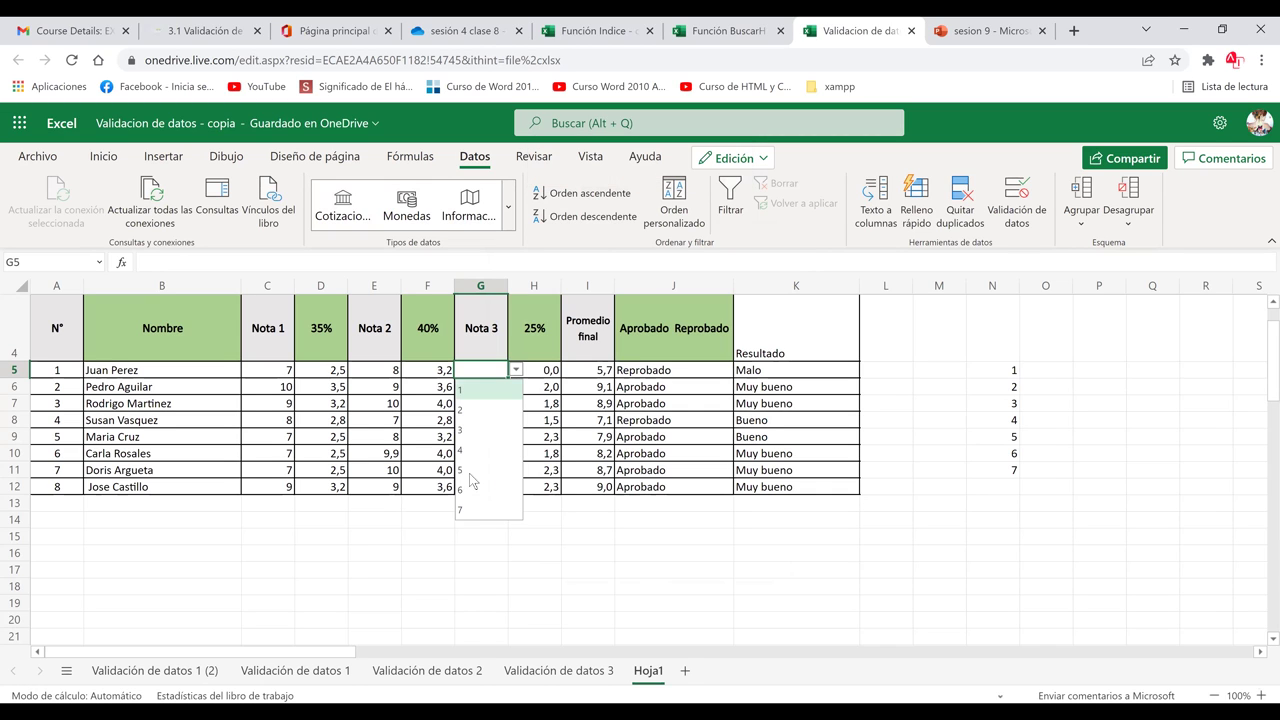
{"action": "type", "text": "5"}
{"action": "left_click", "coordinate": [567, 558]}
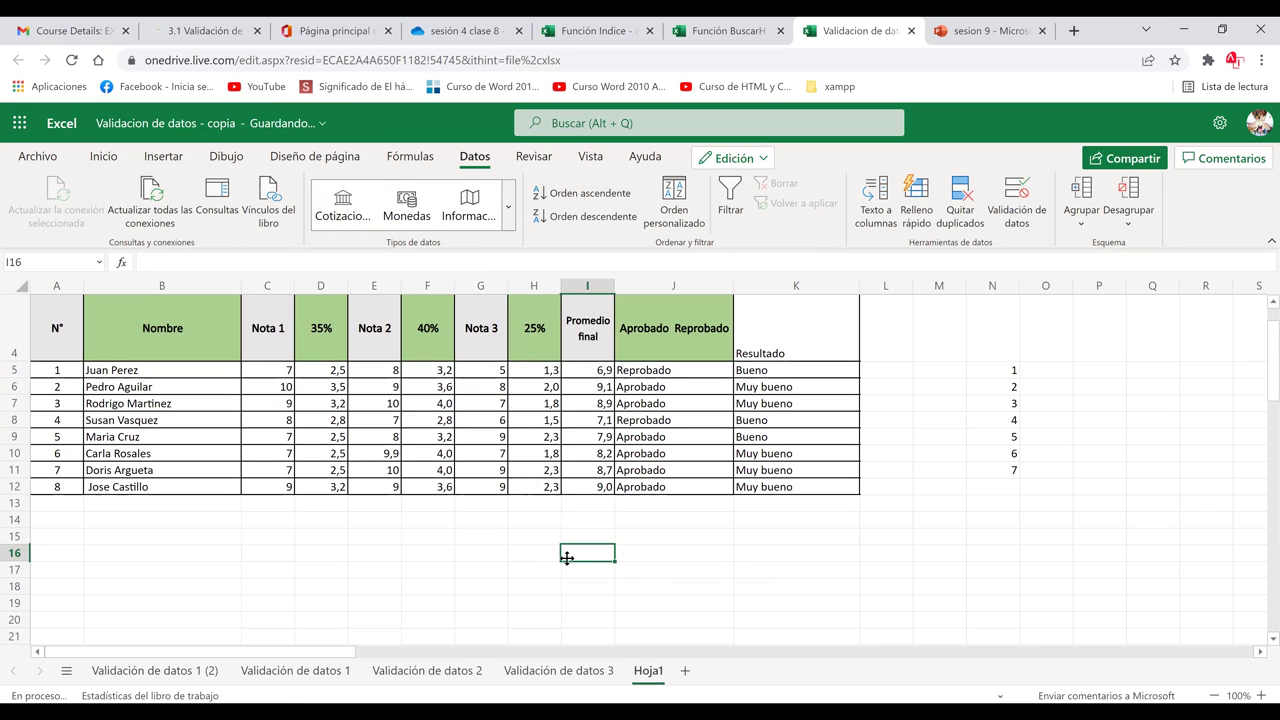